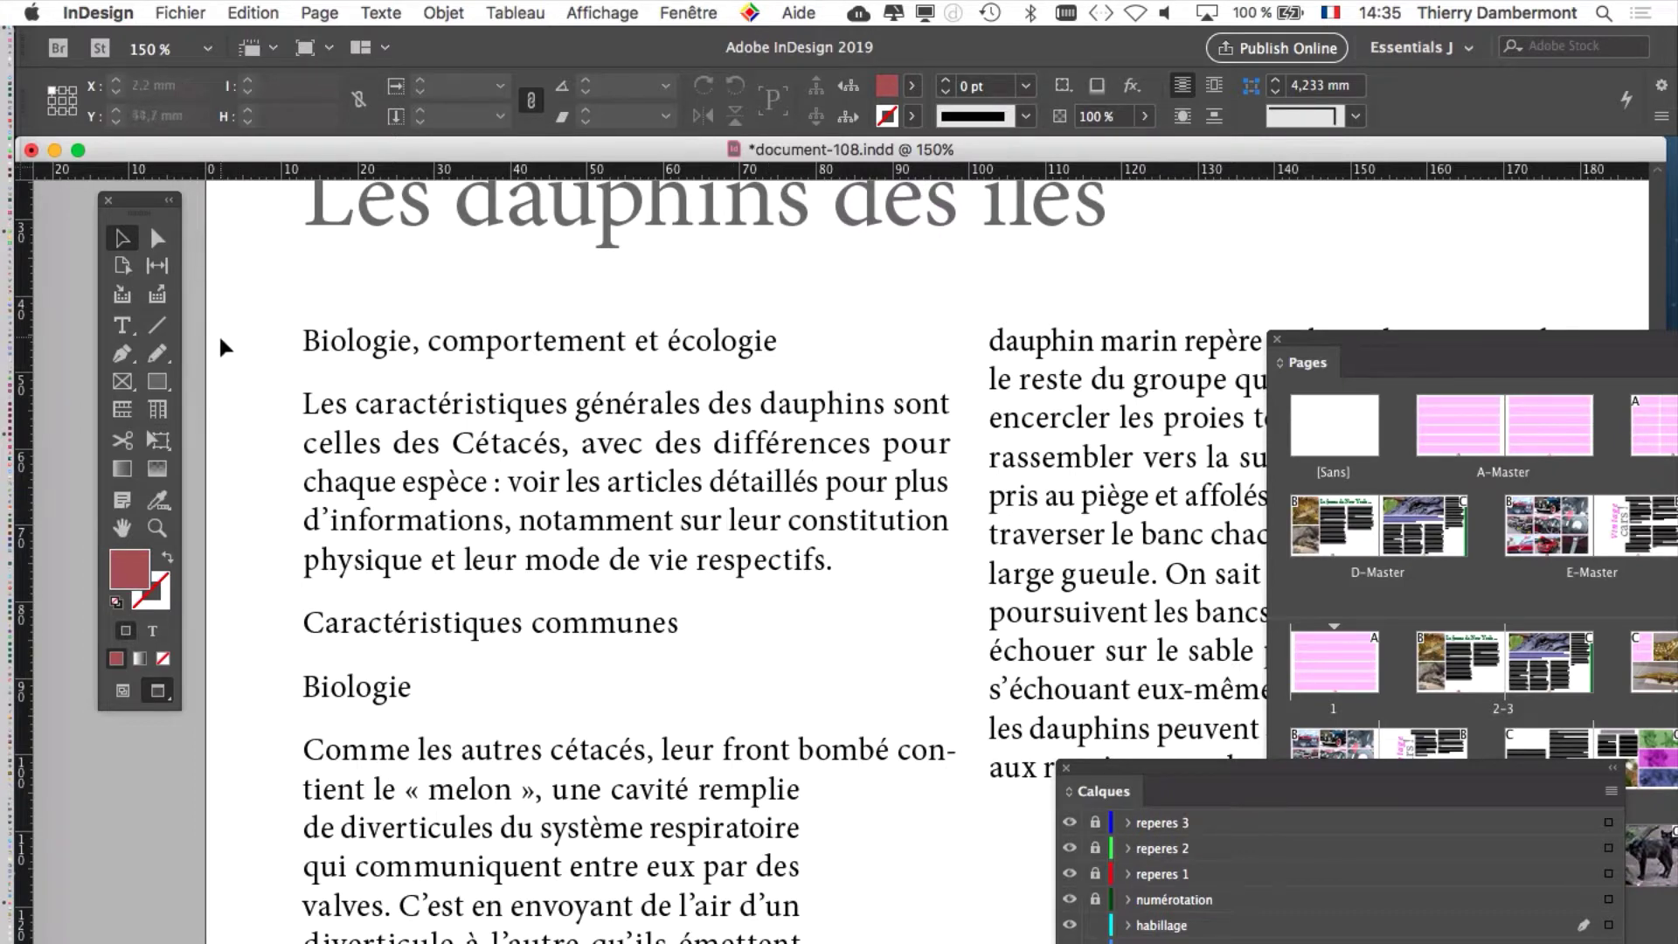
# Activate the Type tool, switch to the normal screen mode, and place the text cursor in the heading "Biologie, comportement et écologie"
pyautogui.click(123, 326)
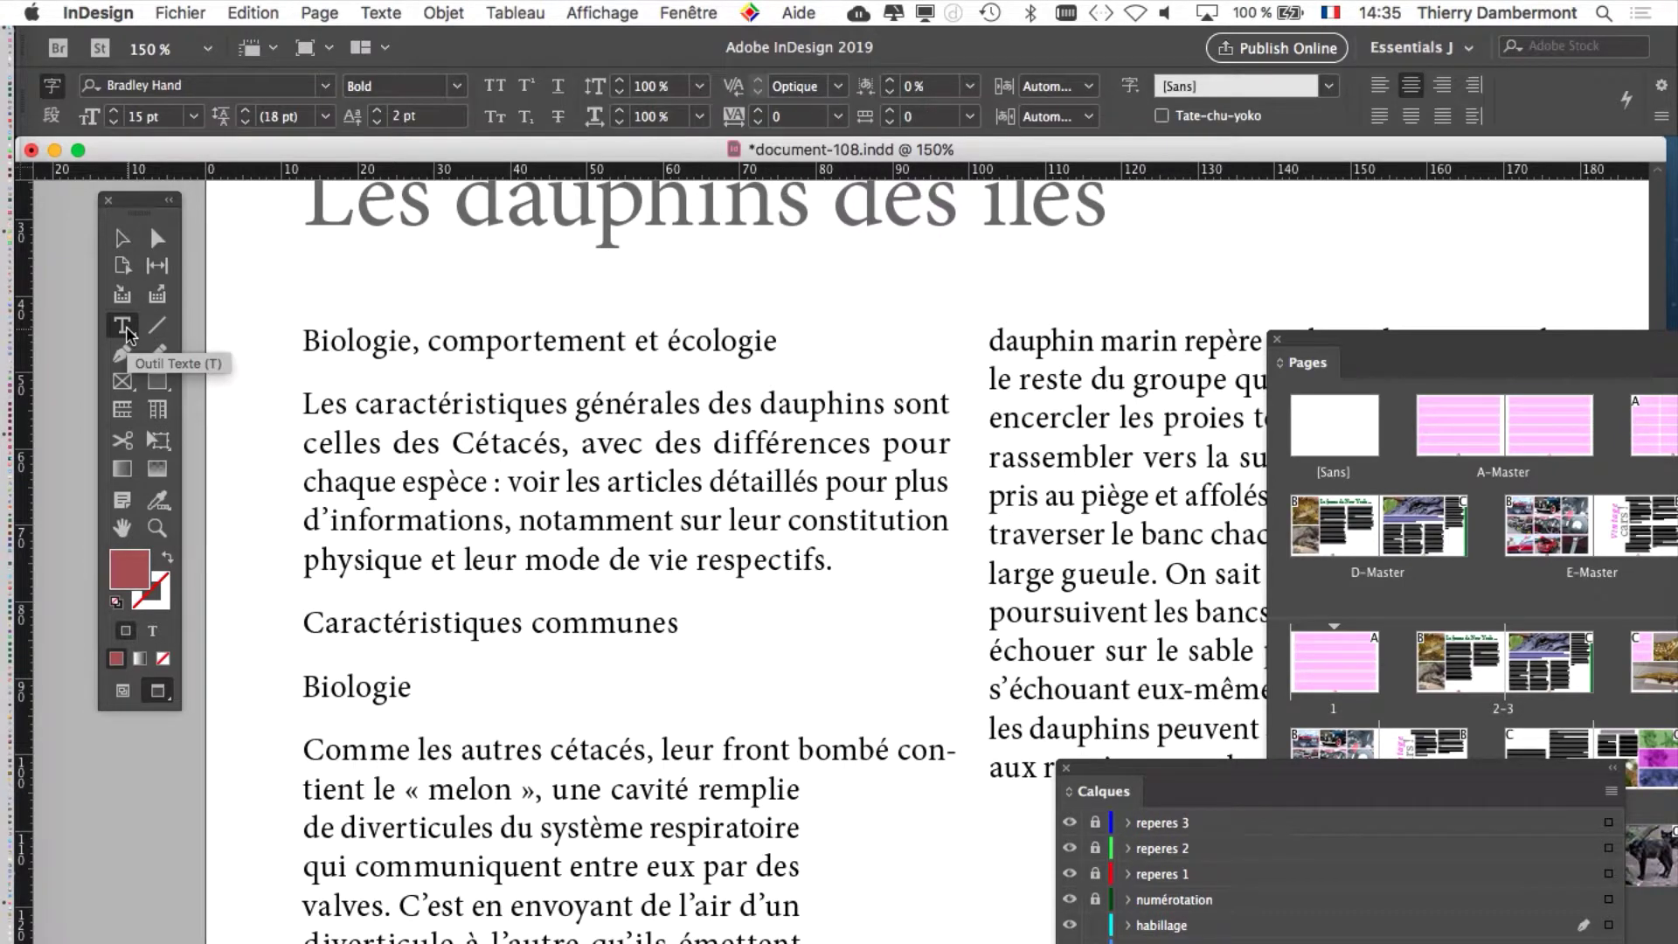
pyautogui.click(122, 690)
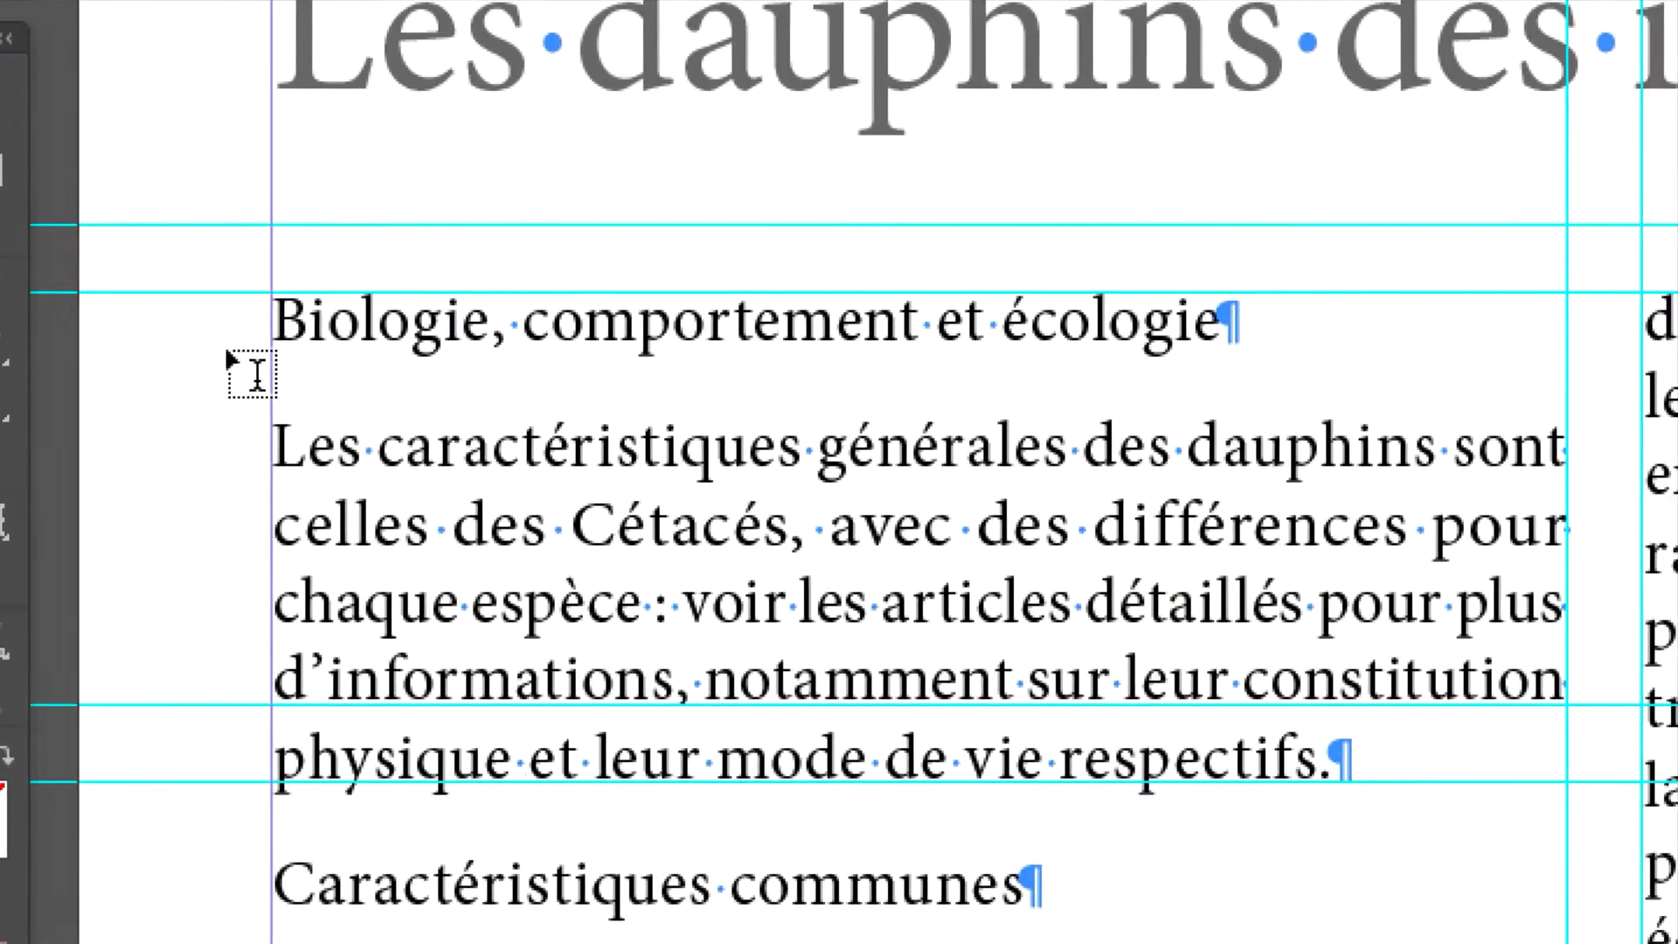
pyautogui.doubleClick(315, 345)
pyautogui.click(365, 341)
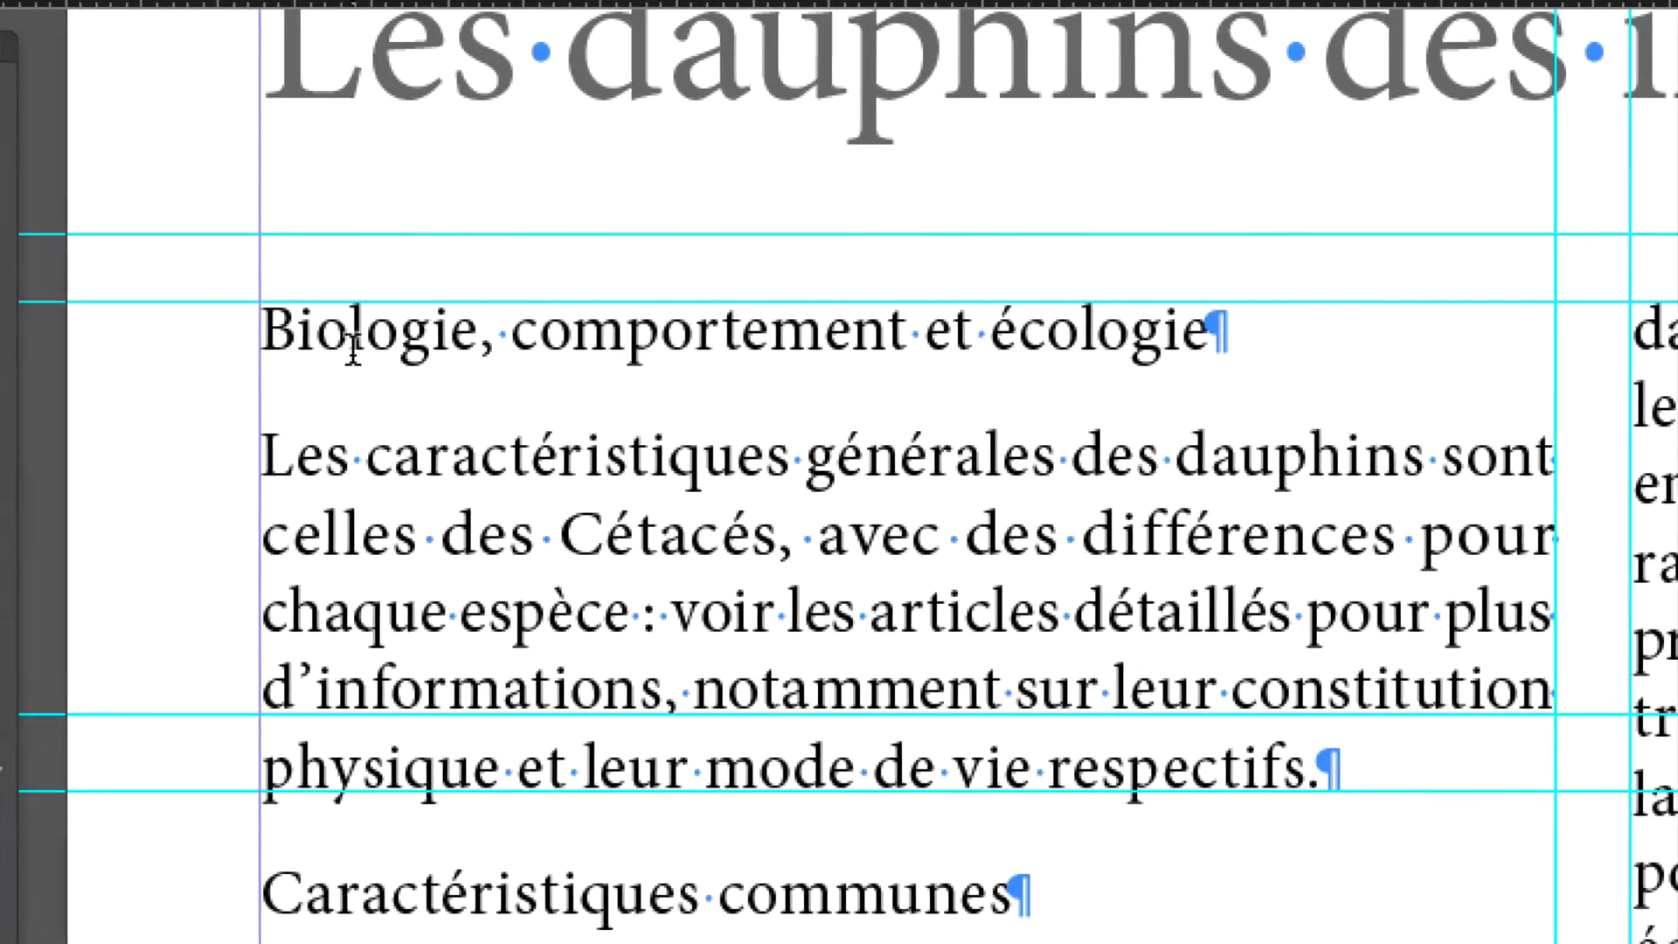
pyautogui.moveTo(264, 336); pyautogui.dragTo(946, 335)
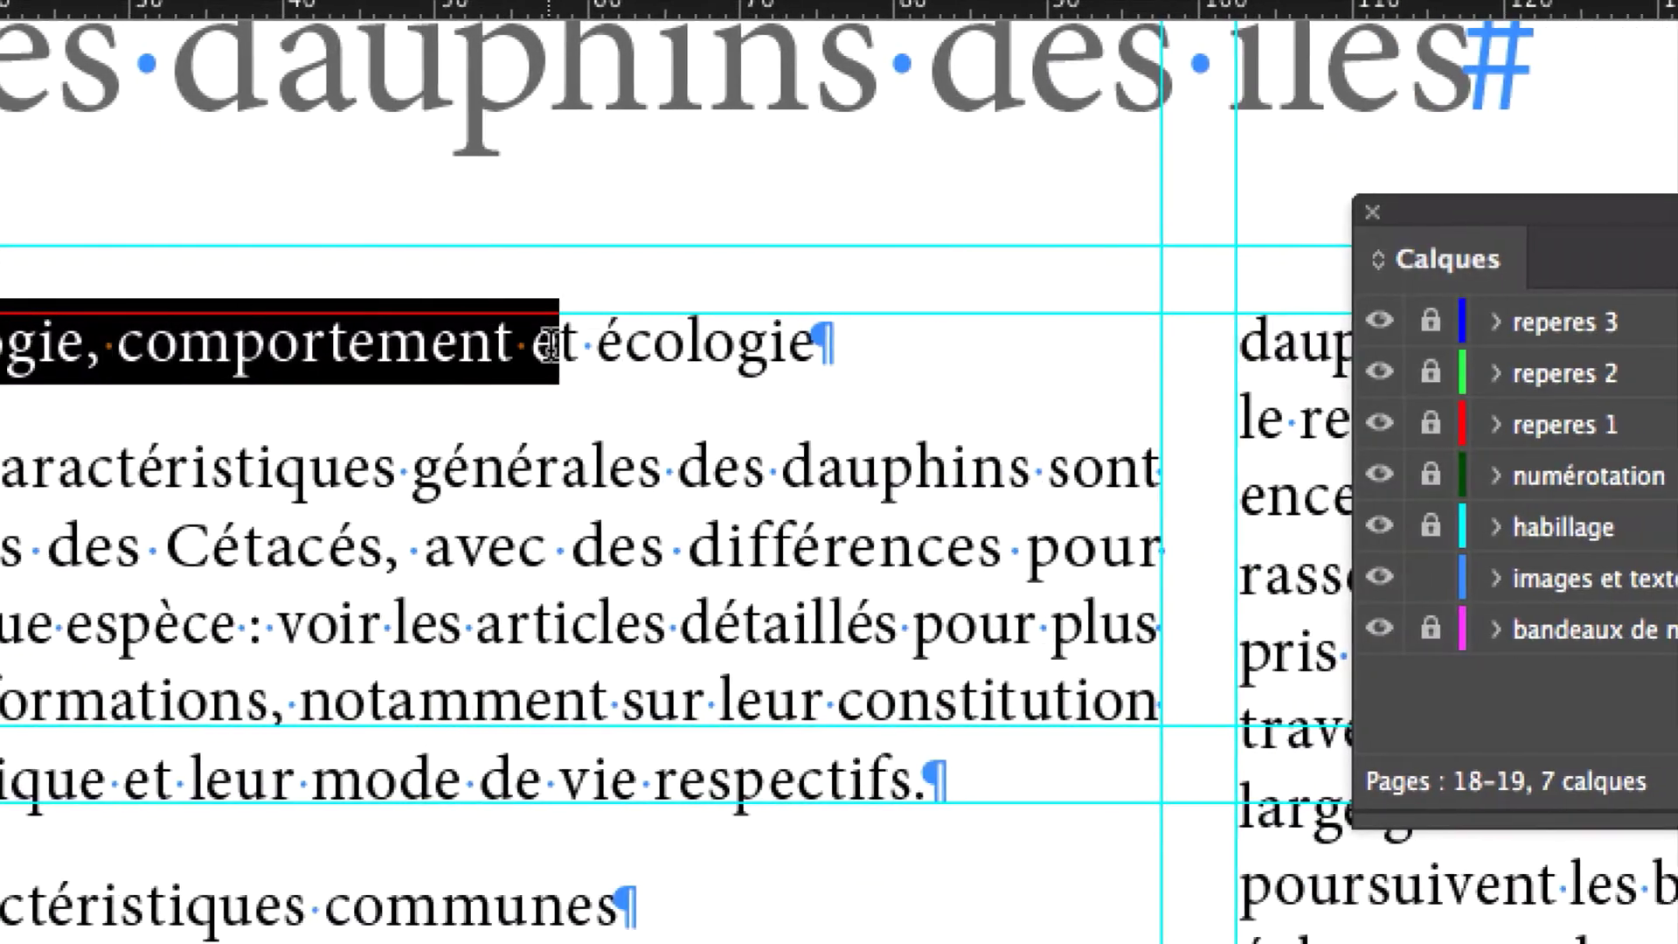
pyautogui.moveTo(551, 347); pyautogui.dragTo(785, 354)
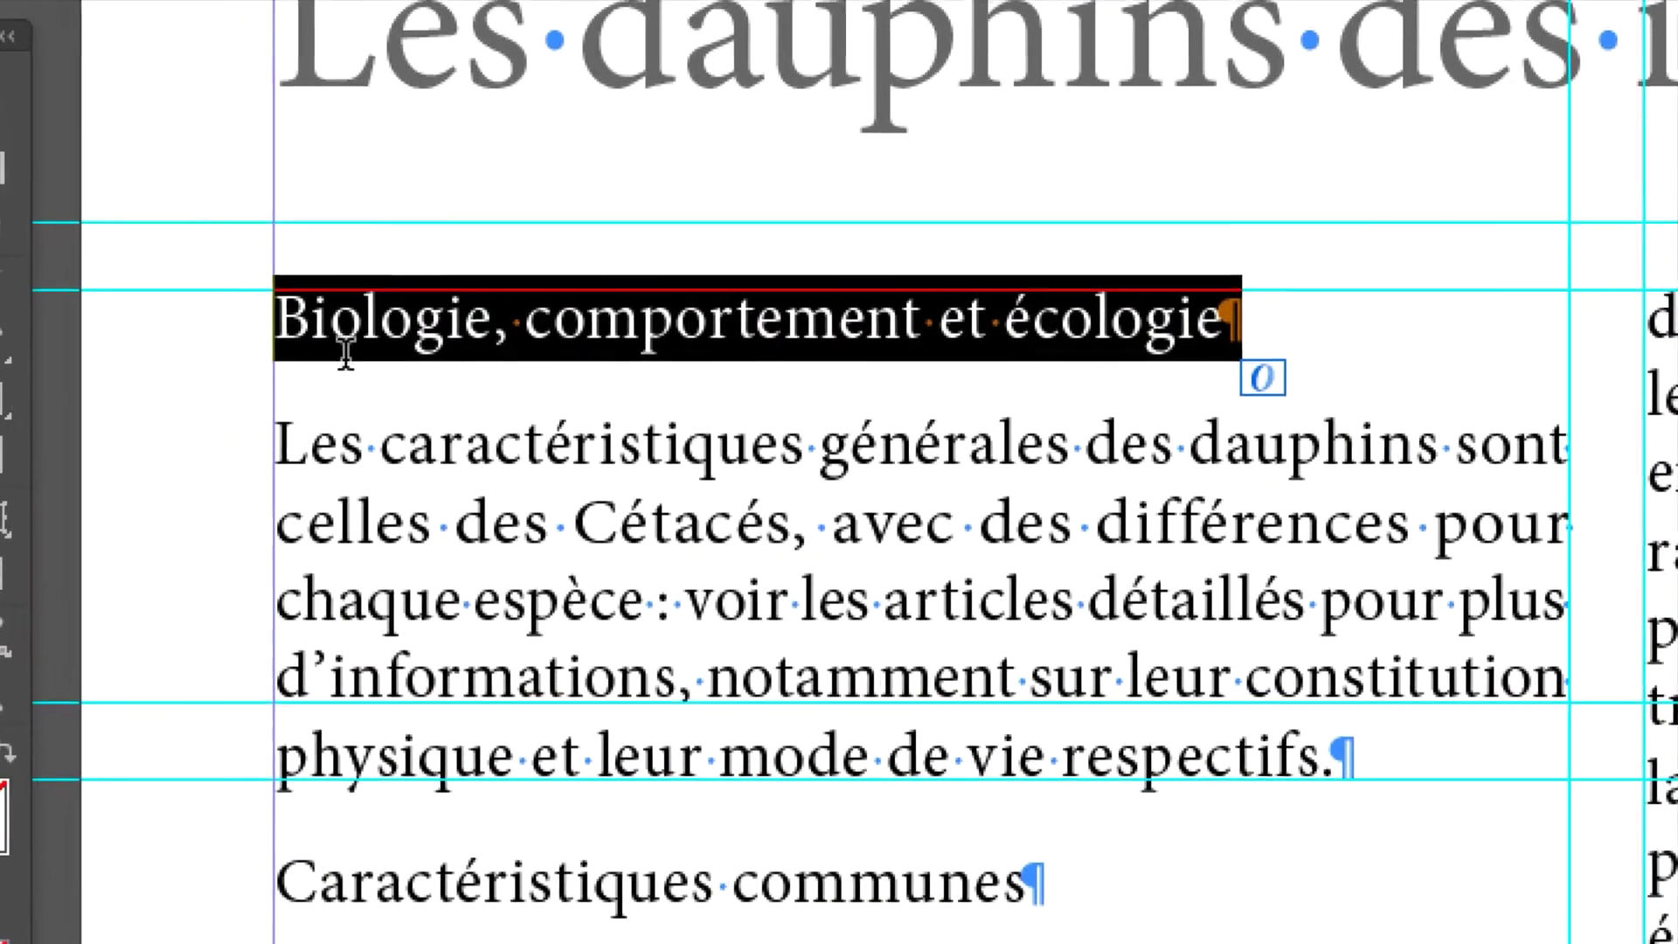
pyautogui.click(345, 354)
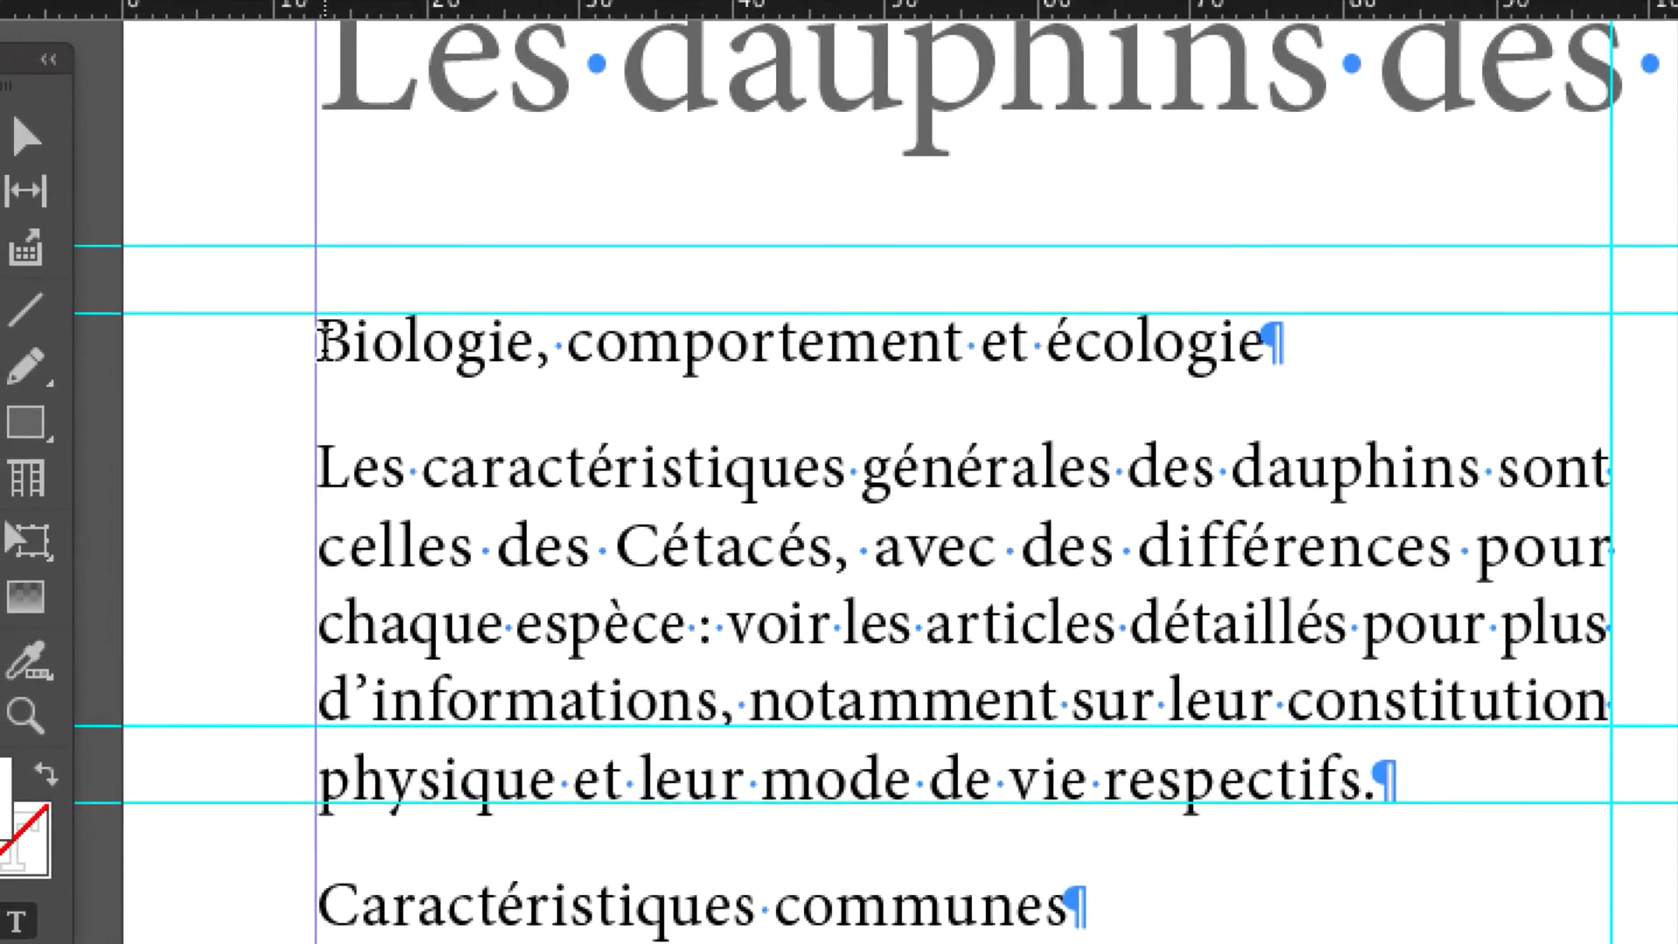
pyautogui.moveTo(321, 342); pyautogui.dragTo(1283, 347)
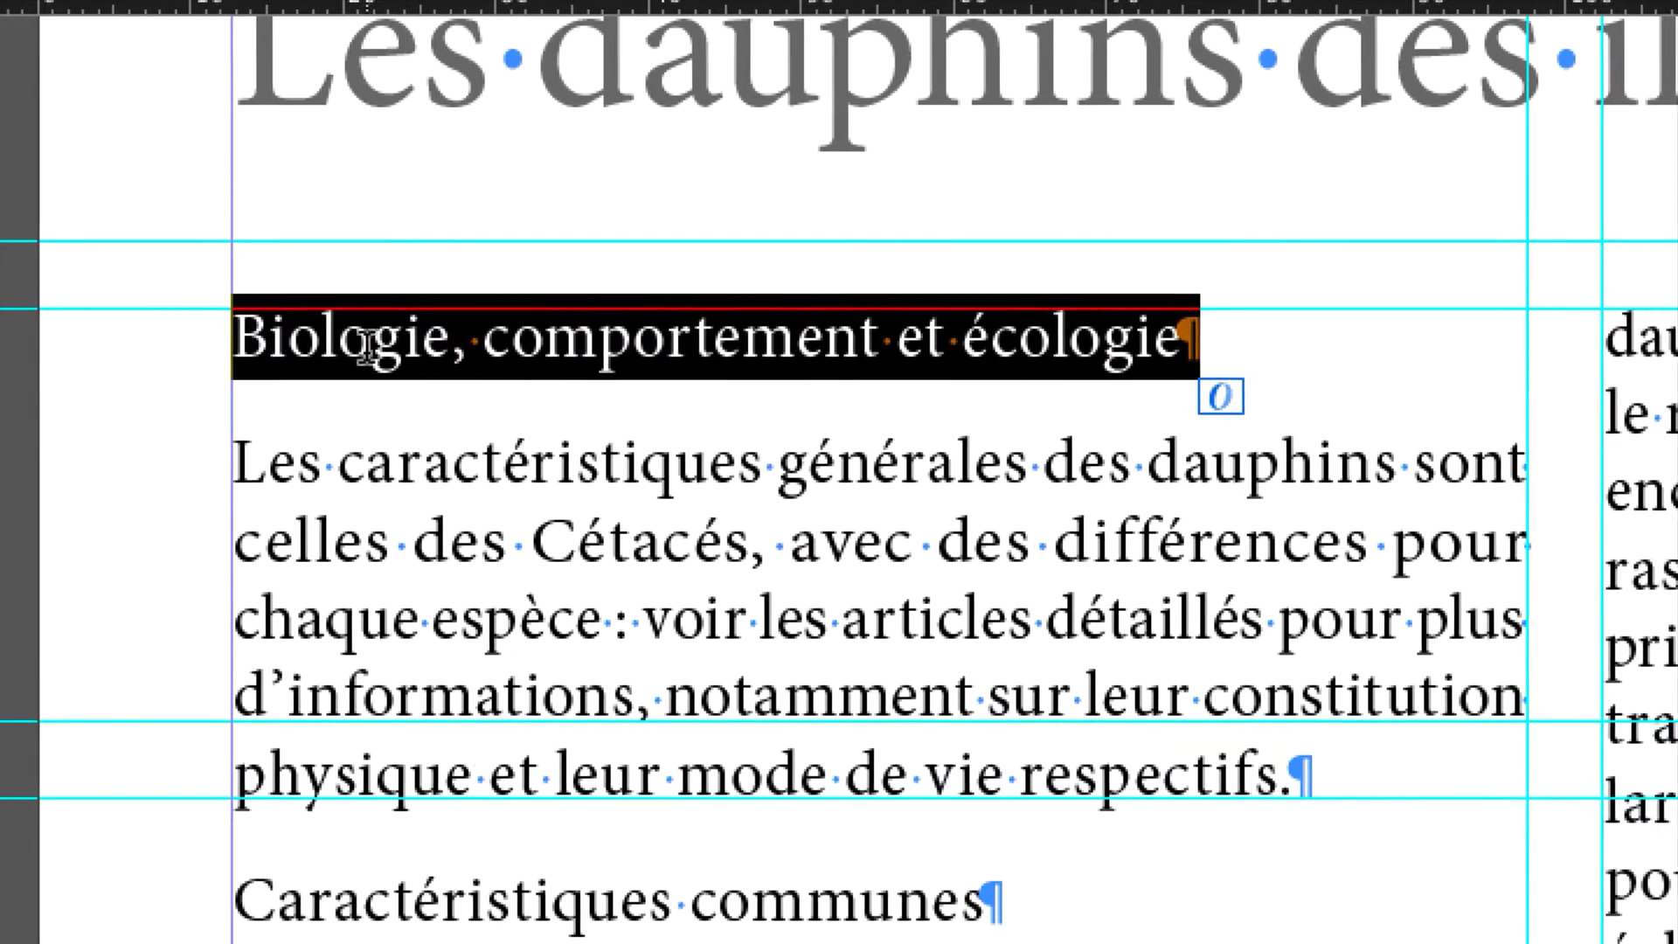
pyautogui.click(0, 324)
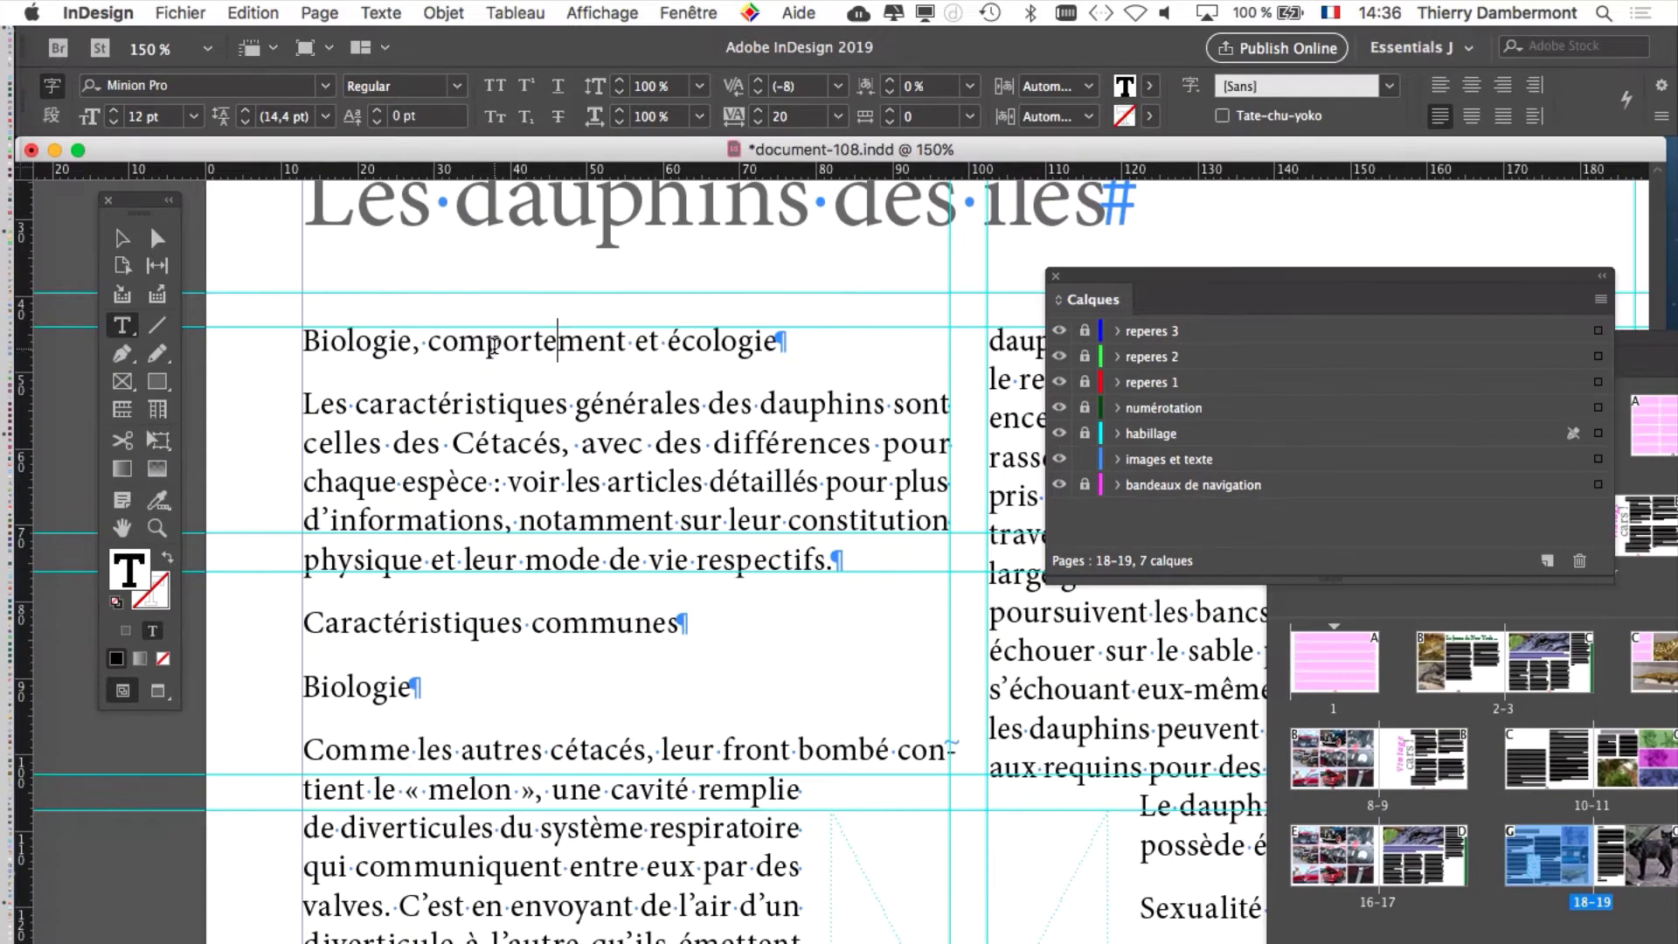
# Select the entire heading "Biologie, comportement et écologie" including its paragraph mark, and move the toolbox away from the text
pyautogui.click(509, 344)
pyautogui.moveTo(303, 341); pyautogui.dragTo(791, 348)
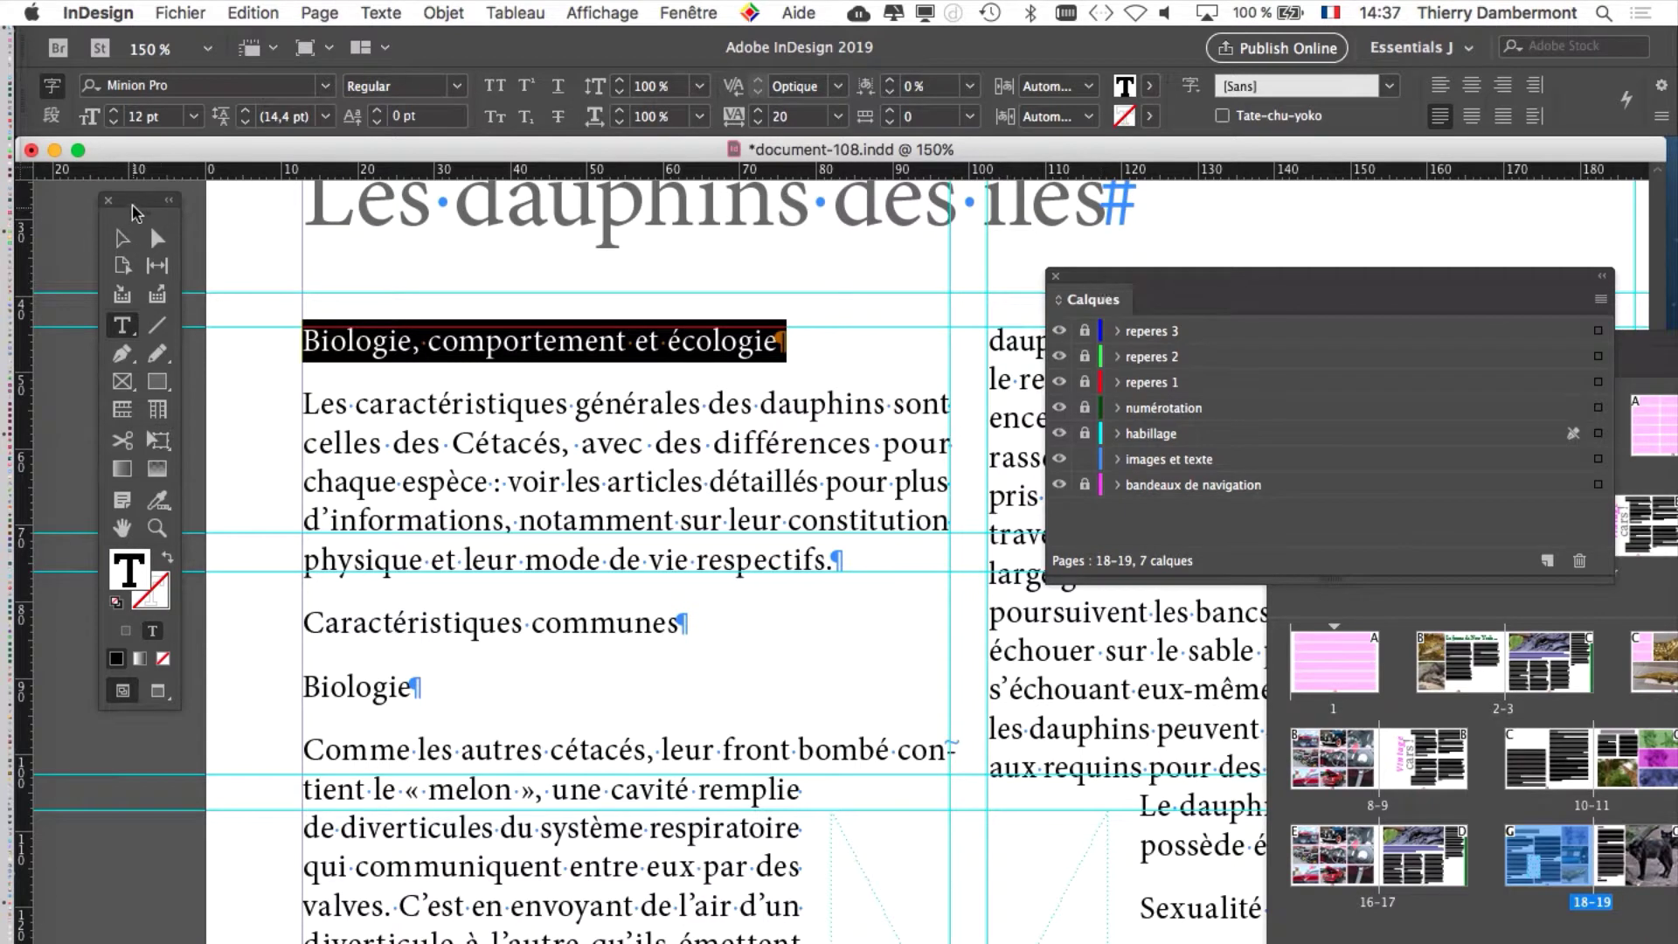
pyautogui.moveTo(132, 204); pyautogui.dragTo(75, 212)
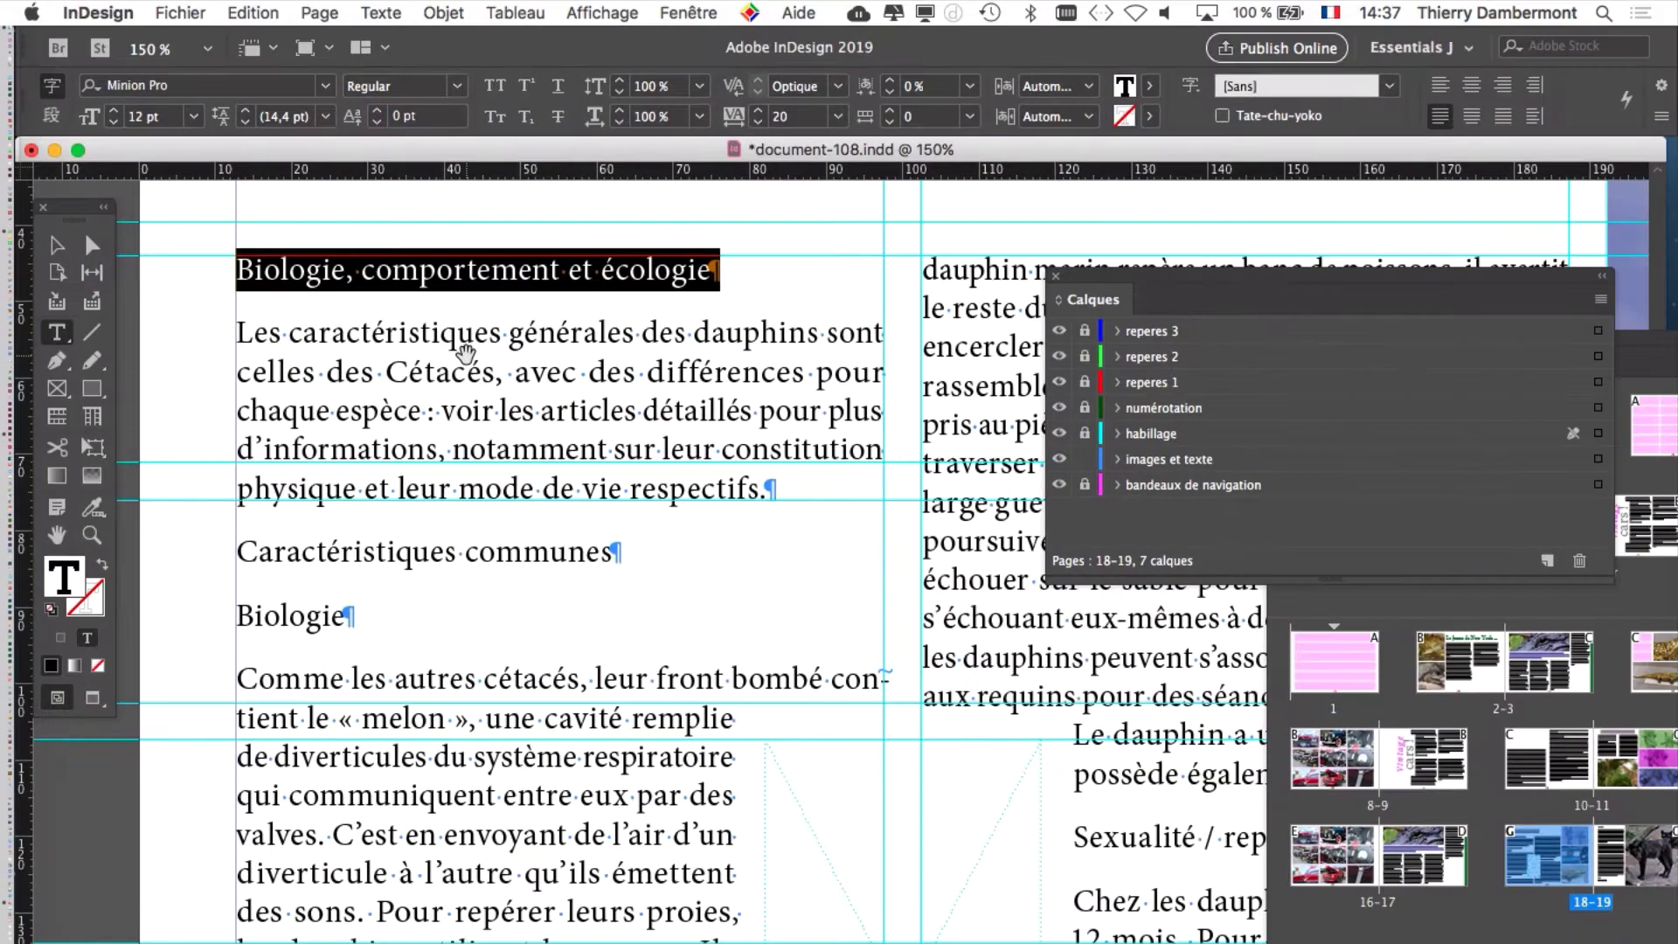
pyautogui.scroll(3, 491, 387)
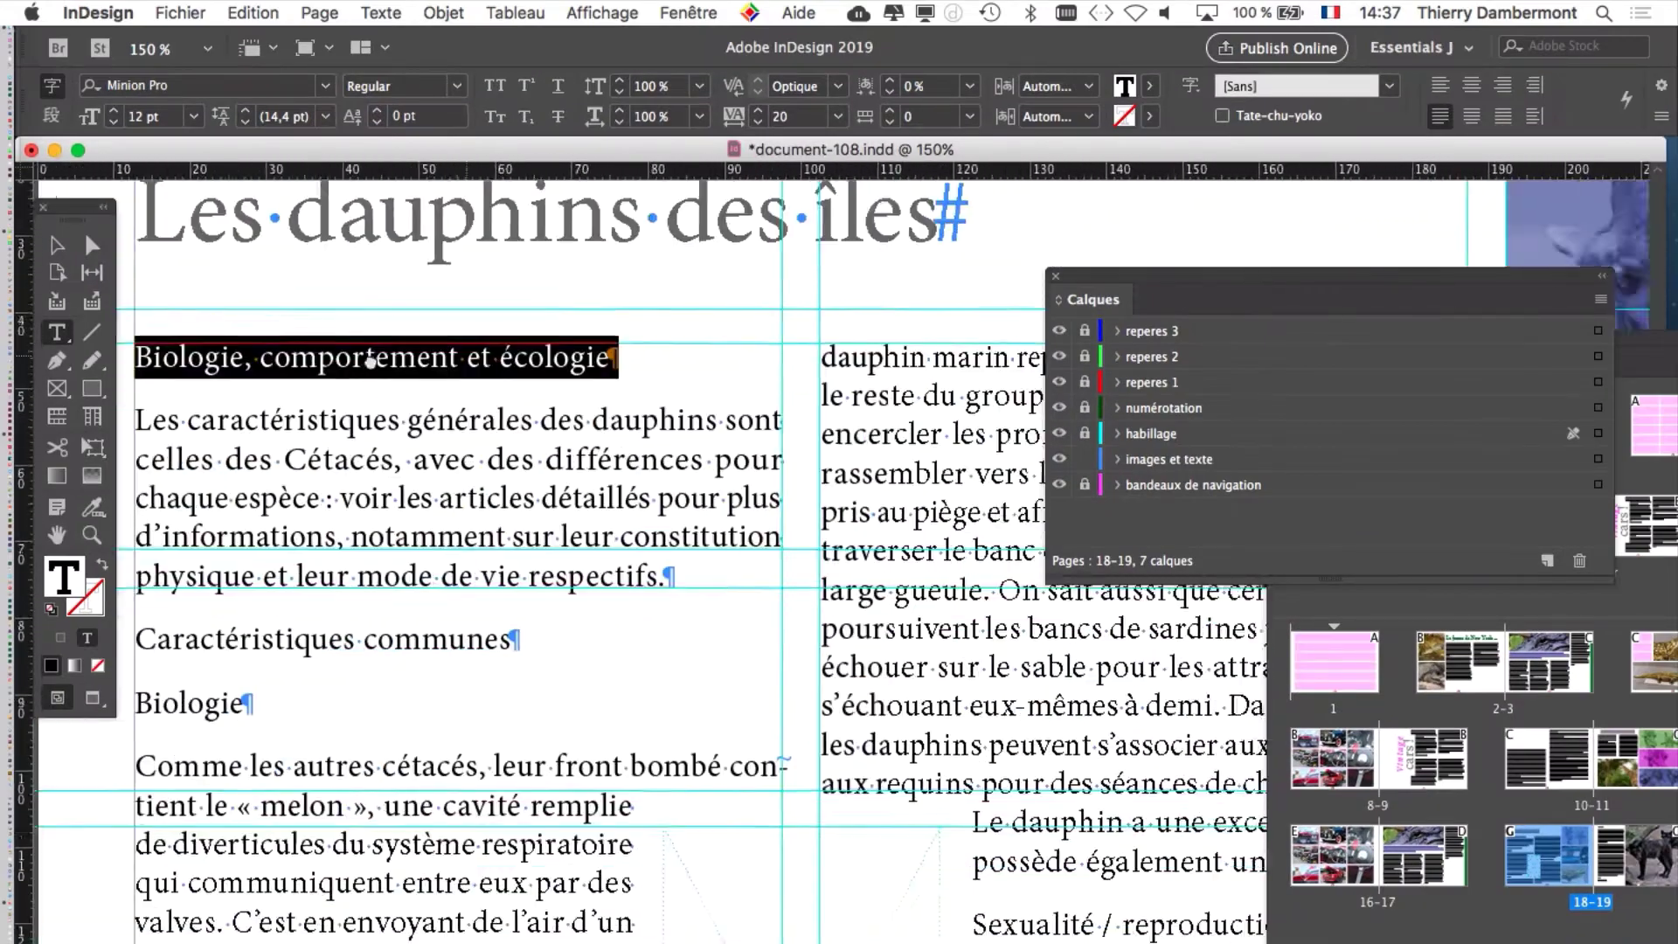
pyautogui.scroll(-3, 371, 358)
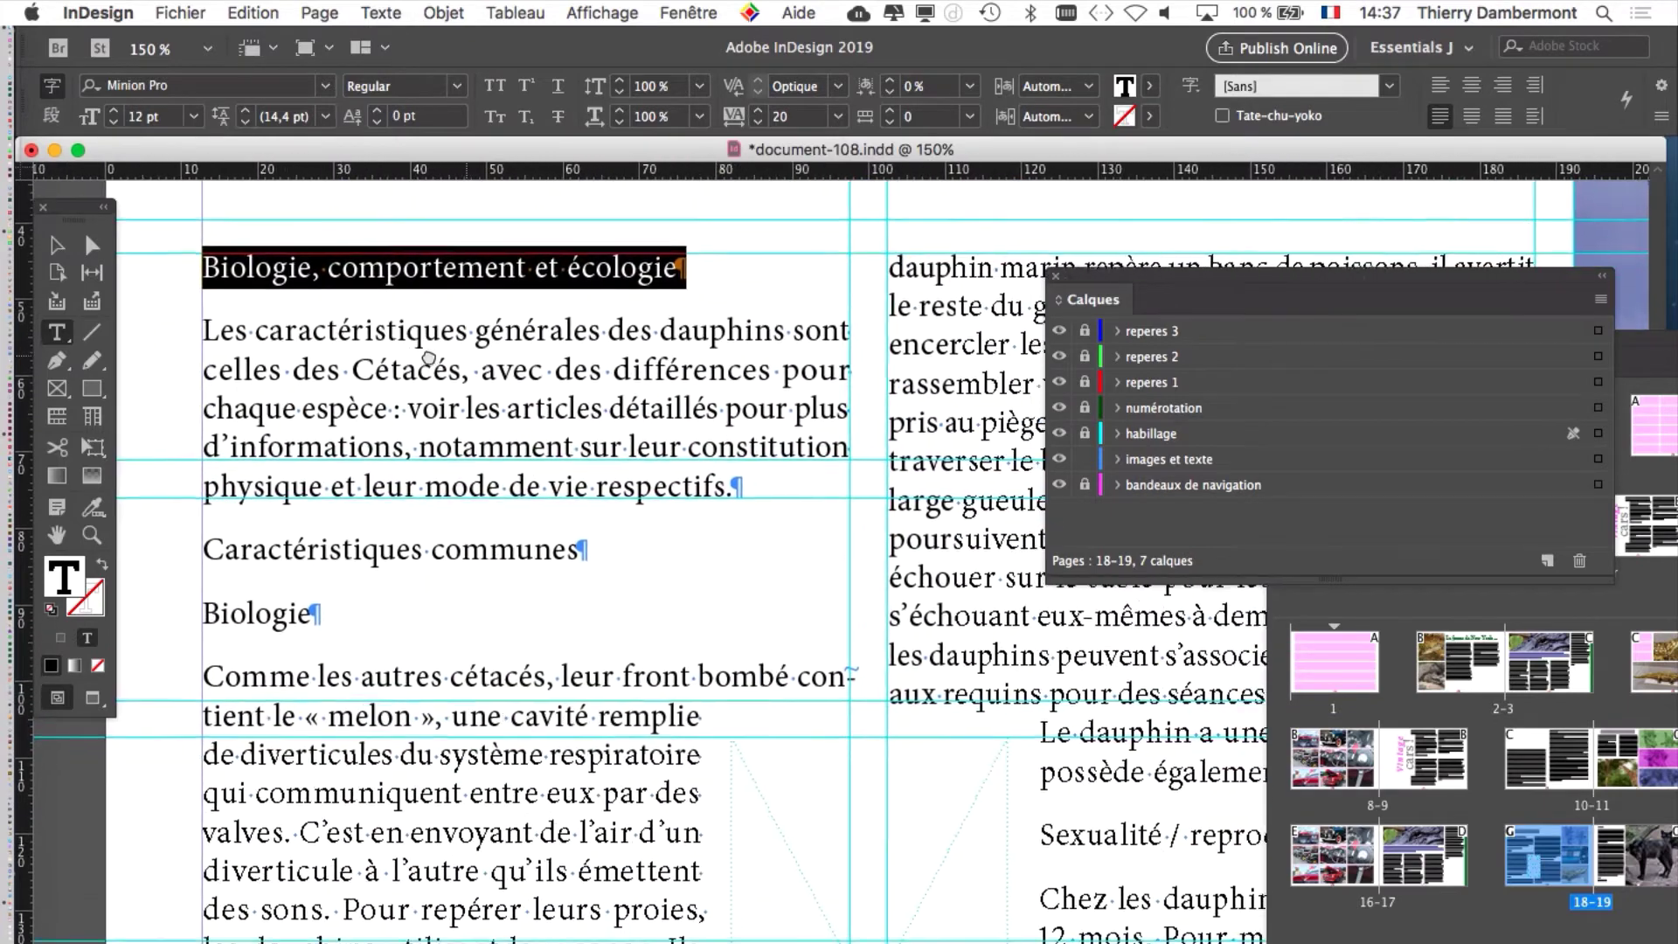
pyautogui.moveTo(429, 357)
pyautogui.mouseDown()
pyautogui.moveTo(581, 334)
pyautogui.moveTo(431, 314)
pyautogui.moveTo(452, 425)
pyautogui.moveTo(414, 371)
pyautogui.mouseUp()
# Open the character formatting settings (Caractère) and place them beside the selected heading
pyautogui.click(368, 11)
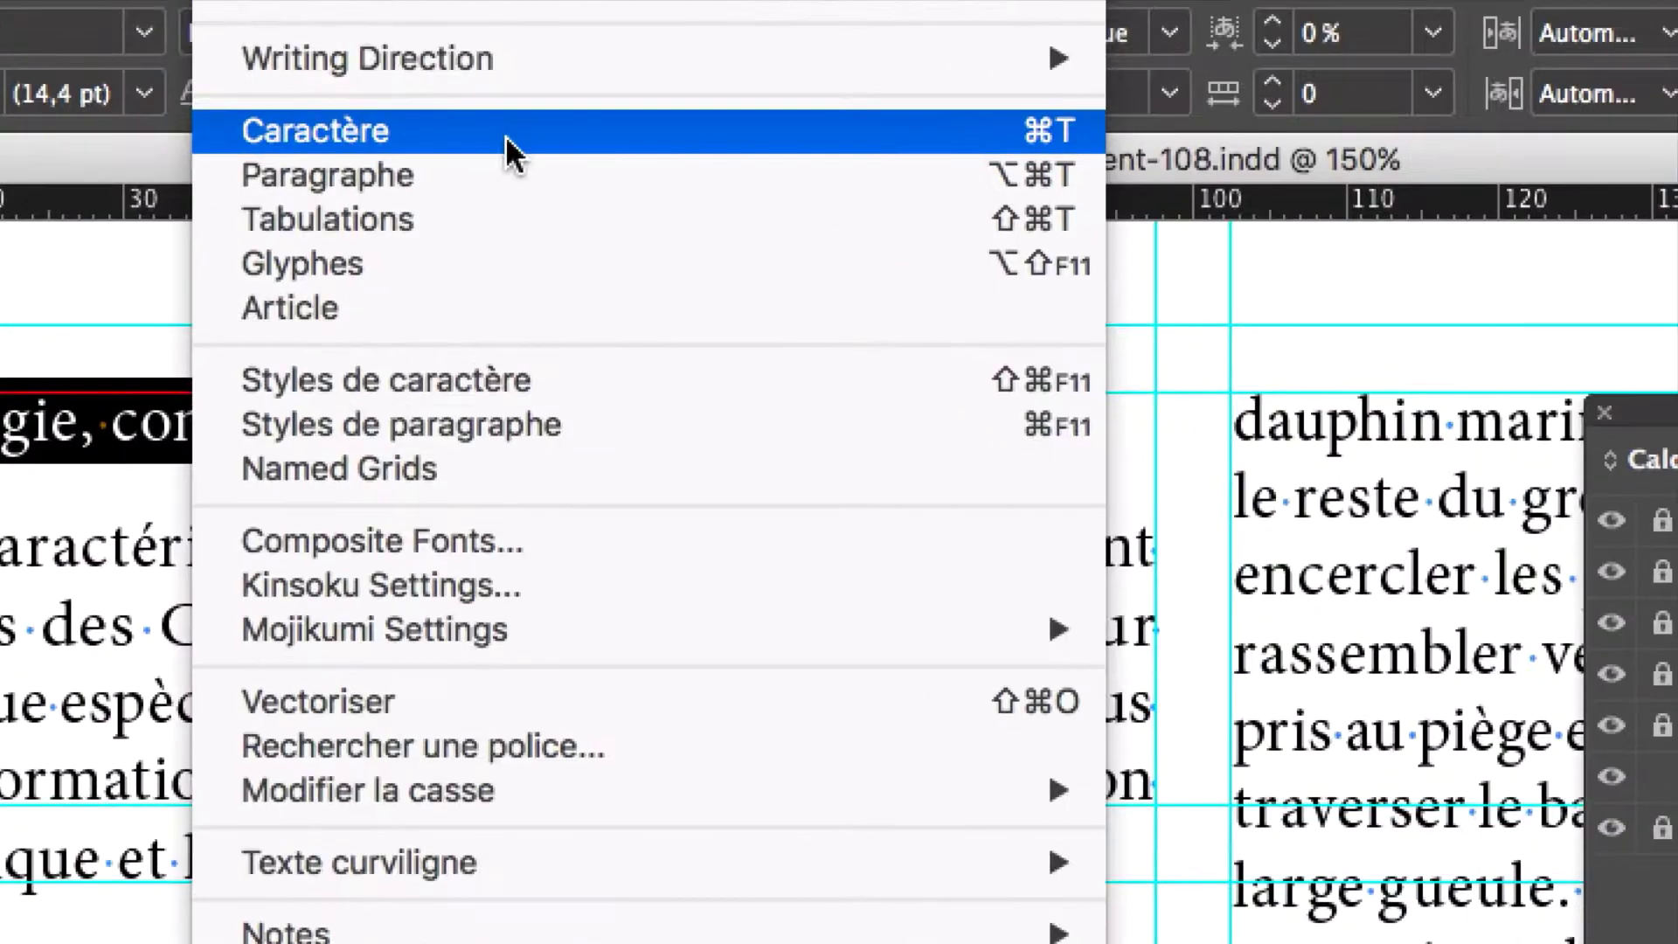
pyautogui.click(507, 138)
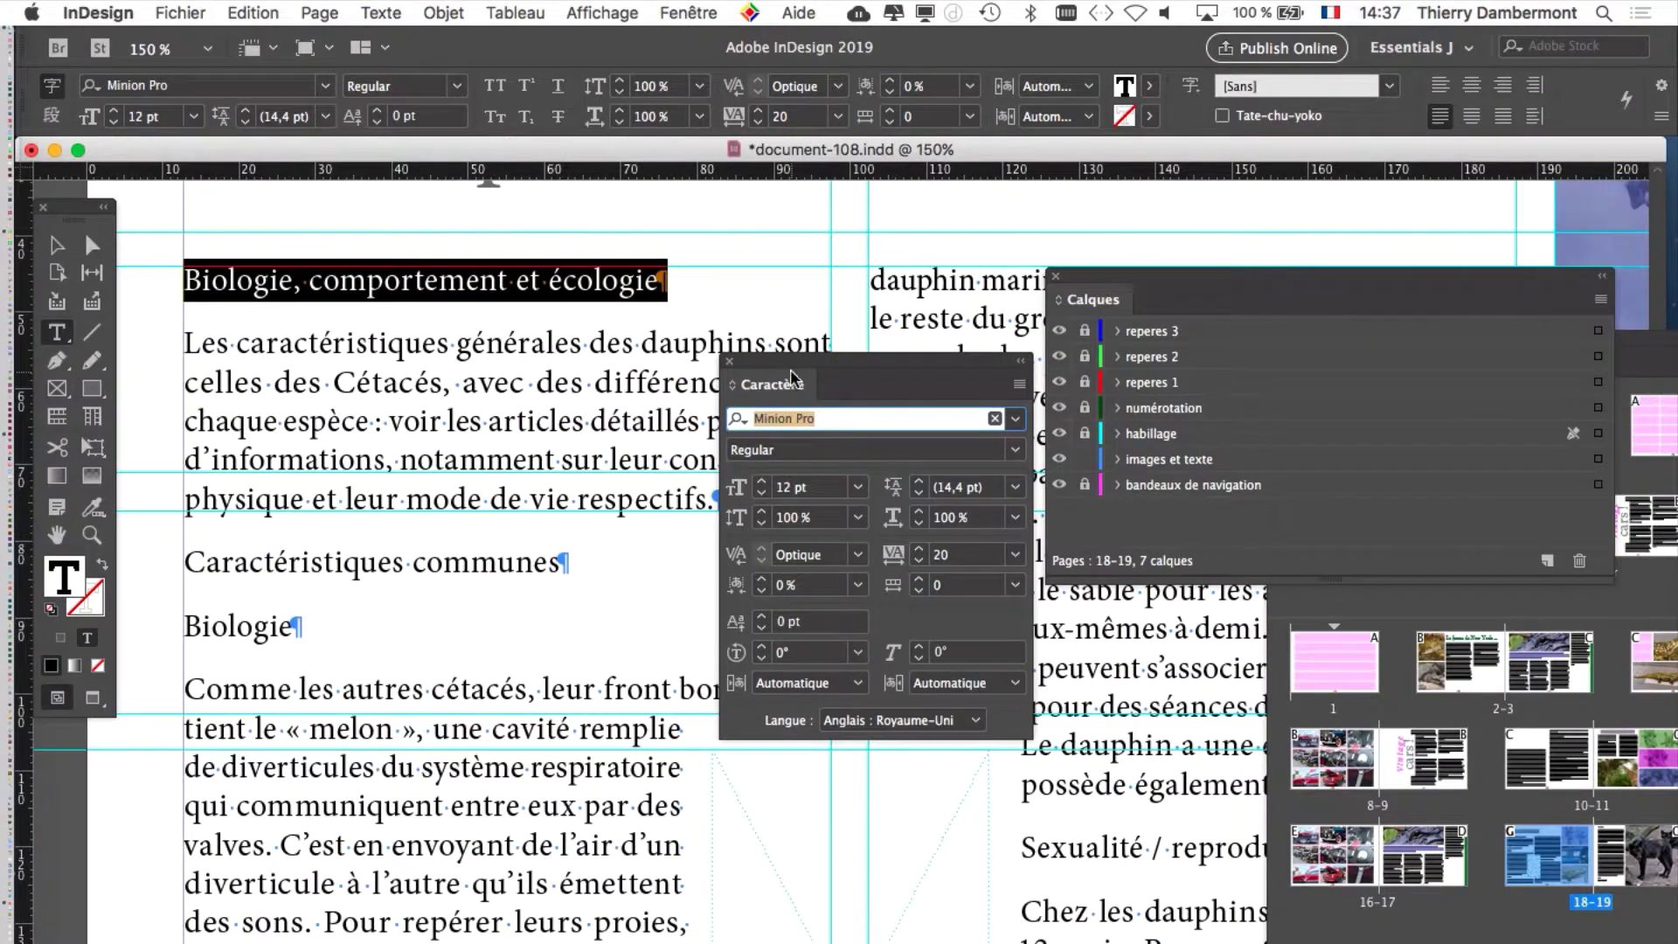
pyautogui.doubleClick(1061, 590)
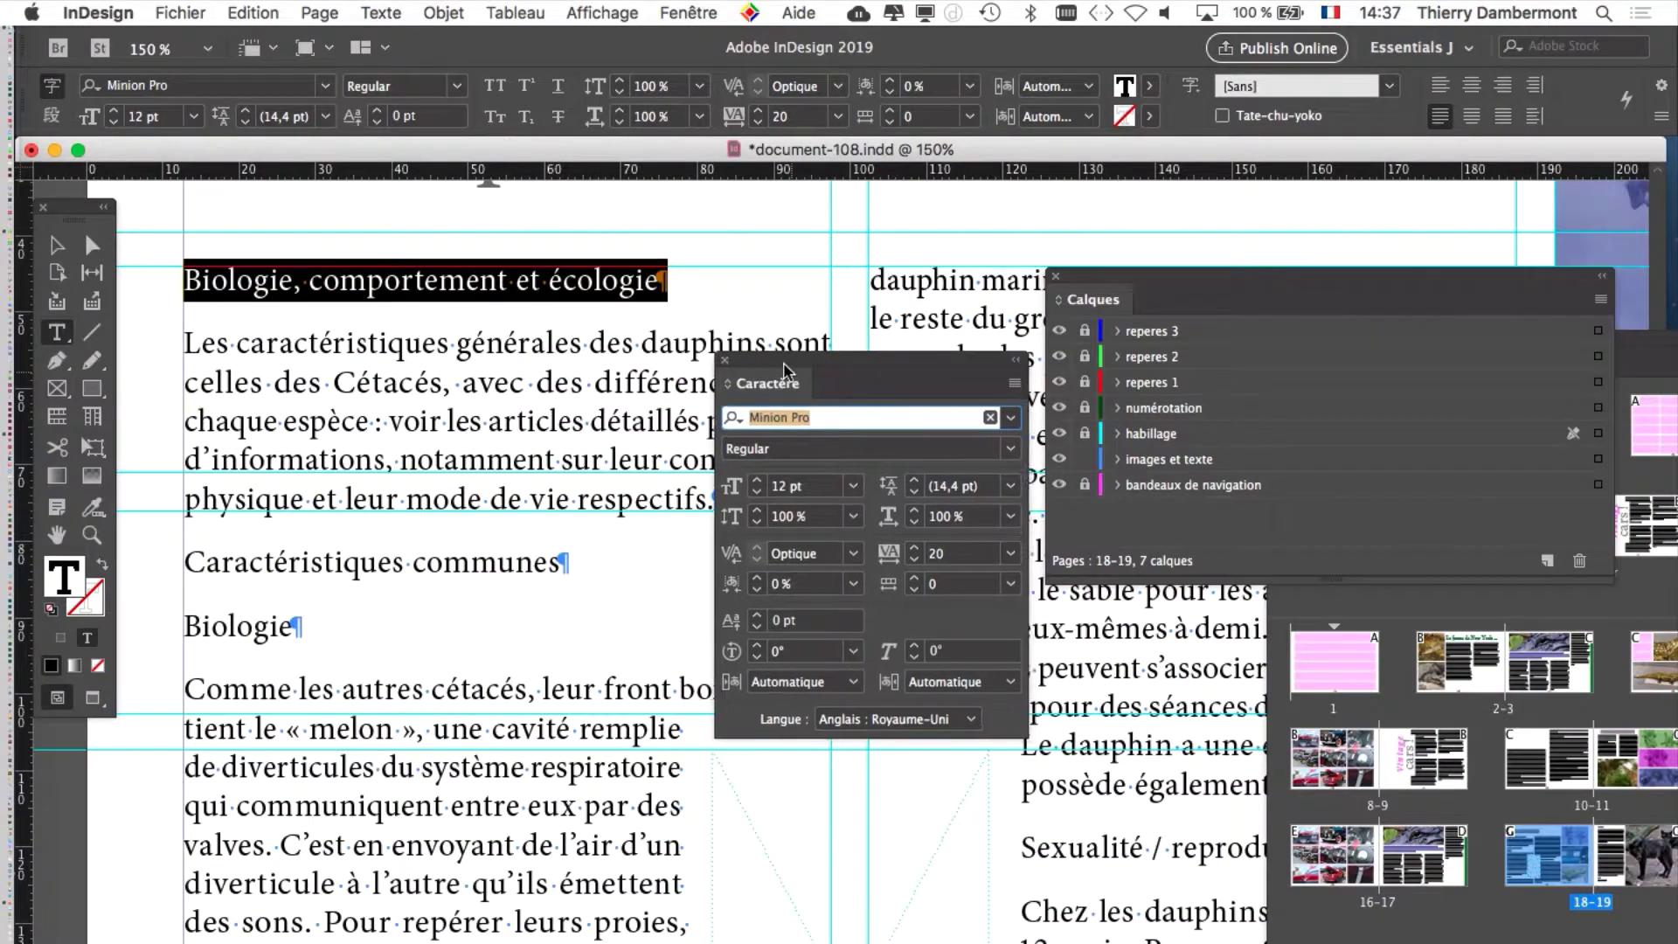
pyautogui.moveTo(1061, 590); pyautogui.dragTo(997, 350)
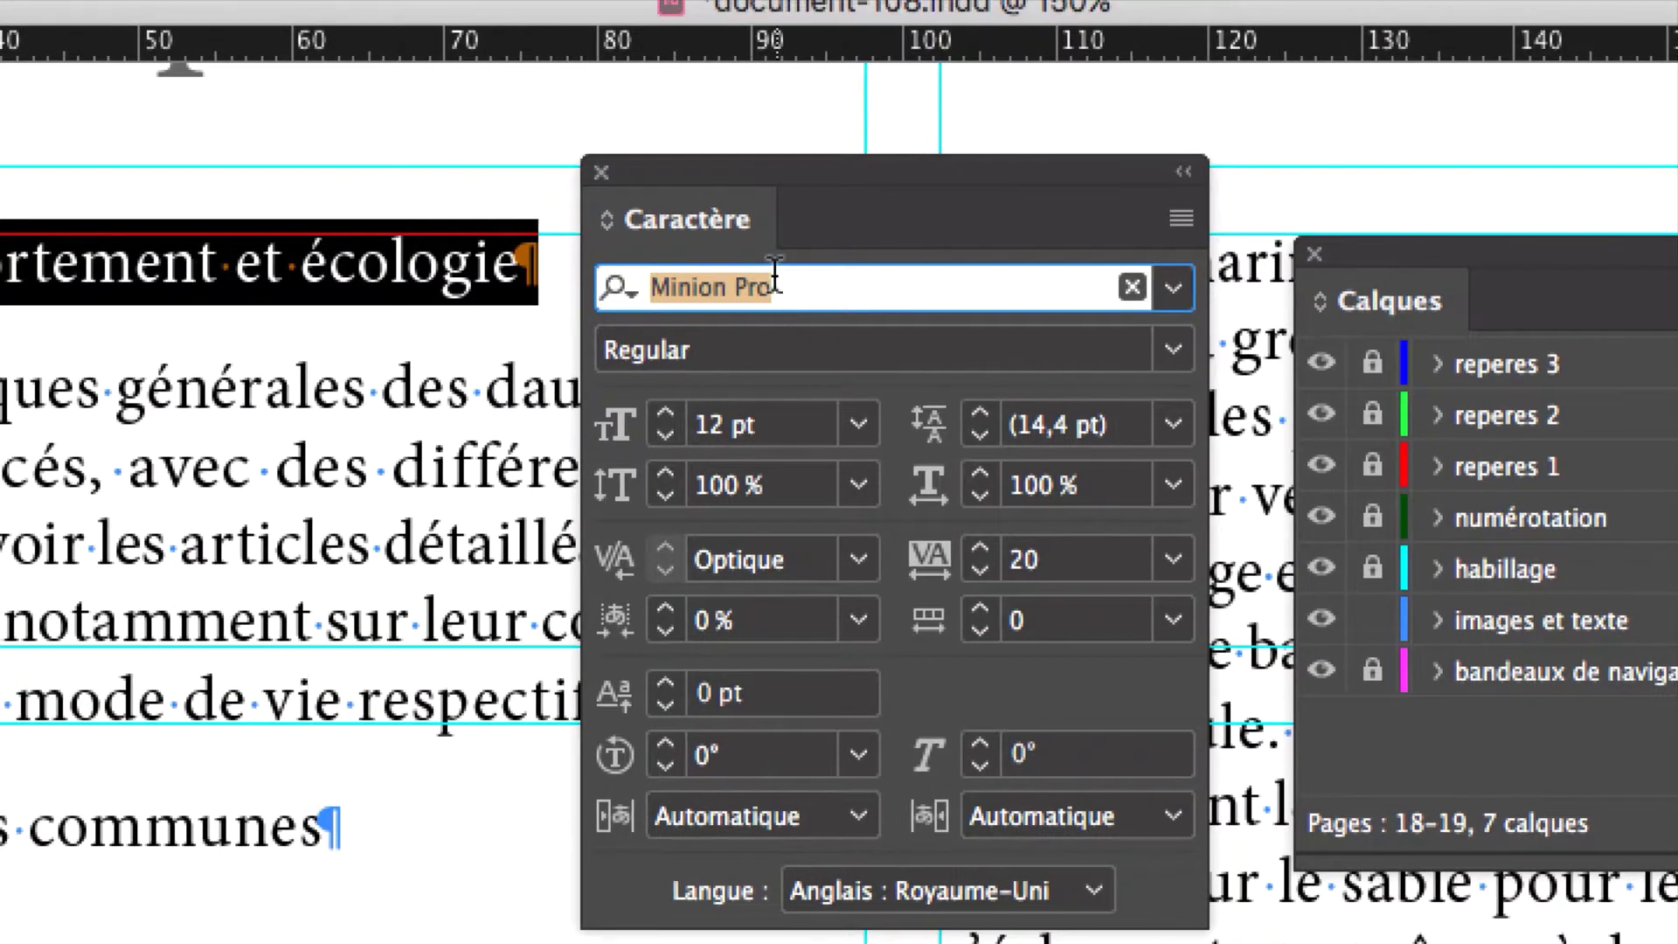
# Try successive fonts on the selected heading, going from Minion Pro through Mona Lisa Solid ITC TT and Myriad Pro
pyautogui.click(771, 280)
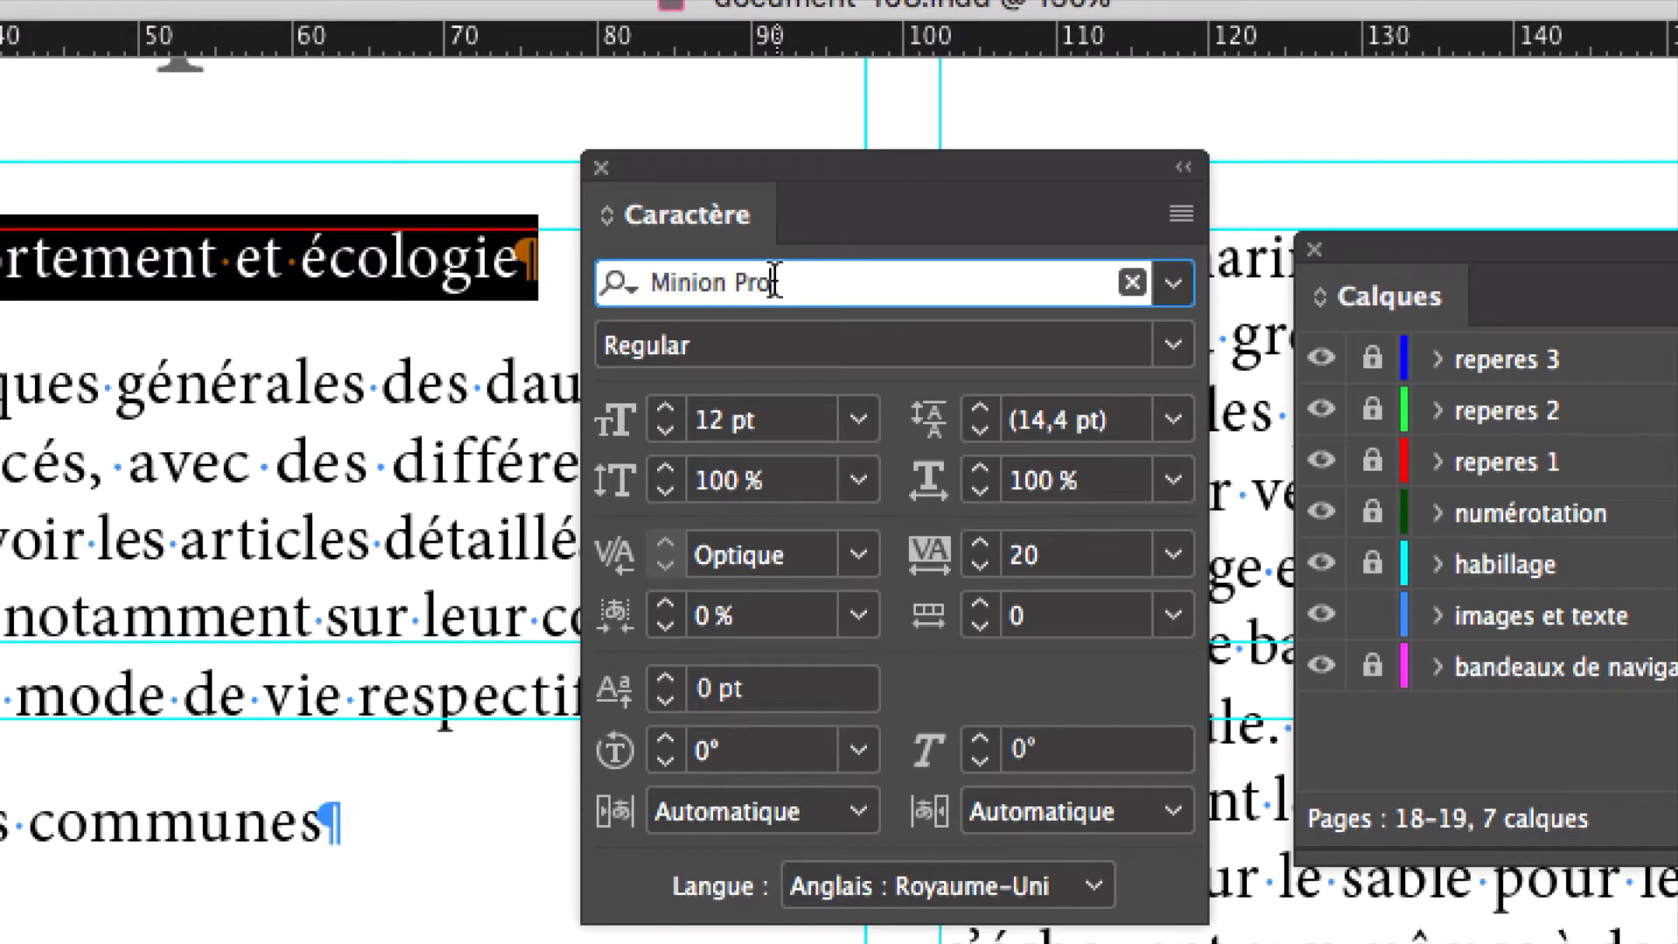
pyautogui.press('Down')
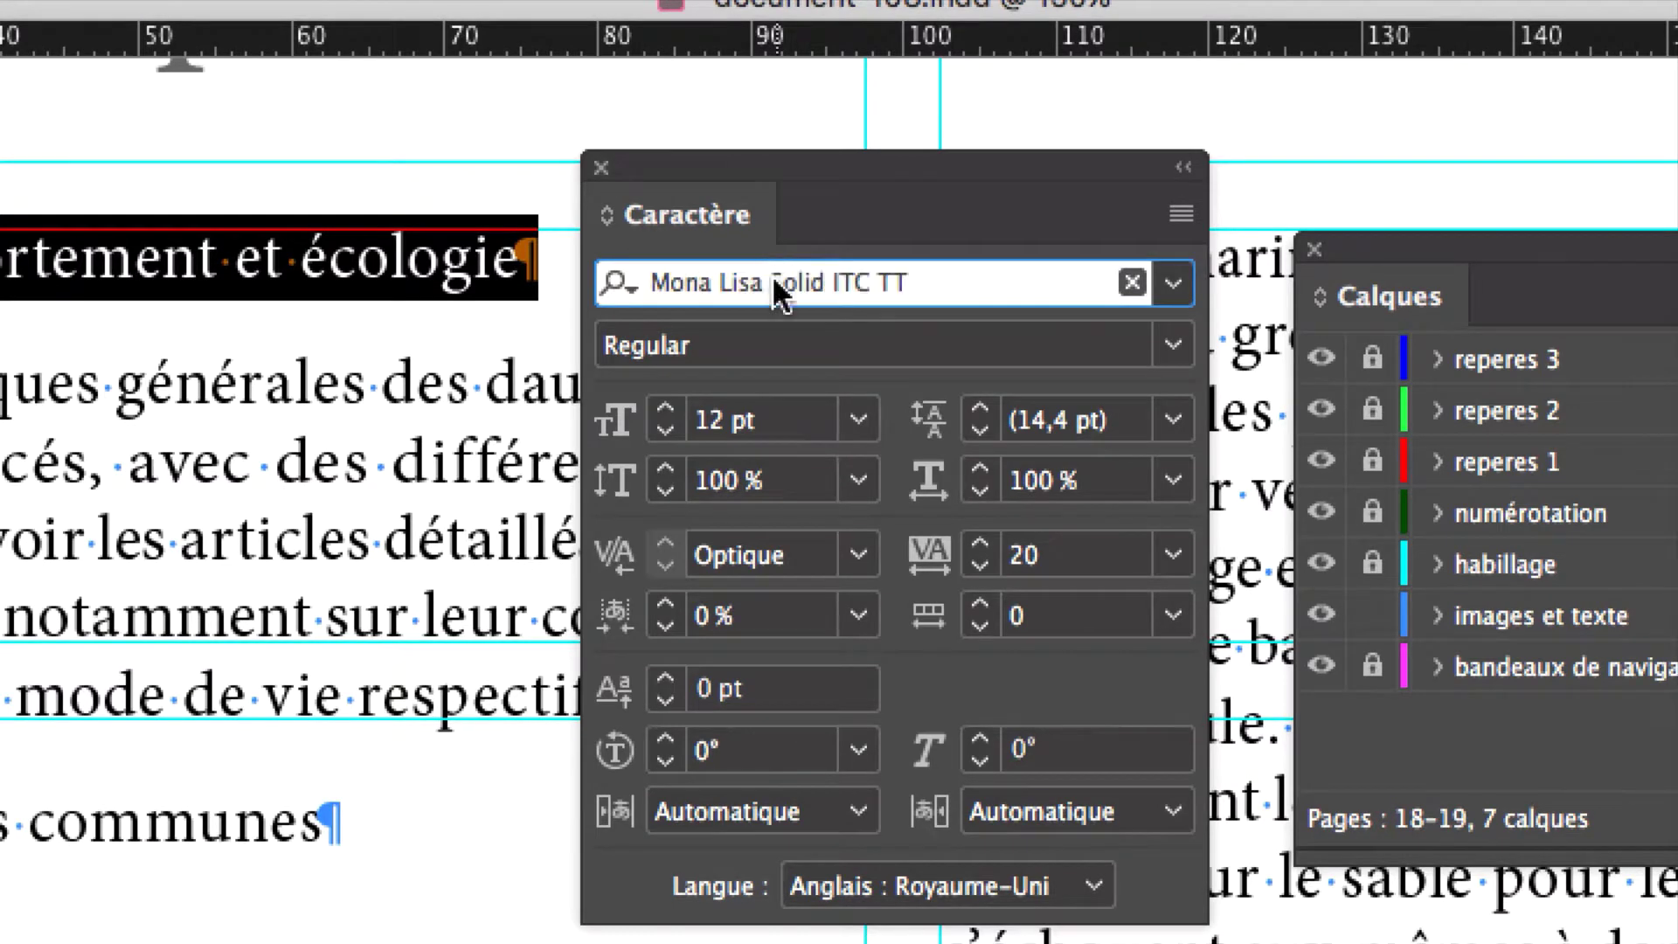
pyautogui.press('Down')
pyautogui.press('Down')
pyautogui.press('Down')
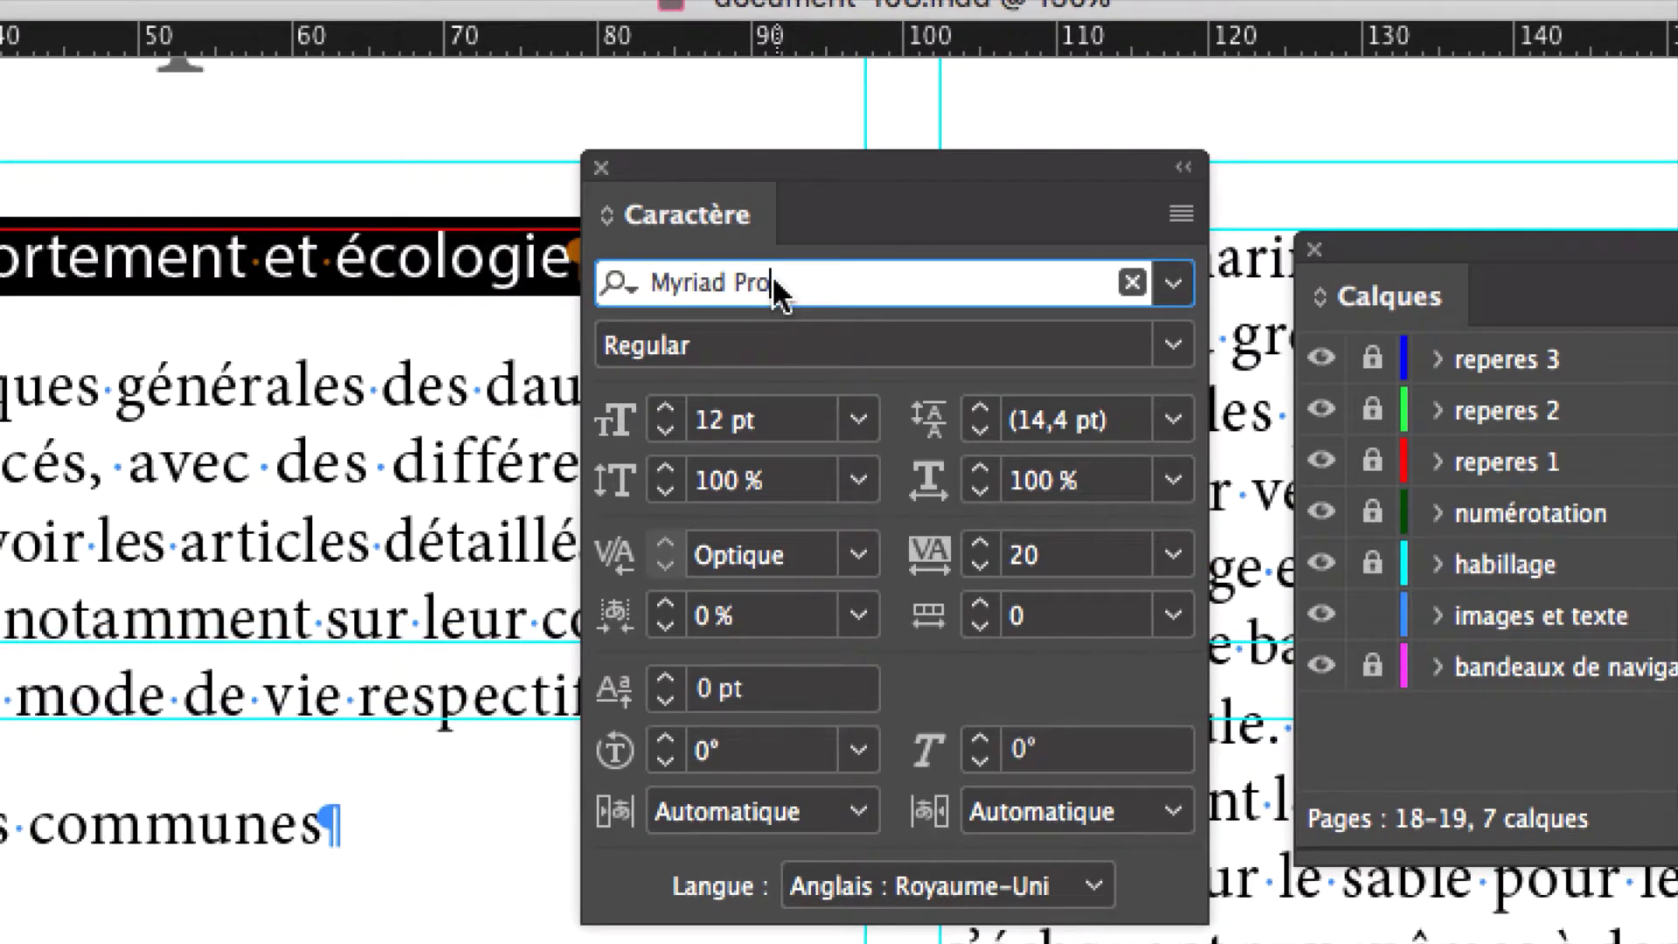
pyautogui.press('Up')
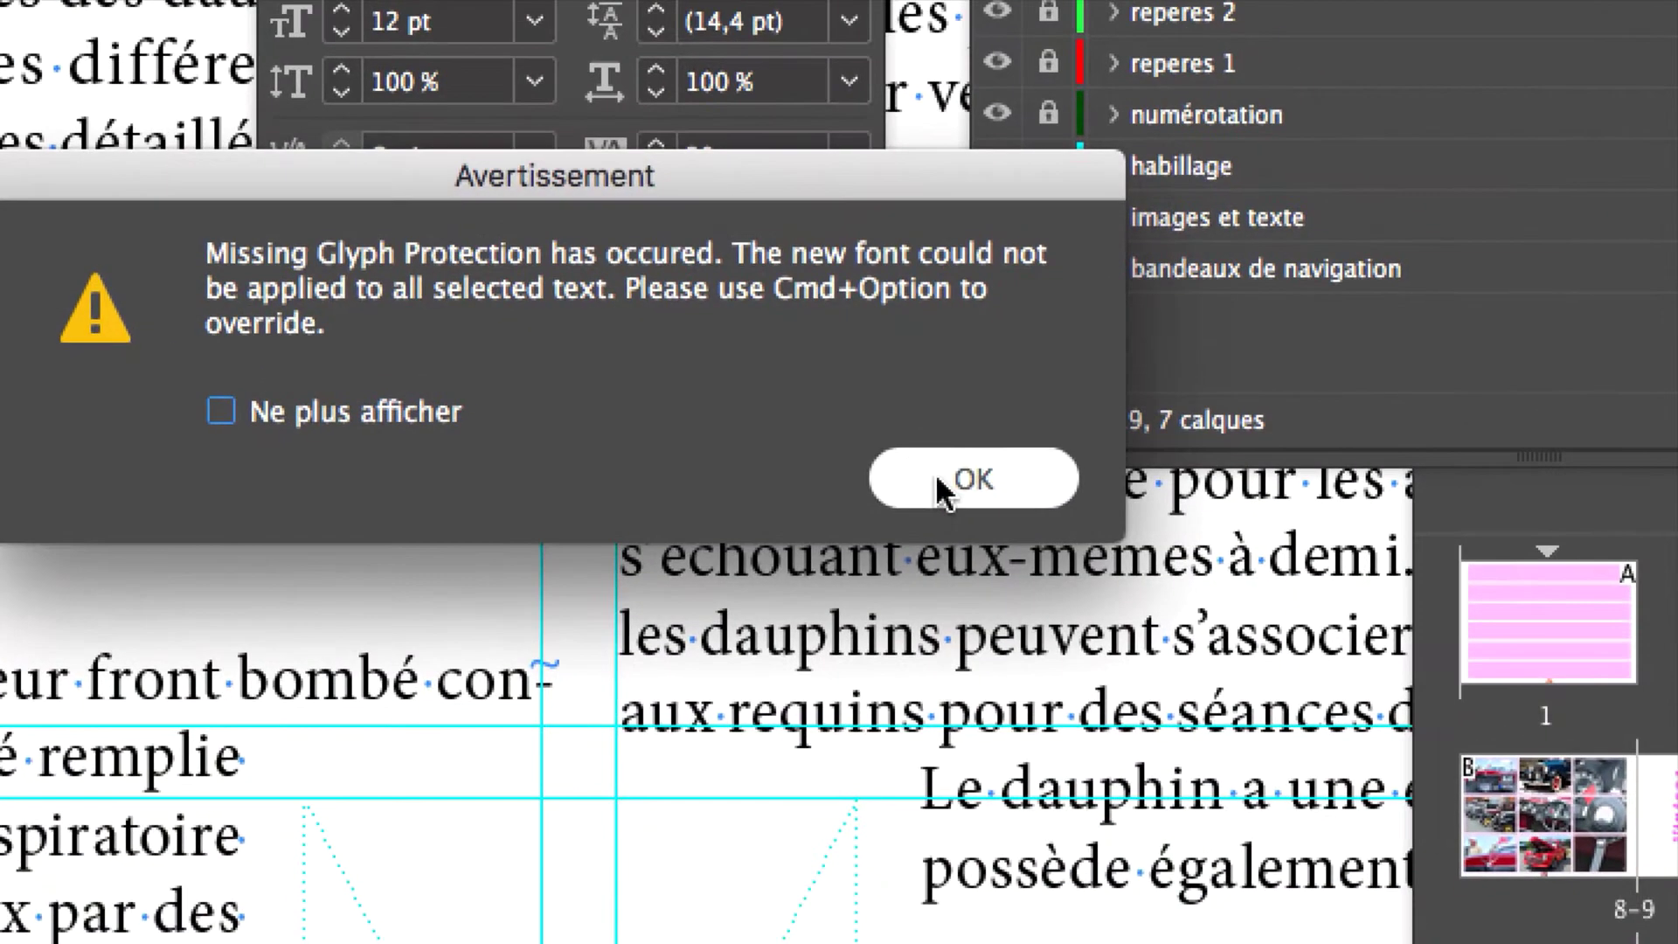
pyautogui.click(1297, 877)
# Cycle the heading through the recent fonts again, from Arial Rounded MT Bold through Mona Lisa Solid ITC TT to Myanmar Sangam MN
pyautogui.click(821, 276)
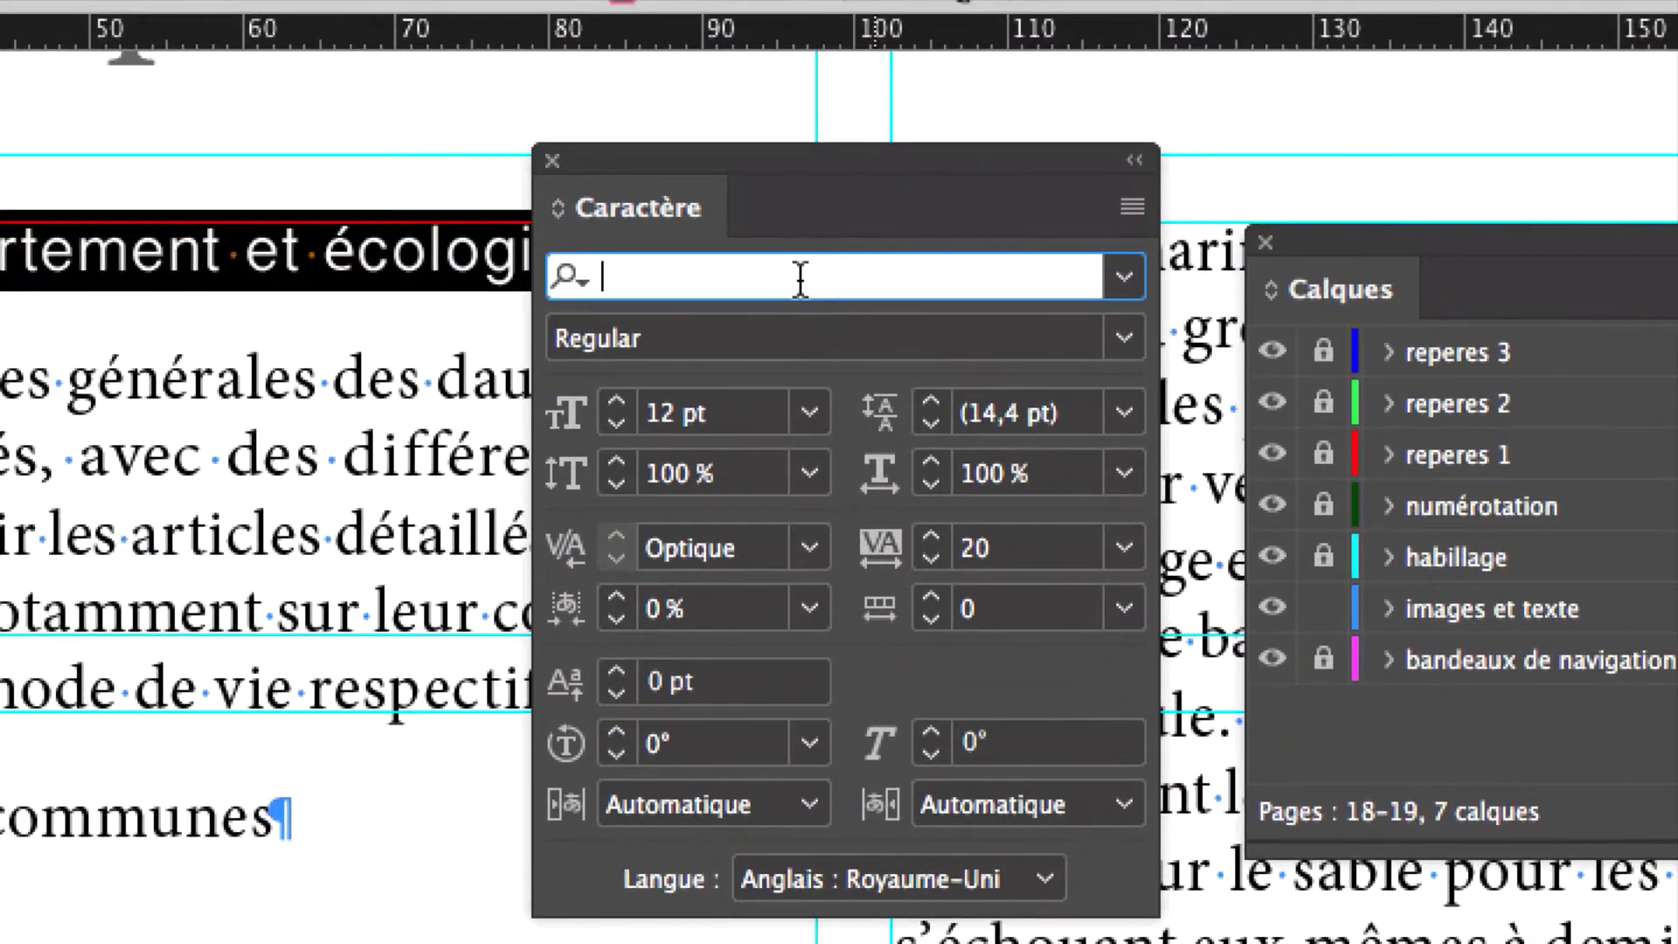
pyautogui.press('Down')
pyautogui.press('Down')
pyautogui.press('Down')
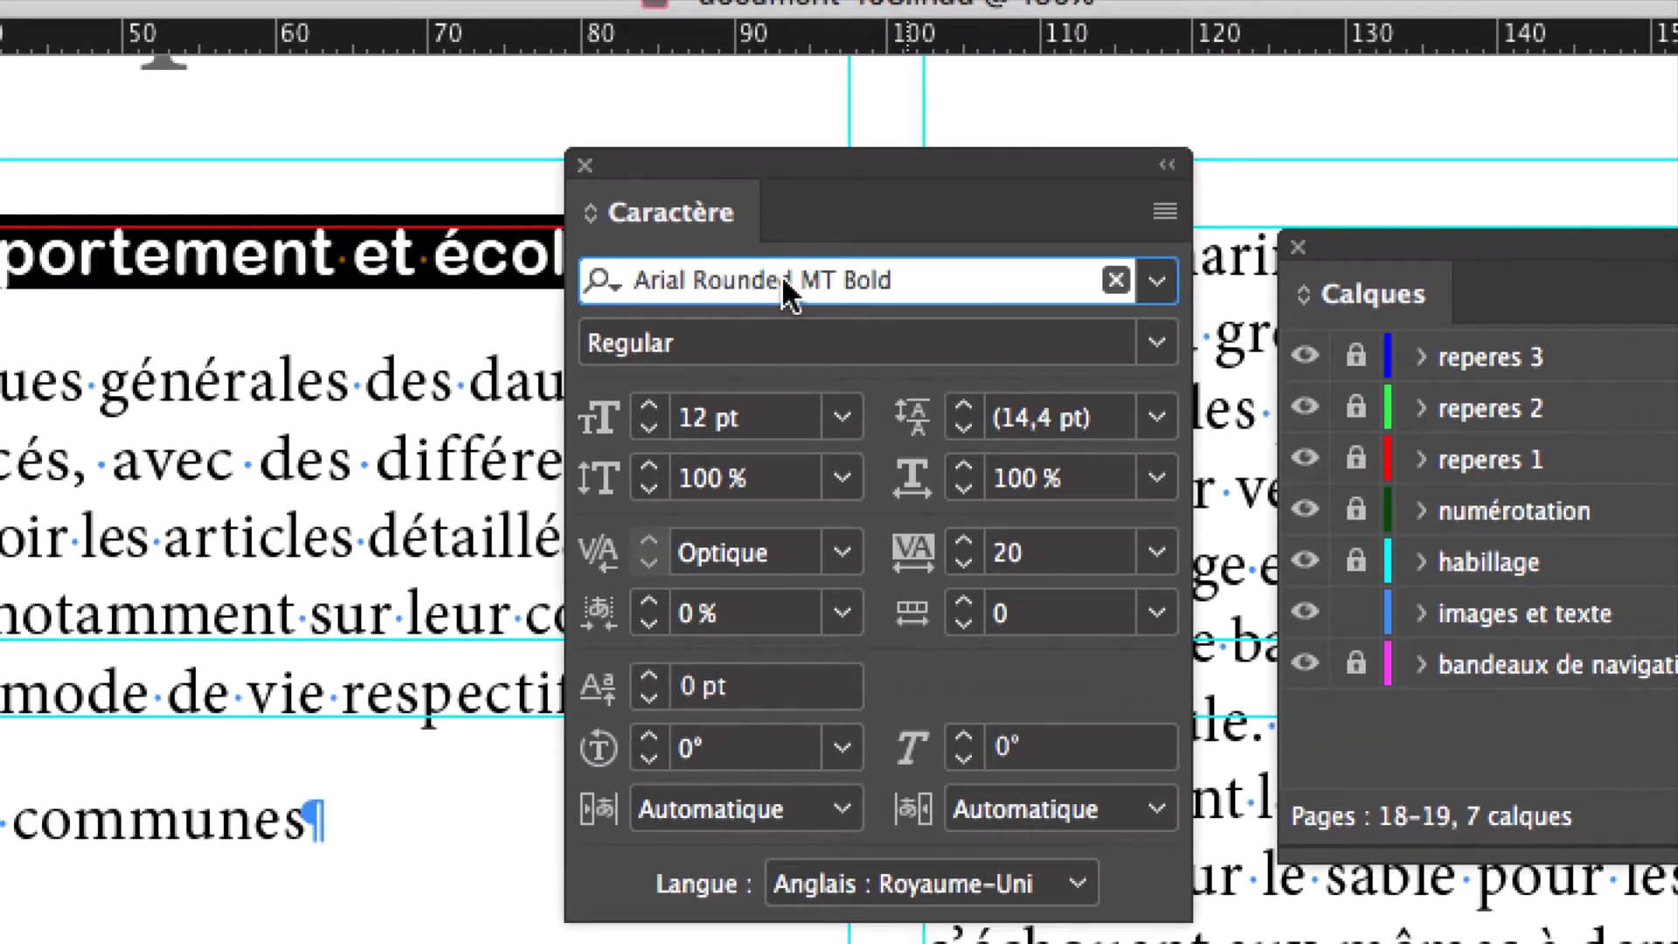
pyautogui.press('Down')
pyautogui.press('Down')
pyautogui.press('Down')
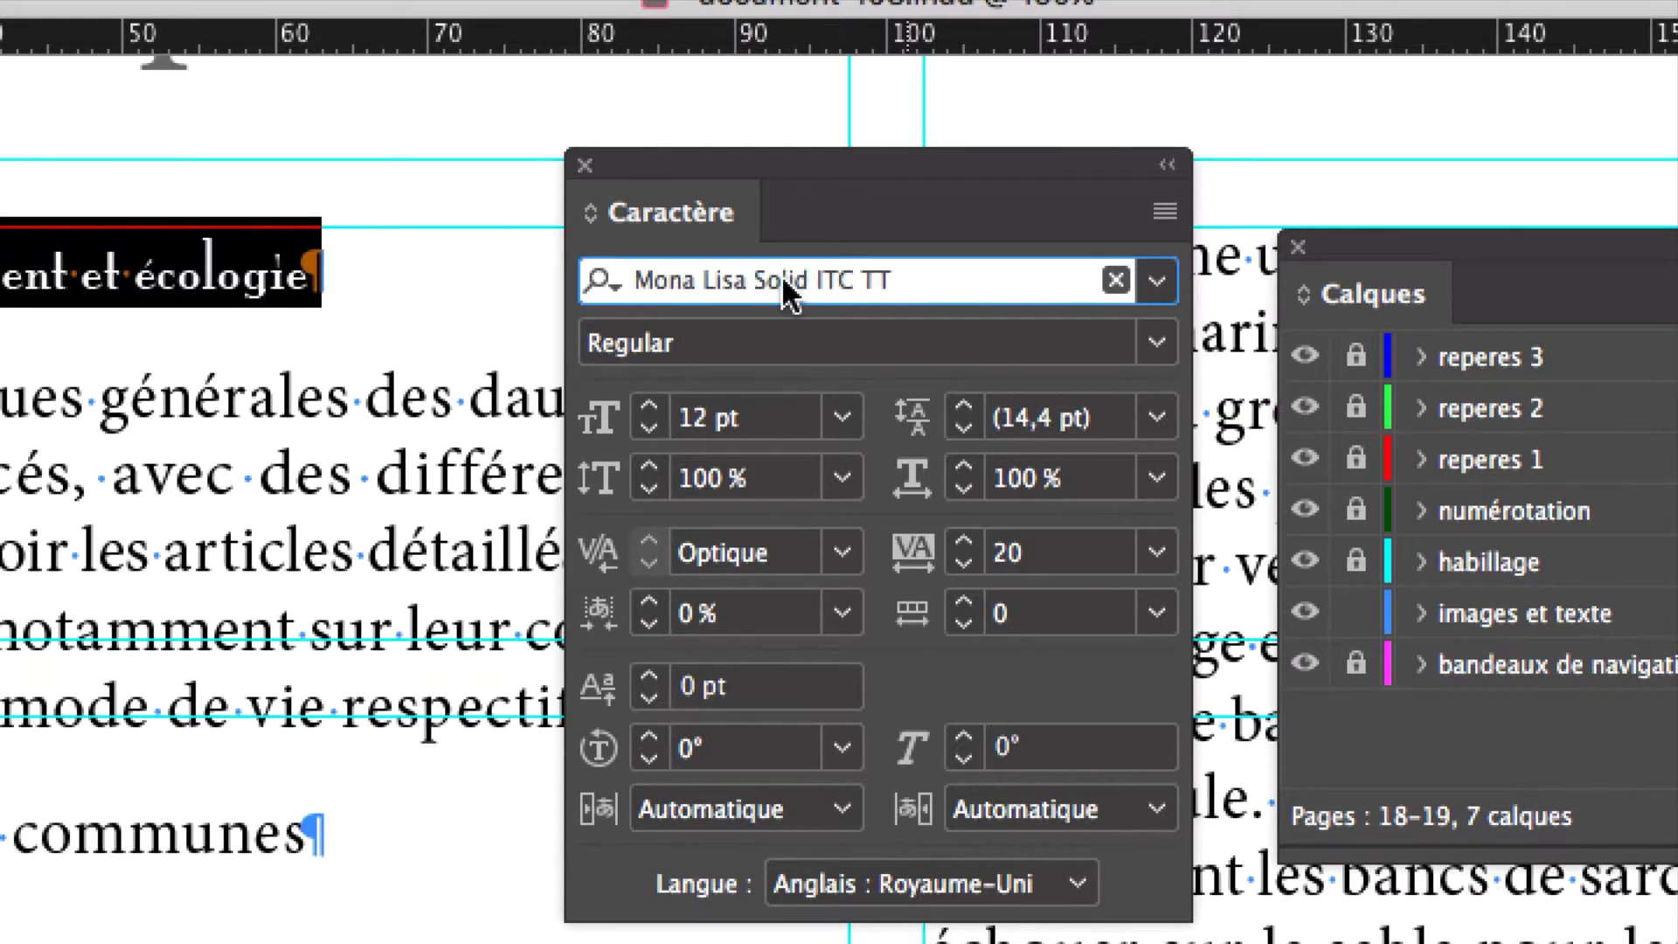
pyautogui.press('Down')
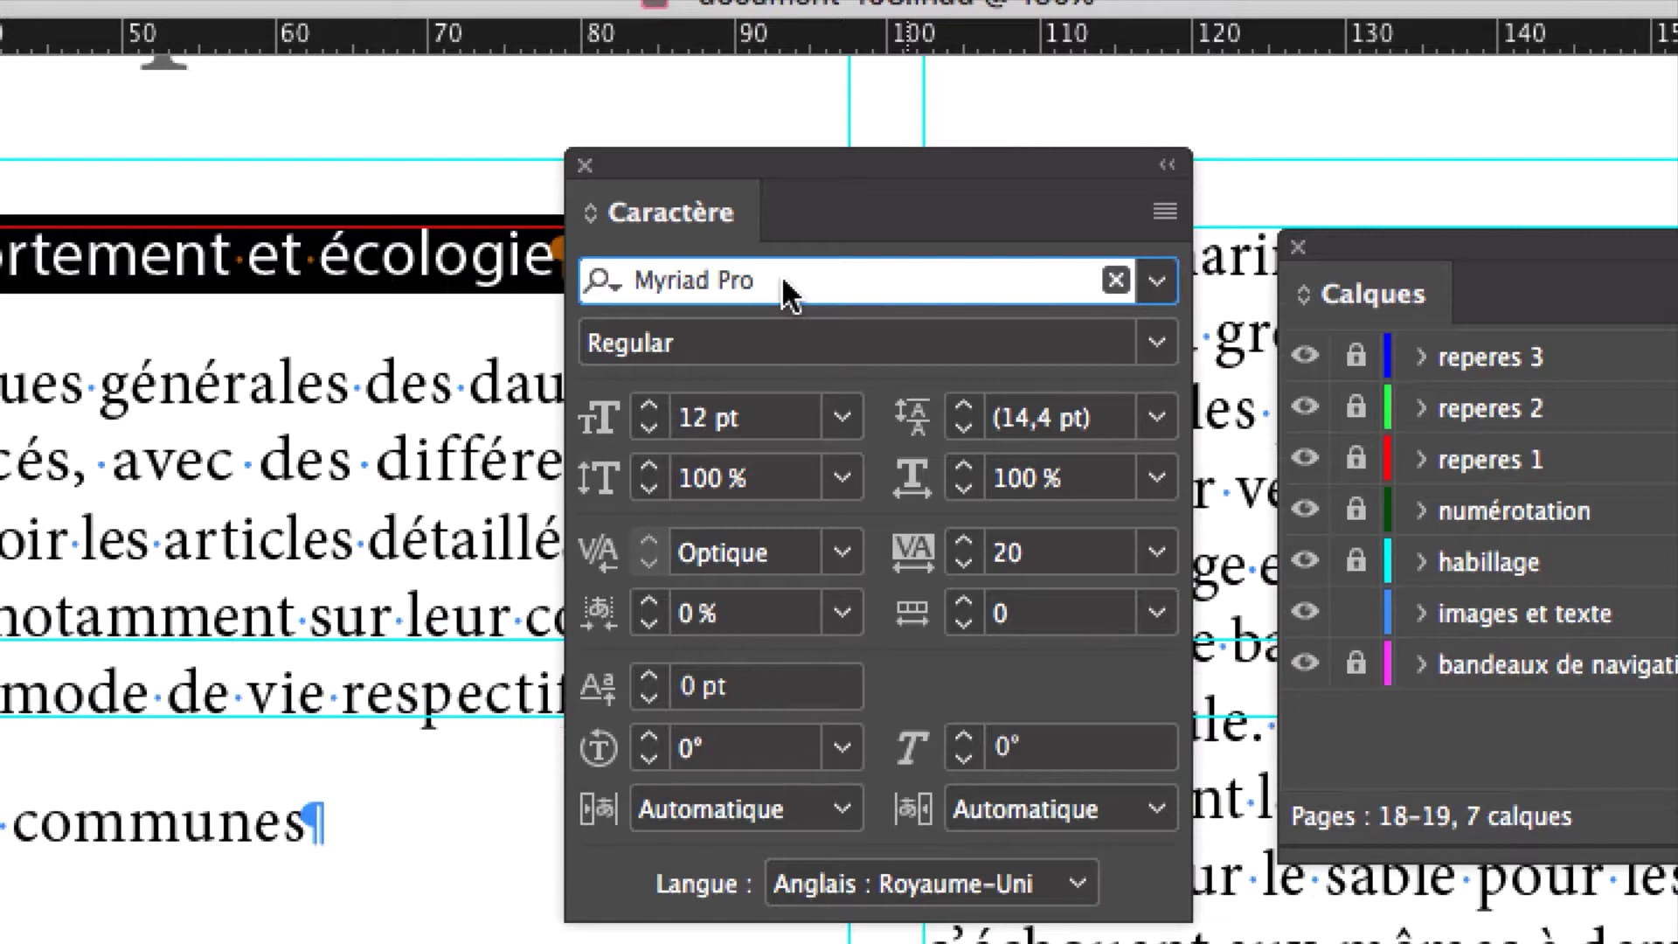
pyautogui.press('Up')
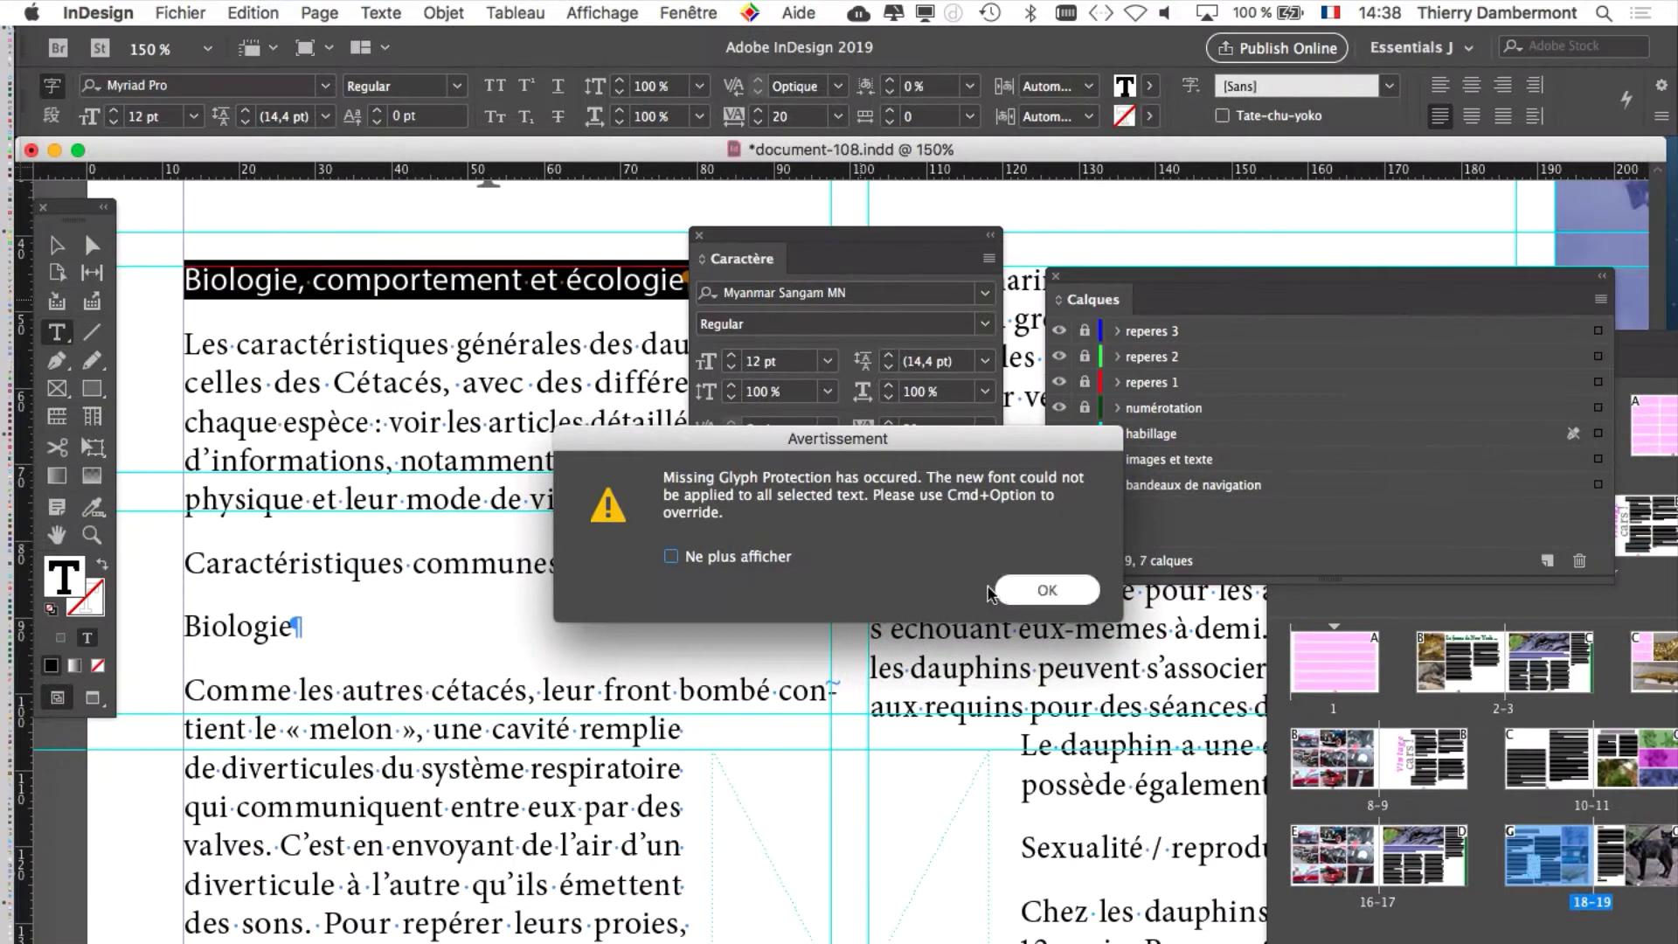
pyautogui.press('Return')
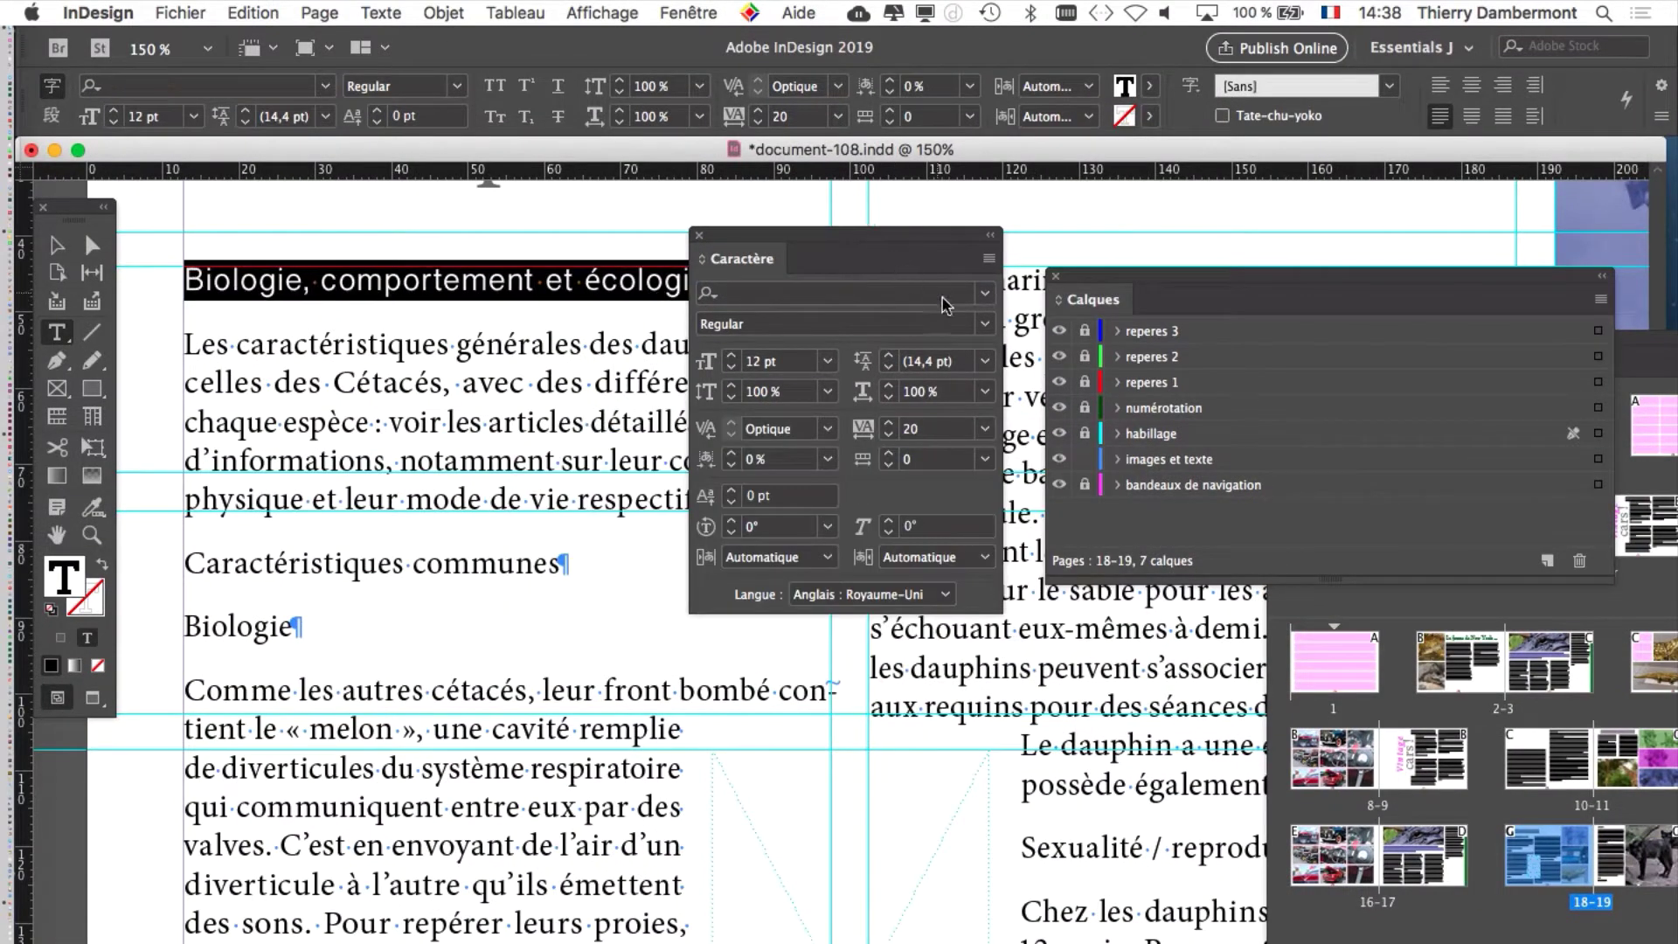
# Move the character settings clear of the heading and set the heading's font to BlairMdITC TT
pyautogui.moveTo(883, 244); pyautogui.dragTo(878, 406)
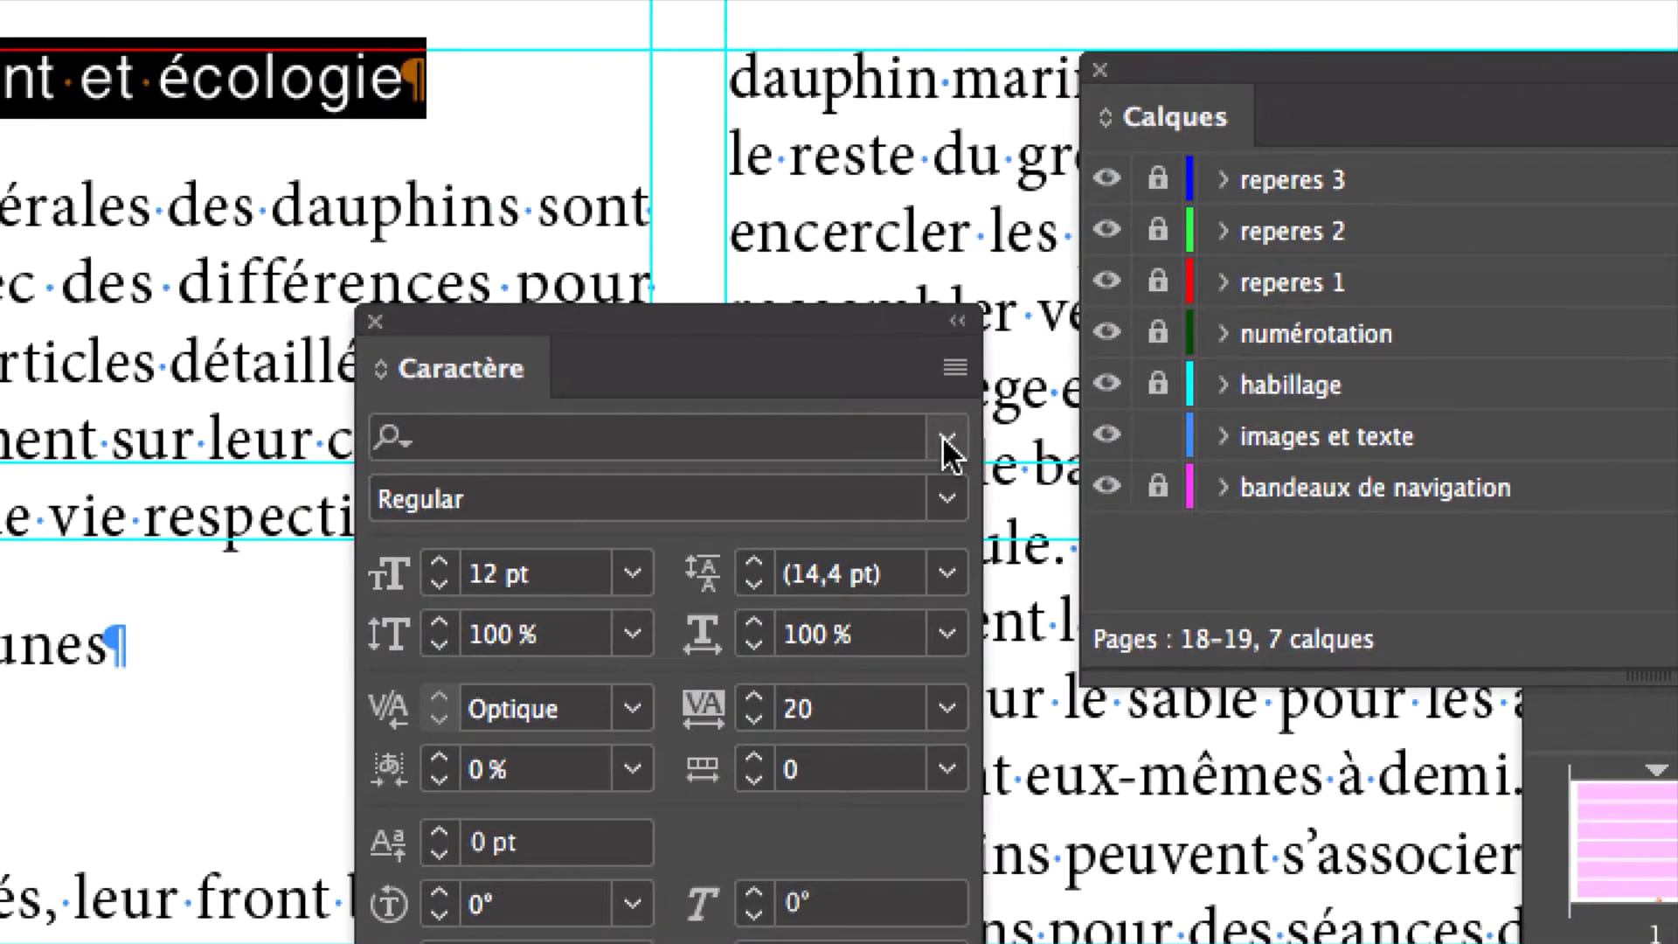
pyautogui.click(947, 442)
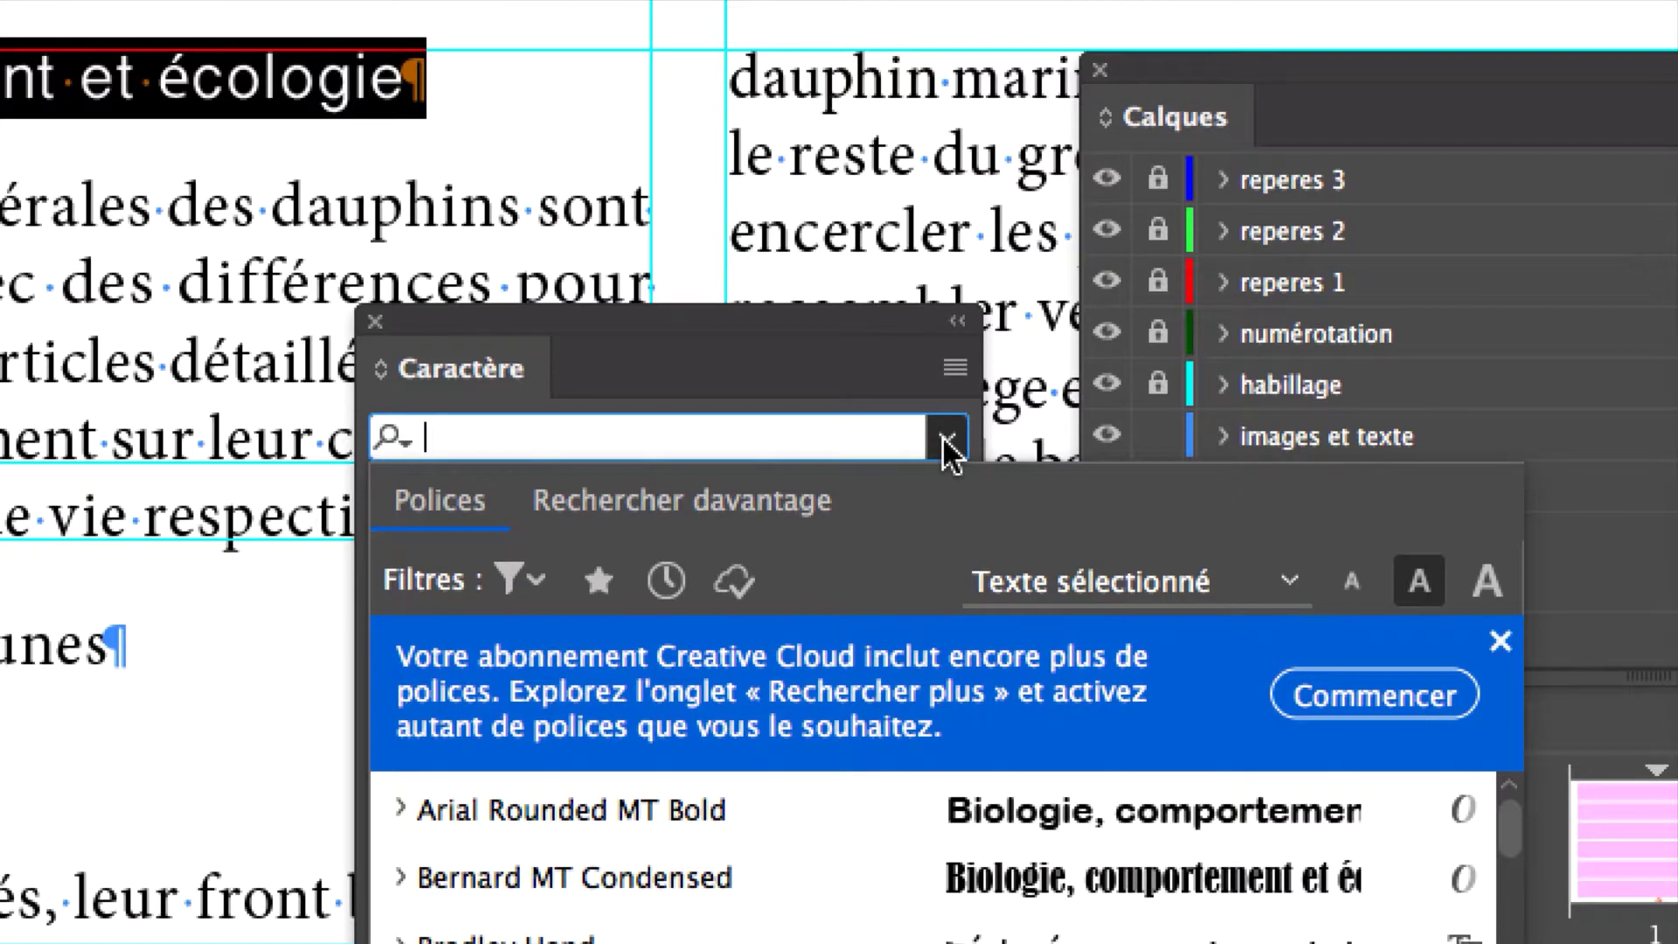
pyautogui.click(946, 442)
pyautogui.click(945, 442)
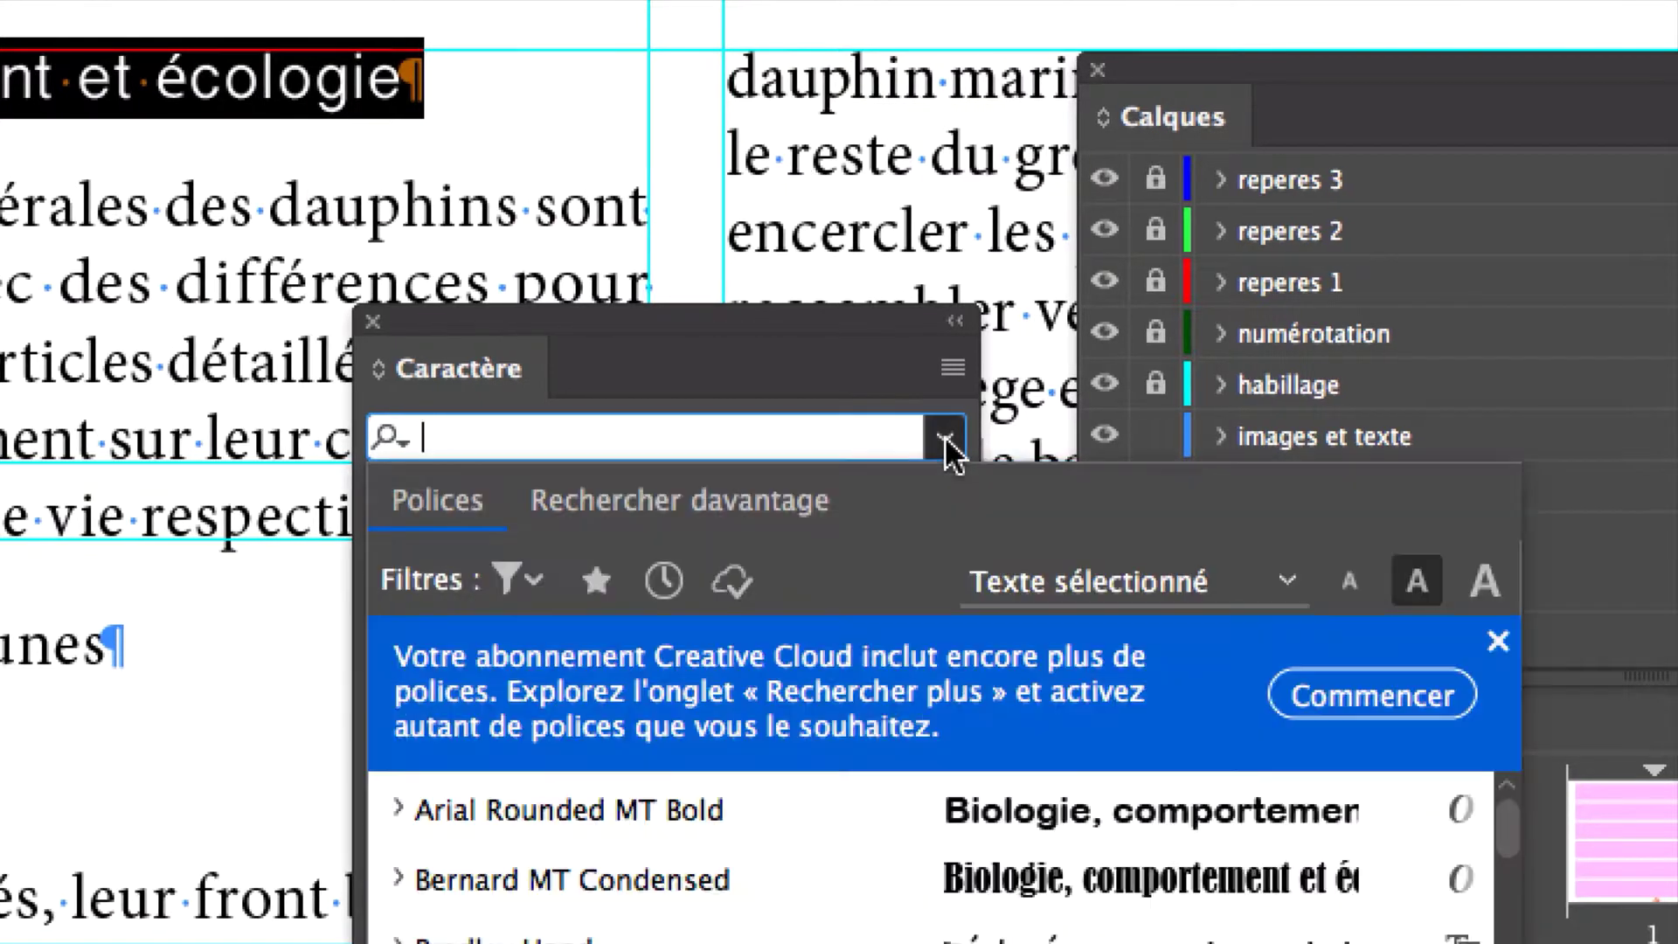
pyautogui.click(946, 442)
pyautogui.click(946, 442)
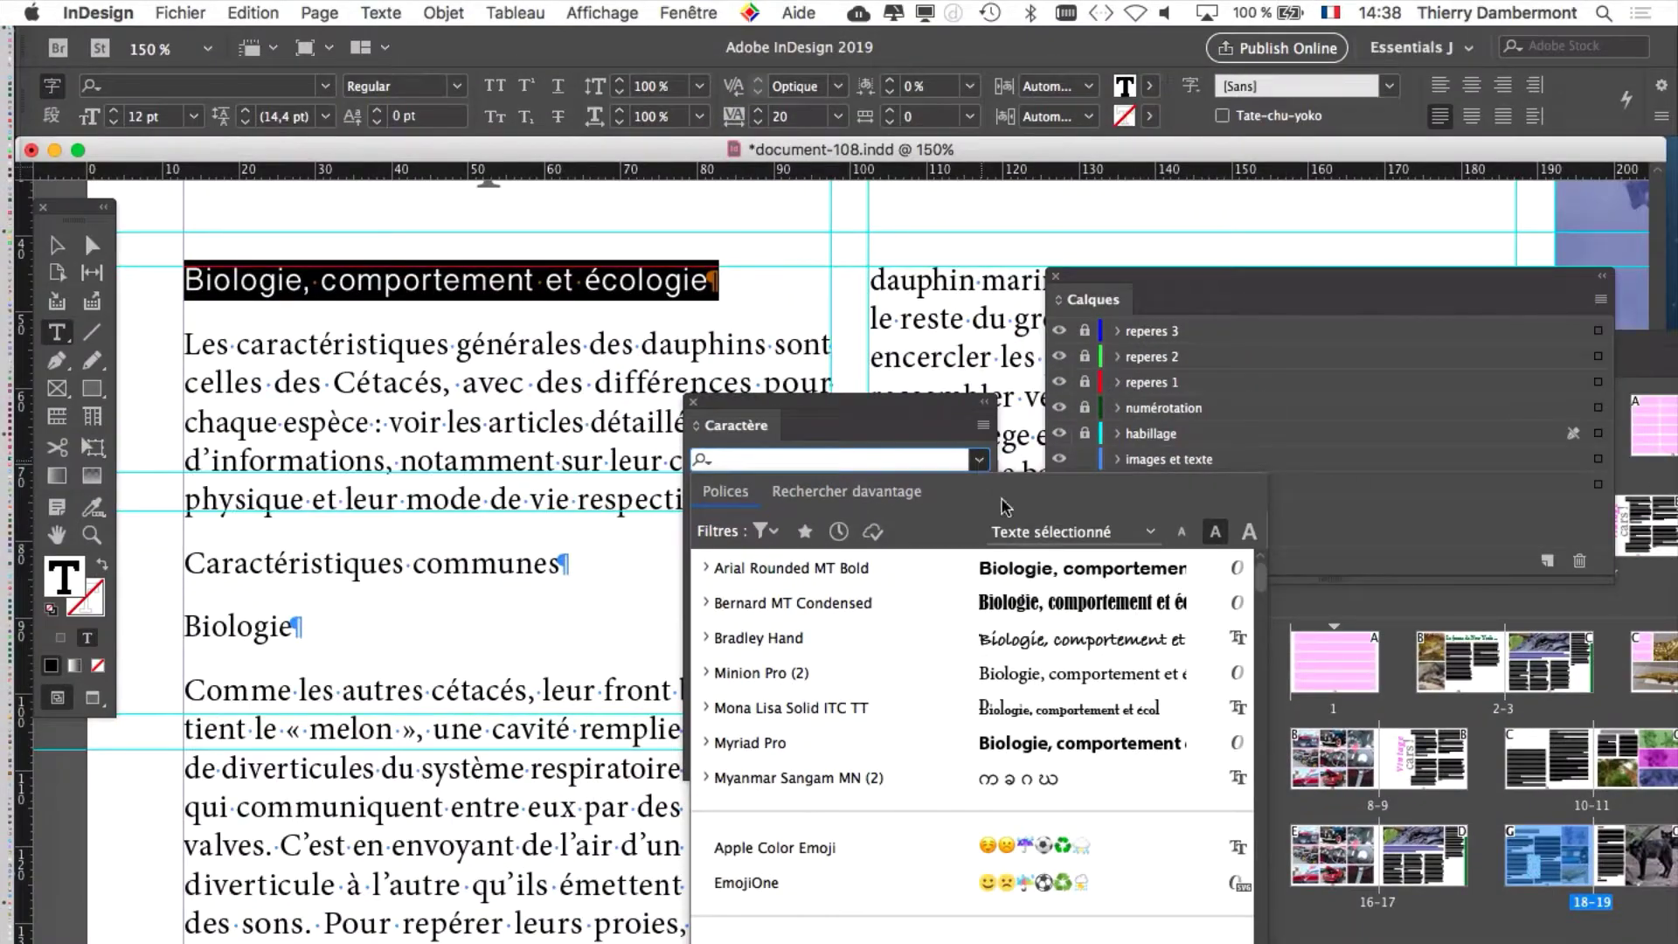
pyautogui.scroll(-10, 972, 743)
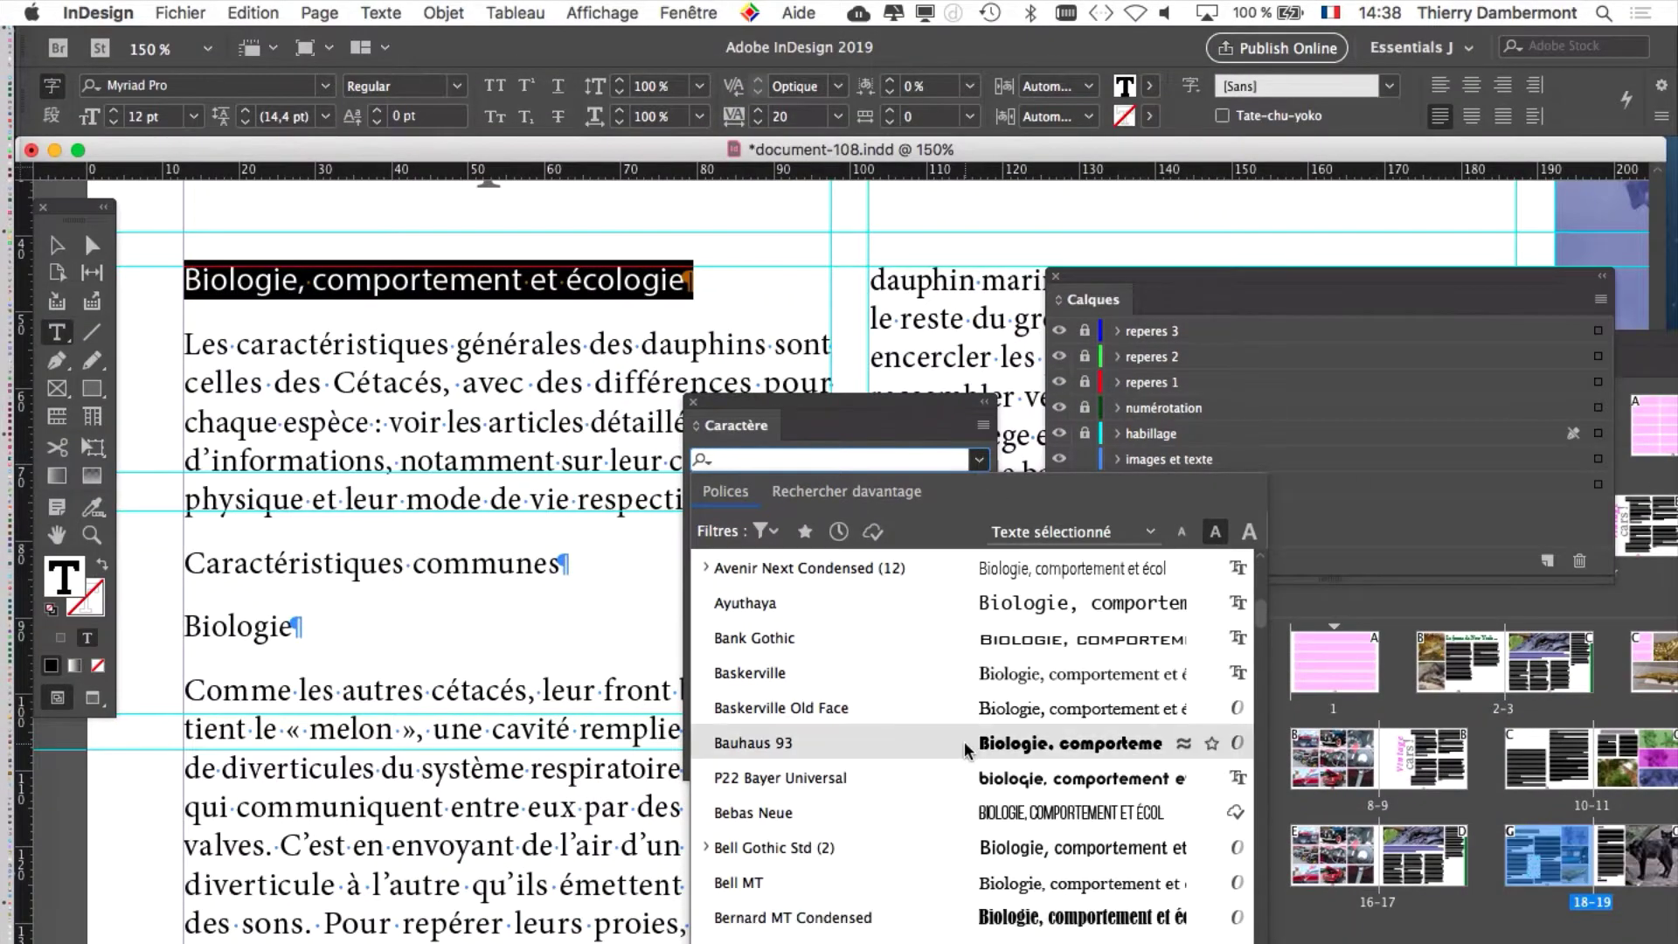
pyautogui.scroll(-5, 988, 752)
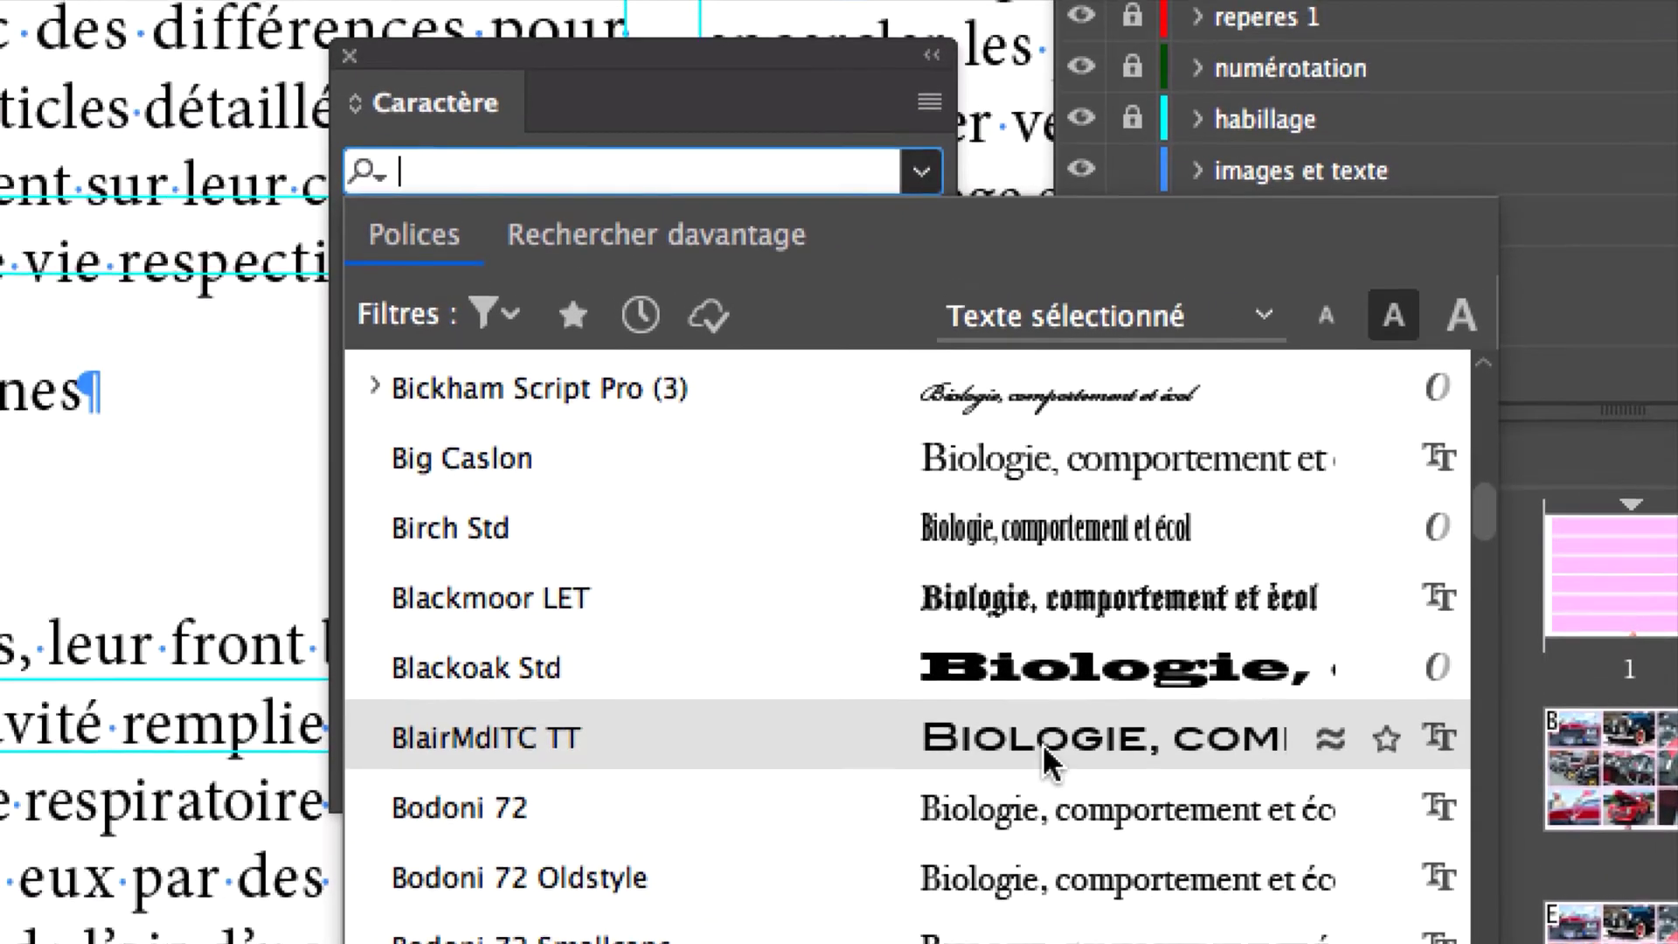
pyautogui.click(1042, 743)
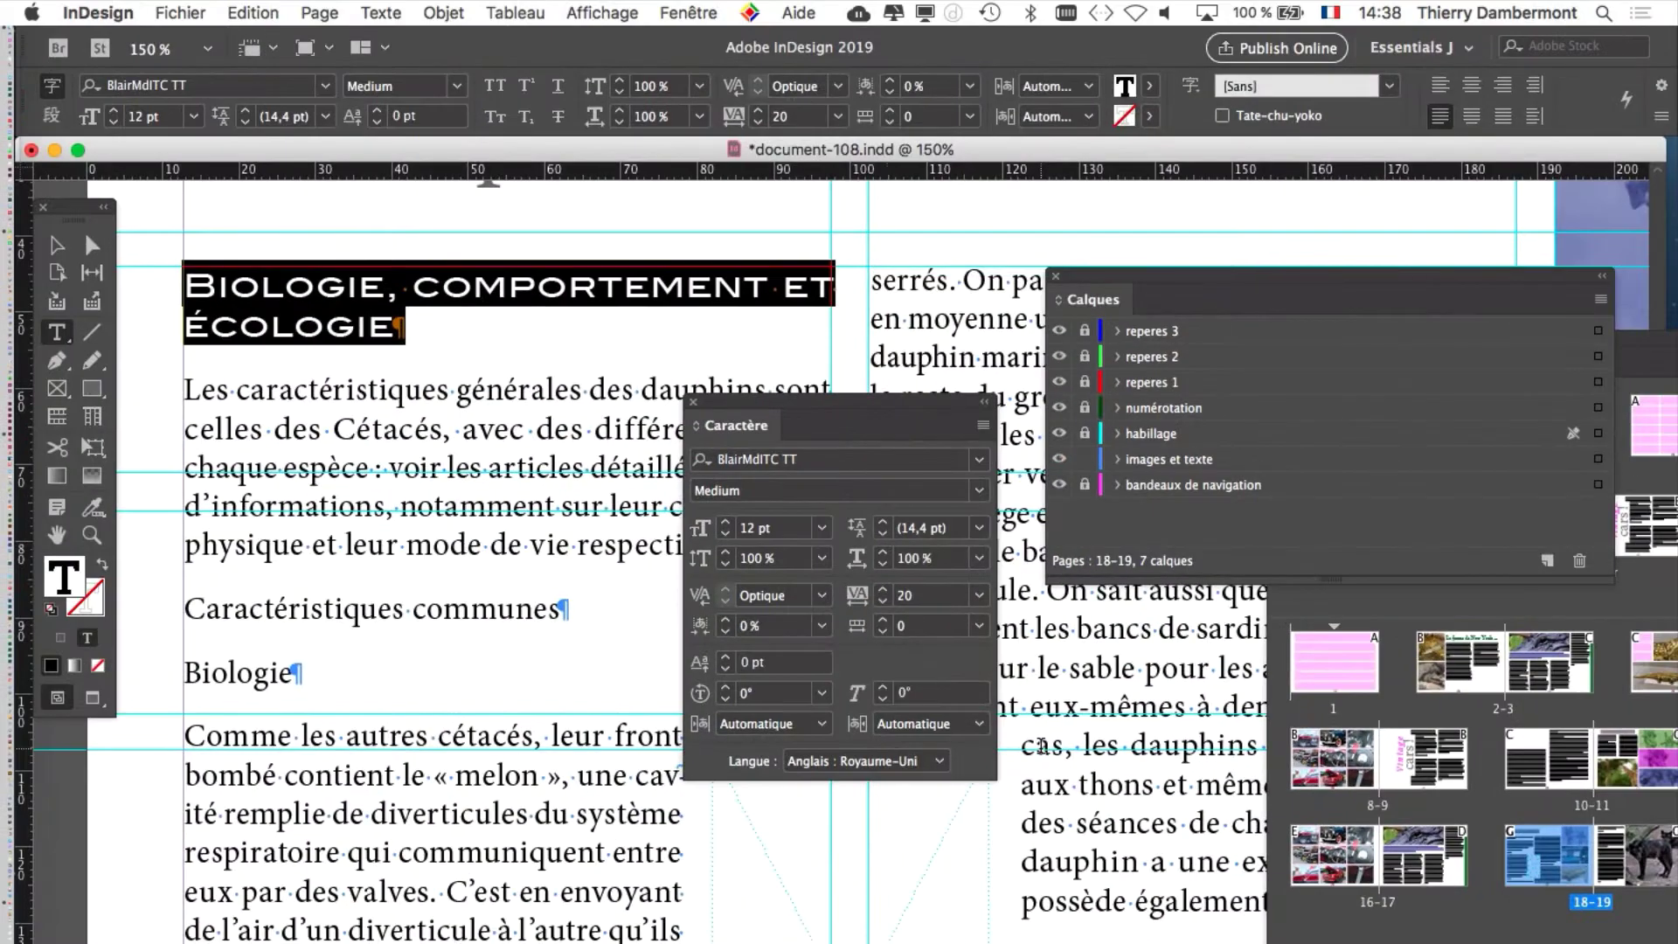
# Preview more typefaces on the selected heading and set its font to Bell Gothic Std
pyautogui.click(979, 460)
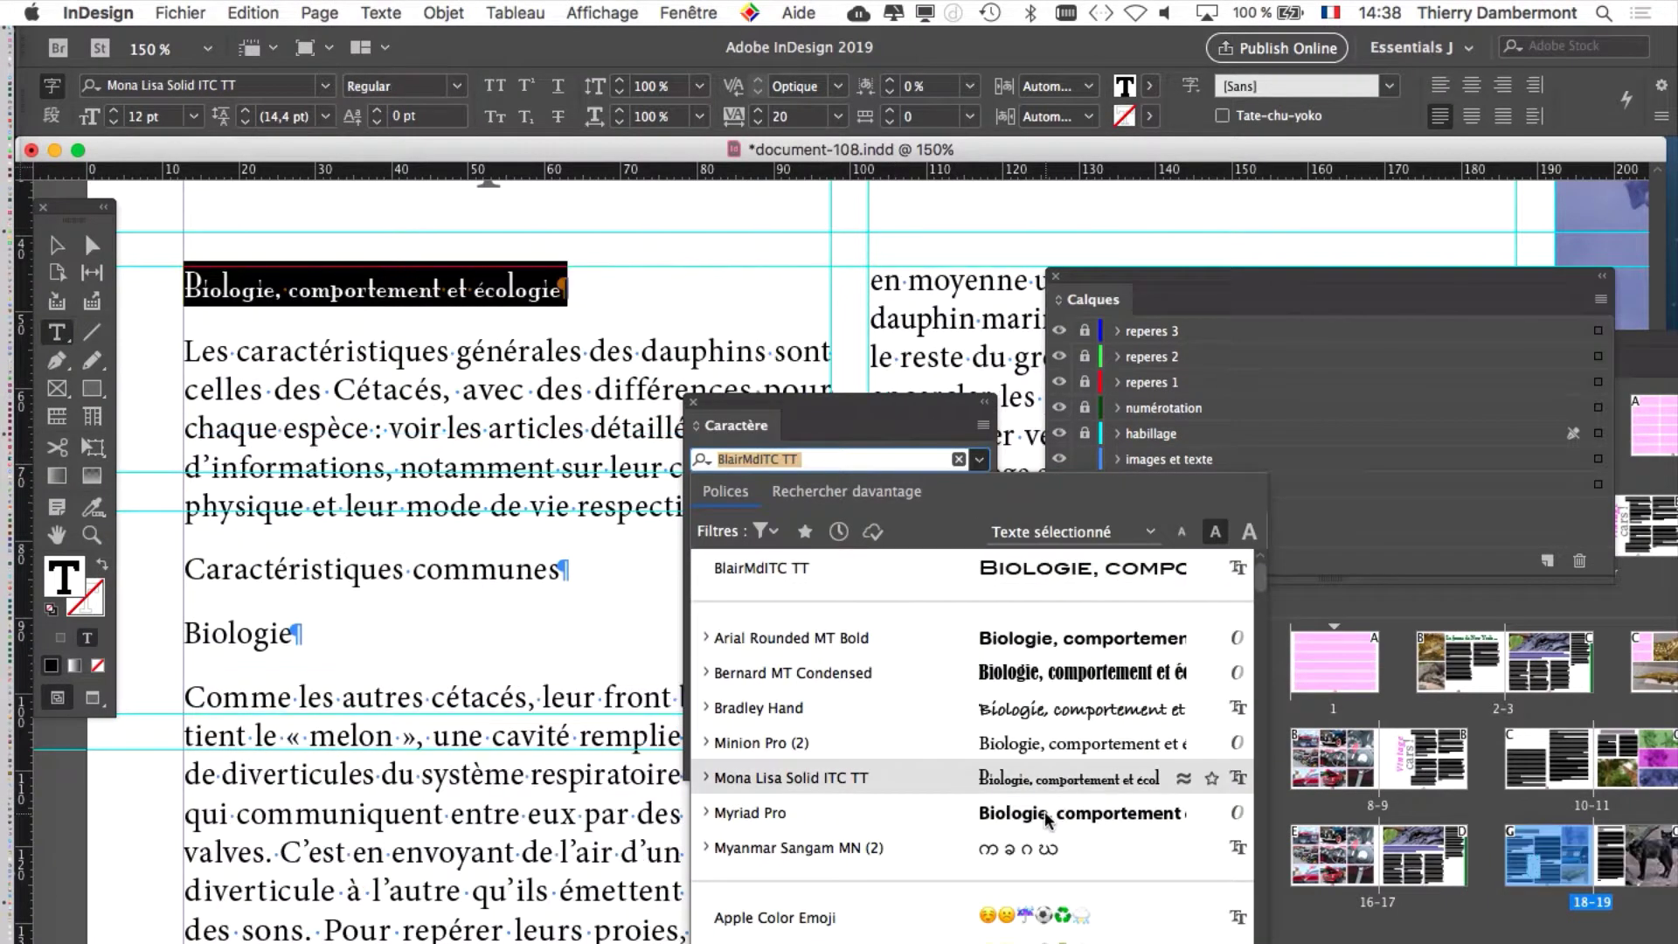
pyautogui.scroll(-10, 1049, 820)
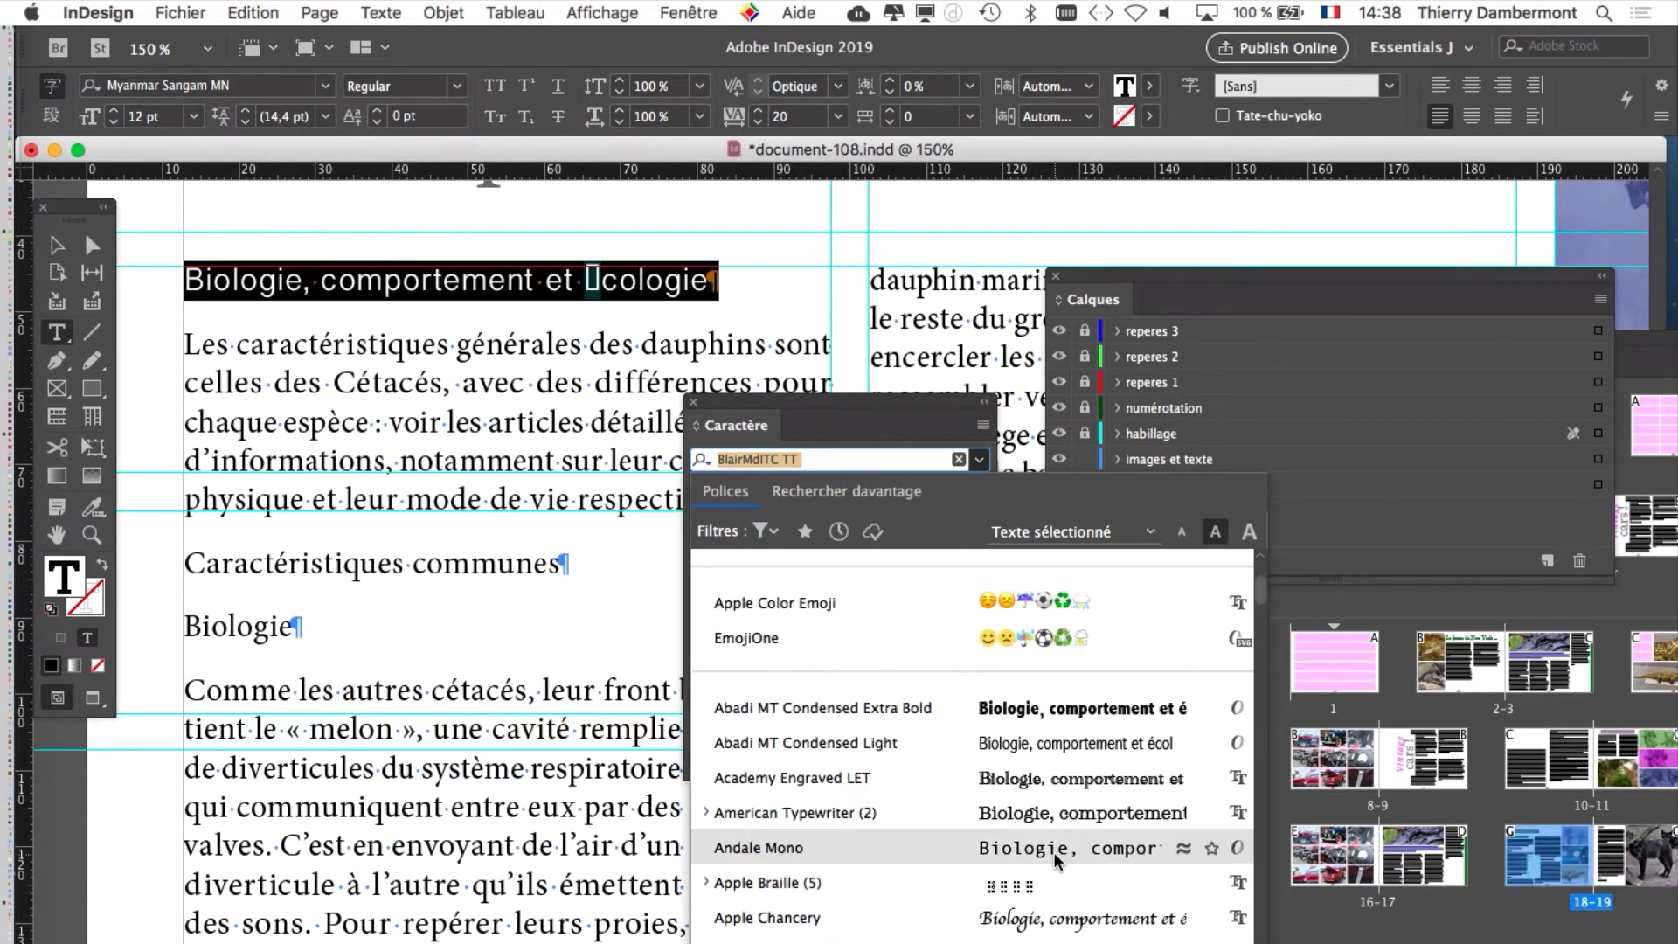
pyautogui.scroll(-1, 1055, 857)
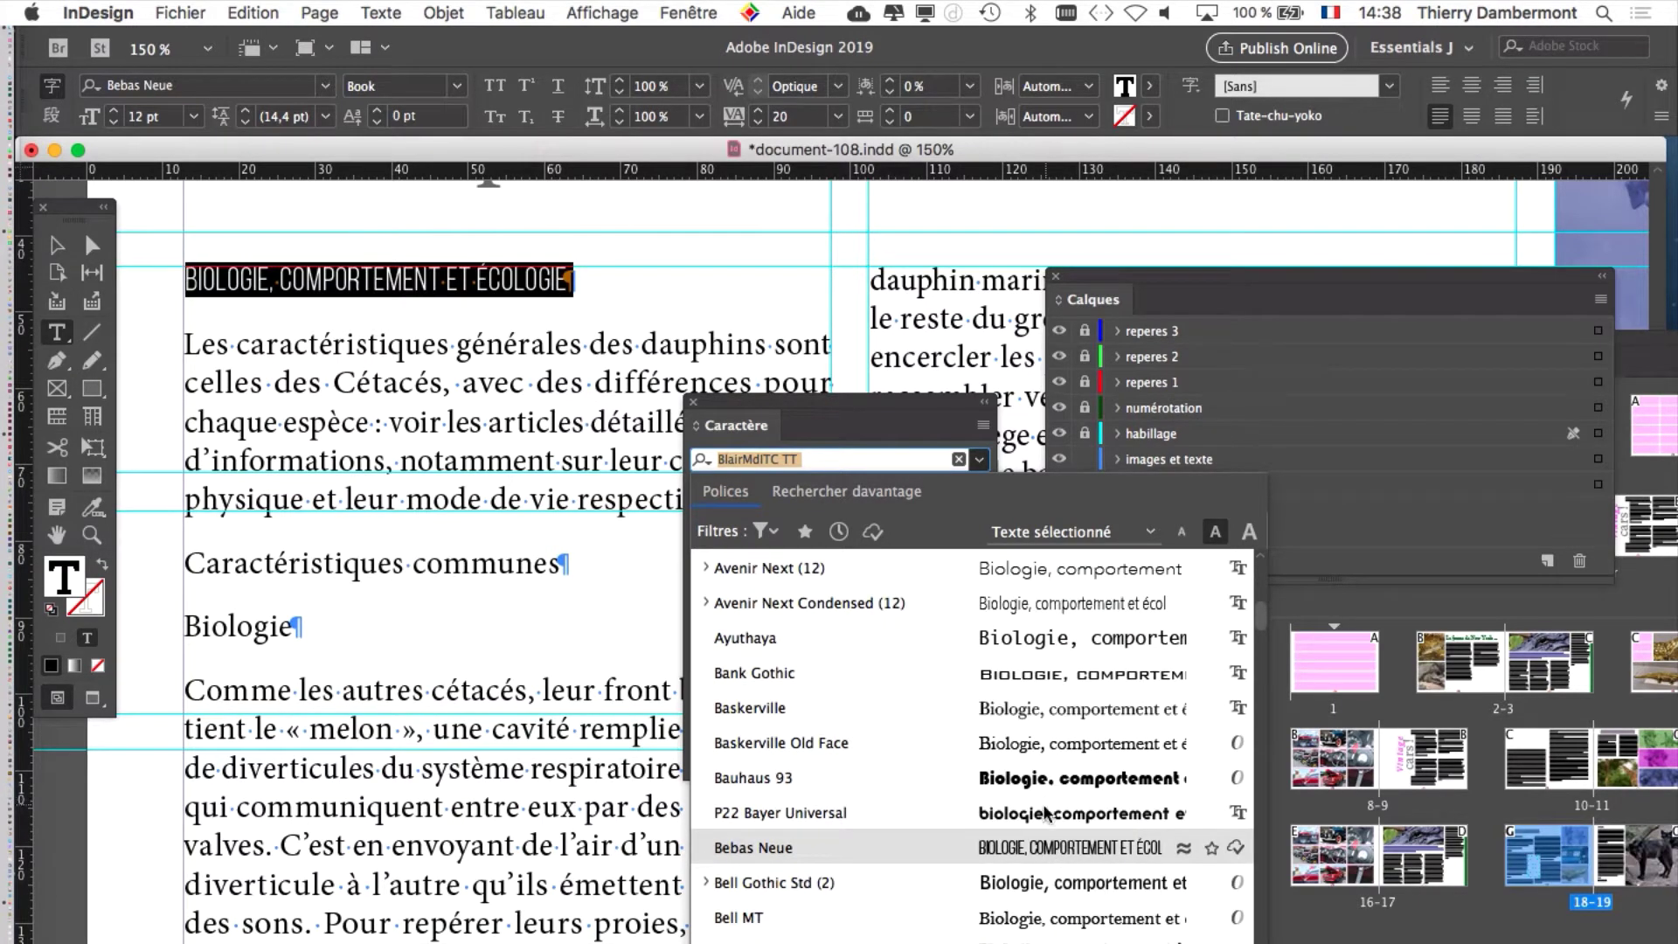
pyautogui.click(1031, 884)
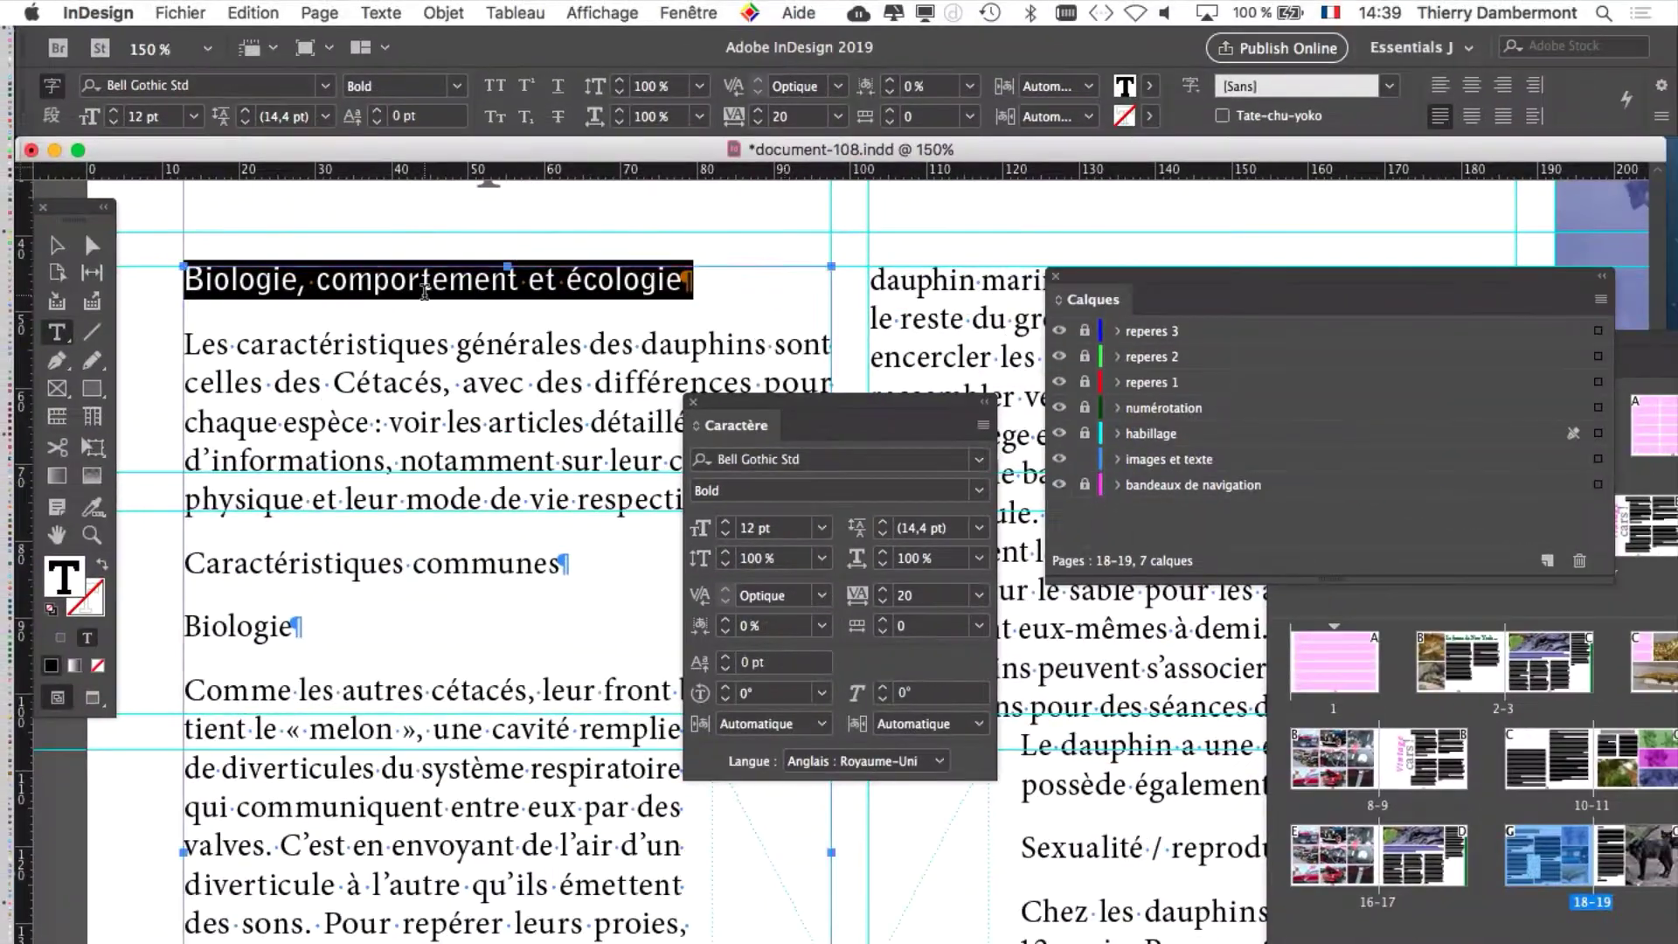
# Reposition the character settings near the upper edge of the workspace and open the complete font list with the heading text previewed
pyautogui.click(979, 460)
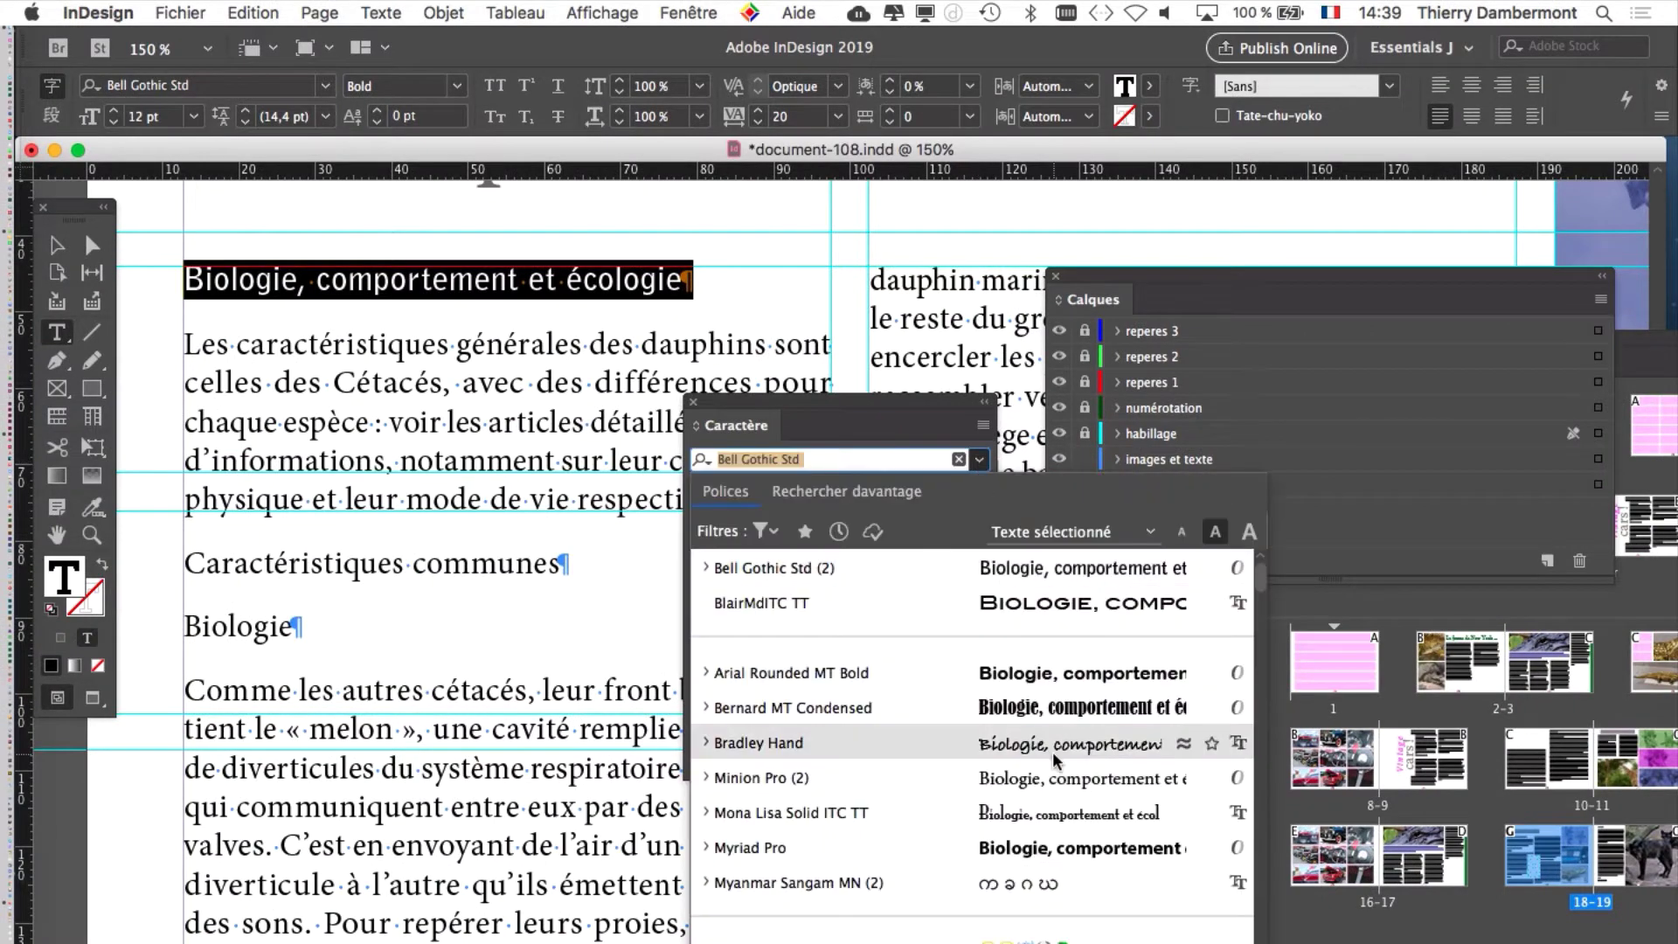
pyautogui.scroll(-3, 839, 743)
pyautogui.click(864, 411)
pyautogui.moveTo(864, 411); pyautogui.dragTo(979, 213)
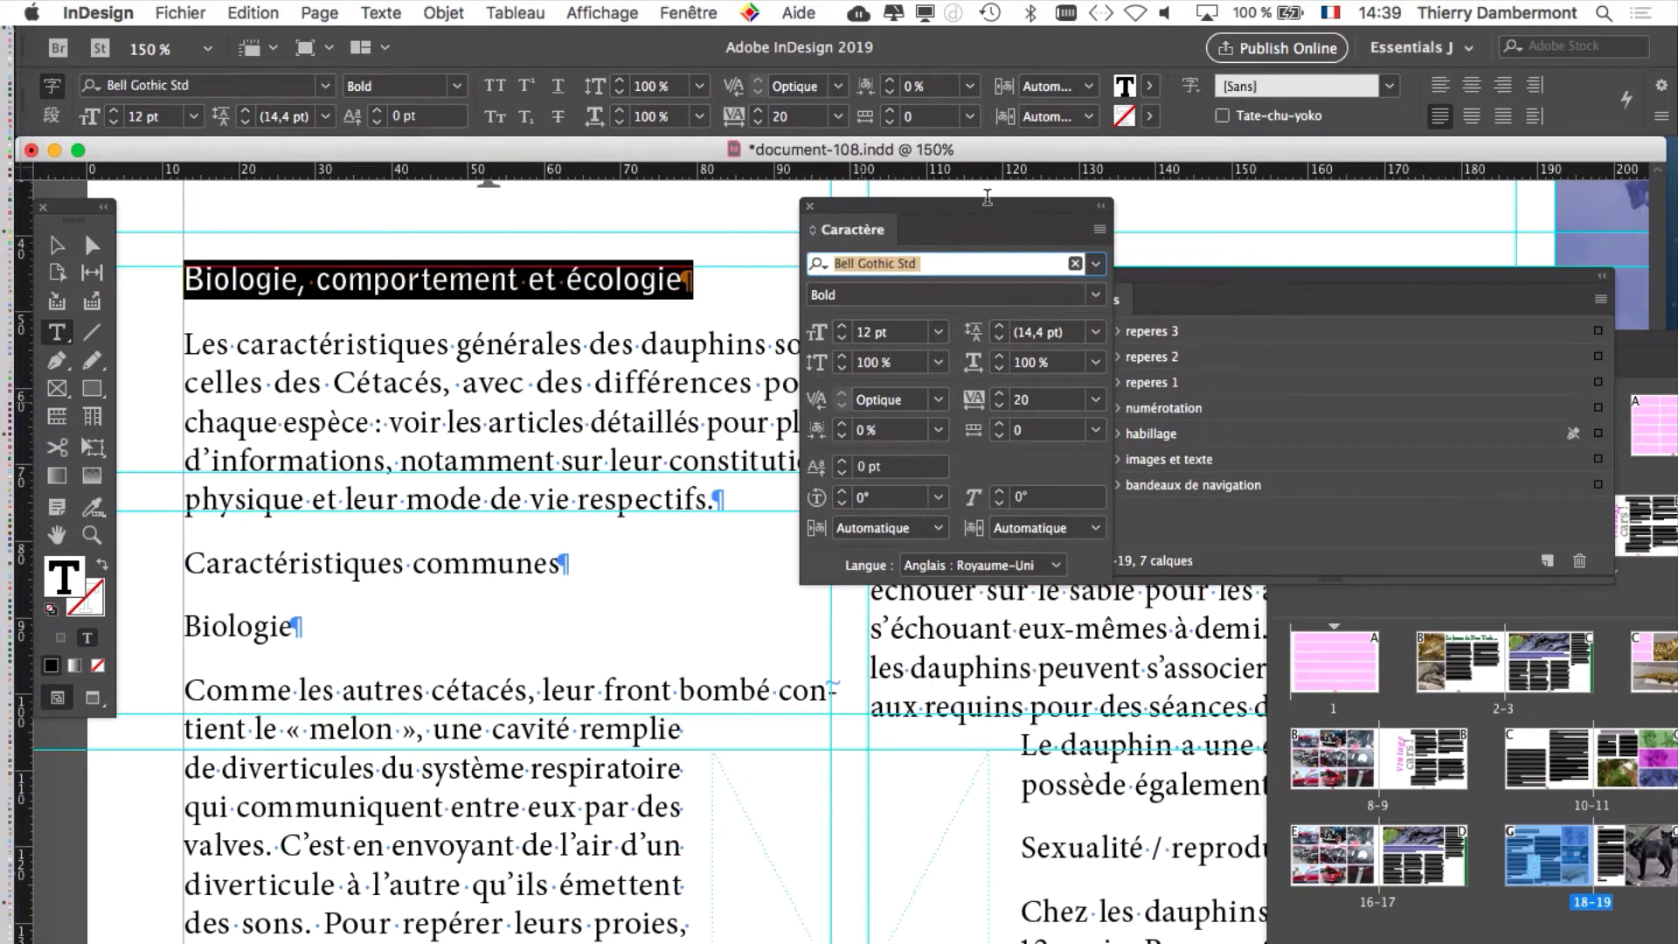
pyautogui.click(1096, 263)
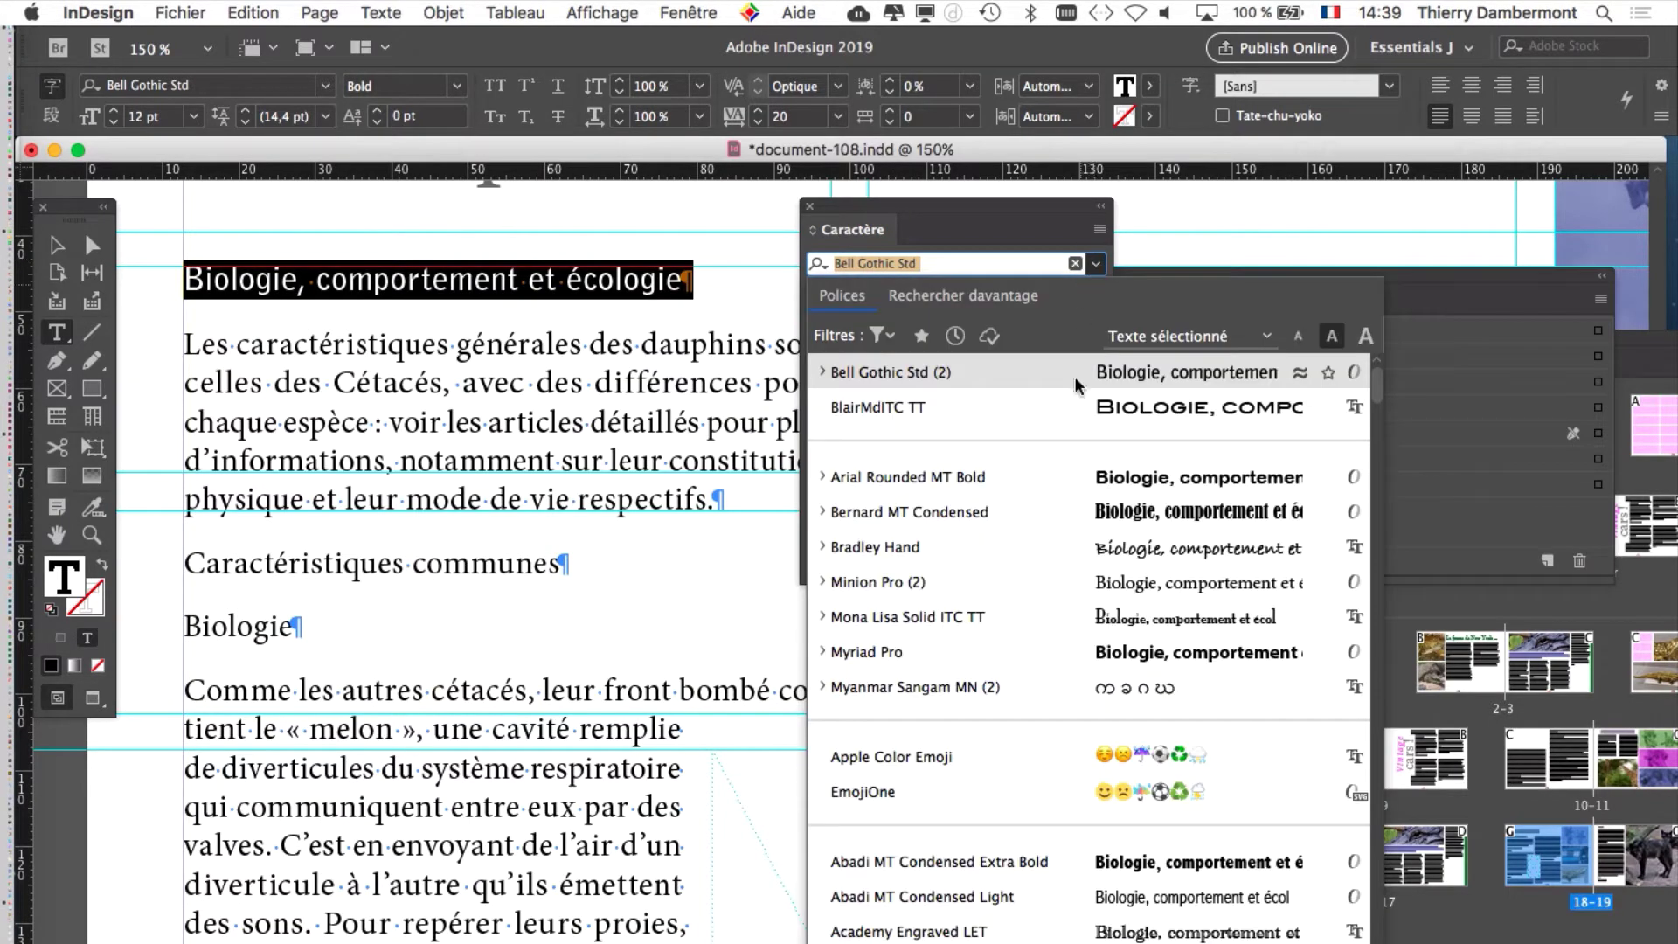
pyautogui.scroll(-3, 1093, 694)
pyautogui.press('Return')
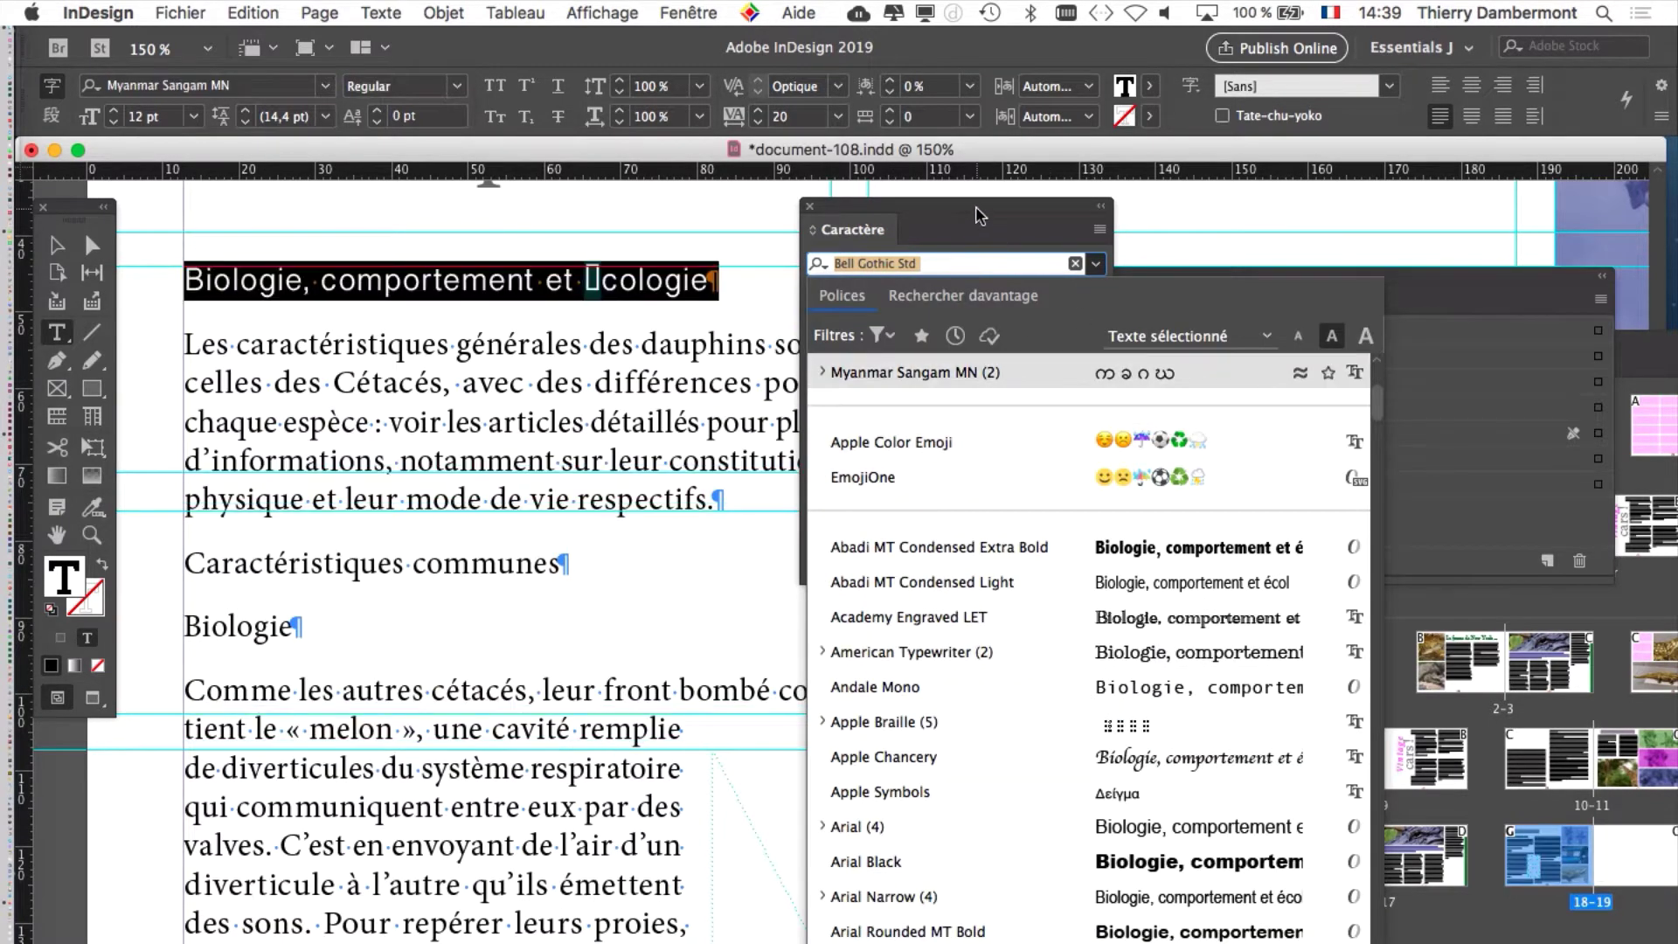
pyautogui.moveTo(988, 212); pyautogui.dragTo(1072, 70)
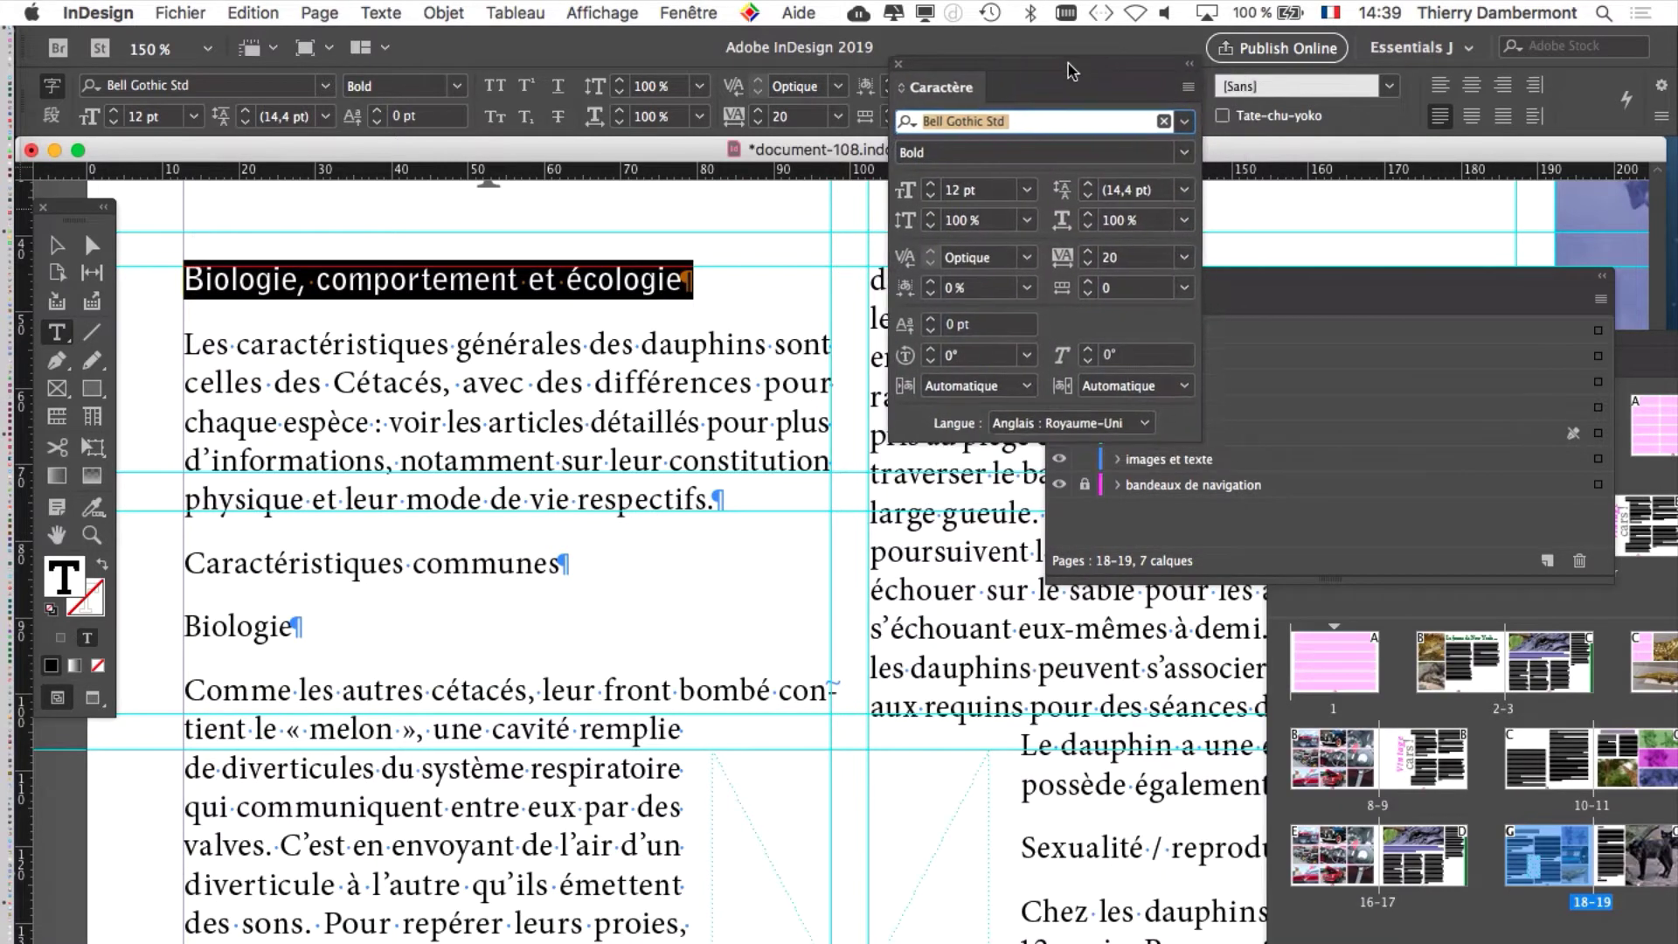
pyautogui.click(1183, 122)
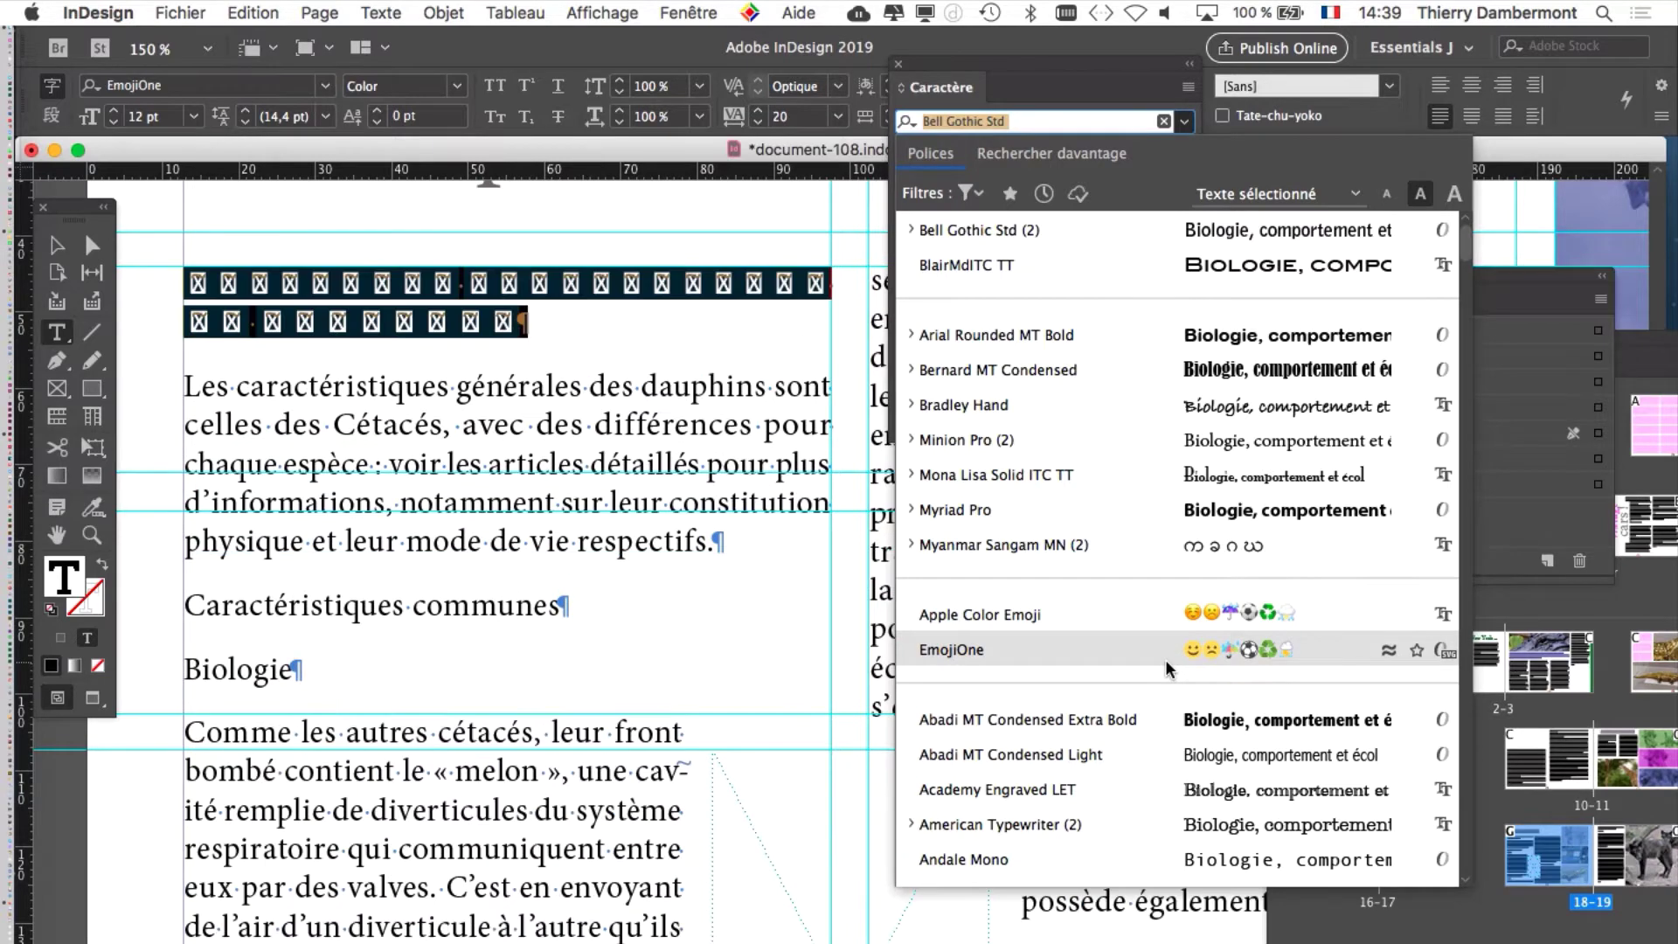
# Browse the additional Adobe fonts (Rechercher davantage) previewed with the heading text, then close the character settings without activating any
pyautogui.click(1051, 153)
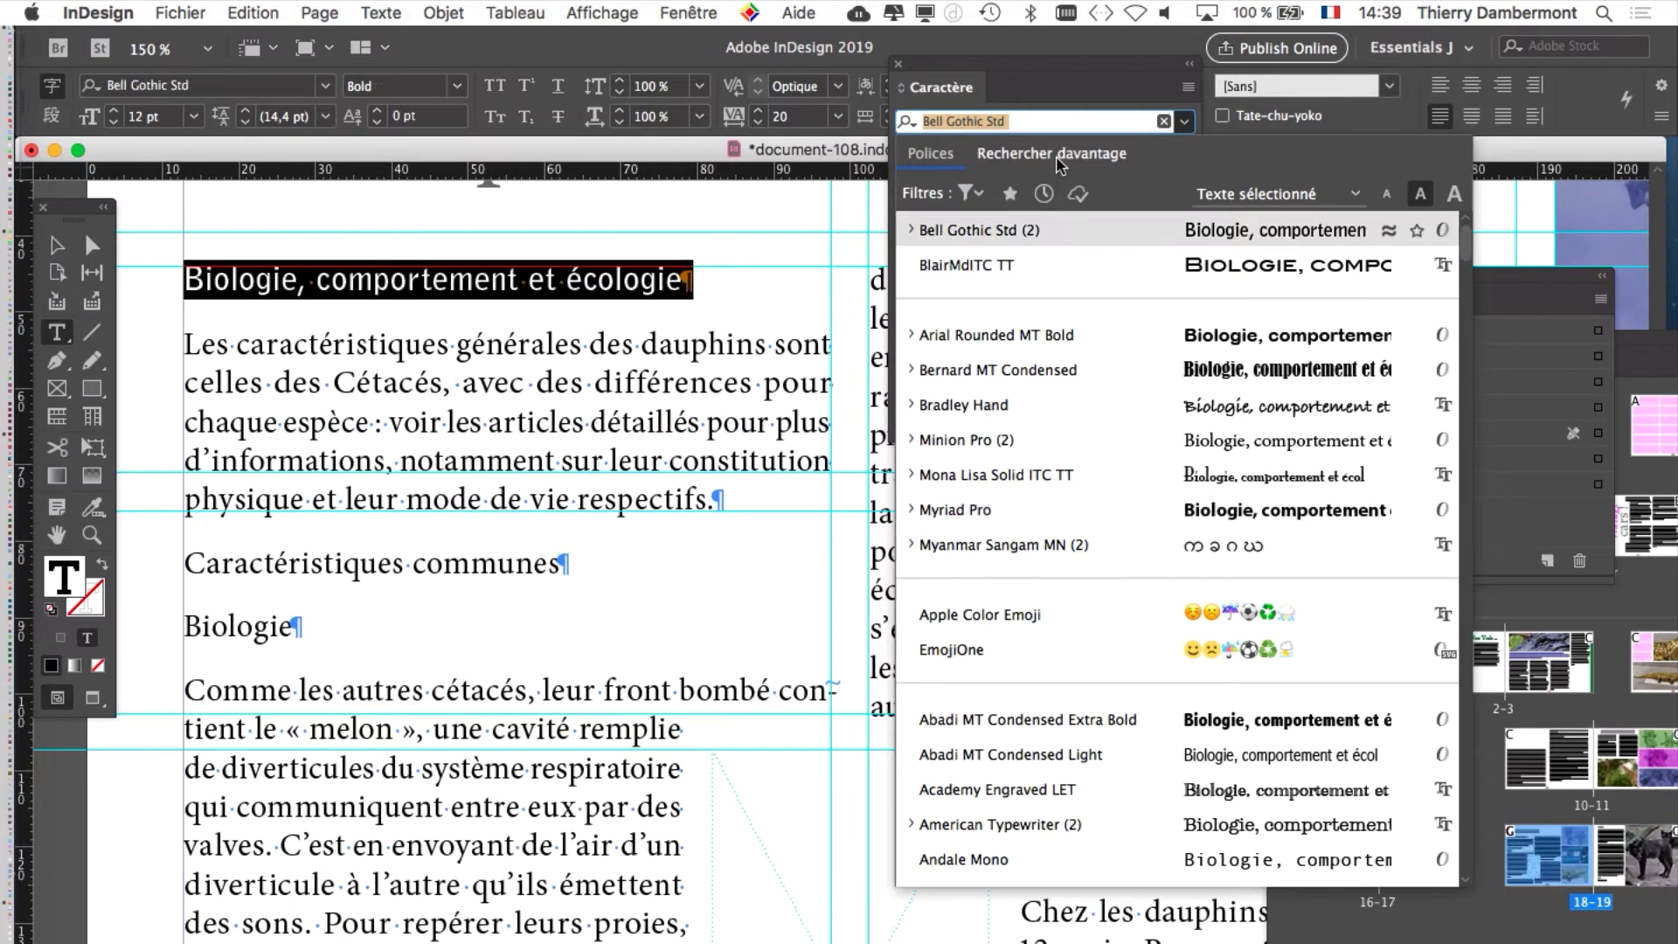
pyautogui.scroll(-15, 1194, 562)
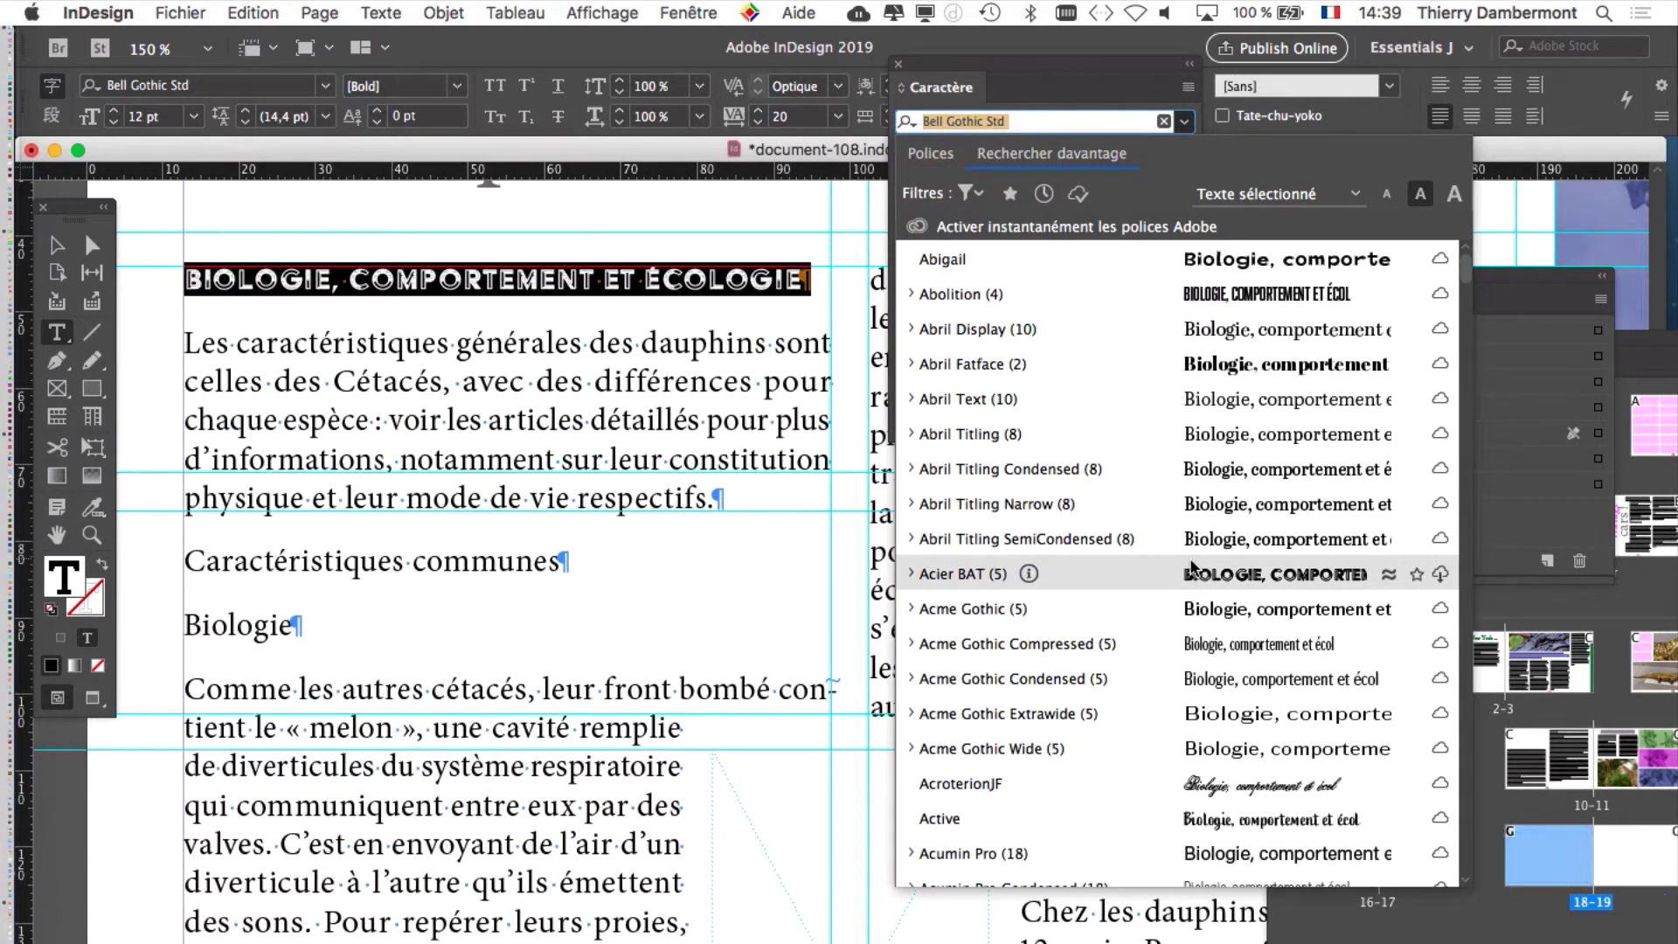
pyautogui.scroll(-10, 1193, 566)
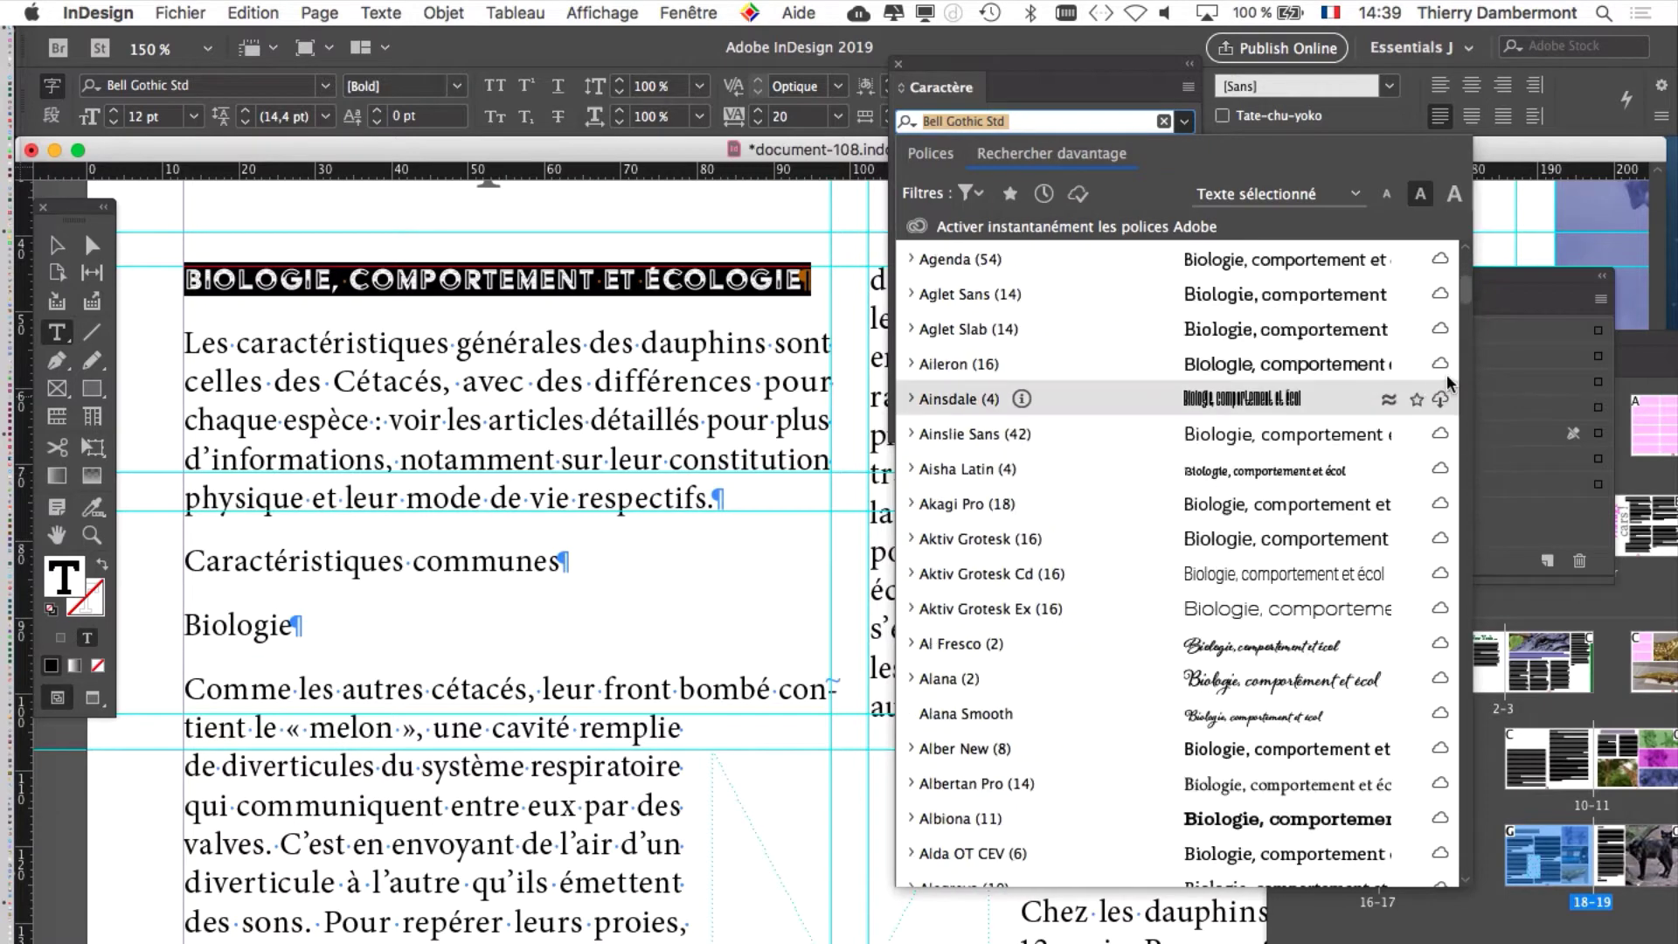
pyautogui.scroll(-20, 1468, 371)
pyautogui.moveTo(1468, 371); pyautogui.dragTo(1464, 510)
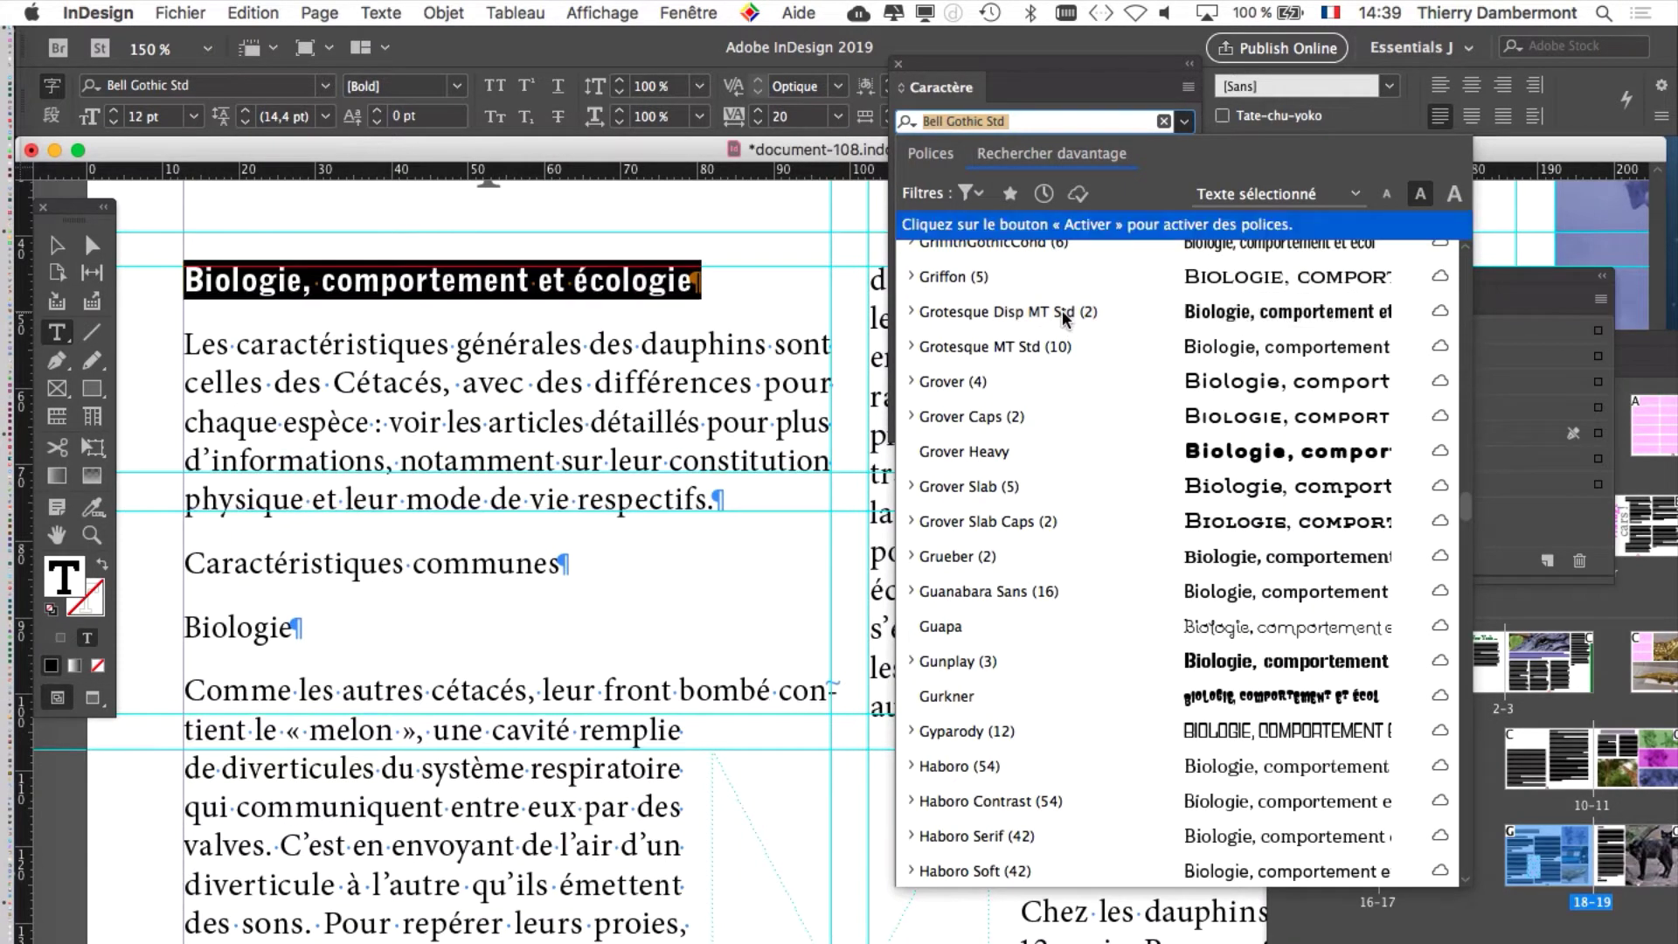
pyautogui.click(899, 65)
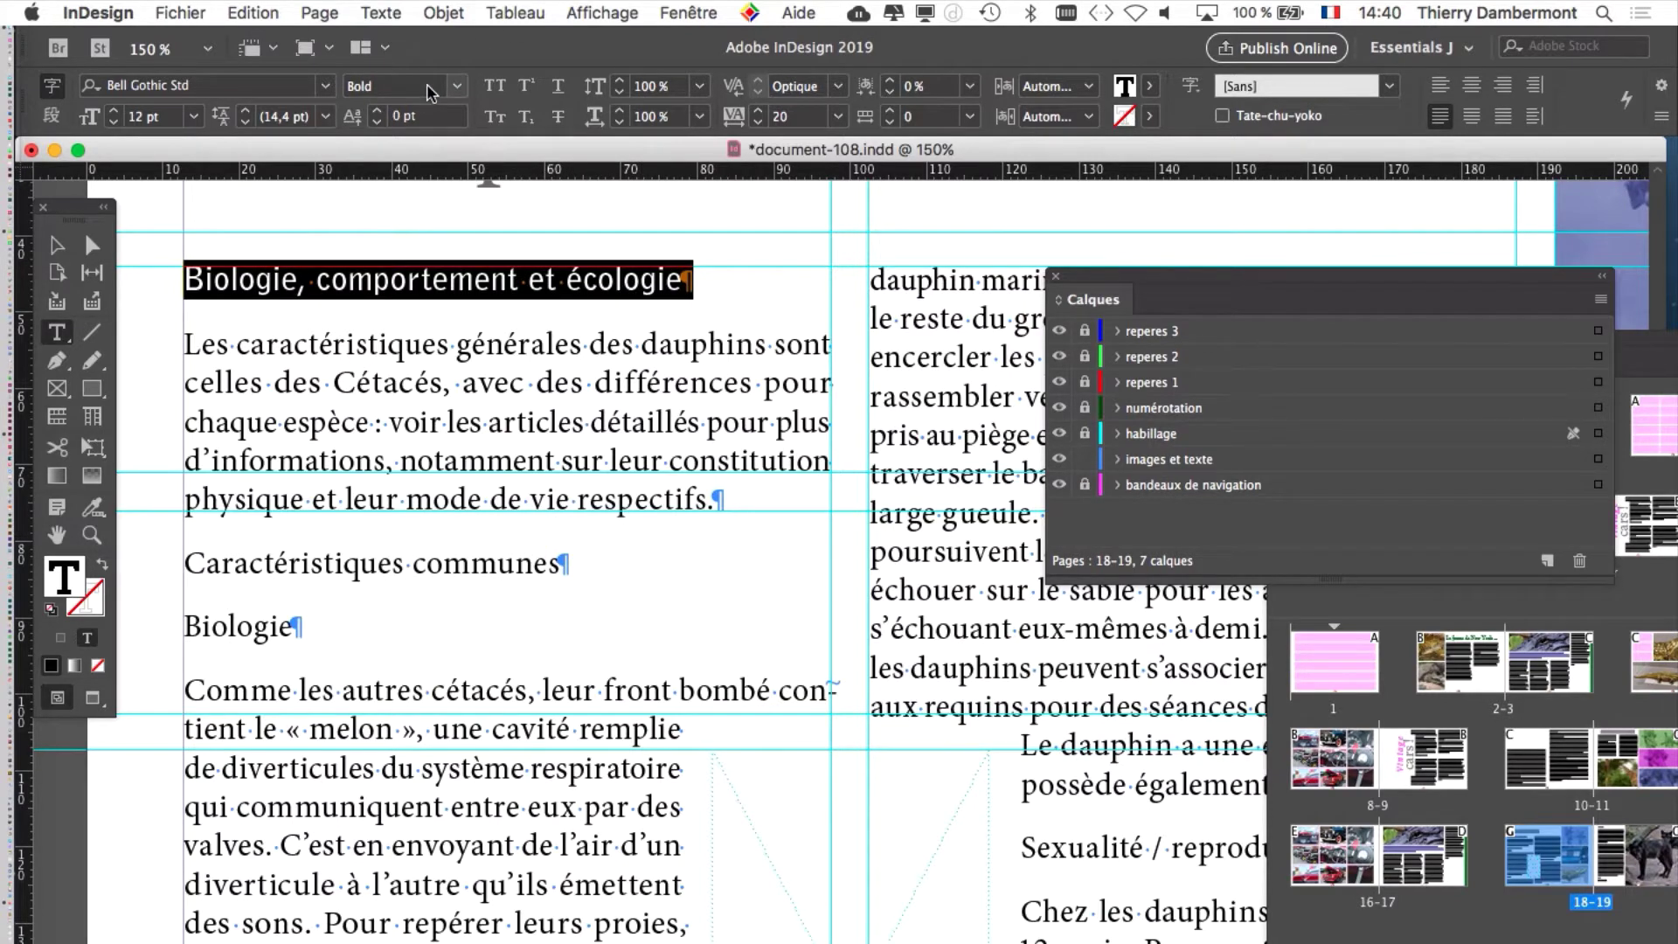
# Reopen the character settings (Caractère) and place them beside the selected heading
pyautogui.click(381, 12)
pyautogui.click(411, 123)
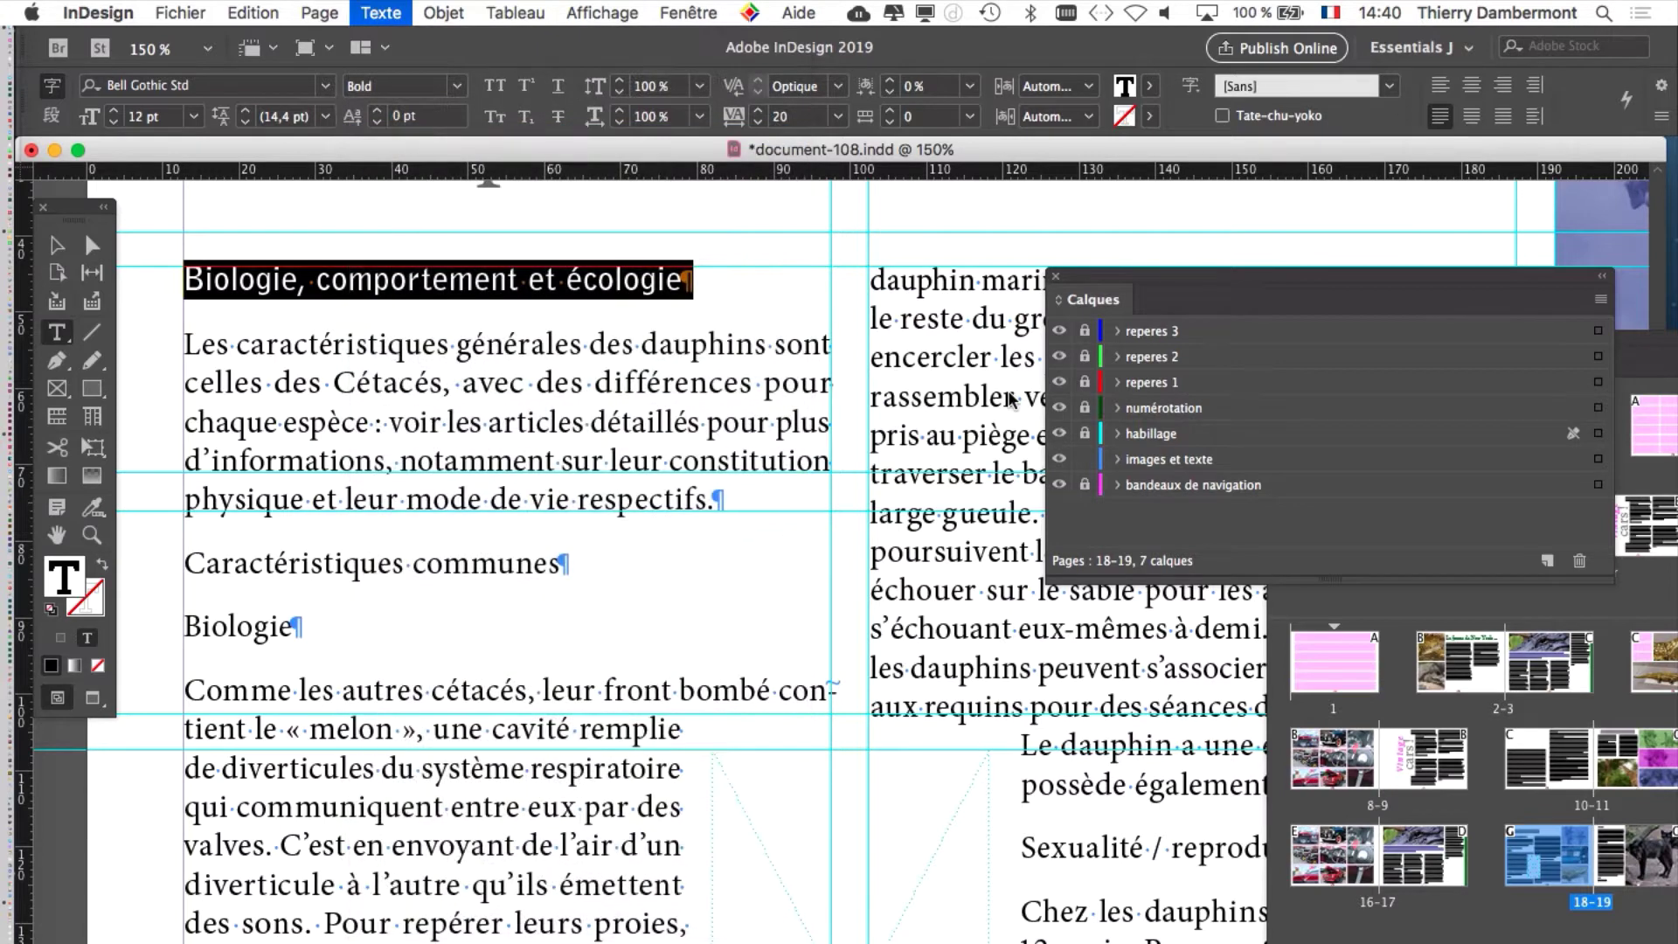
pyautogui.moveTo(935, 74); pyautogui.dragTo(788, 276)
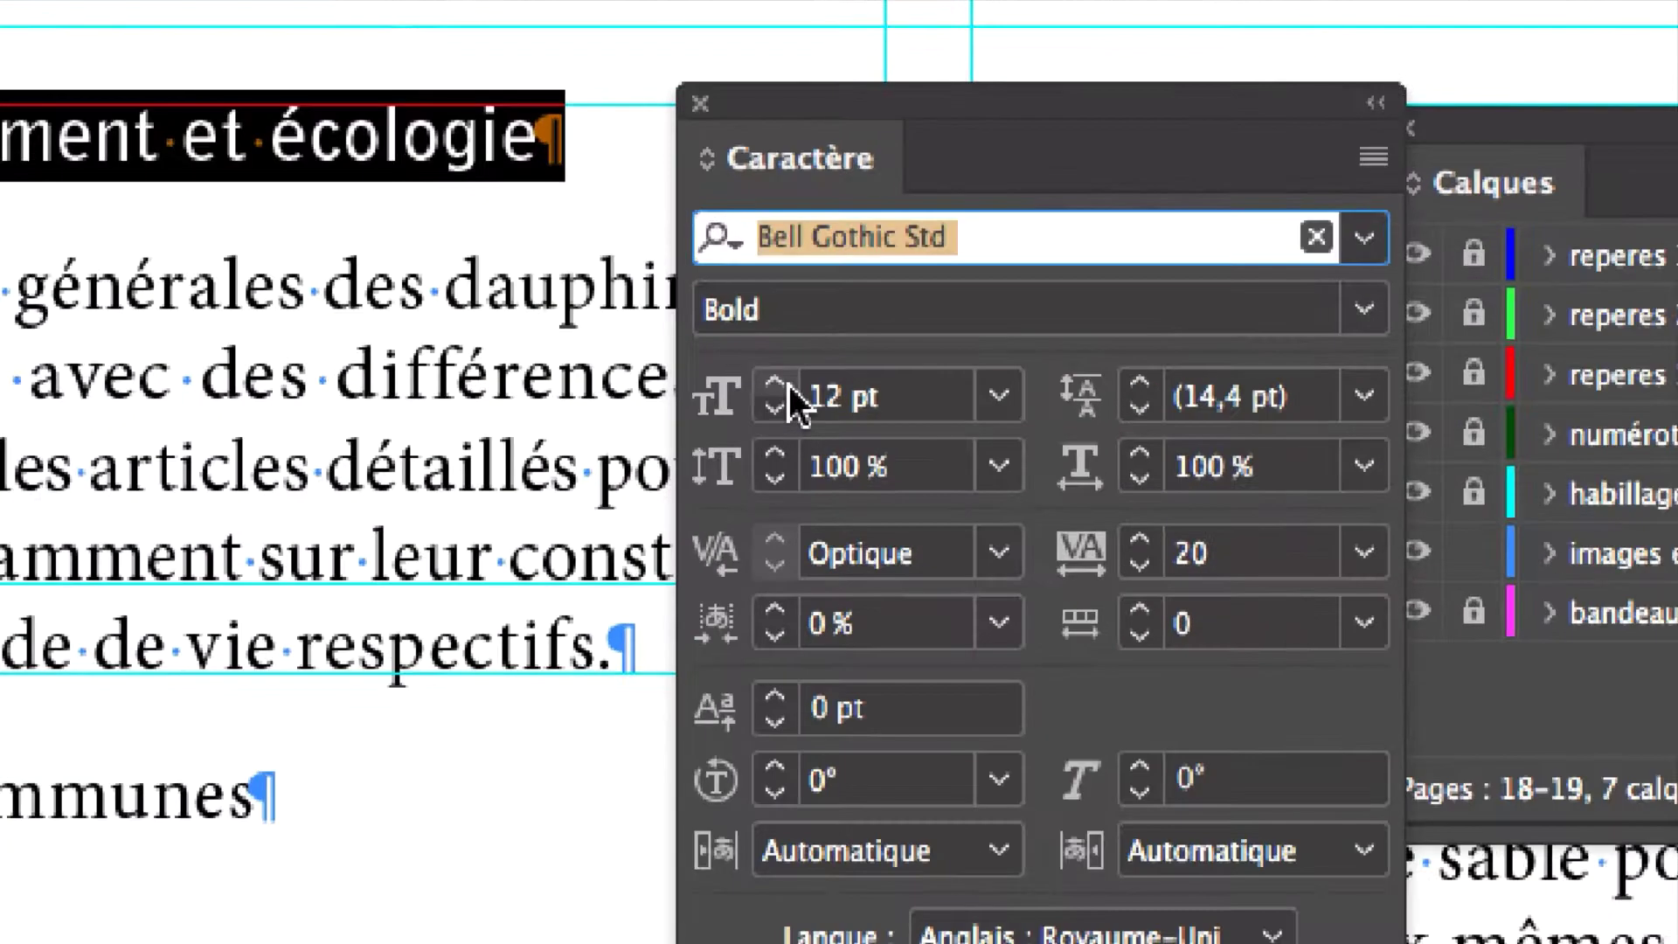
# Increase the selected heading's font size to 18 pt
pyautogui.click(775, 386)
pyautogui.click(774, 385)
pyautogui.click(775, 385)
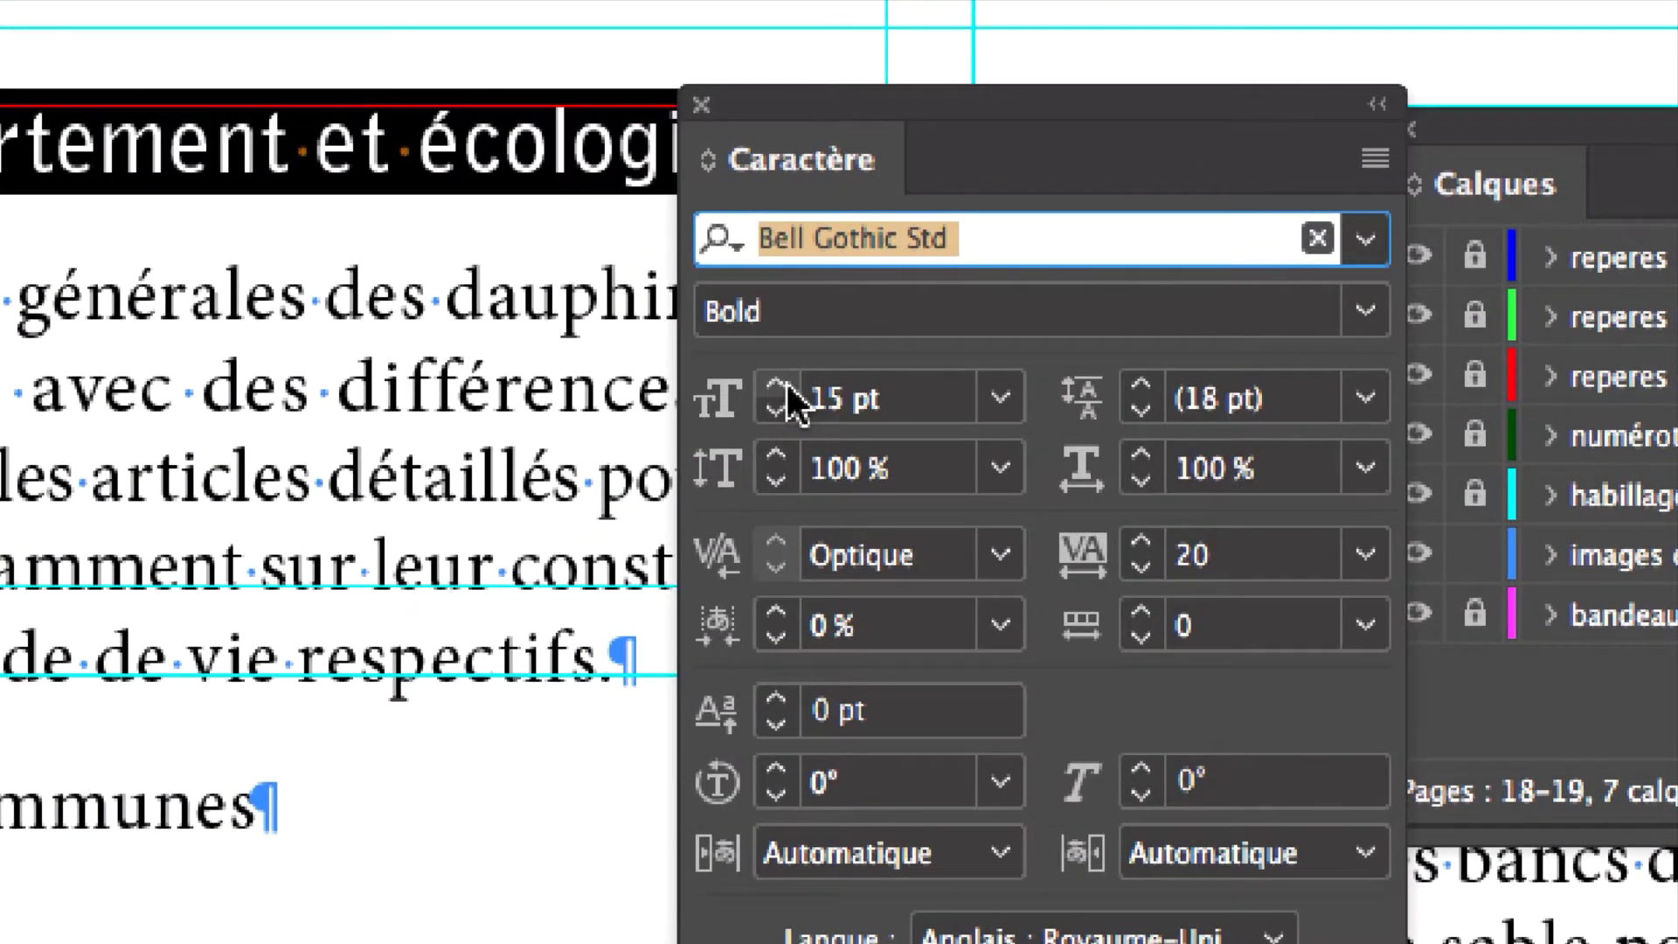
pyautogui.click(774, 385)
pyautogui.click(776, 386)
pyautogui.click(777, 386)
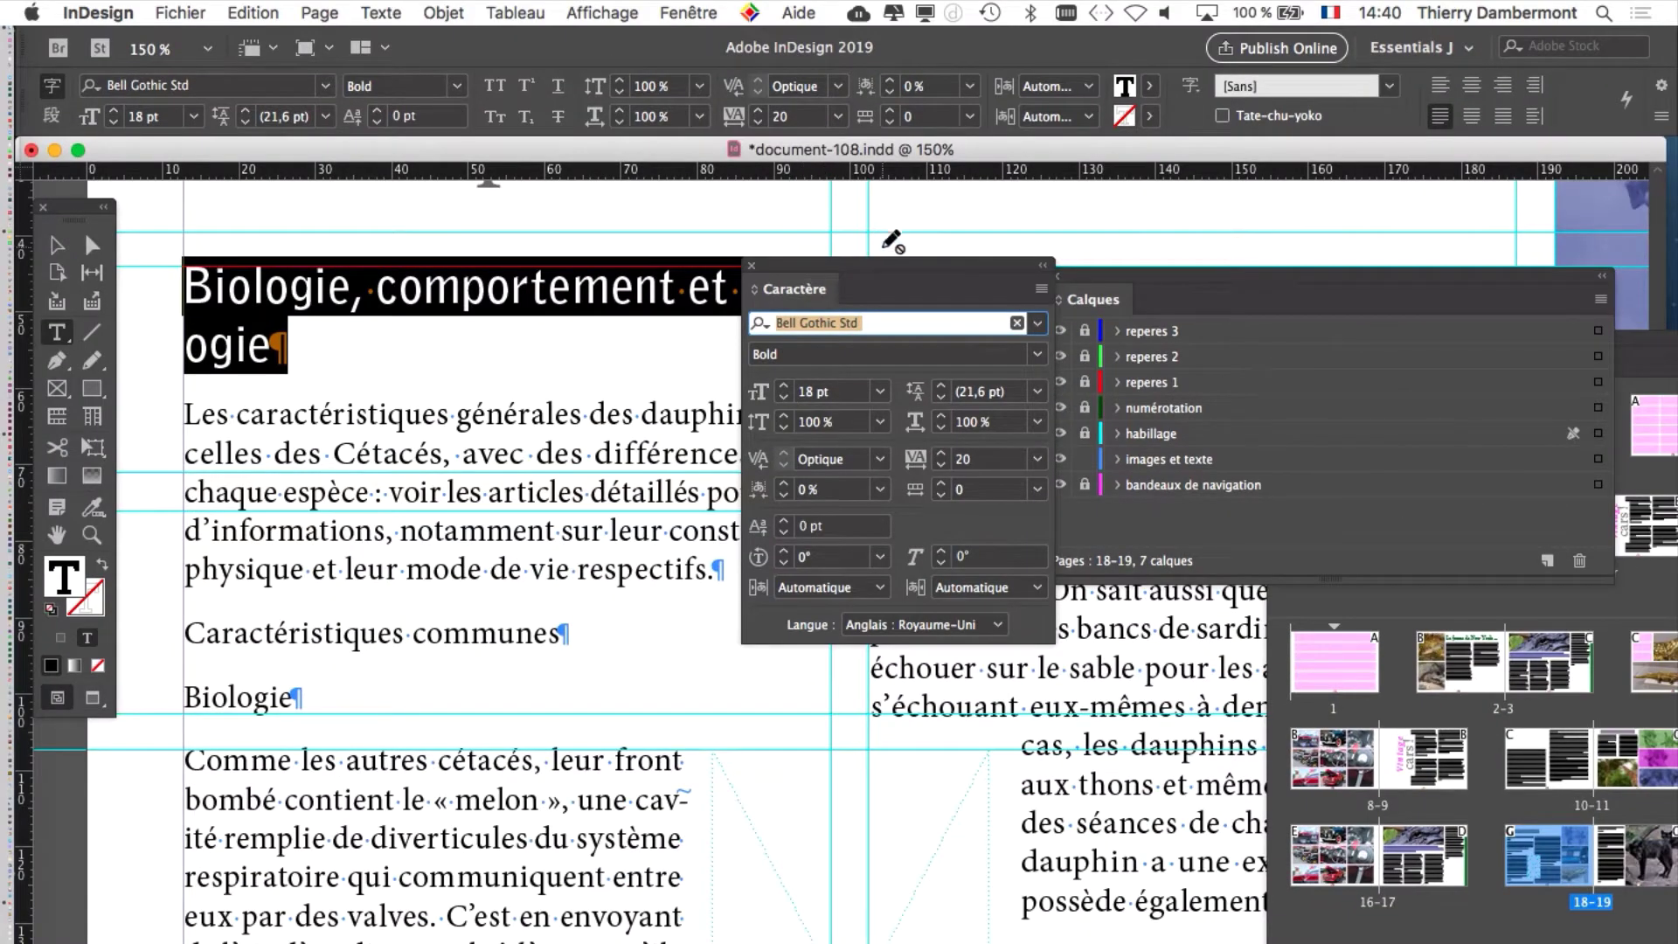
# Shift the character settings below the heading, try Métrique kerning on the heading, and return its kerning to Optique
pyautogui.moveTo(881, 275); pyautogui.dragTo(903, 358)
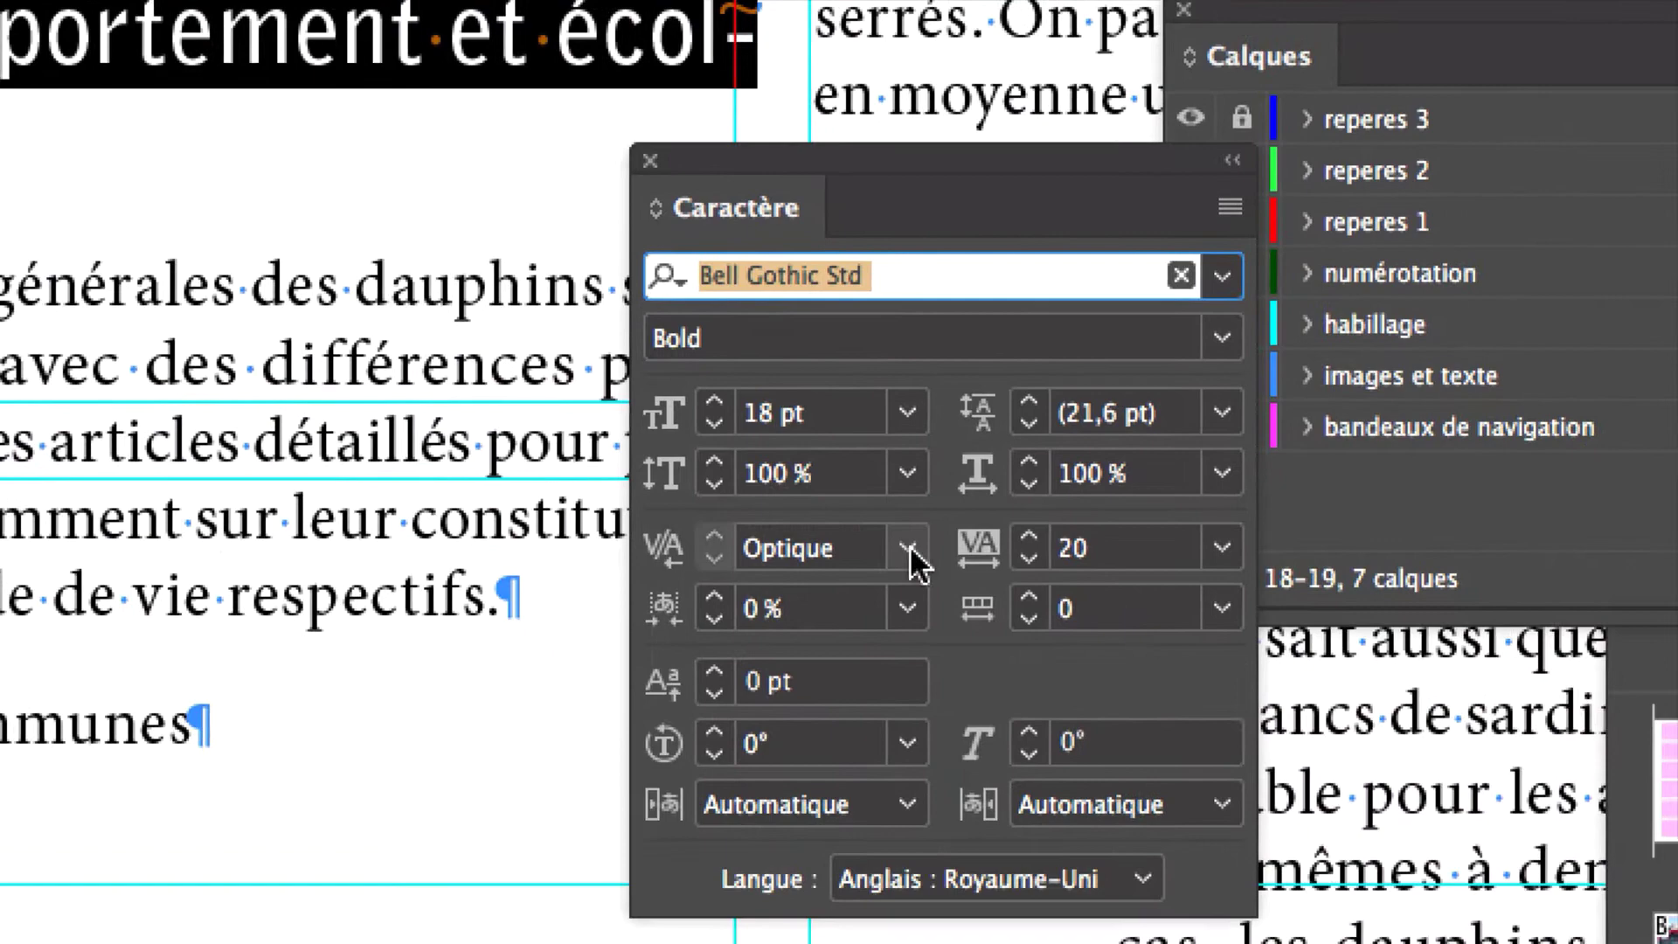
pyautogui.click(947, 561)
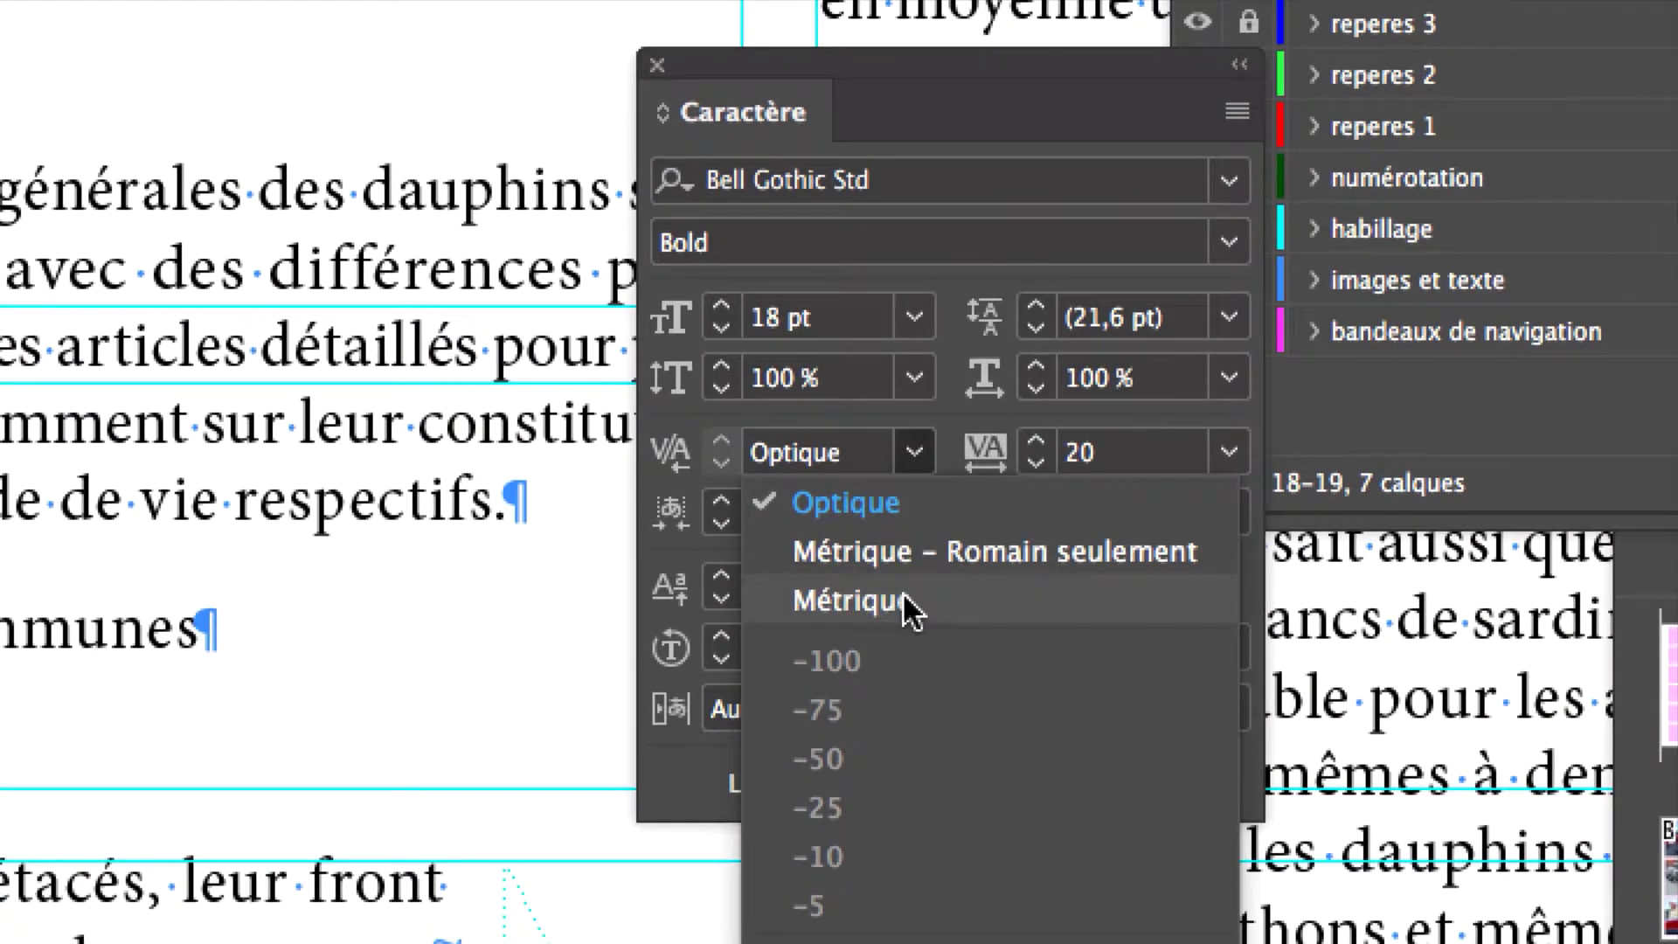
pyautogui.click(909, 603)
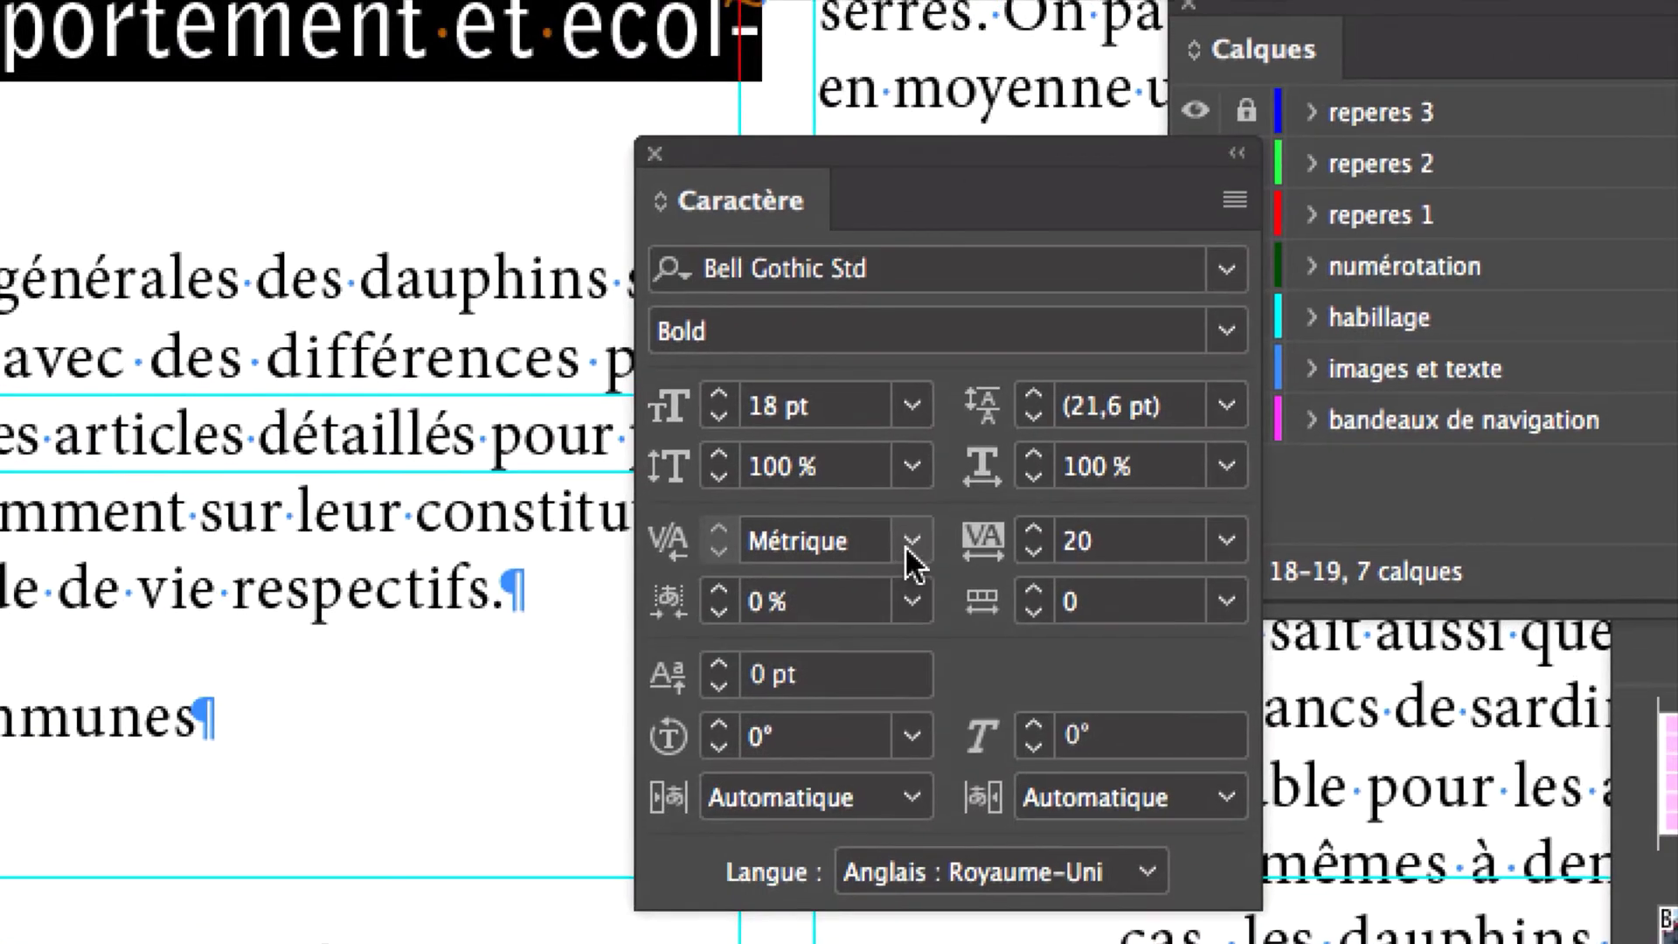
pyautogui.click(909, 542)
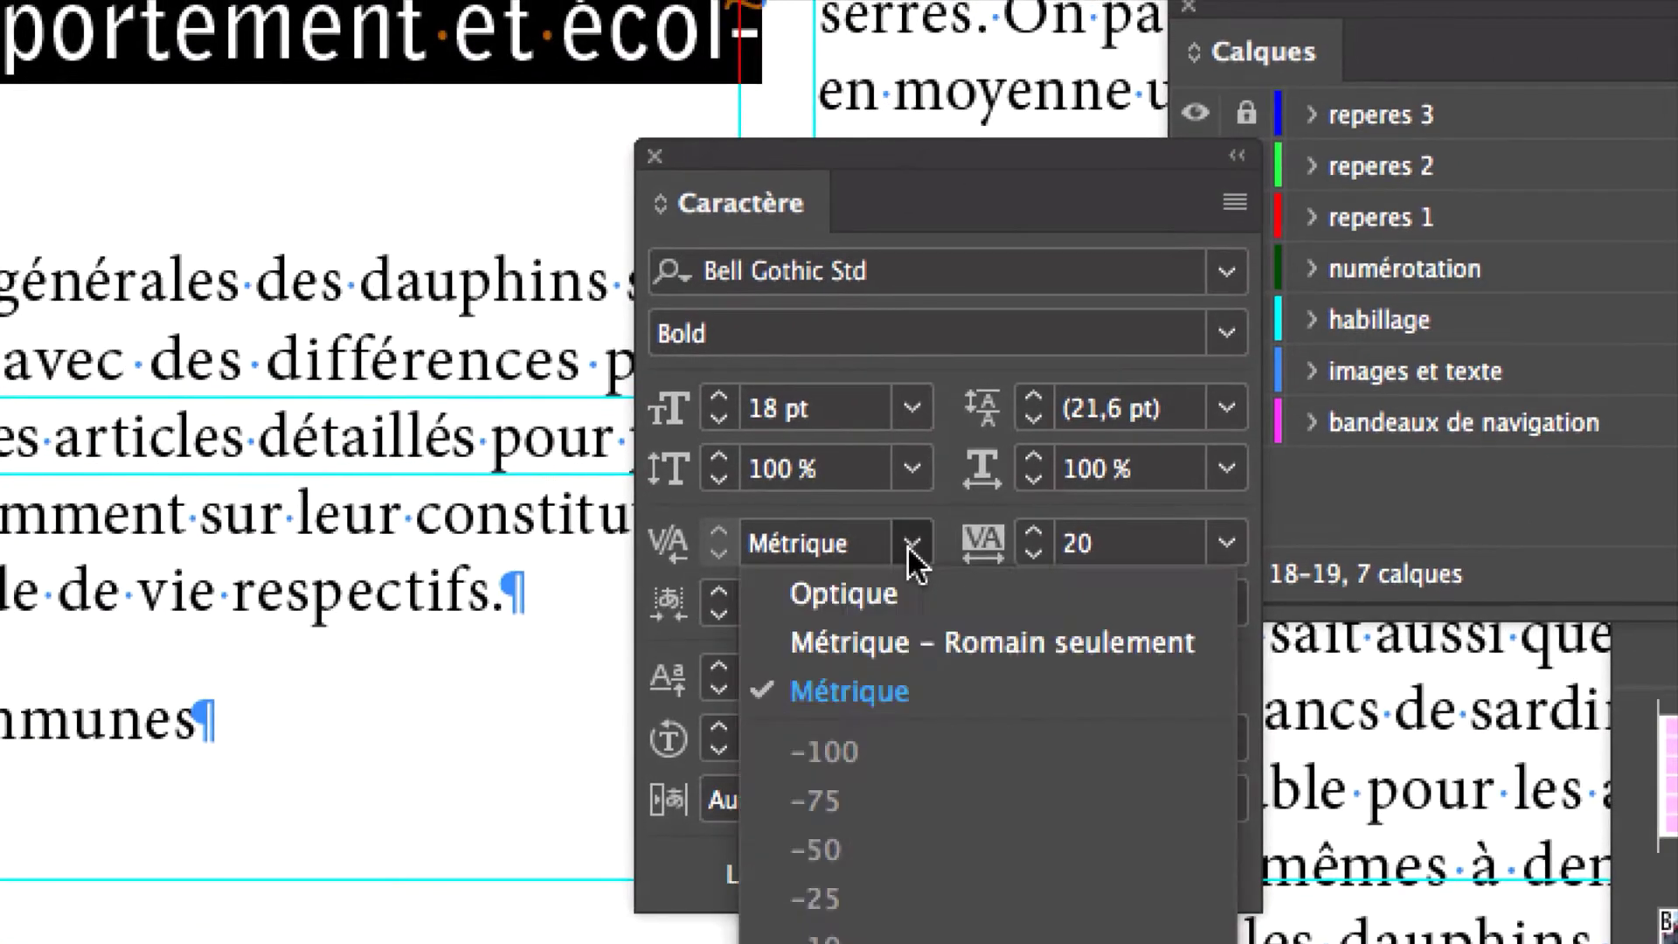
pyautogui.click(909, 591)
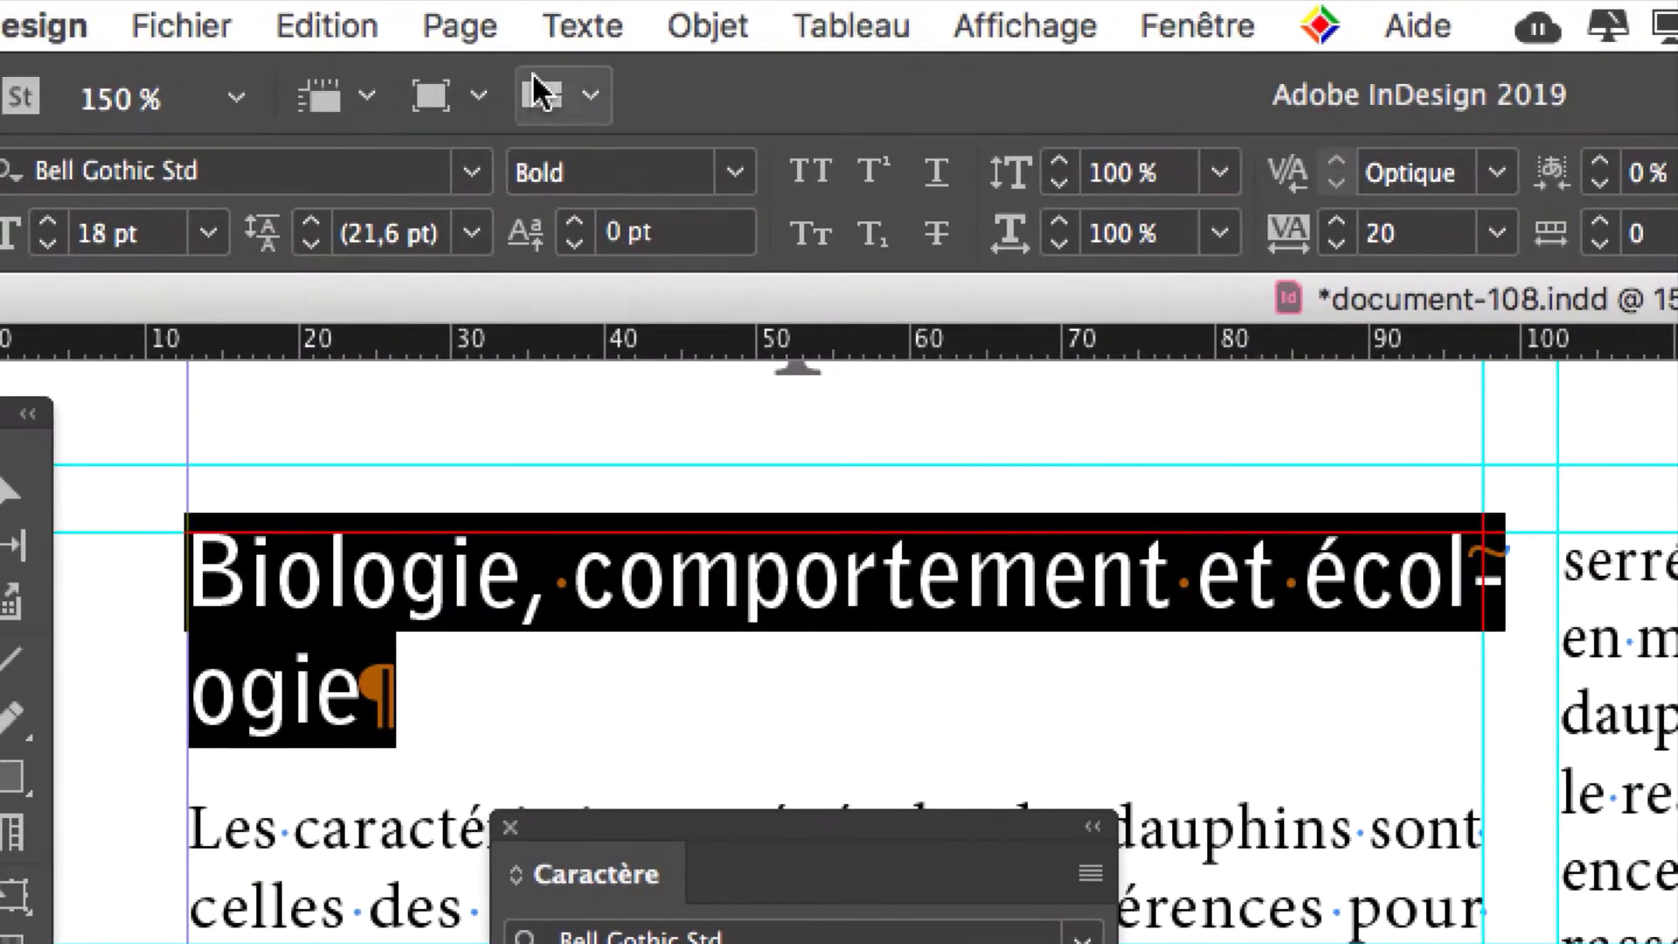
# Open the paragraph settings (Paragraphe) and turn off hyphenation (Césure) for the selected heading
pyautogui.click(551, 27)
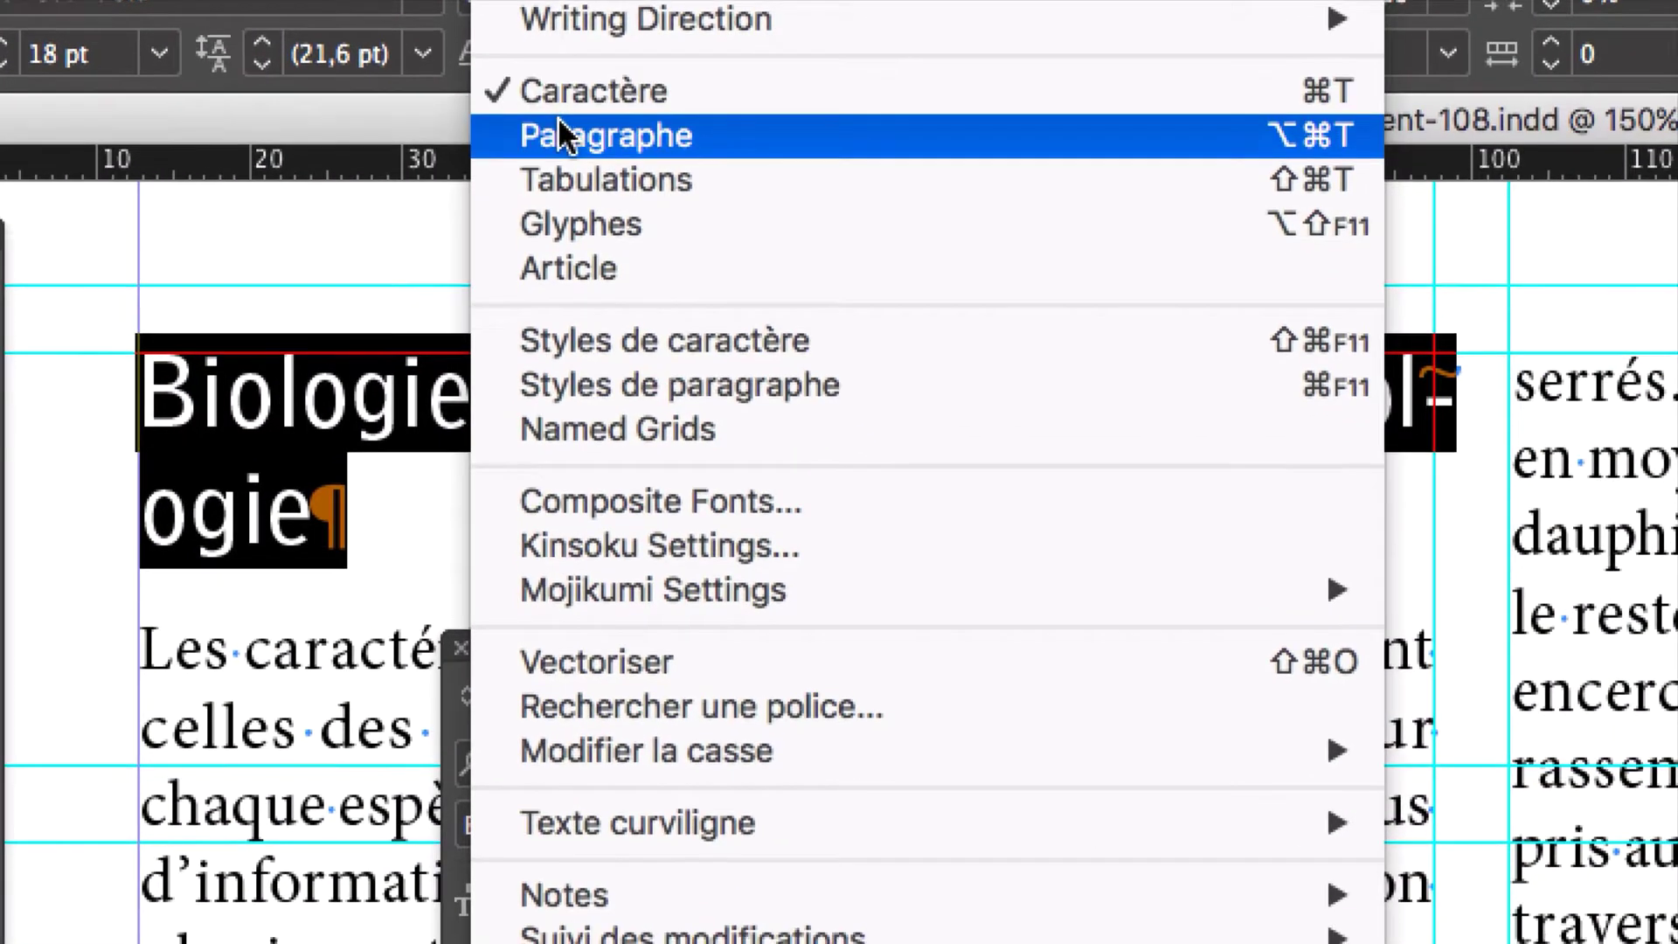
pyautogui.click(558, 136)
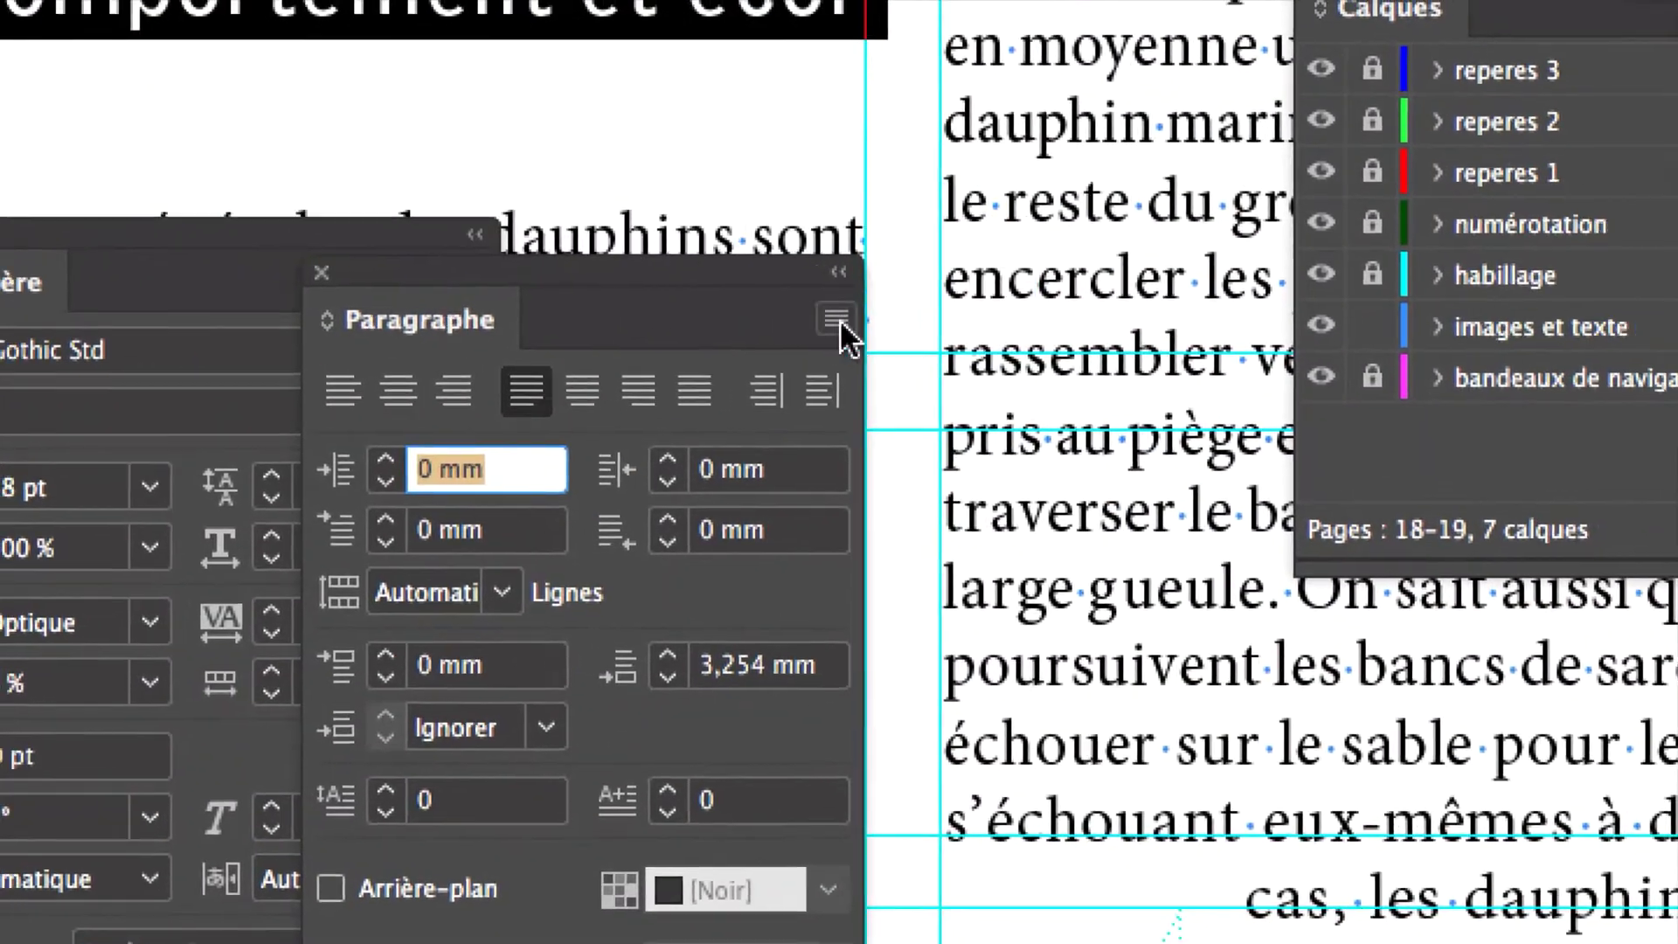
pyautogui.click(859, 320)
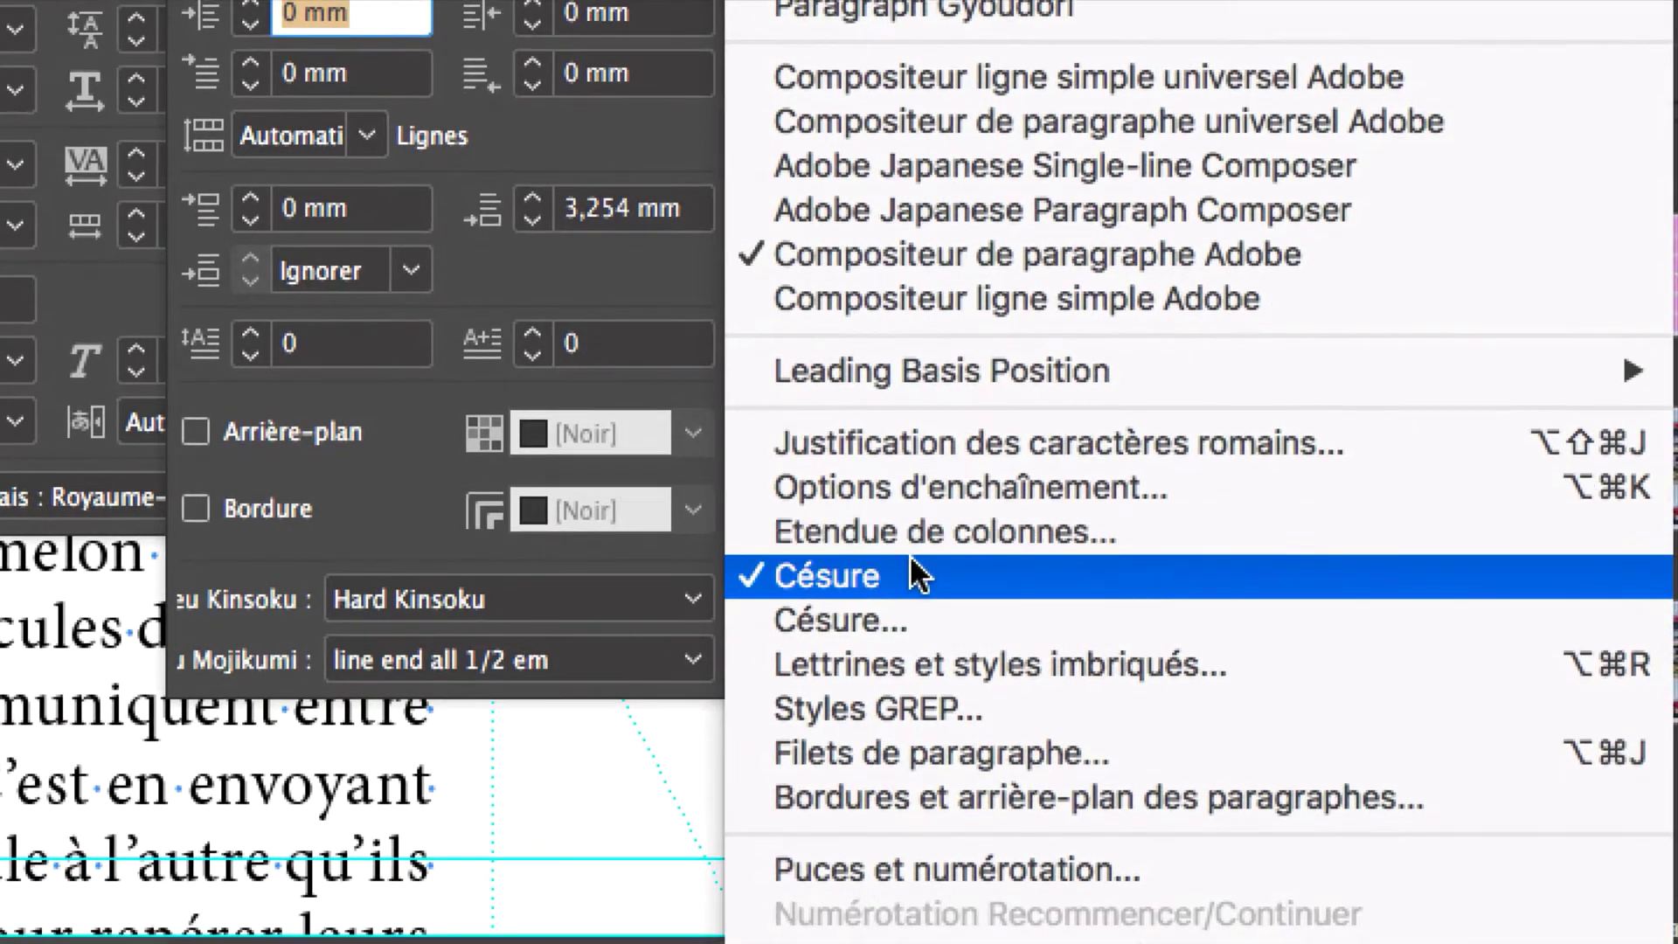
pyautogui.click(910, 565)
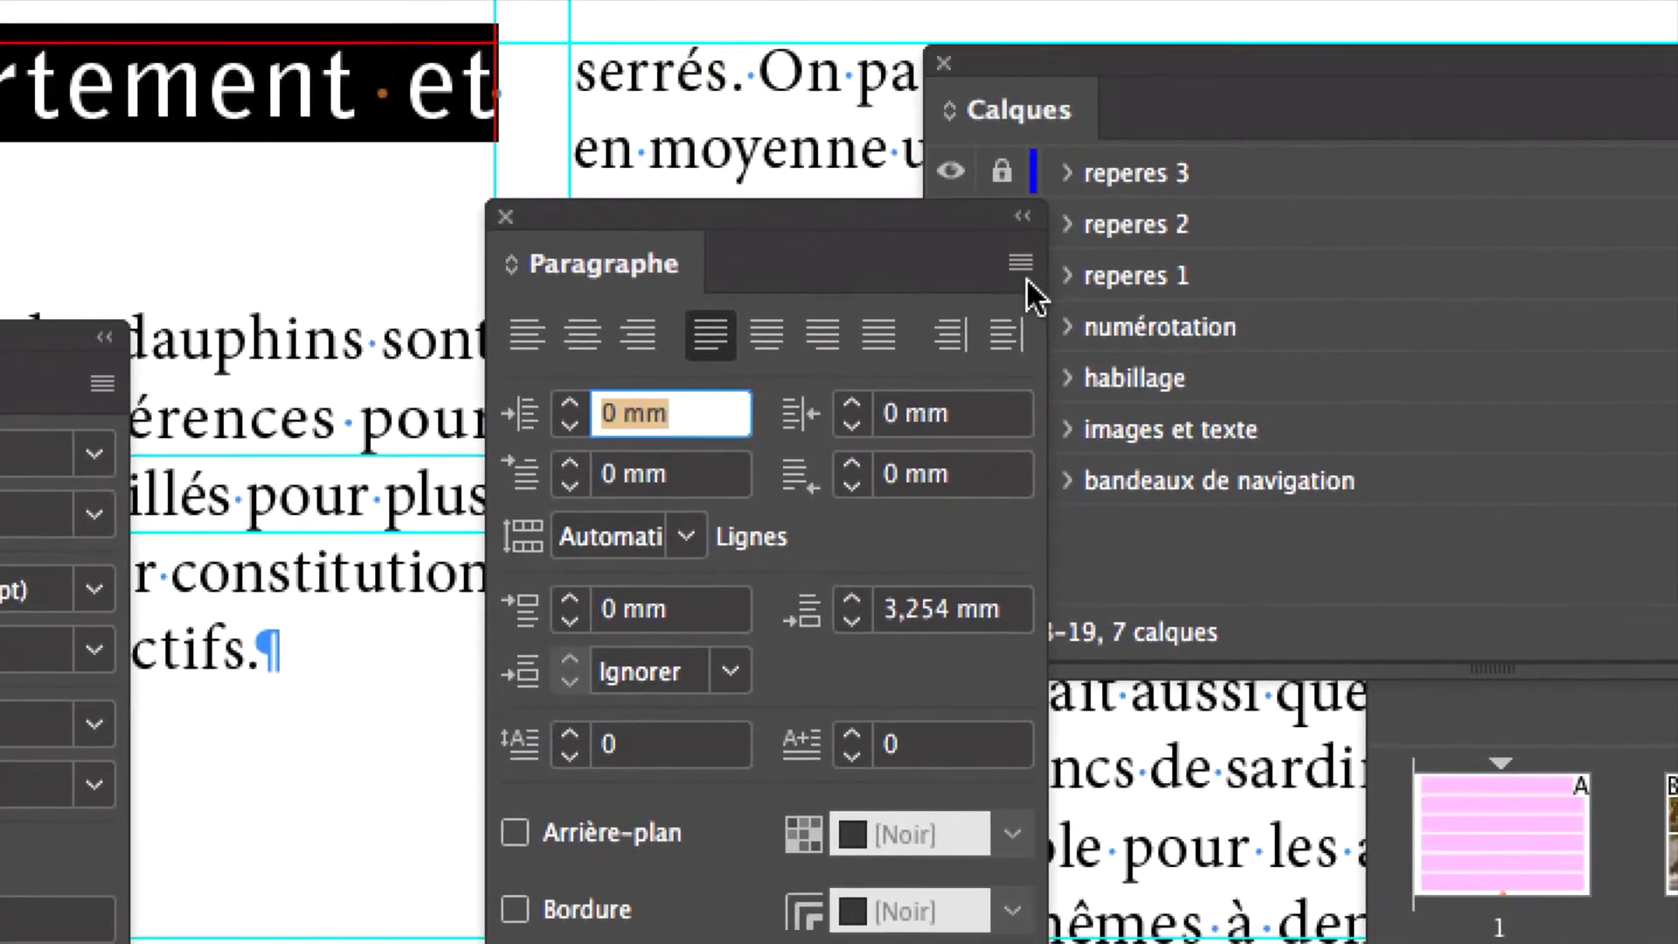
# Examine the heading's detailed hyphenation settings, toggling Césure on and off, and close them with hyphenation left off
pyautogui.click(1038, 355)
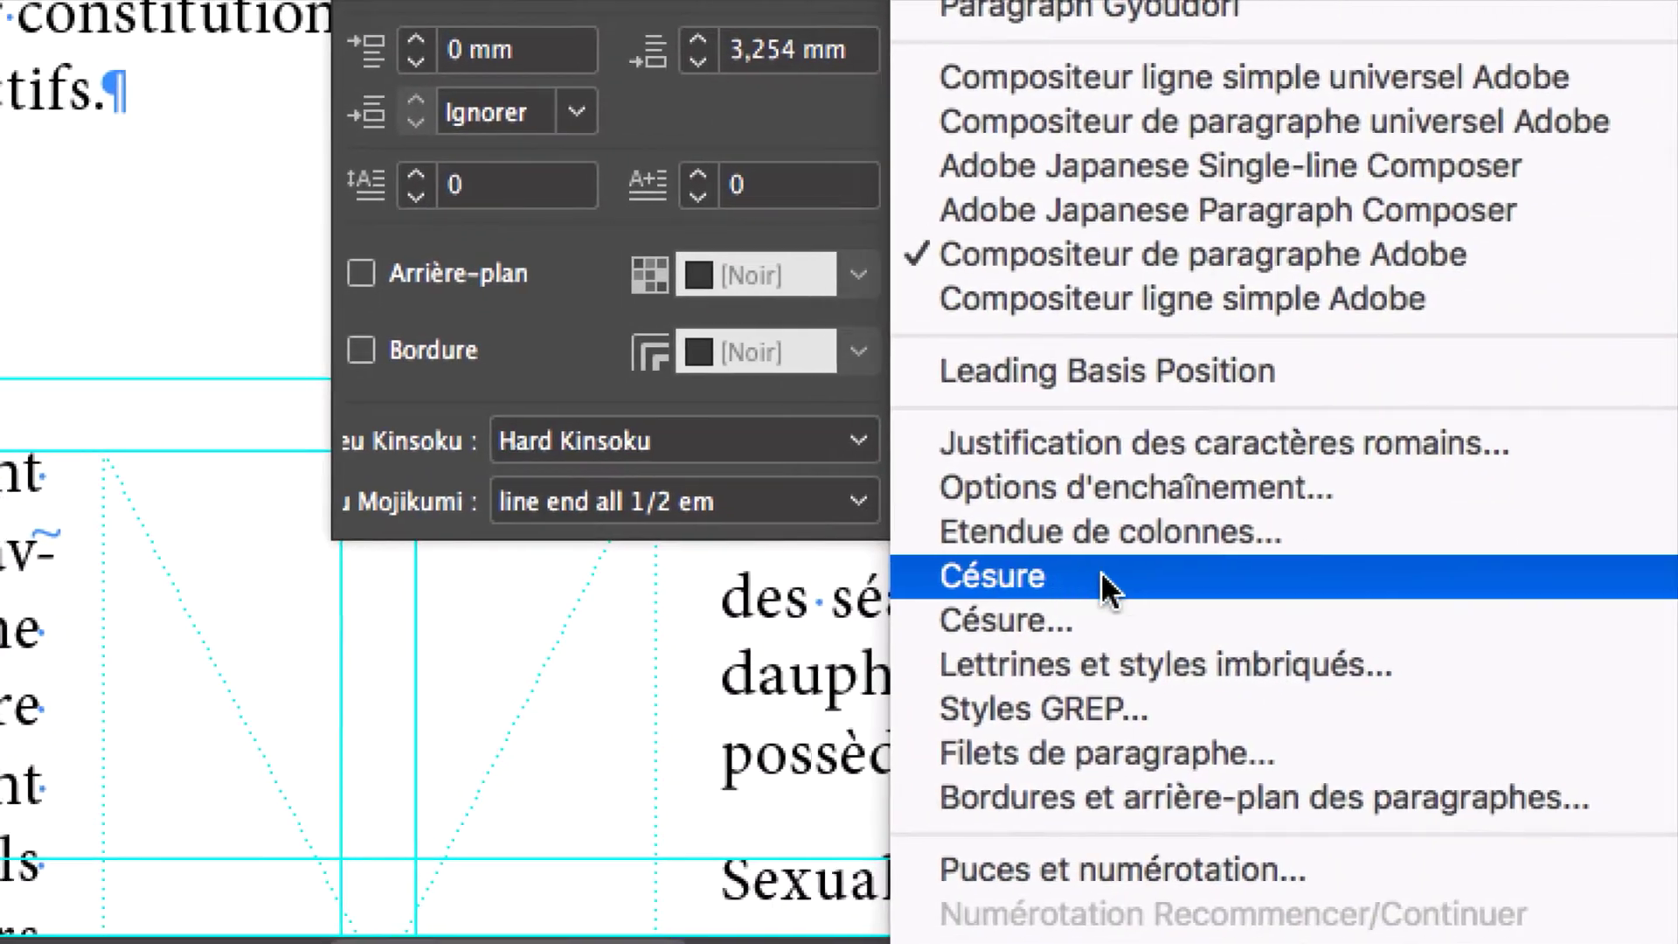
pyautogui.click(1117, 618)
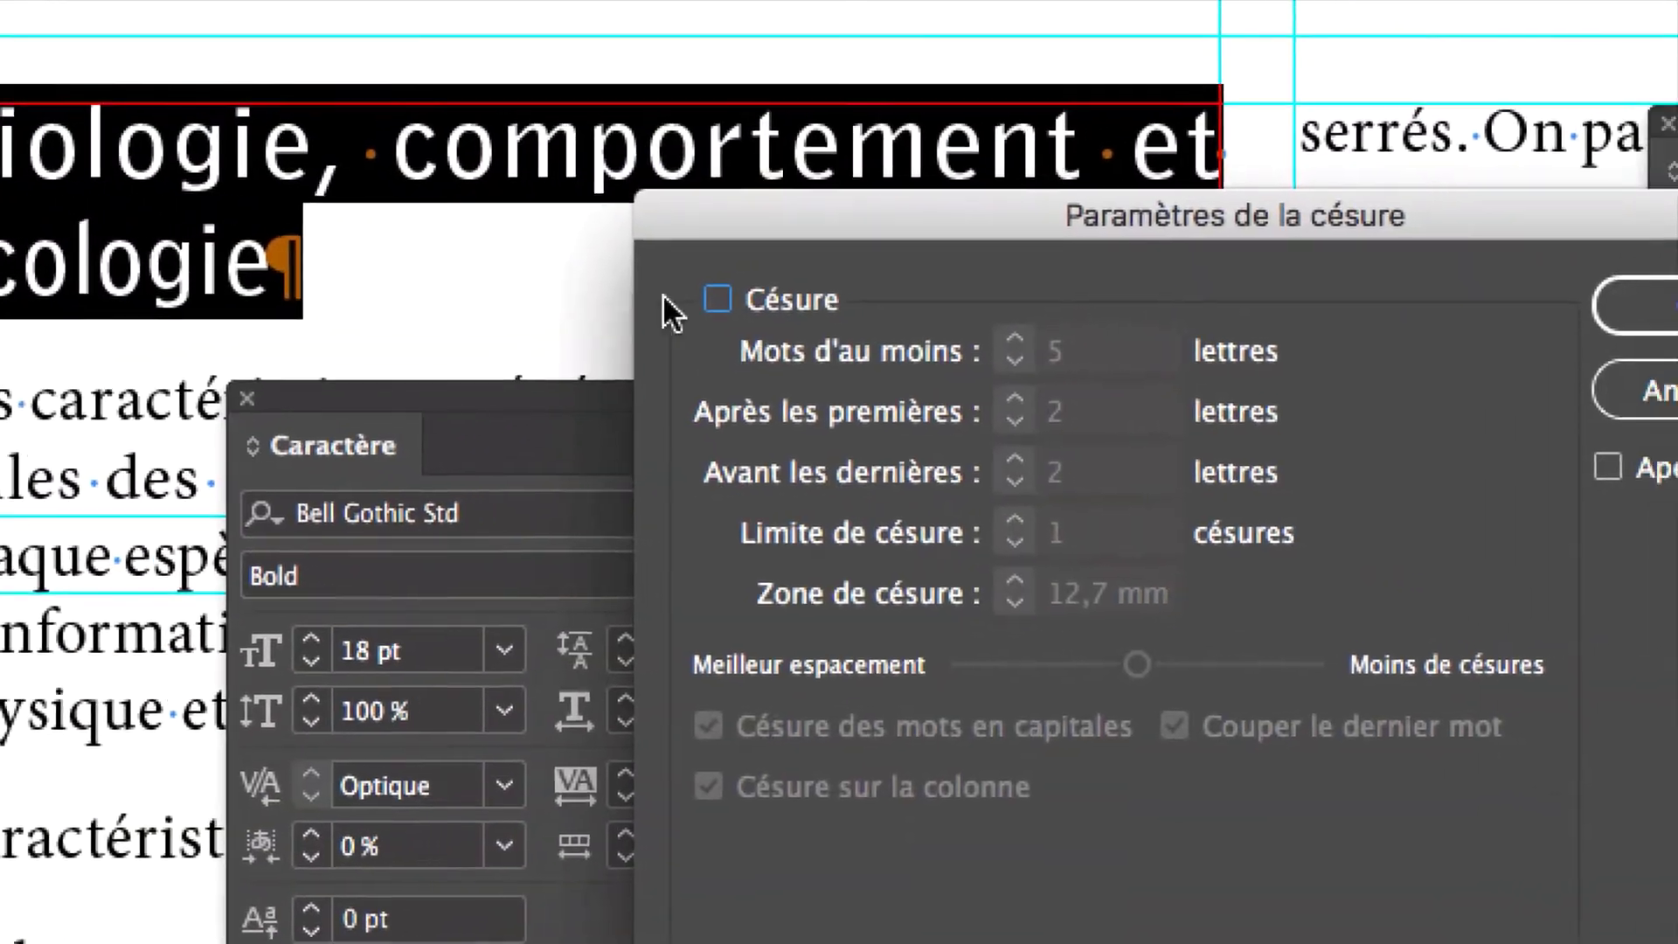
pyautogui.click(881, 302)
pyautogui.click(881, 301)
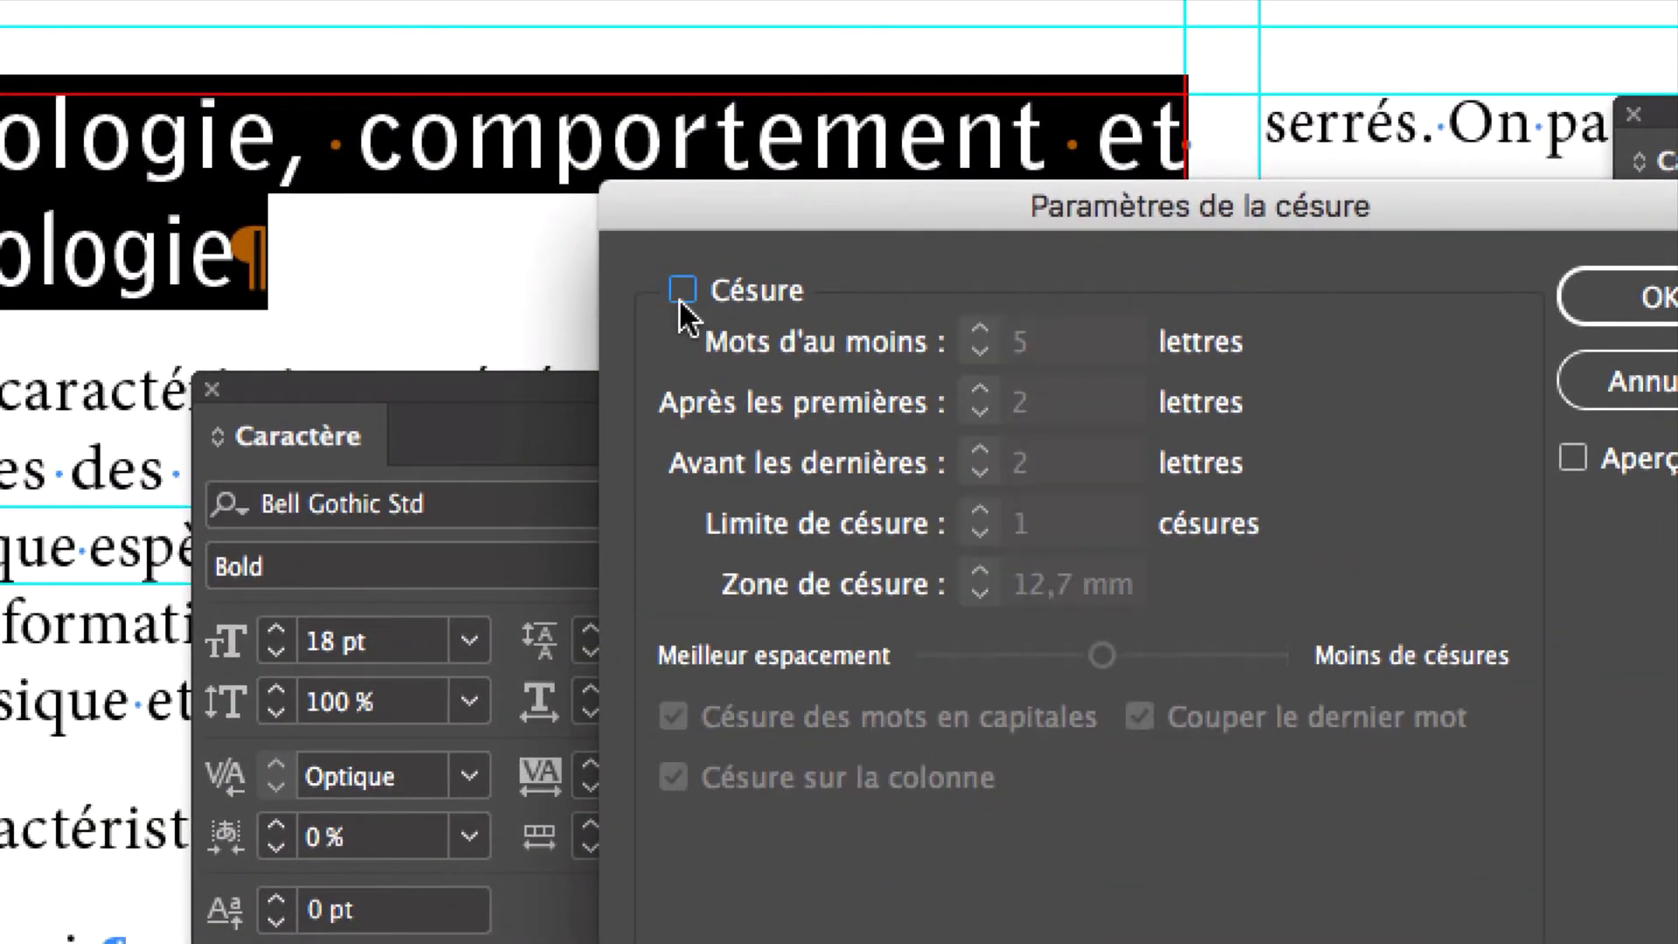
pyautogui.click(681, 295)
pyautogui.click(682, 296)
pyautogui.click(1621, 314)
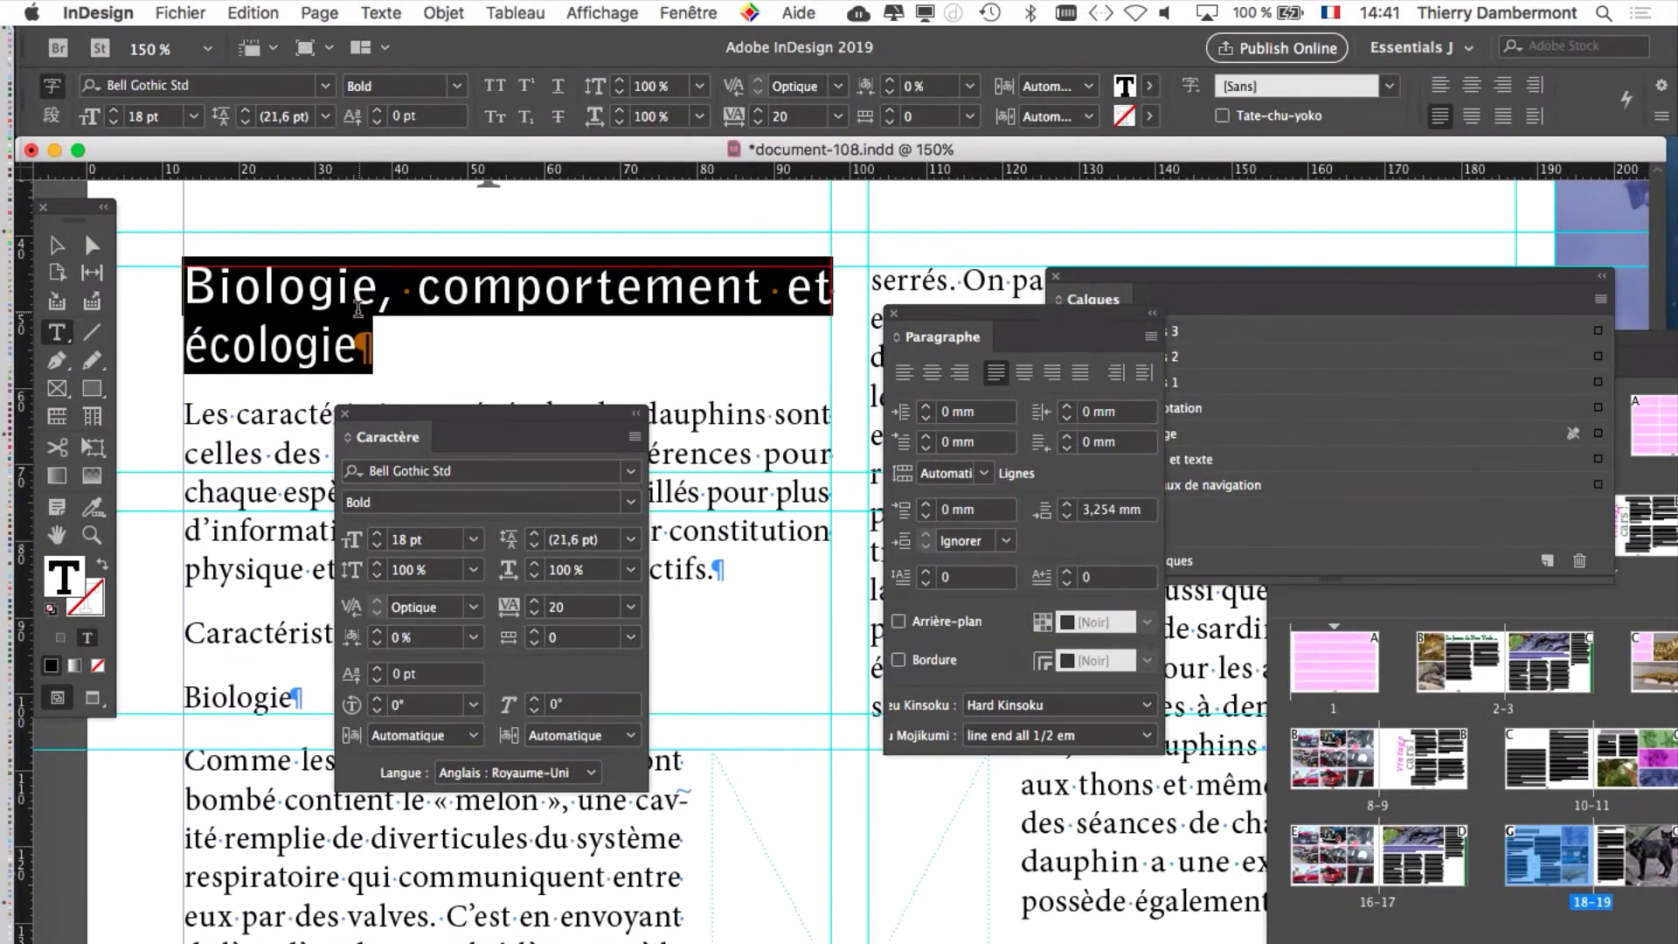
# Review the text around the heading and move the paragraph settings (Paragraphe) closer to the selected heading
pyautogui.scroll(2, 413, 229)
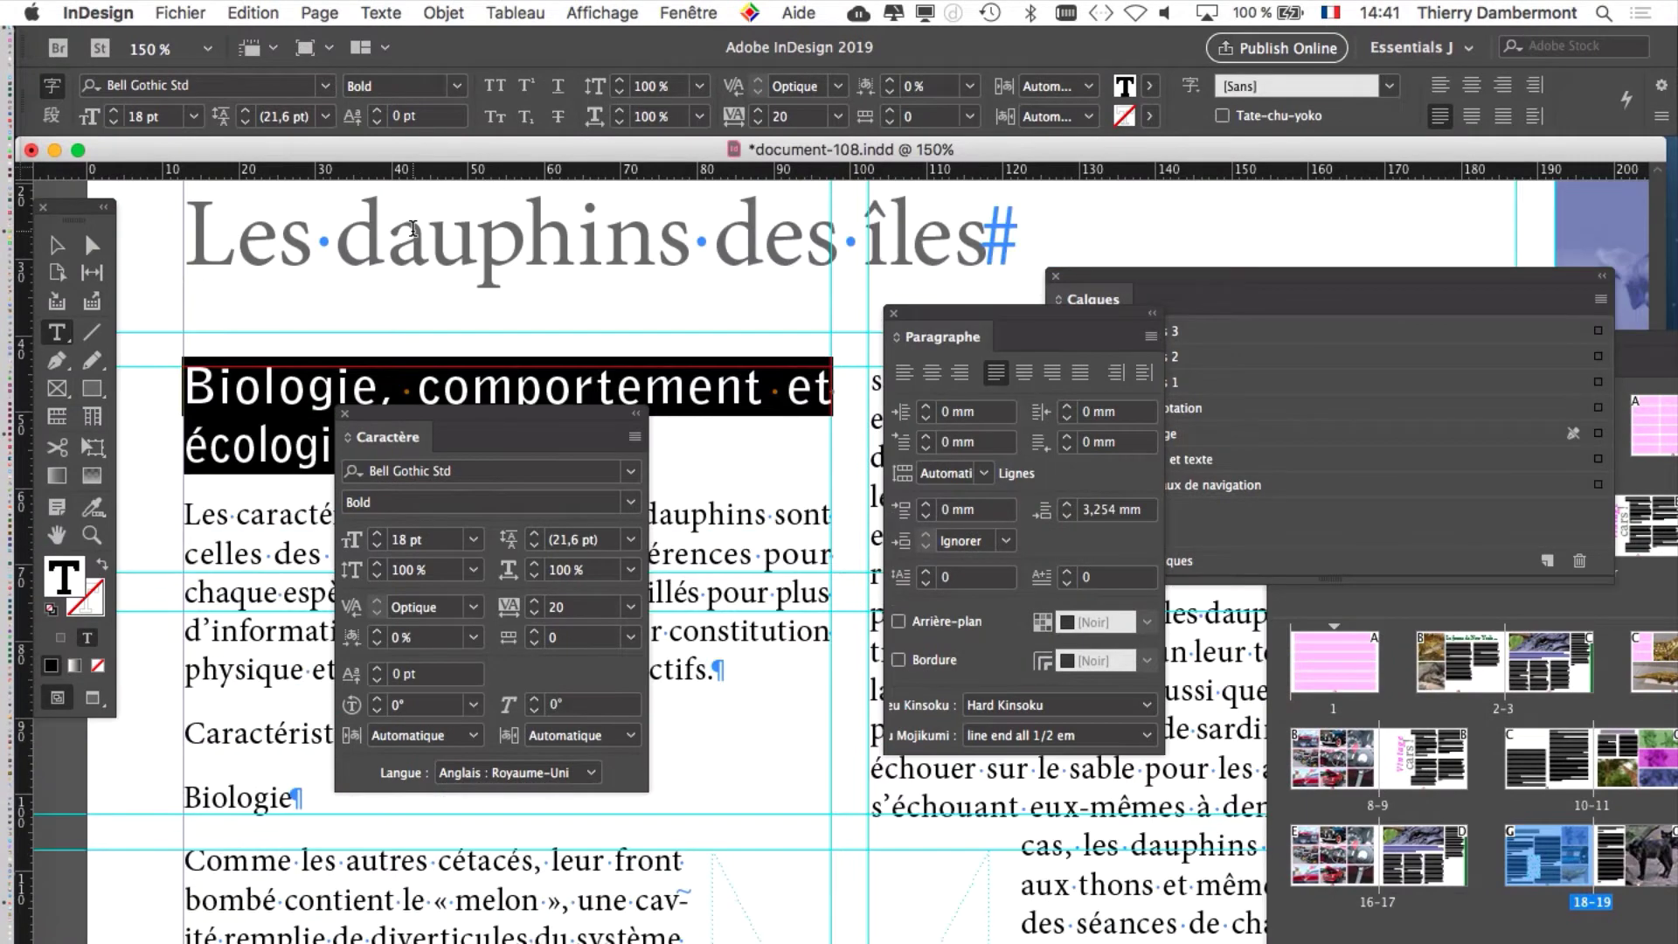
pyautogui.scroll(-4, 413, 229)
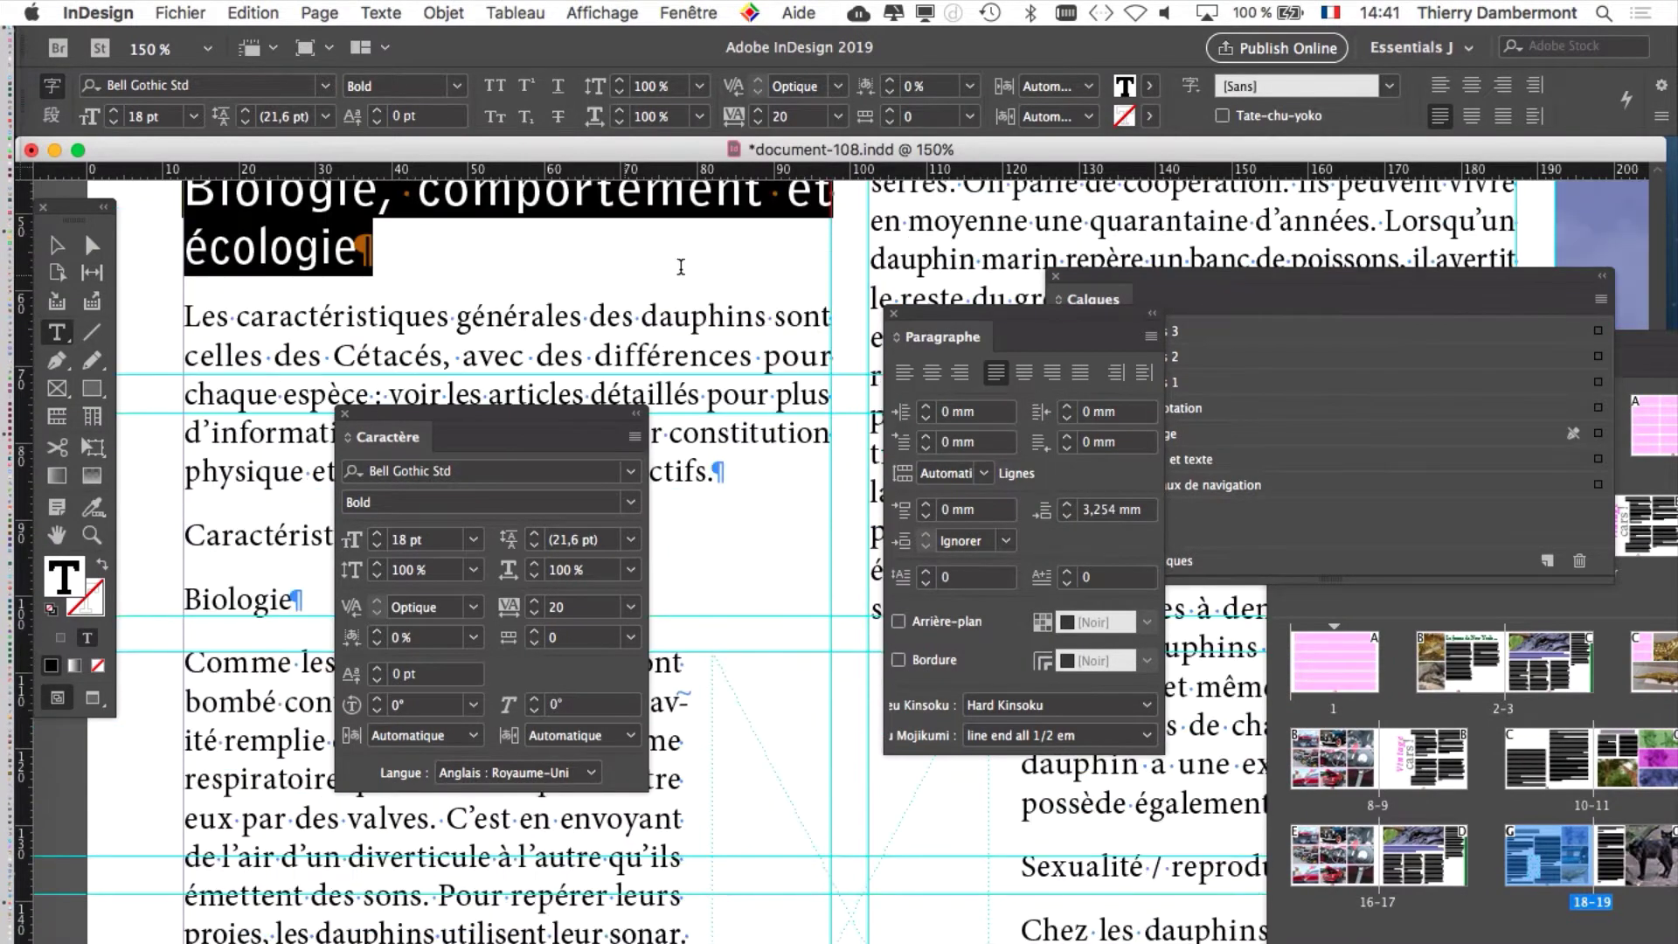
pyautogui.scroll(2, 623, 280)
pyautogui.moveTo(933, 339); pyautogui.dragTo(764, 363)
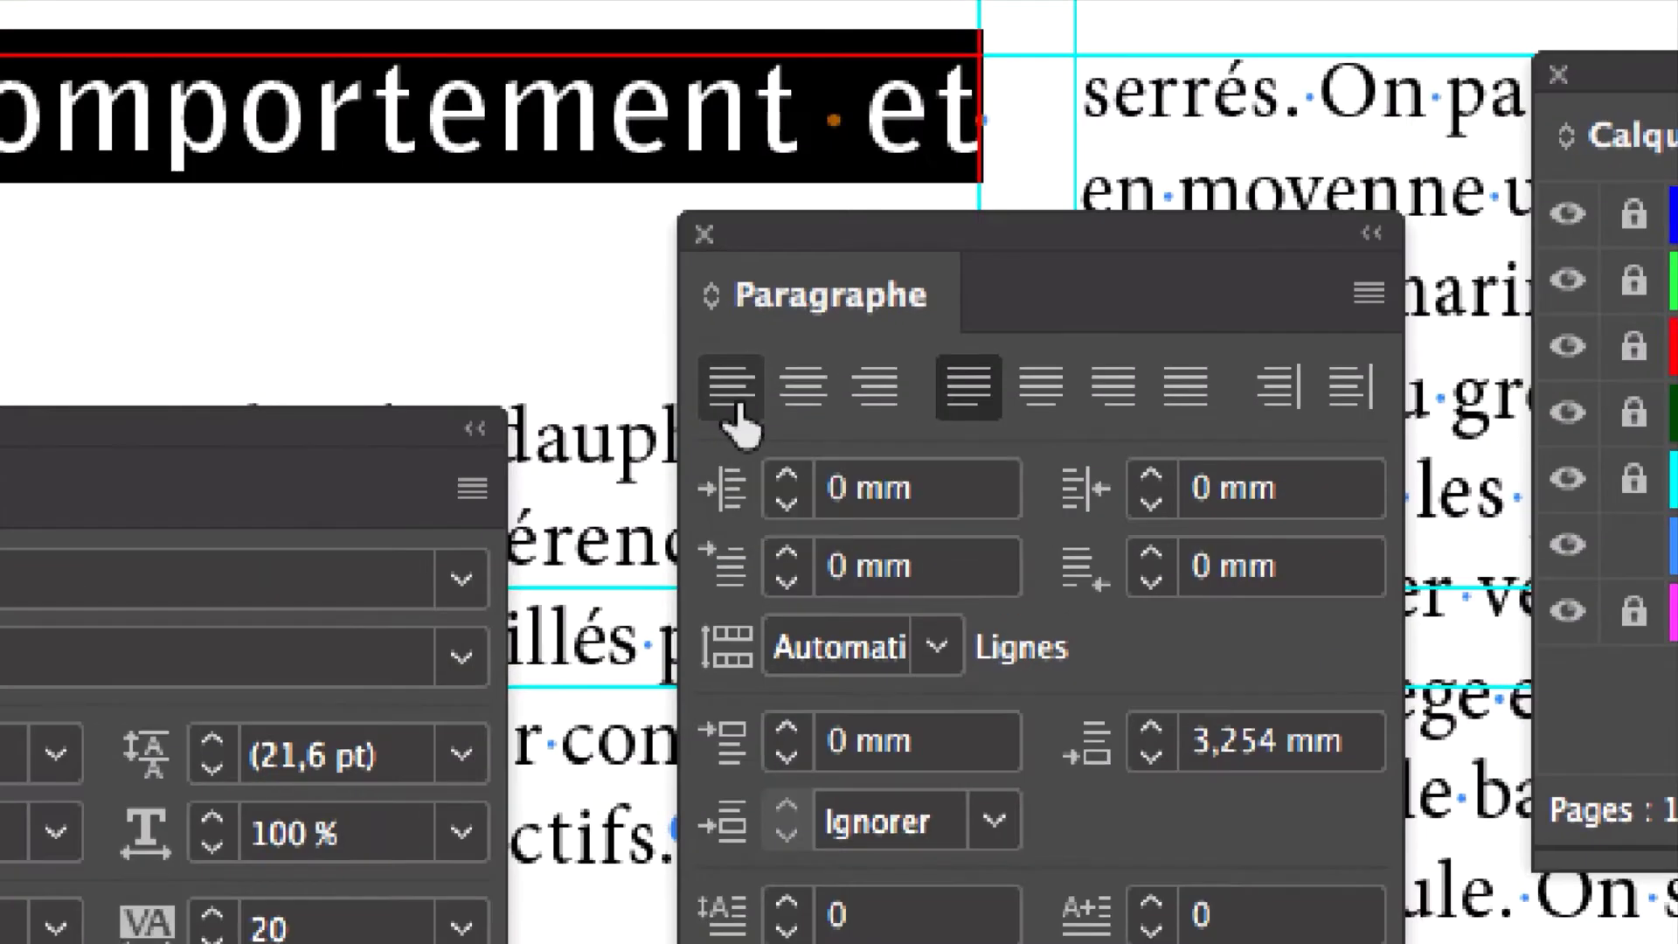
# Left-align the selected heading and move the paragraph and character settings clear of it
pyautogui.click(734, 411)
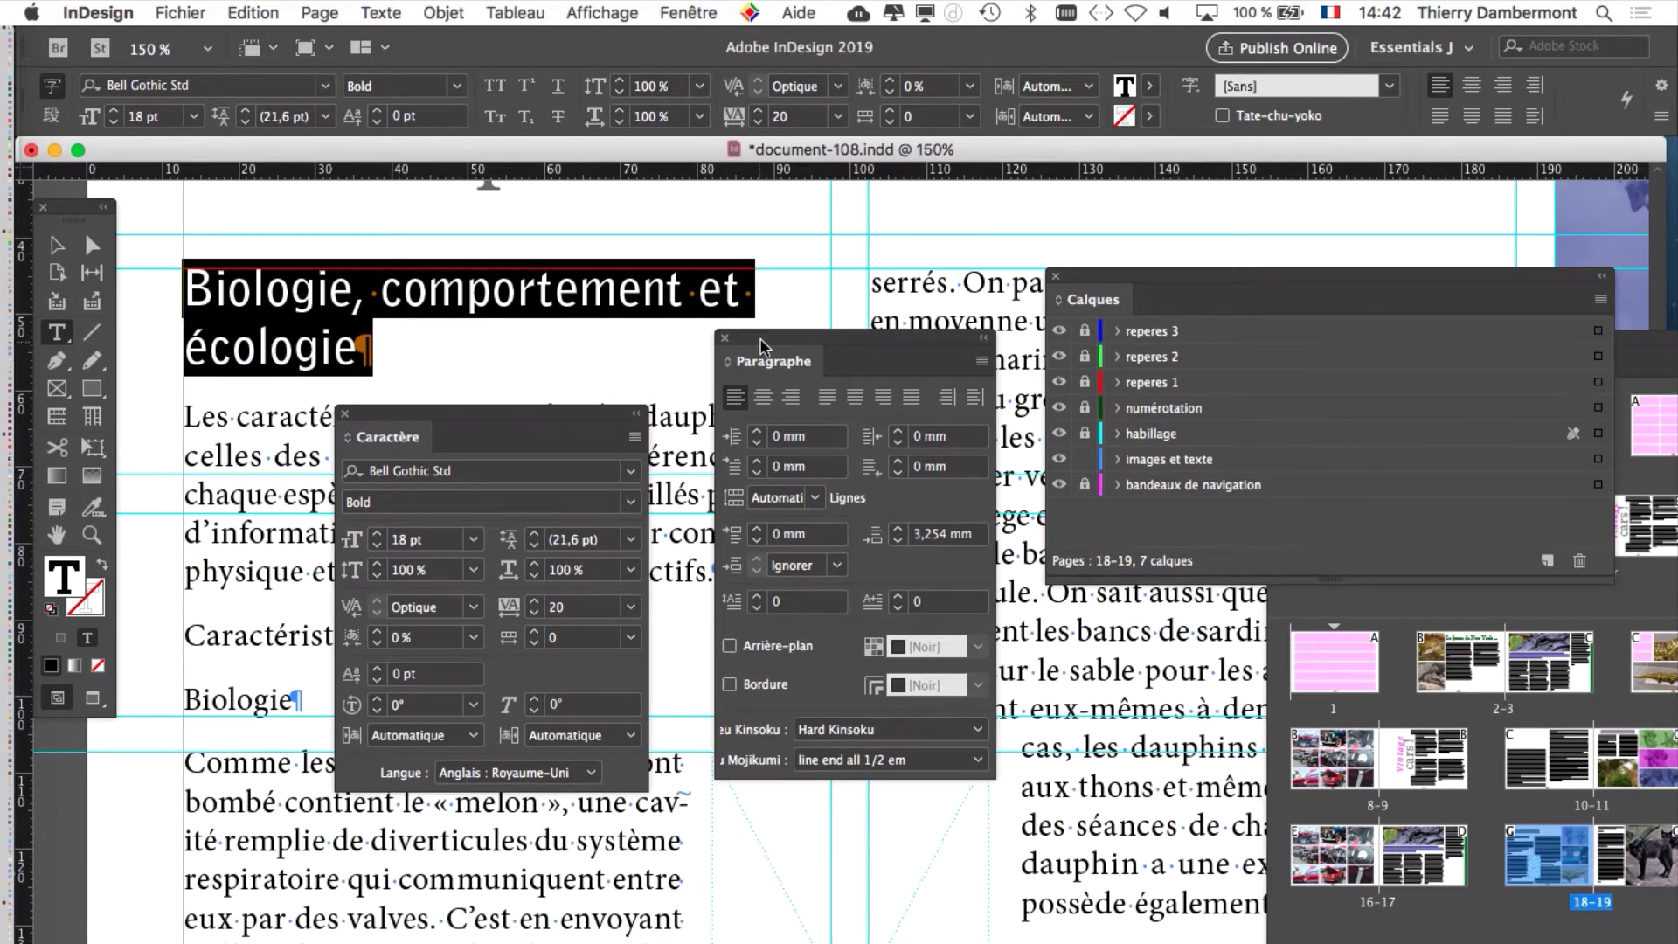
pyautogui.moveTo(760, 345); pyautogui.dragTo(810, 376)
pyautogui.press('super+minus')
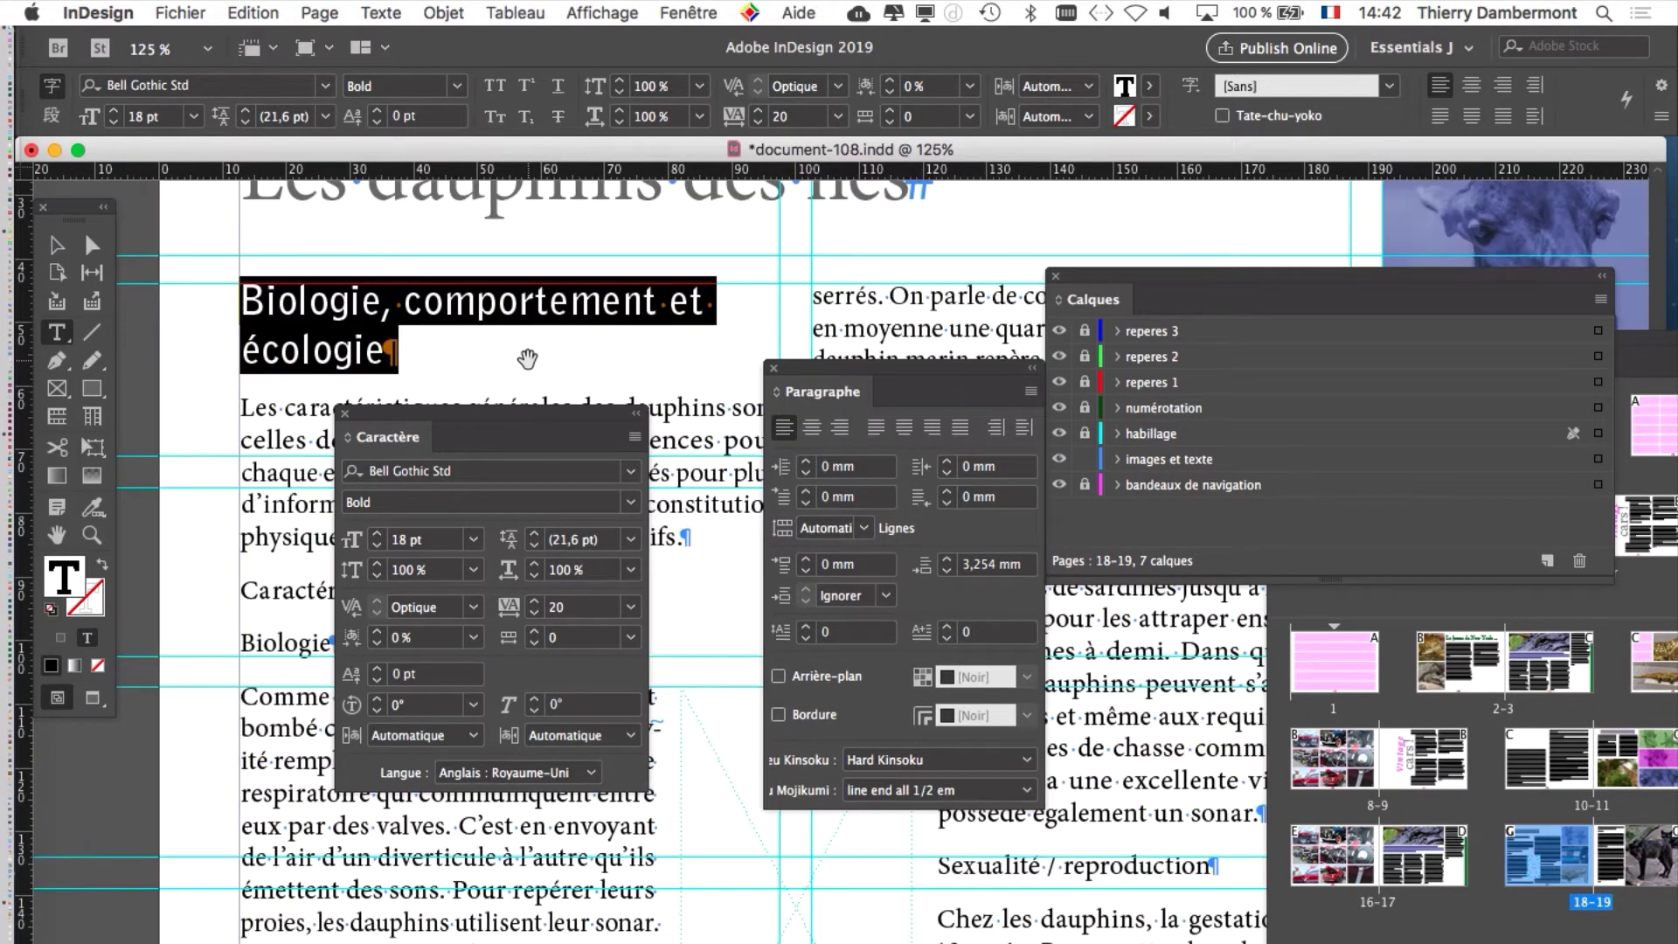
pyautogui.press('super+minus')
pyautogui.moveTo(488, 427); pyautogui.dragTo(527, 552)
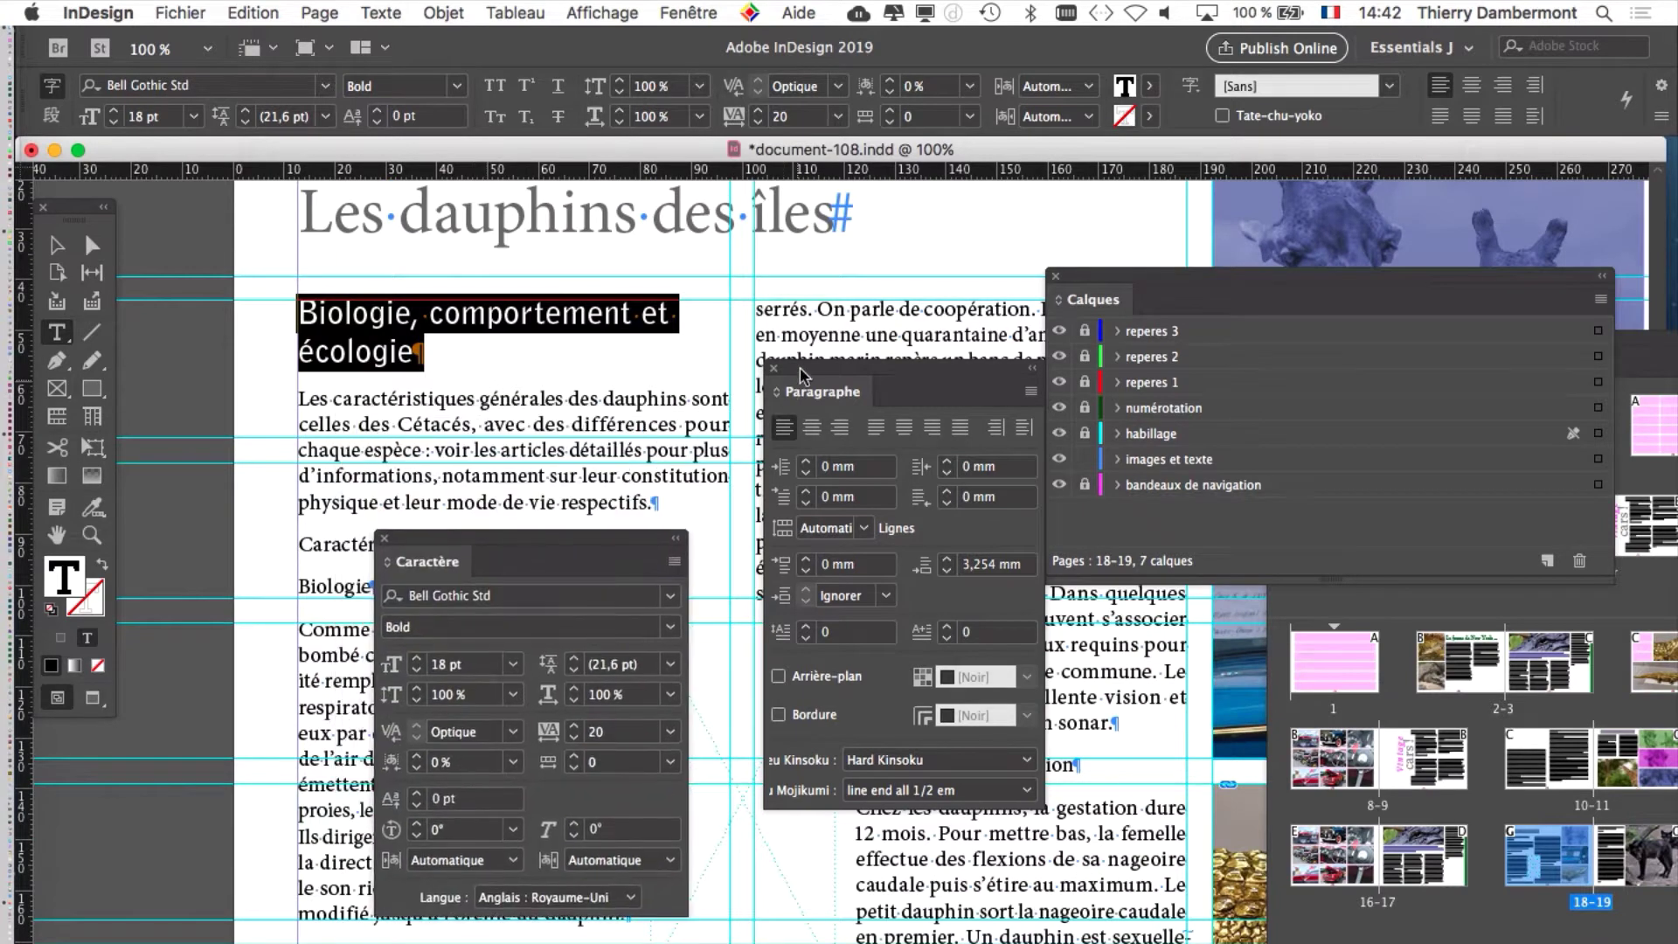
pyautogui.moveTo(821, 384); pyautogui.dragTo(850, 399)
# Preview the page without guides and hidden characters, and examine the lettering of the heading "Biologie, comportement et écologie"
pyautogui.click(454, 346)
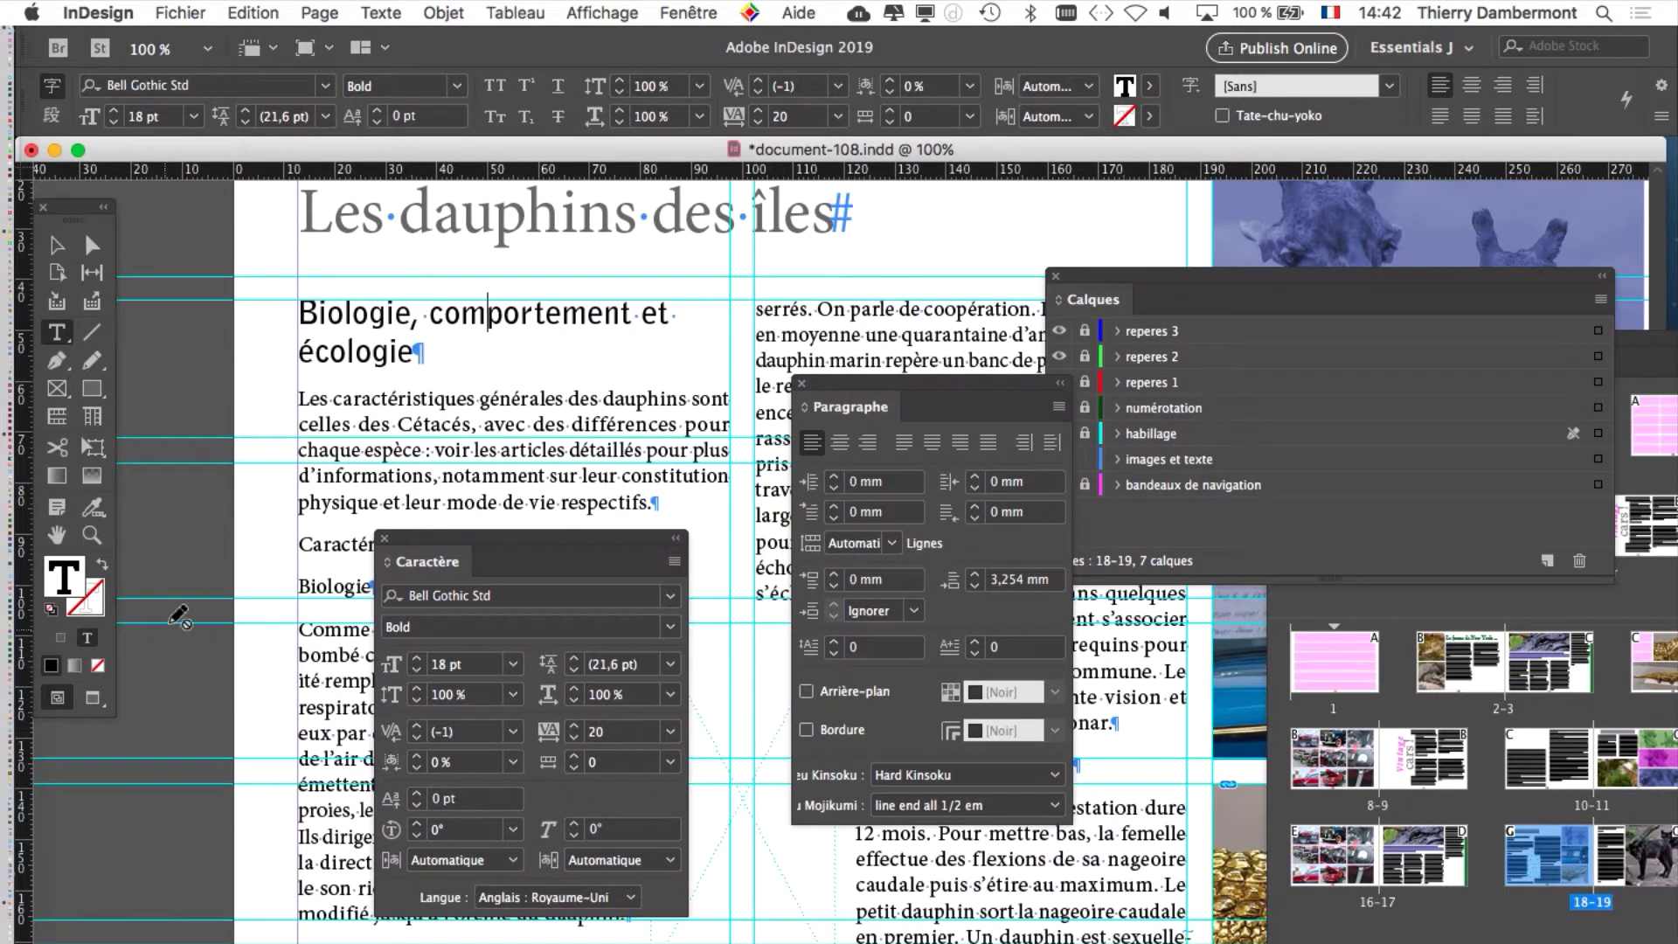
pyautogui.click(95, 699)
pyautogui.click(353, 313)
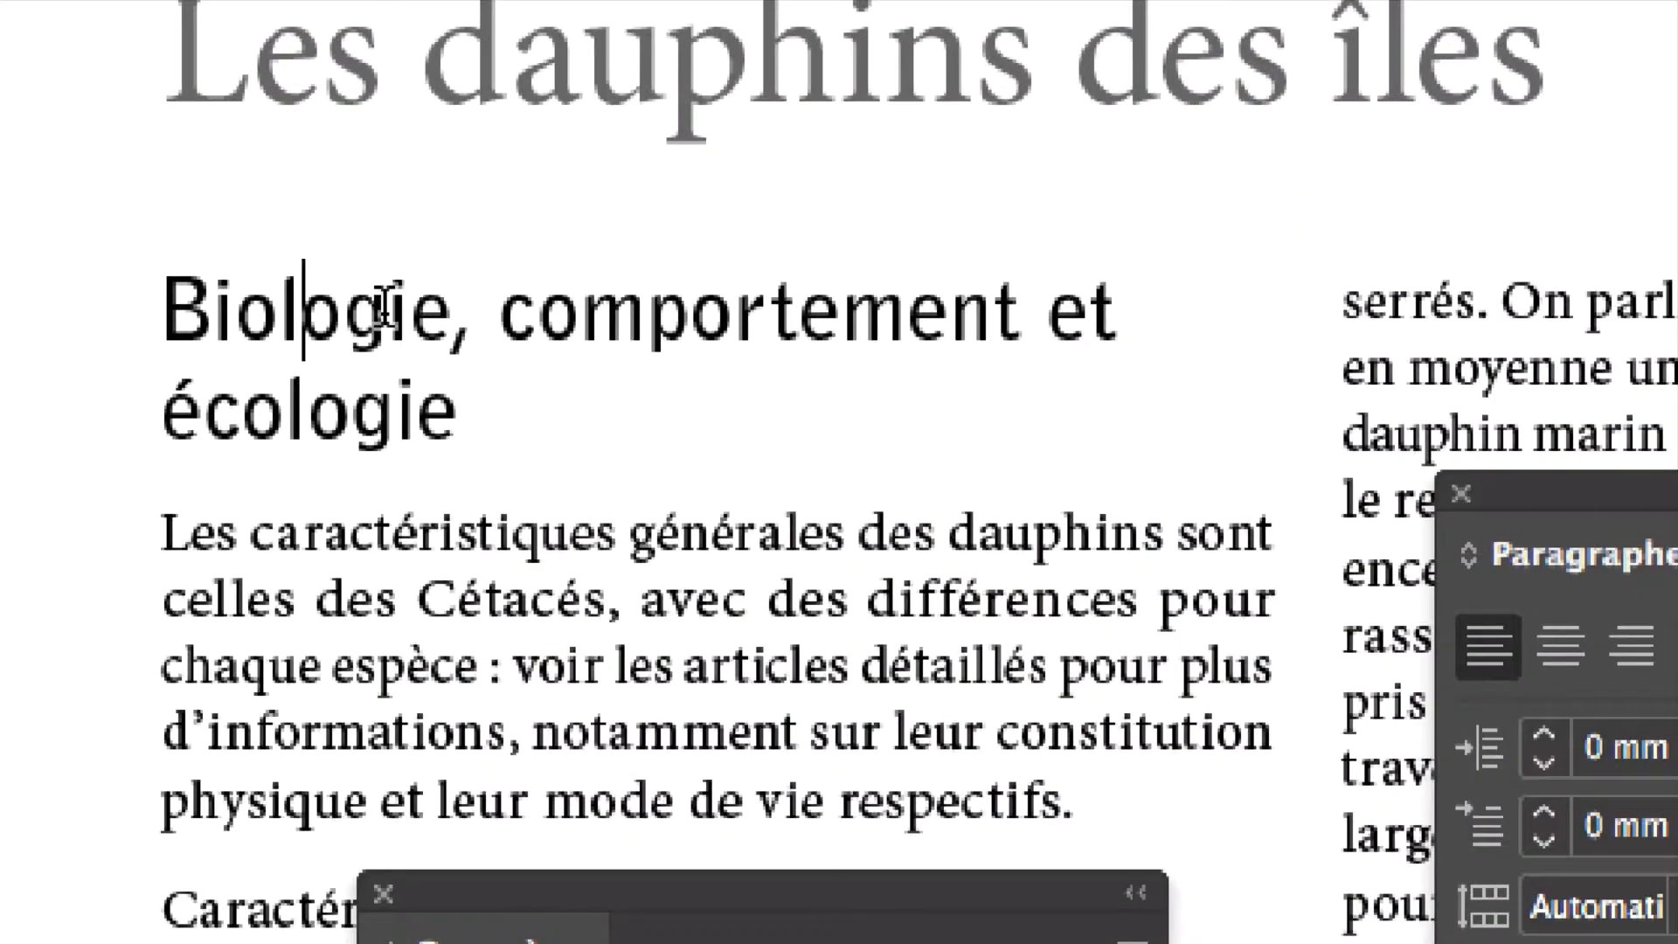
pyautogui.click(534, 313)
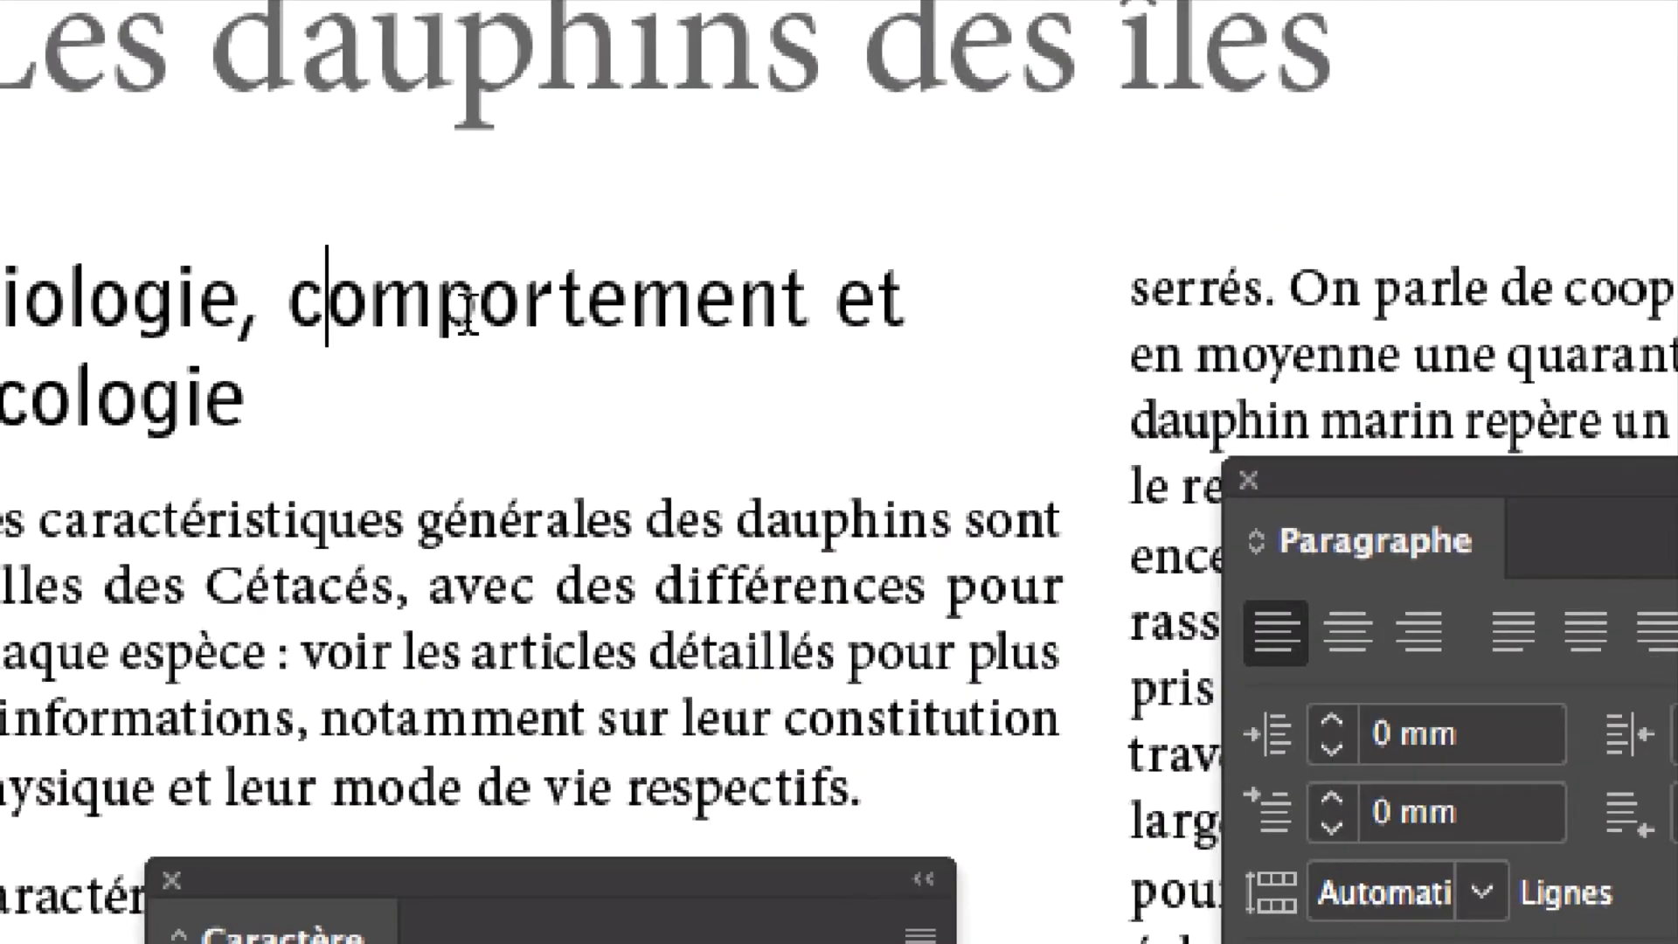
pyautogui.click(465, 315)
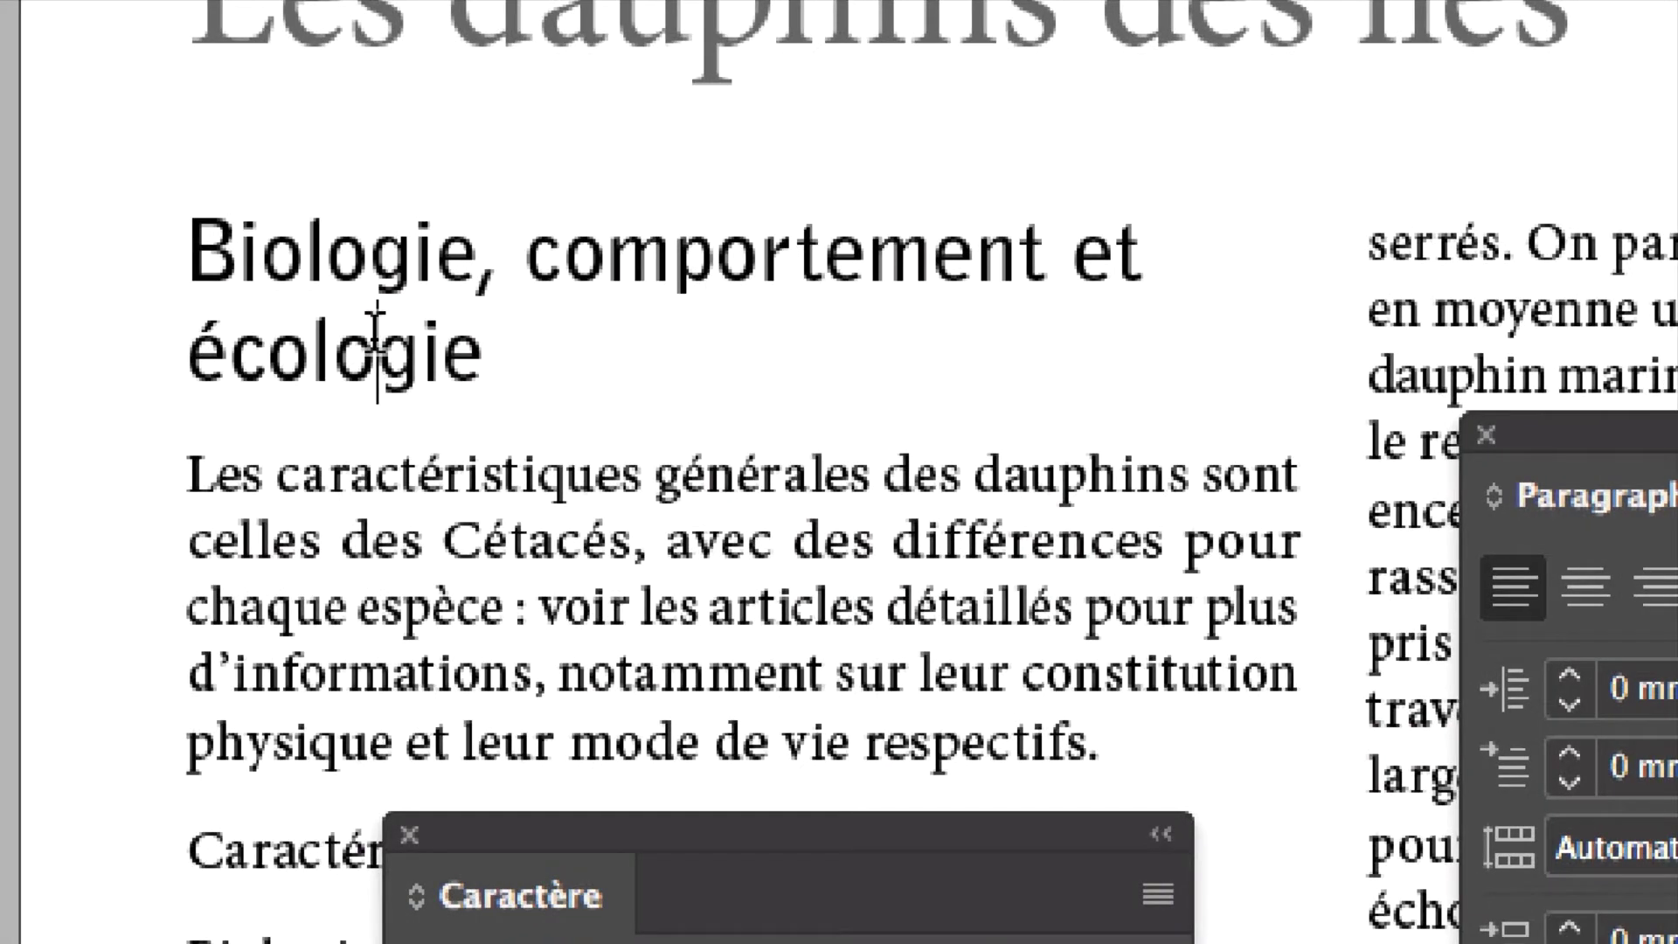
pyautogui.click(335, 253)
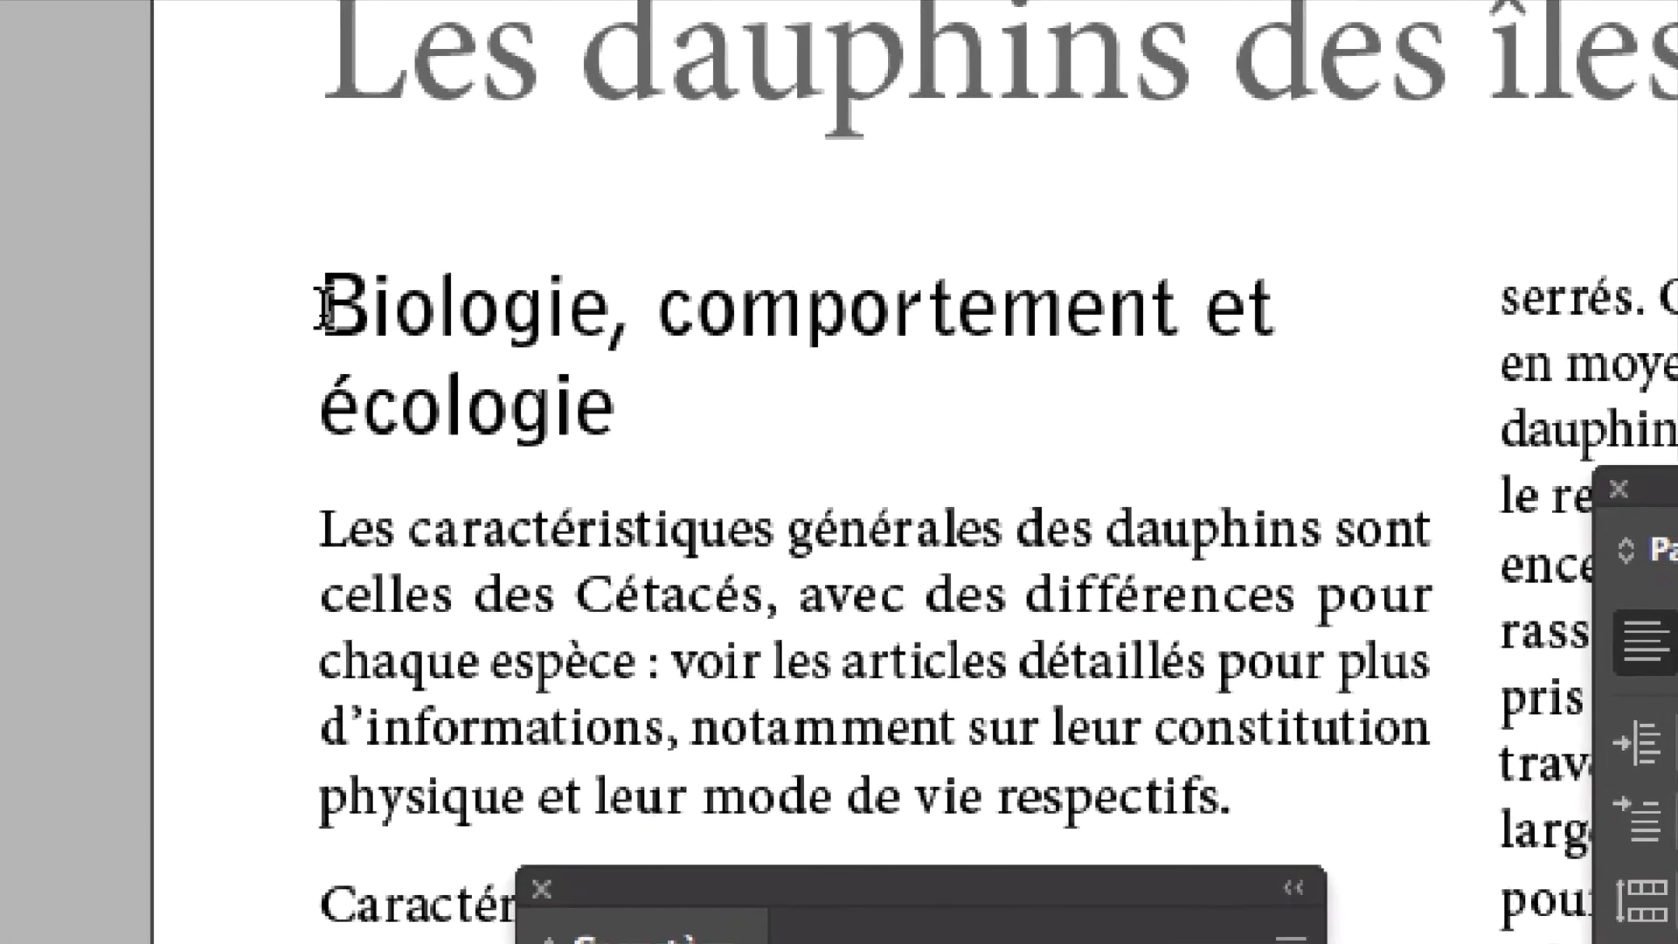
pyautogui.moveTo(325, 307); pyautogui.dragTo(743, 435)
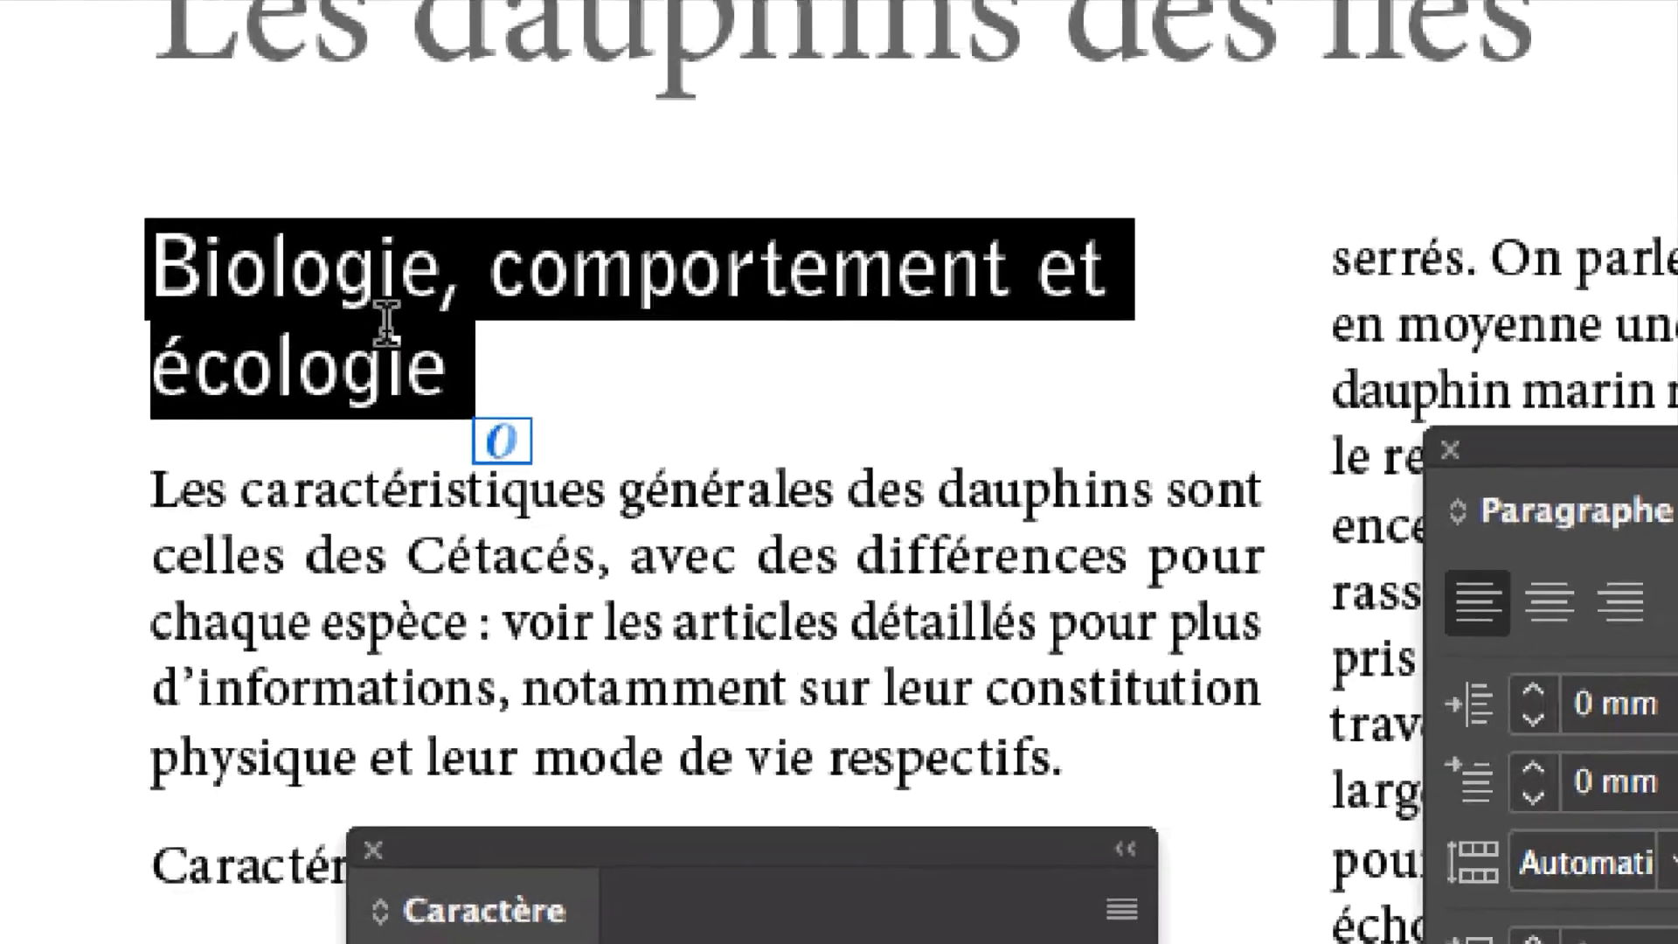
pyautogui.click(668, 314)
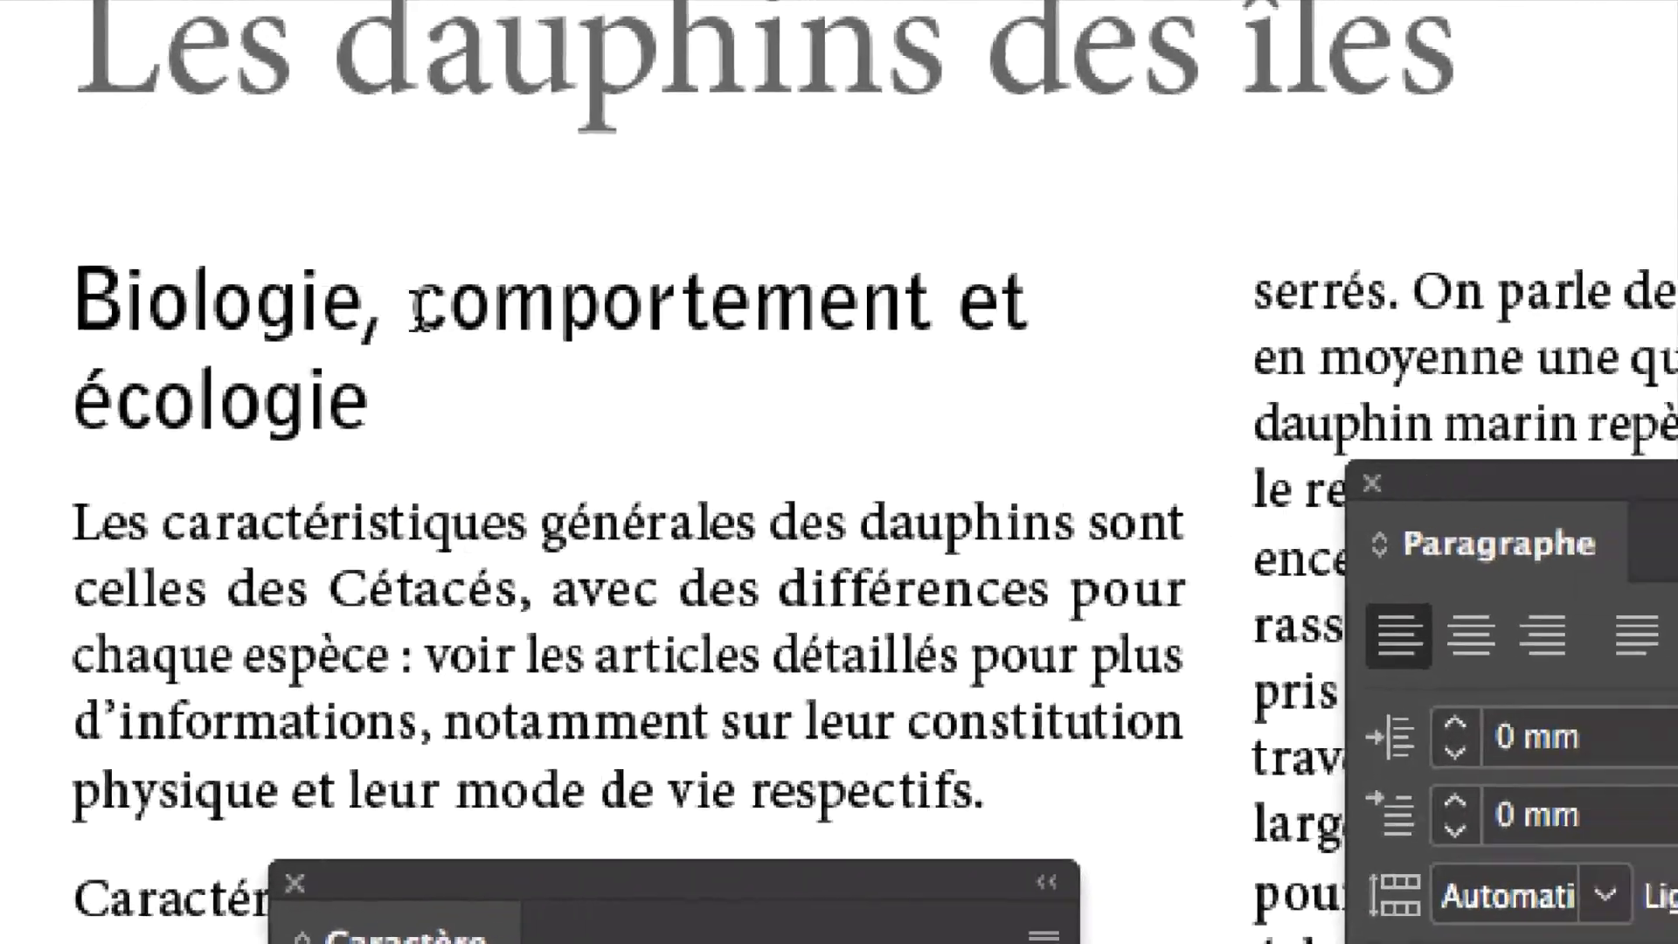
pyautogui.click(454, 319)
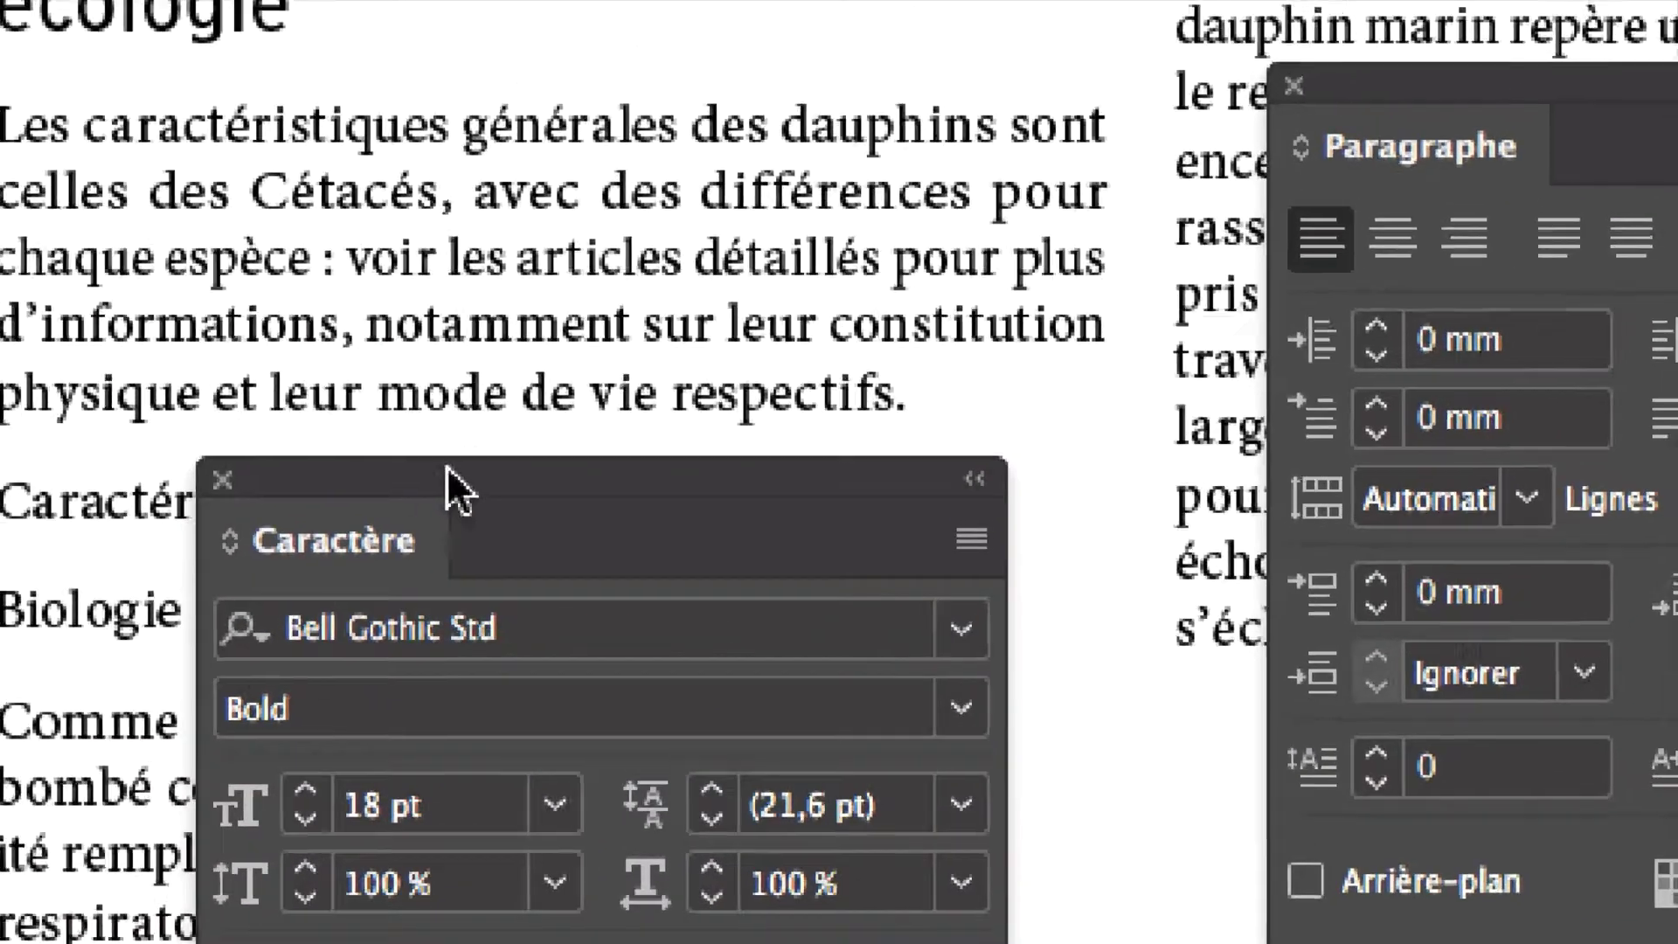
# Place the text cursor before "comportement" in the heading and move the character settings (Caractère) and layers (Calques) away from the text
pyautogui.moveTo(472, 865); pyautogui.dragTo(664, 476)
pyautogui.moveTo(491, 360); pyautogui.dragTo(531, 363)
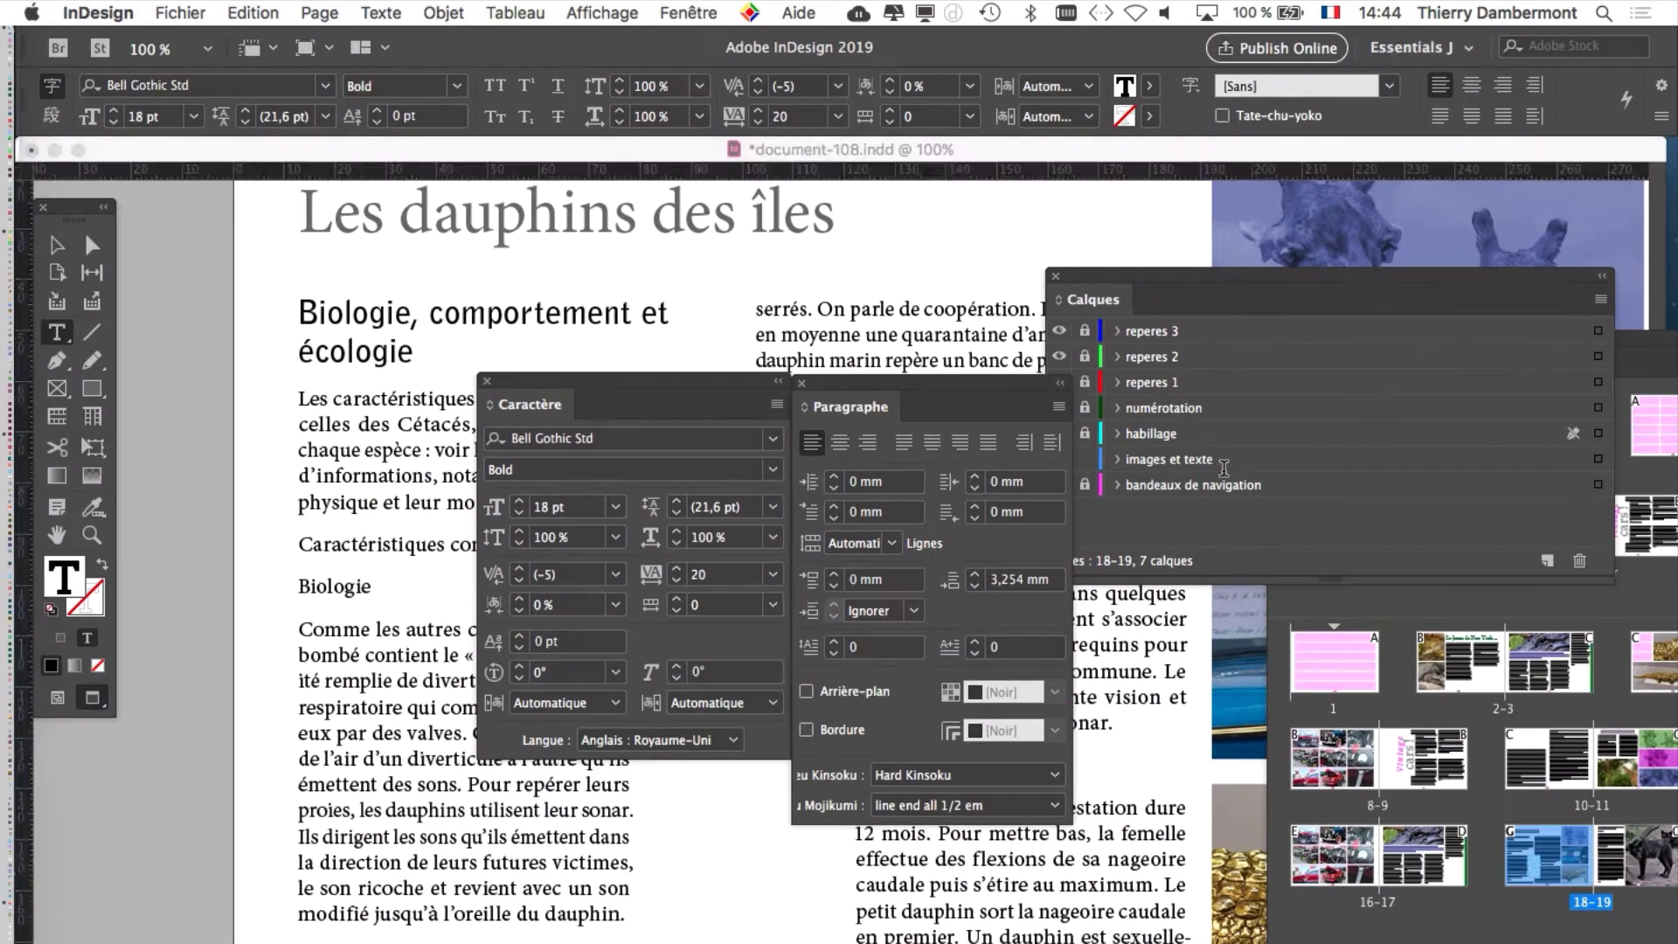
pyautogui.click(446, 305)
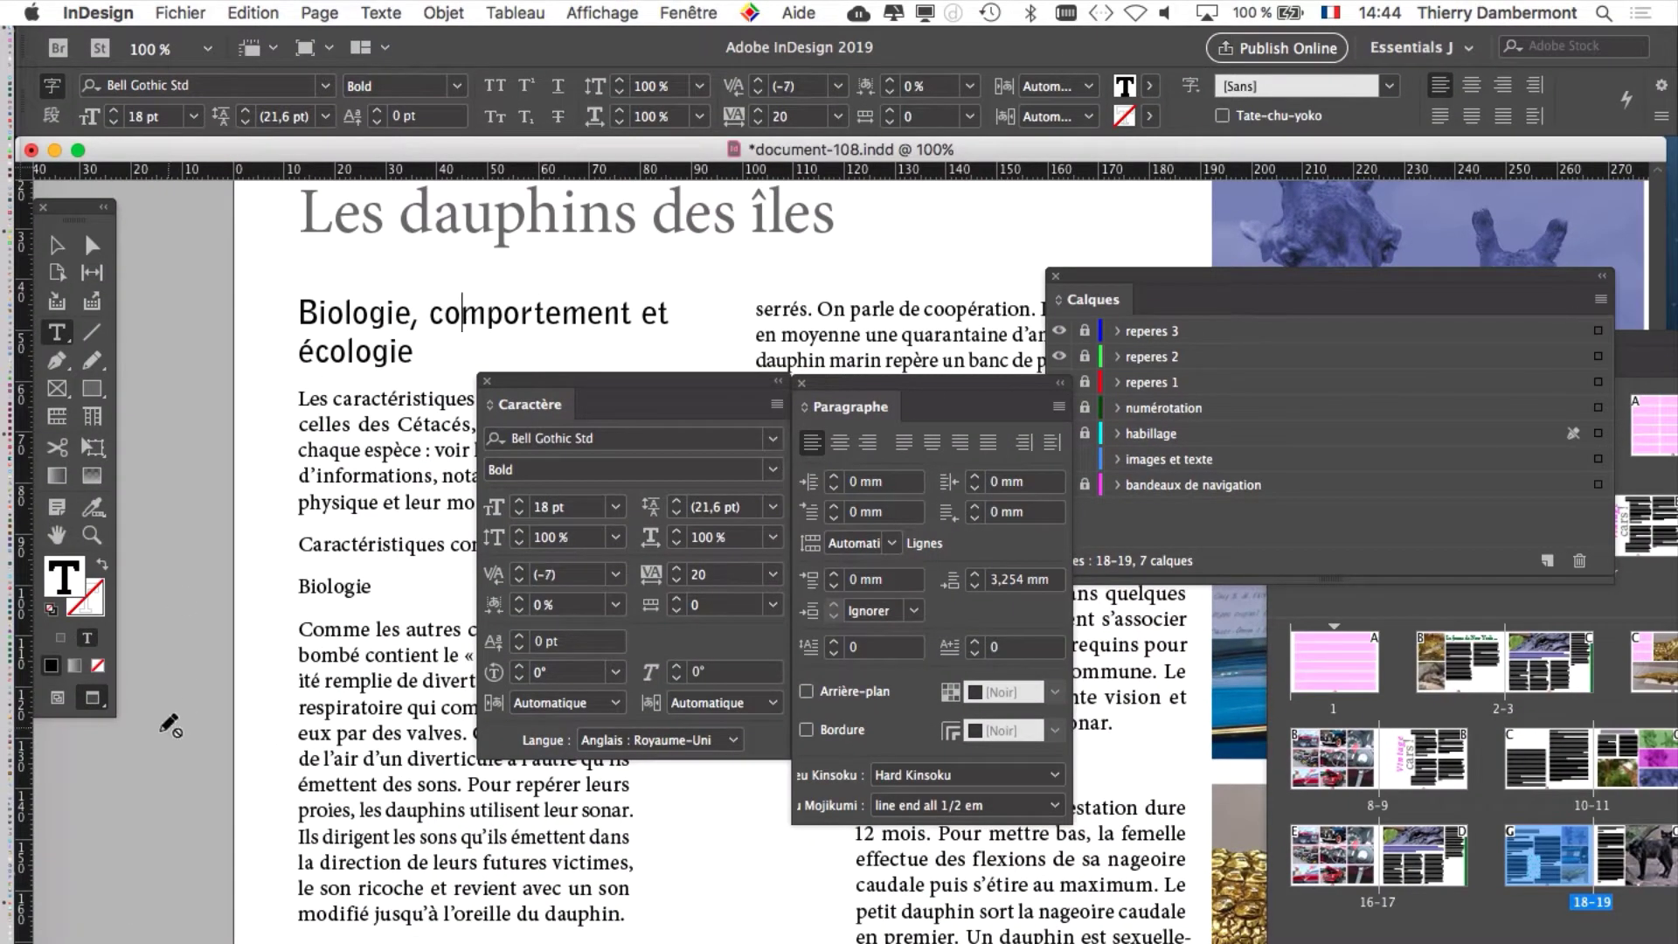
pyautogui.click(59, 704)
pyautogui.click(92, 697)
pyautogui.click(430, 311)
pyautogui.moveTo(1045, 467); pyautogui.dragTo(1677, 943)
pyautogui.moveTo(1368, 675); pyautogui.dragTo(1224, 642)
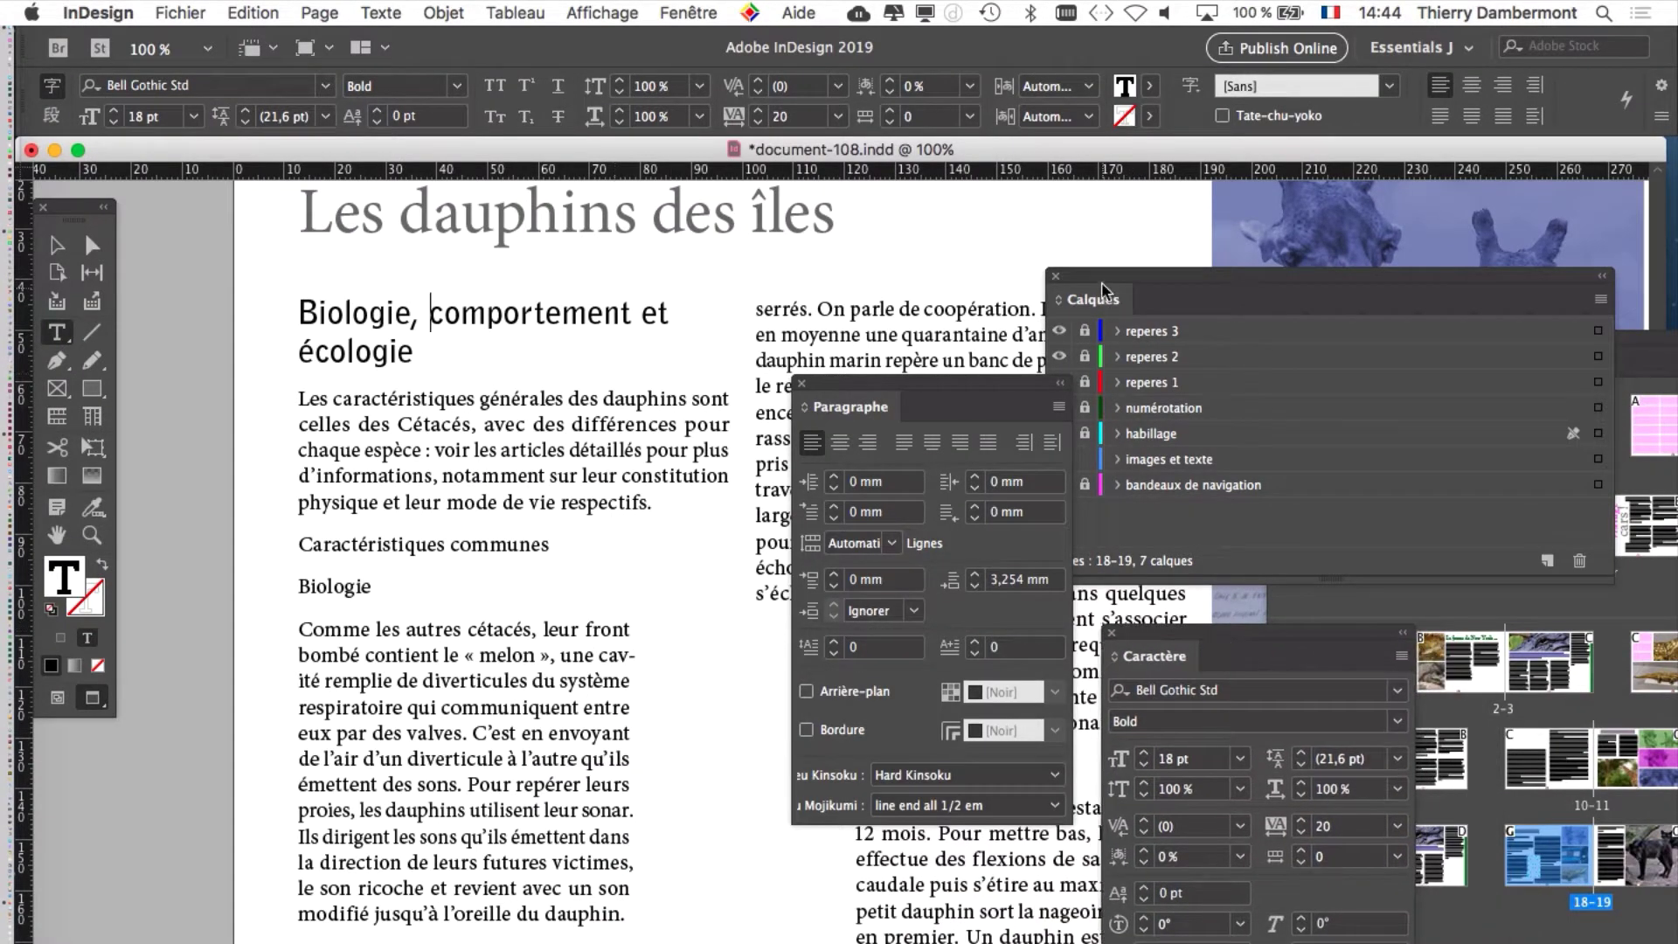
pyautogui.moveTo(1088, 277); pyautogui.dragTo(1252, 246)
# Open the paragraph styles (Styles de paragraphe) and place them just below the heading
pyautogui.click(367, 13)
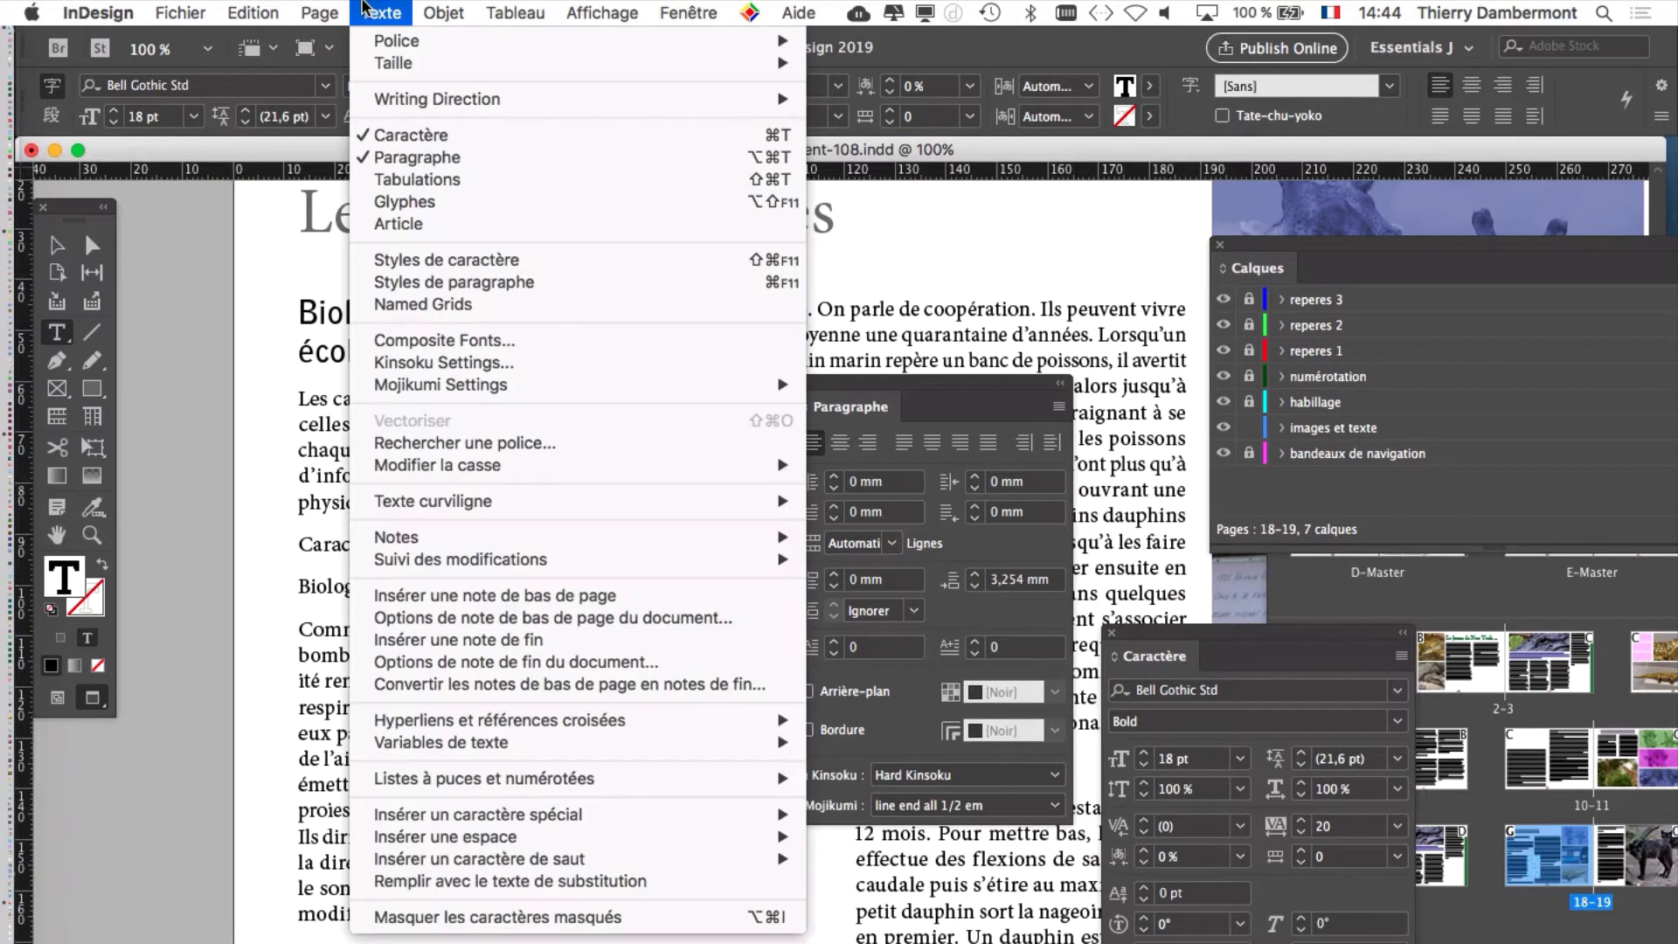
pyautogui.click(465, 276)
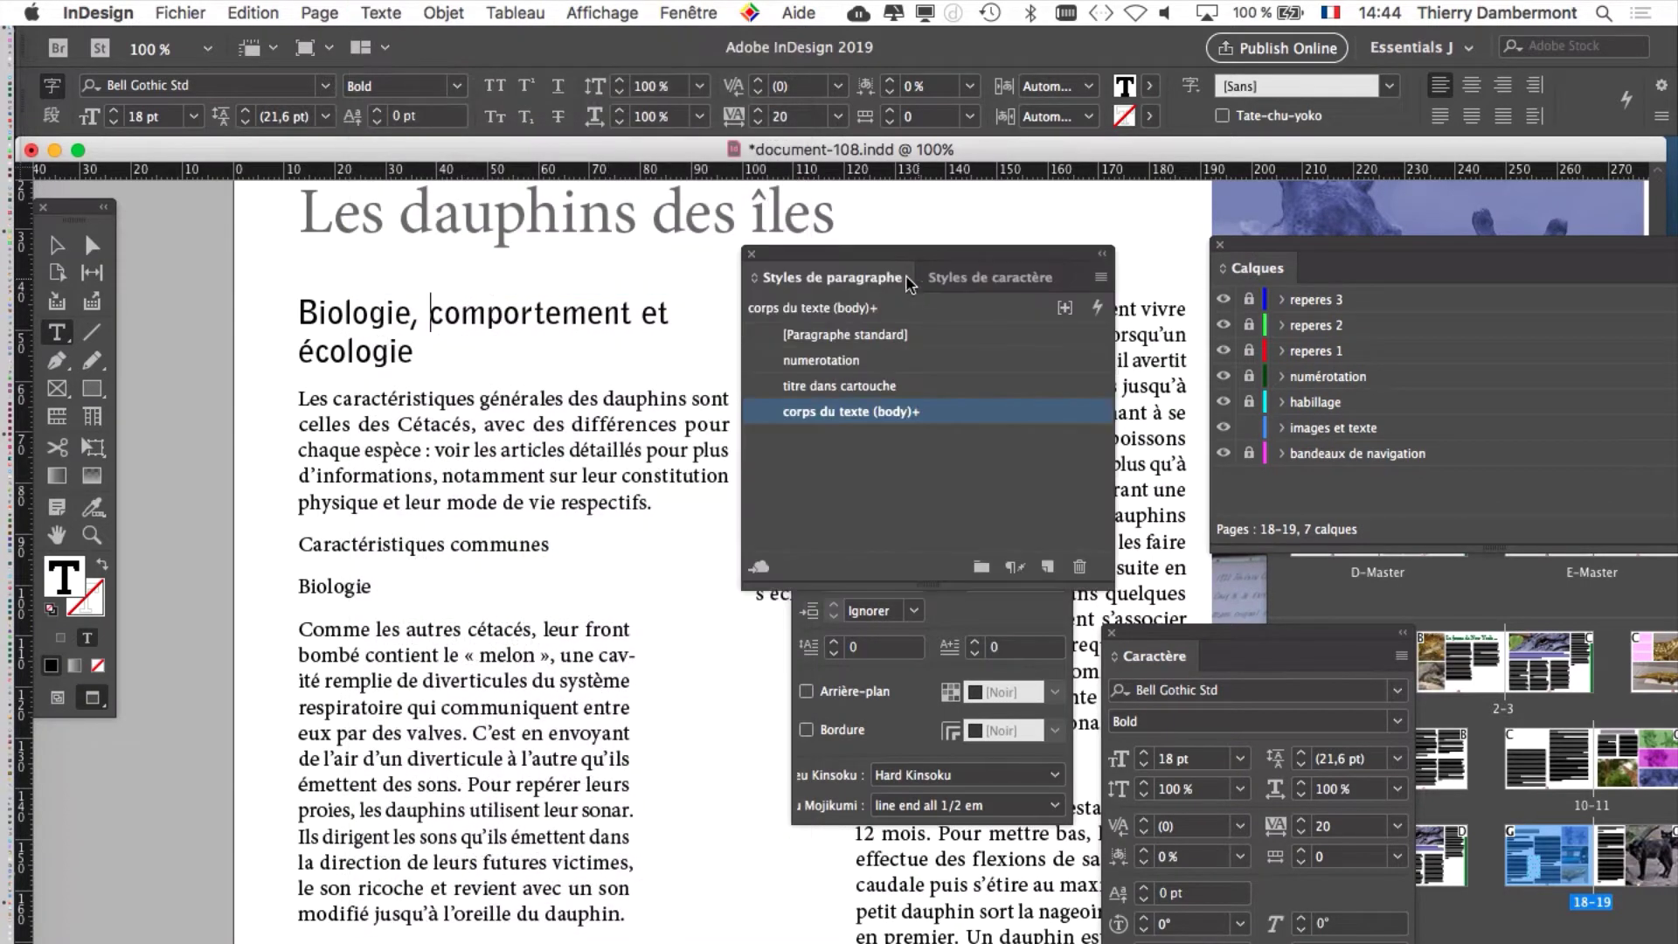
pyautogui.moveTo(882, 251); pyautogui.dragTo(439, 461)
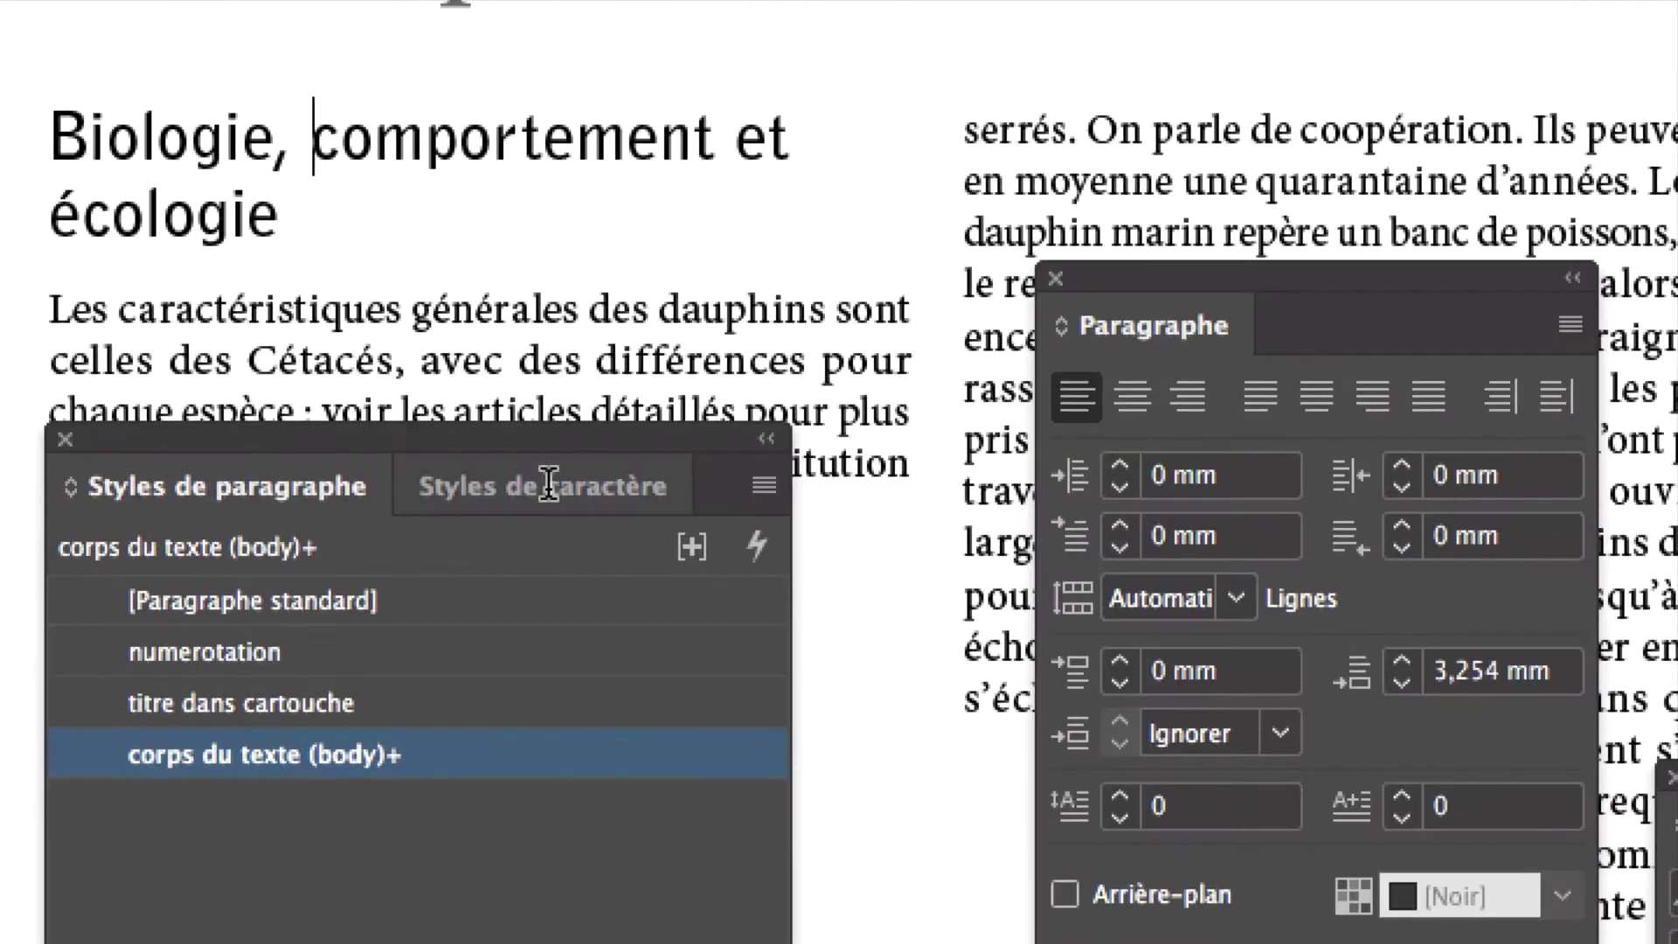
# Compare the document's character styles (Styles de caractère) with its paragraph styles, and return to the paragraph styles
pyautogui.click(547, 484)
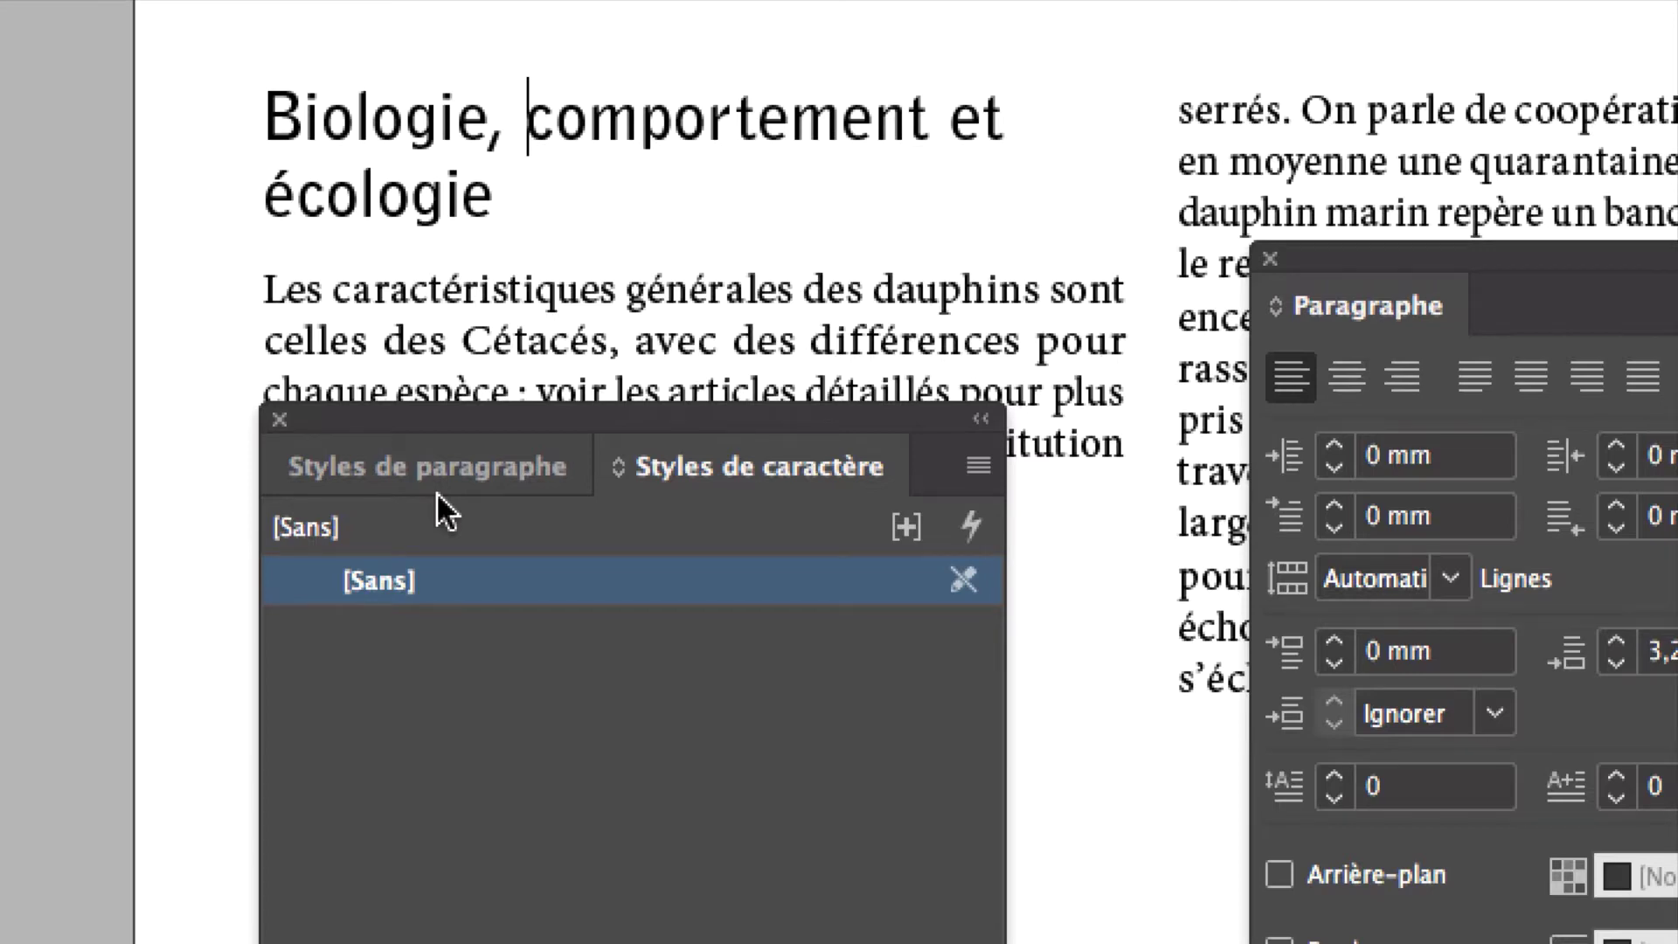
pyautogui.click(437, 489)
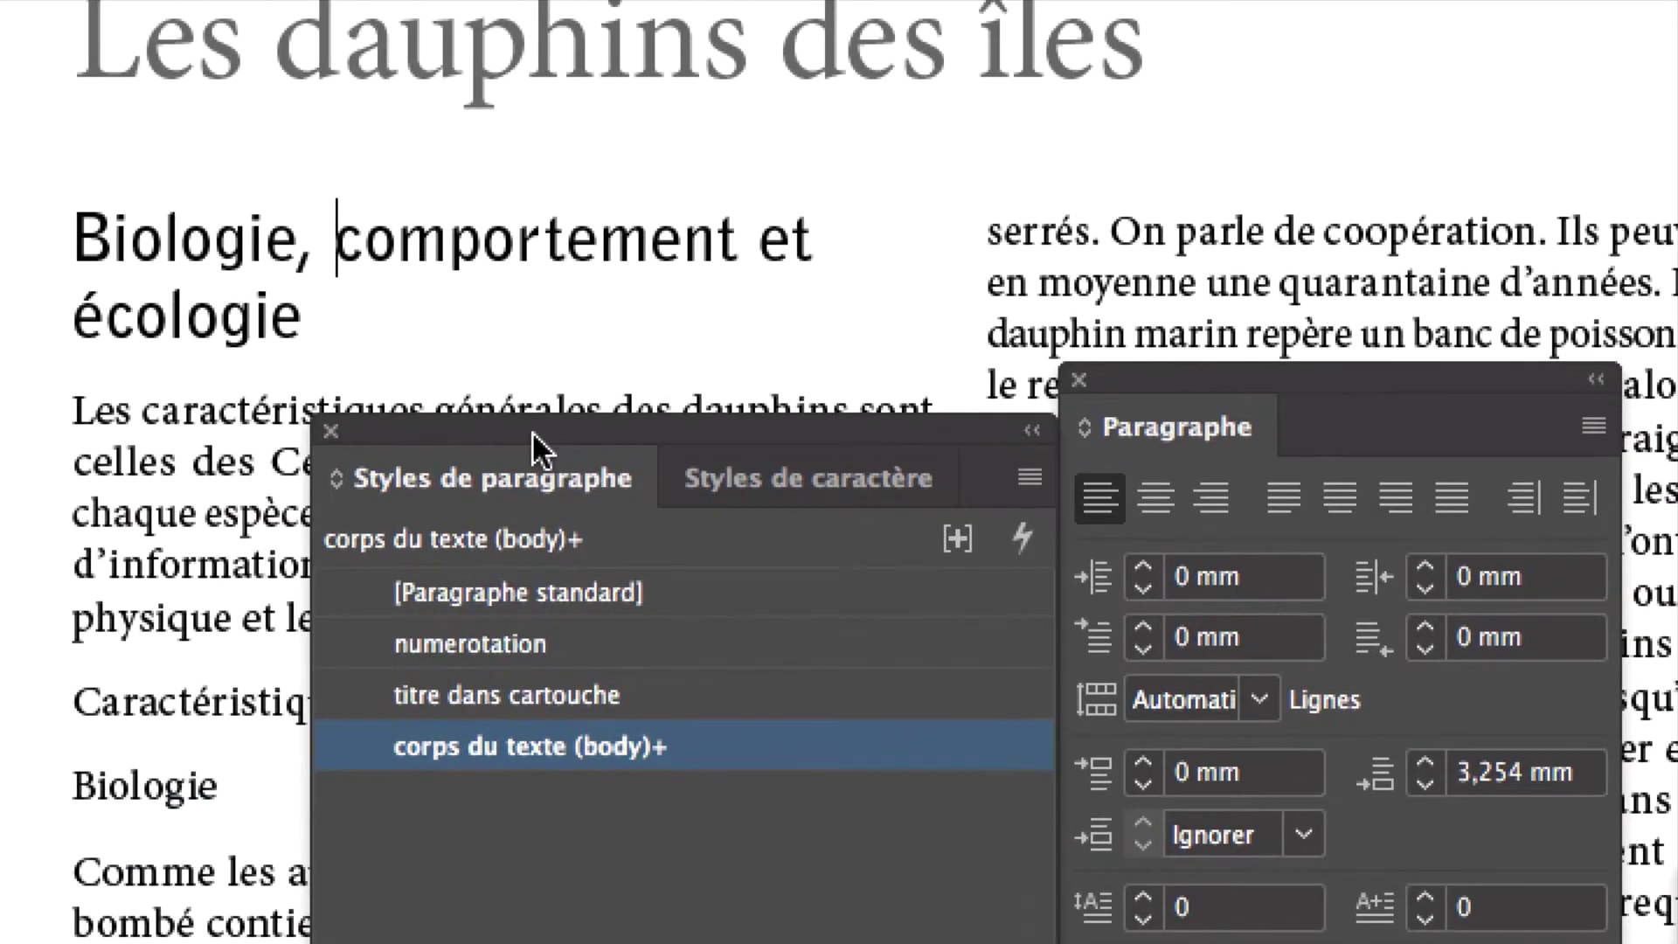
pyautogui.moveTo(533, 432); pyautogui.dragTo(585, 391)
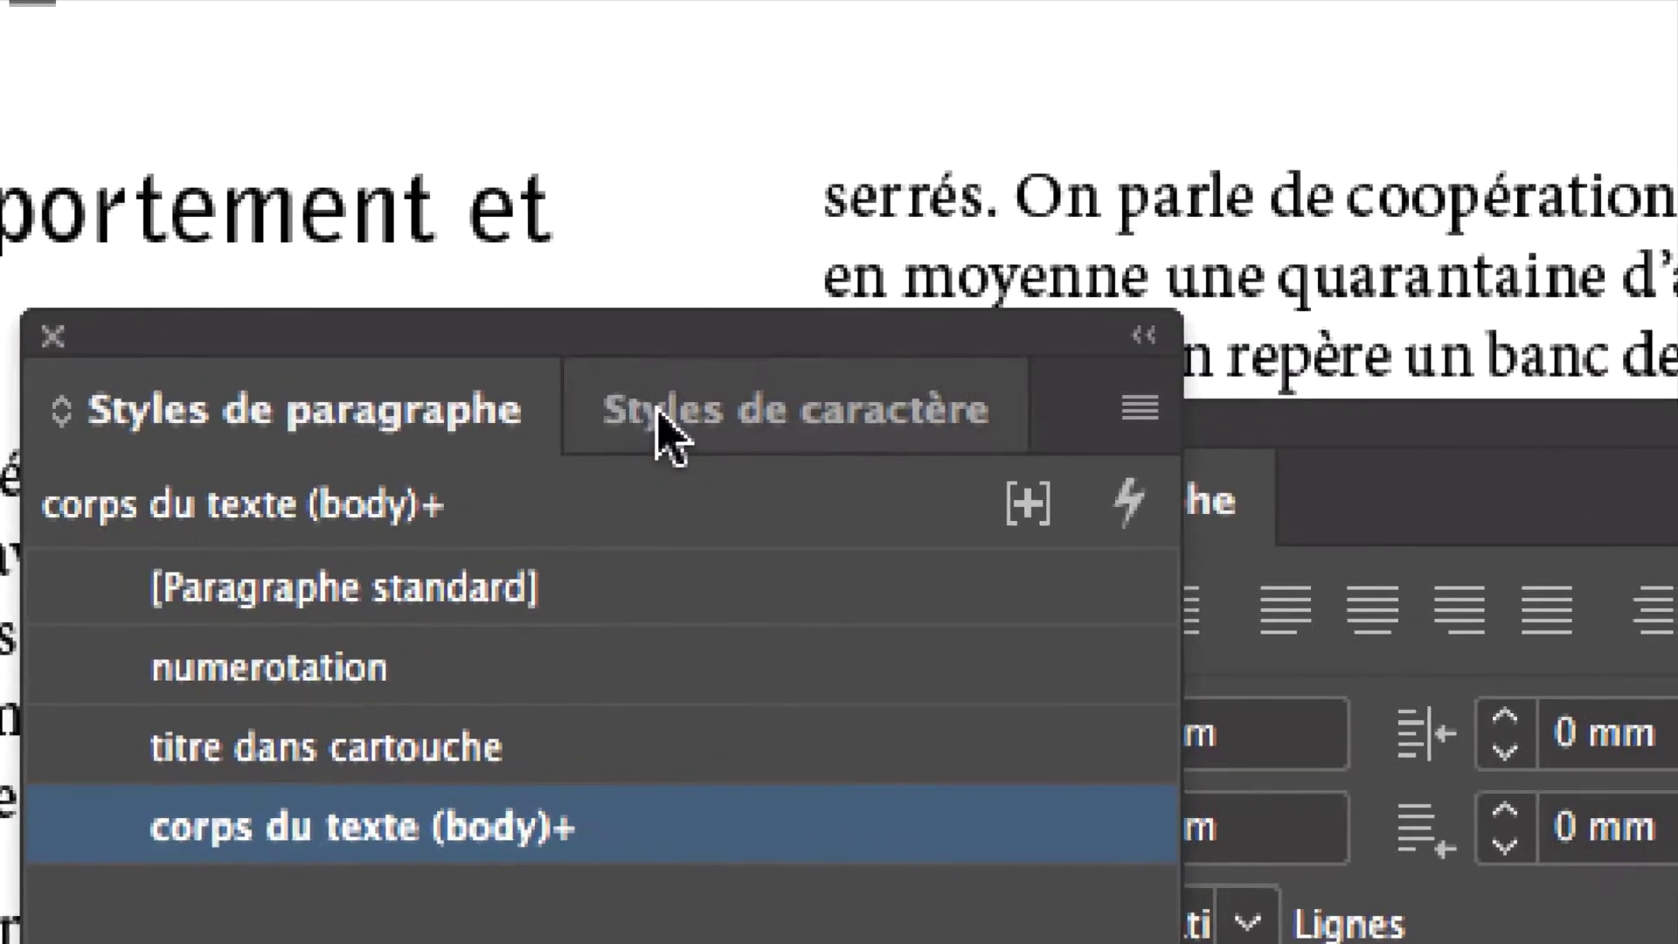
pyautogui.click(909, 402)
pyautogui.click(612, 442)
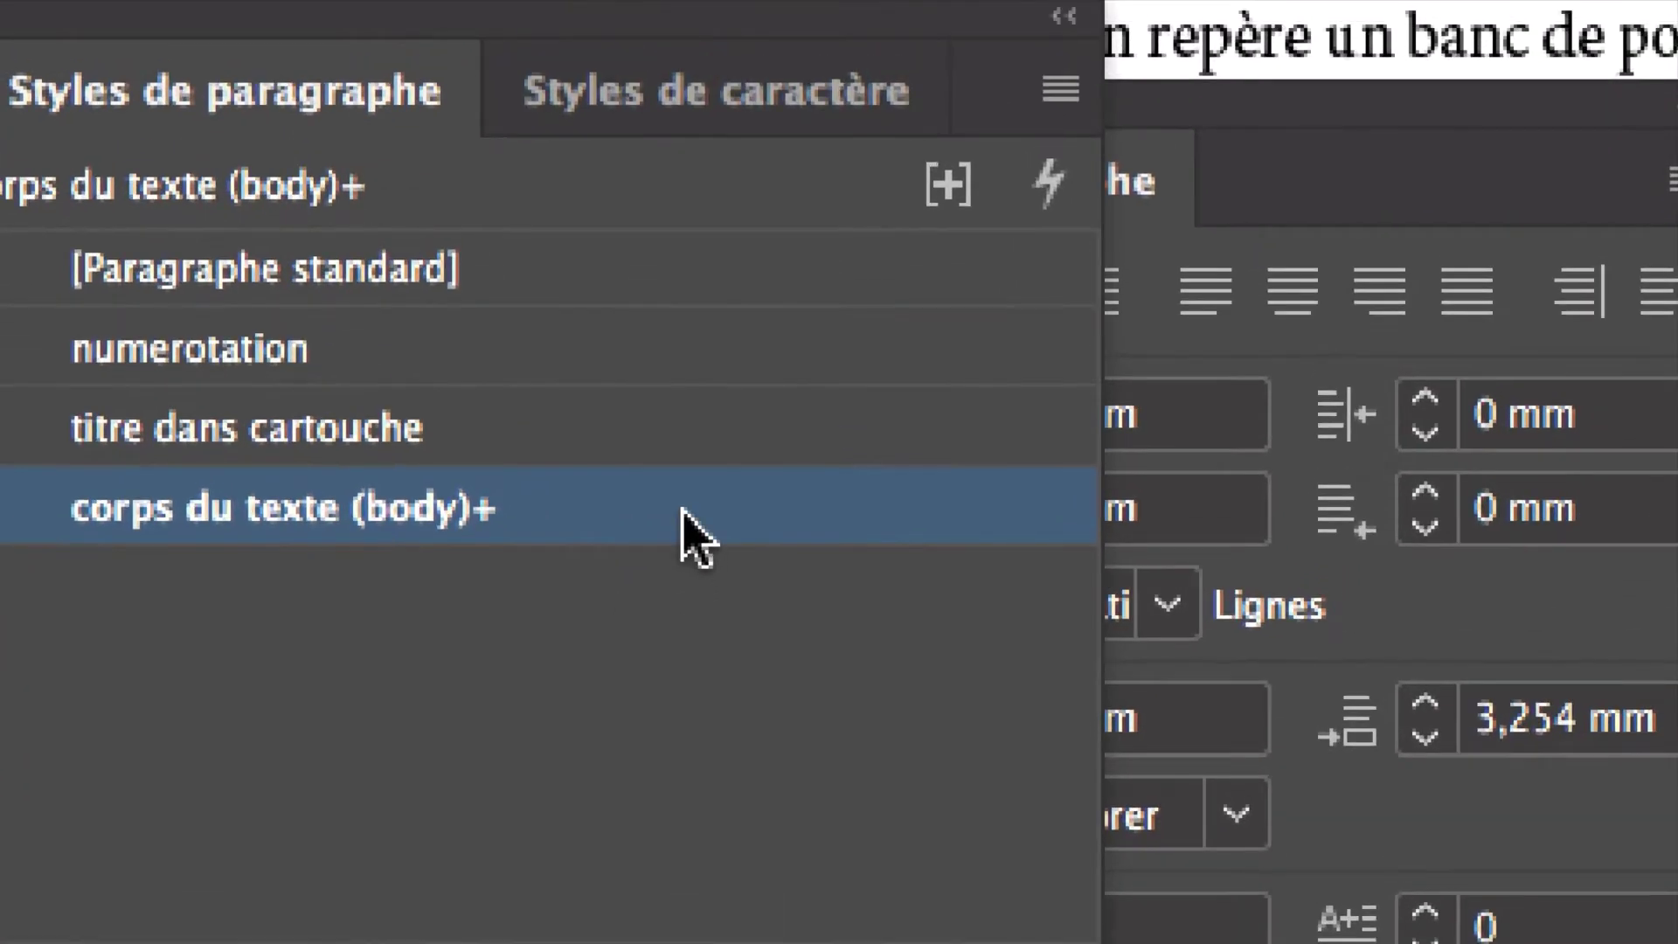
# Examine the heading's overrides on the corps du texte (body) style, keeping the paragraph styles below the heading
pyautogui.moveTo(697, 535)
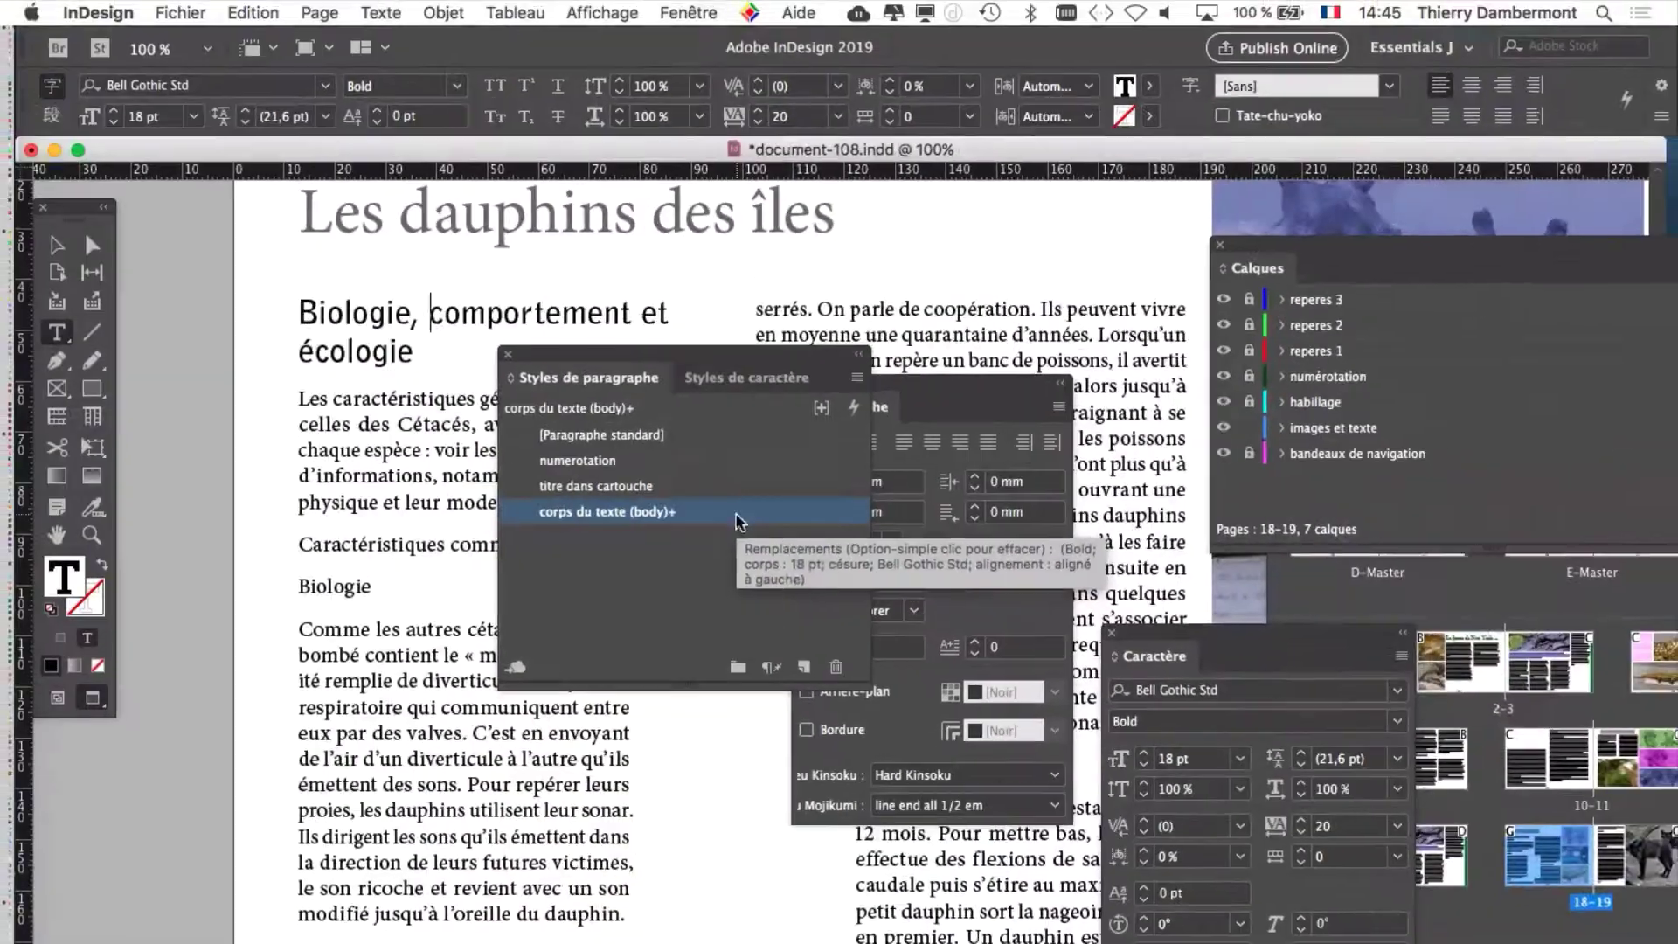
pyautogui.moveTo(788, 353); pyautogui.dragTo(486, 267)
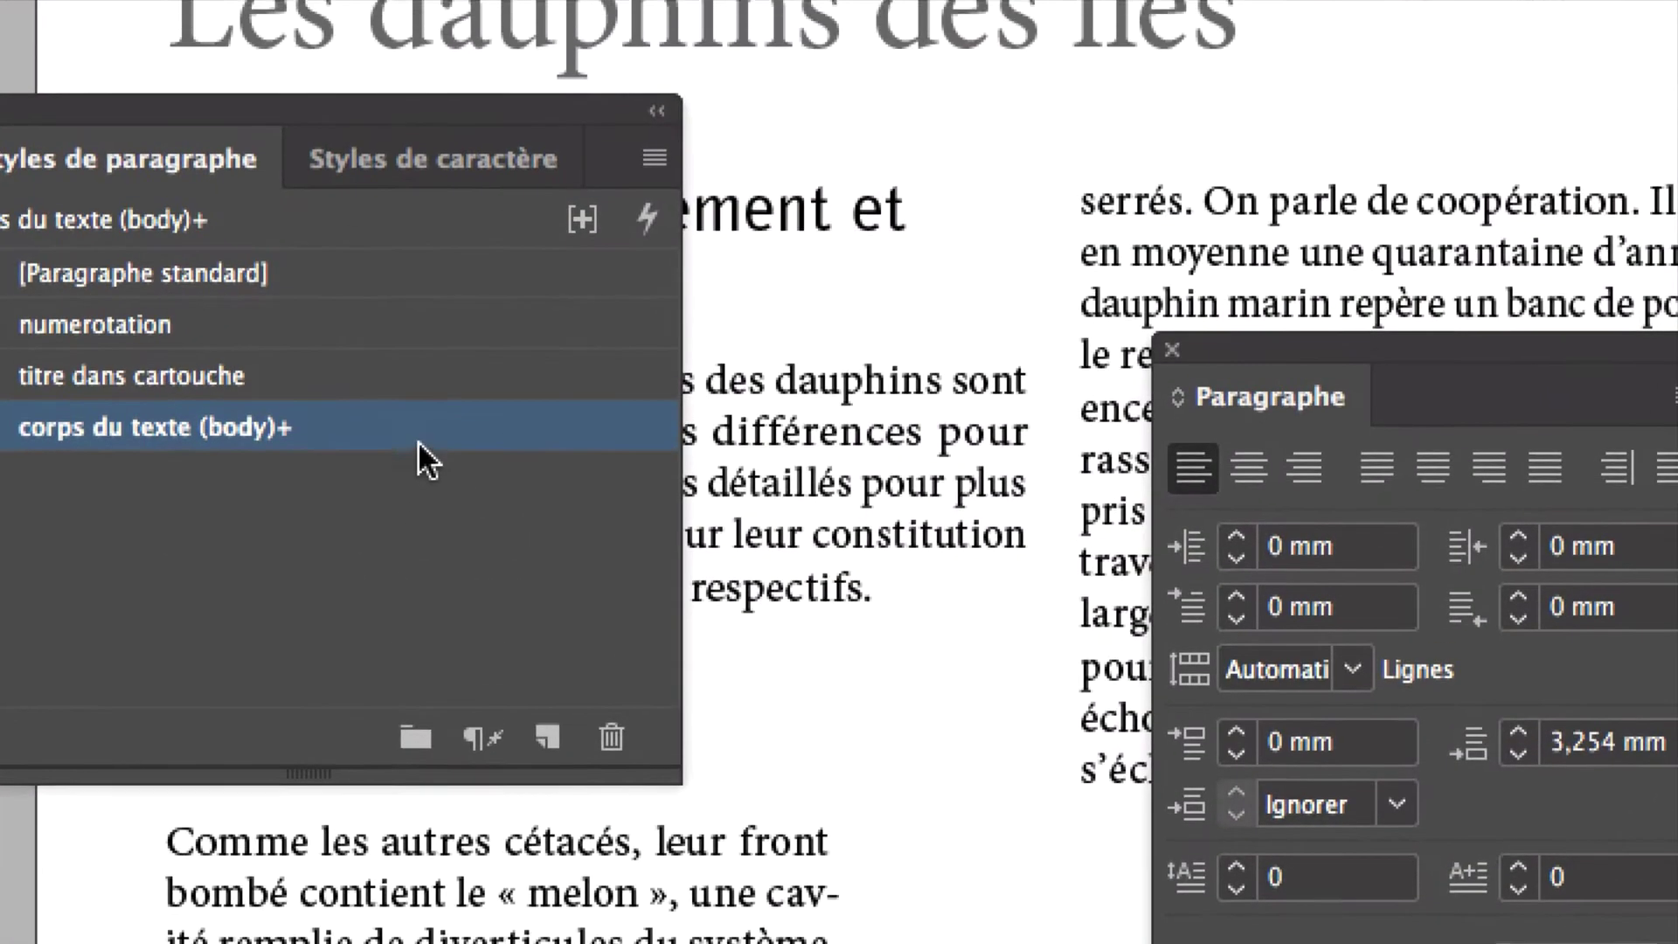
pyautogui.moveTo(439, 372)
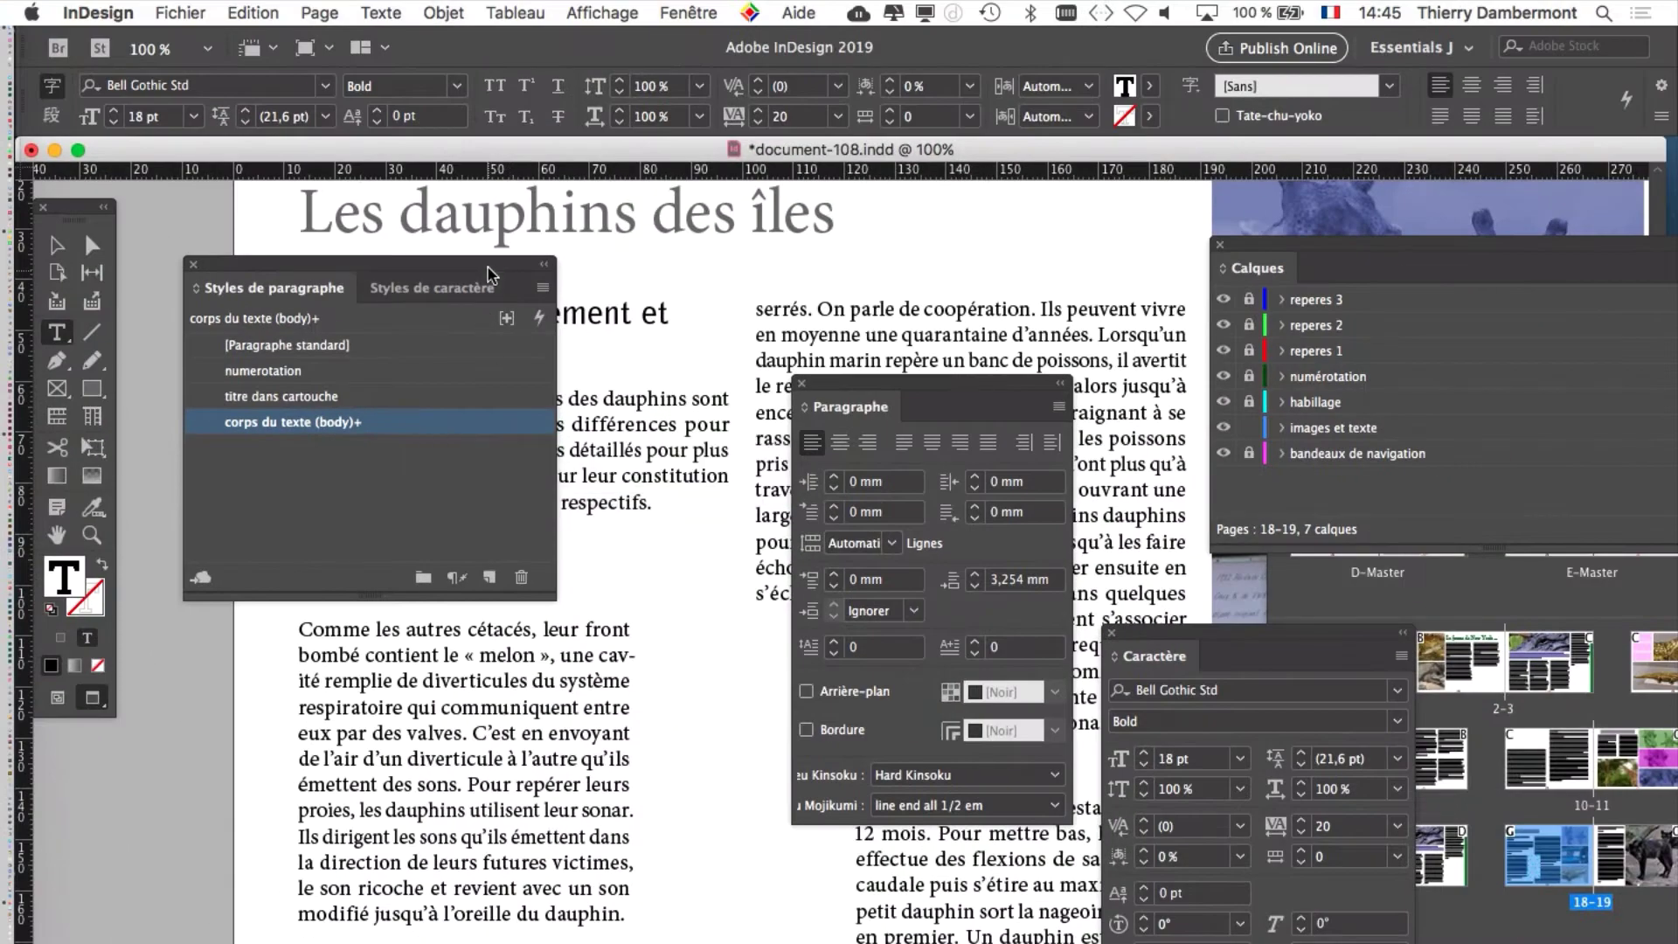
pyautogui.moveTo(490, 269); pyautogui.dragTo(622, 417)
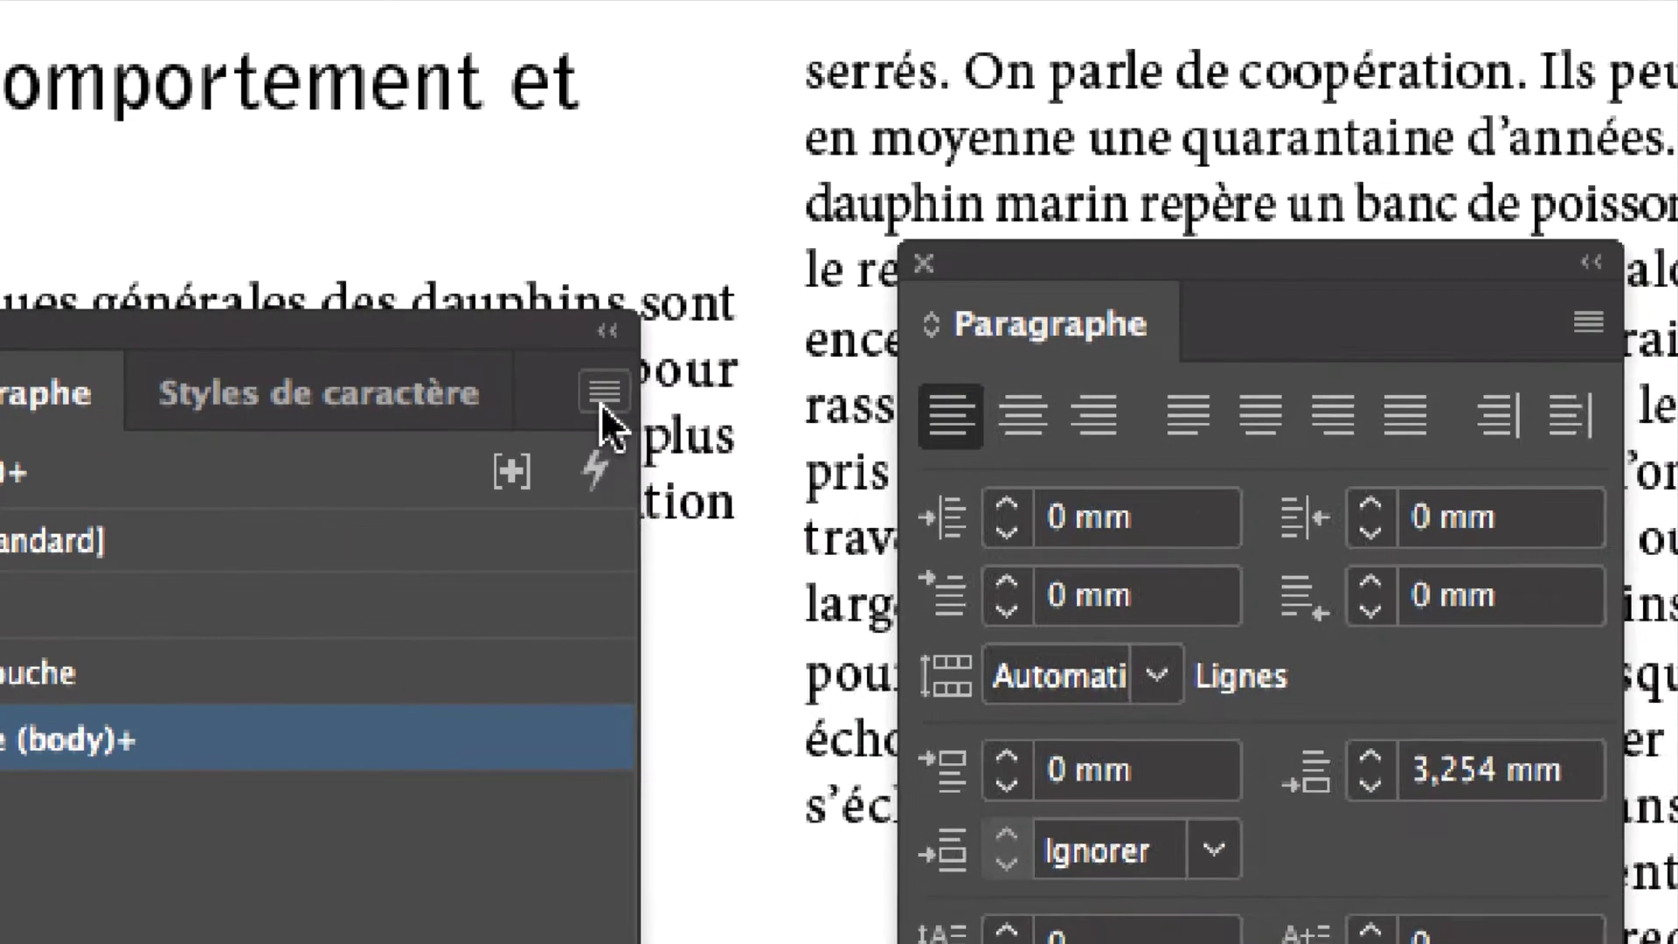
# Start a new paragraph style from the heading and name it "titre de second niveau"
pyautogui.click(603, 398)
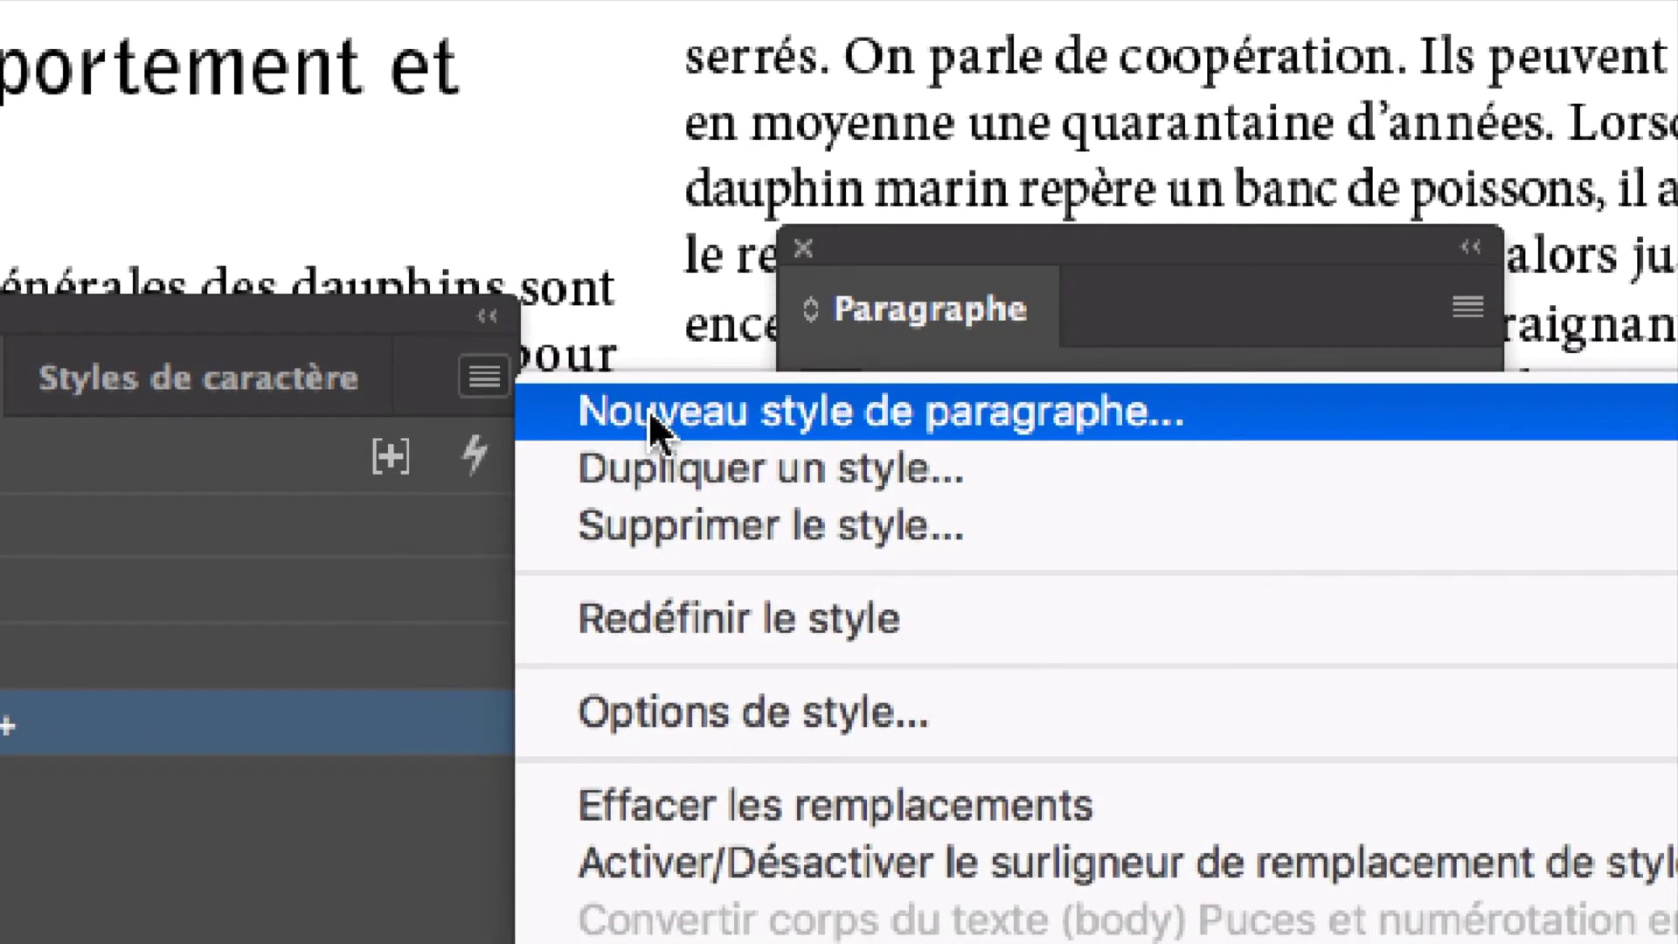
pyautogui.click(651, 415)
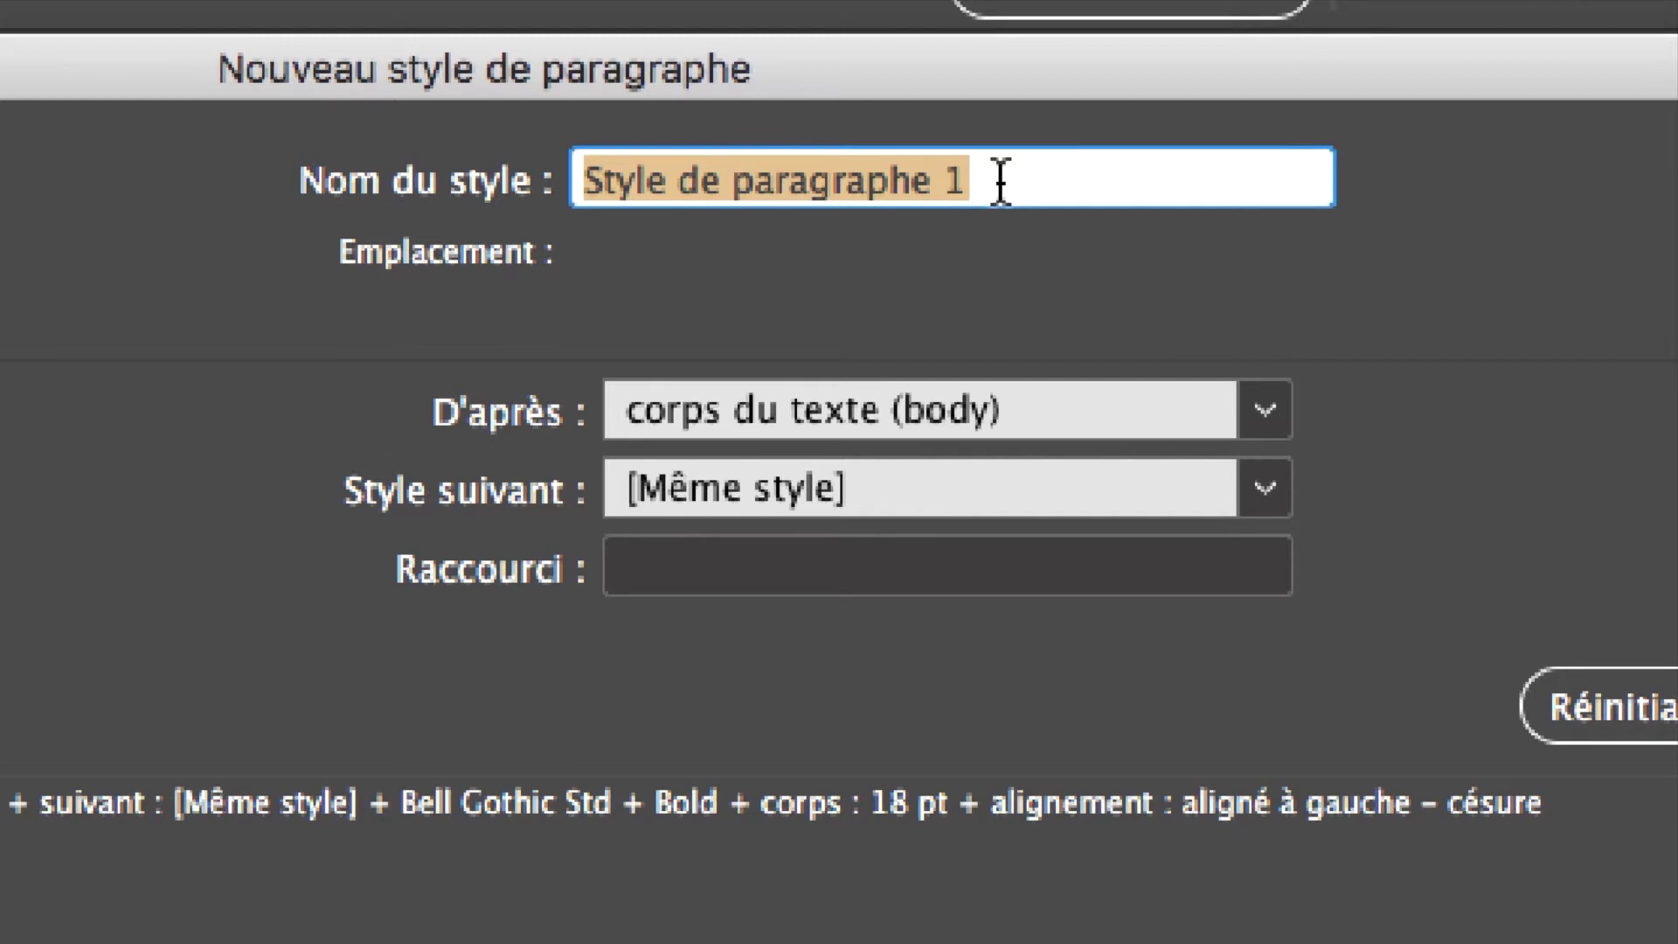
pyautogui.write('titre de sec')
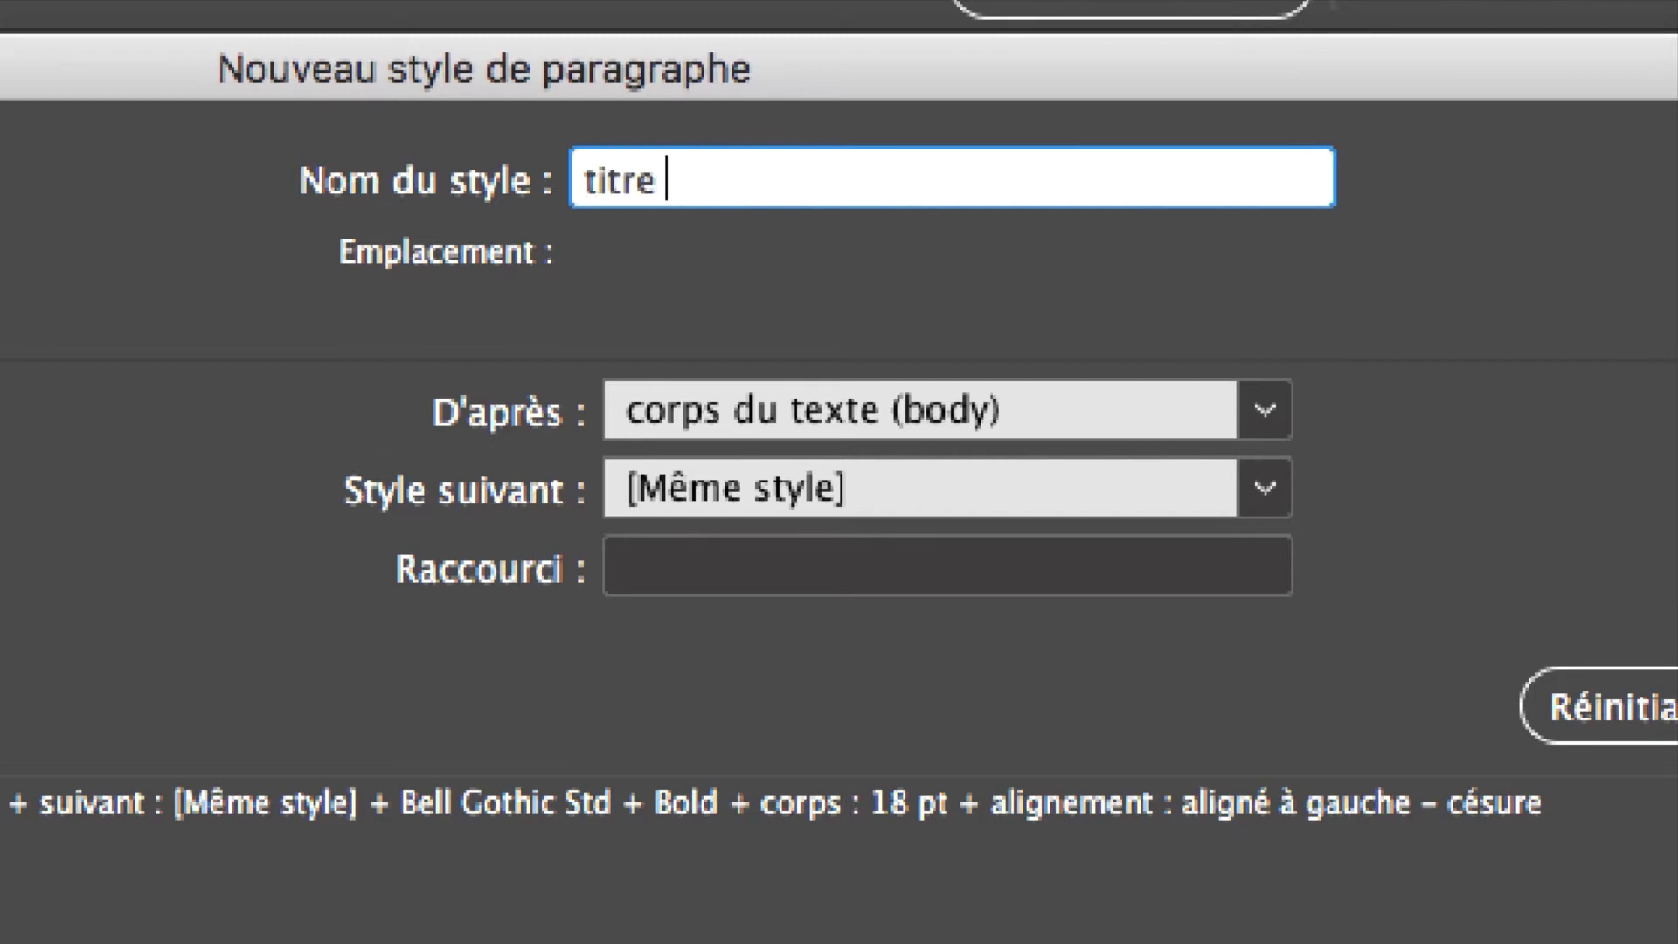
pyautogui.write('ond niveau')
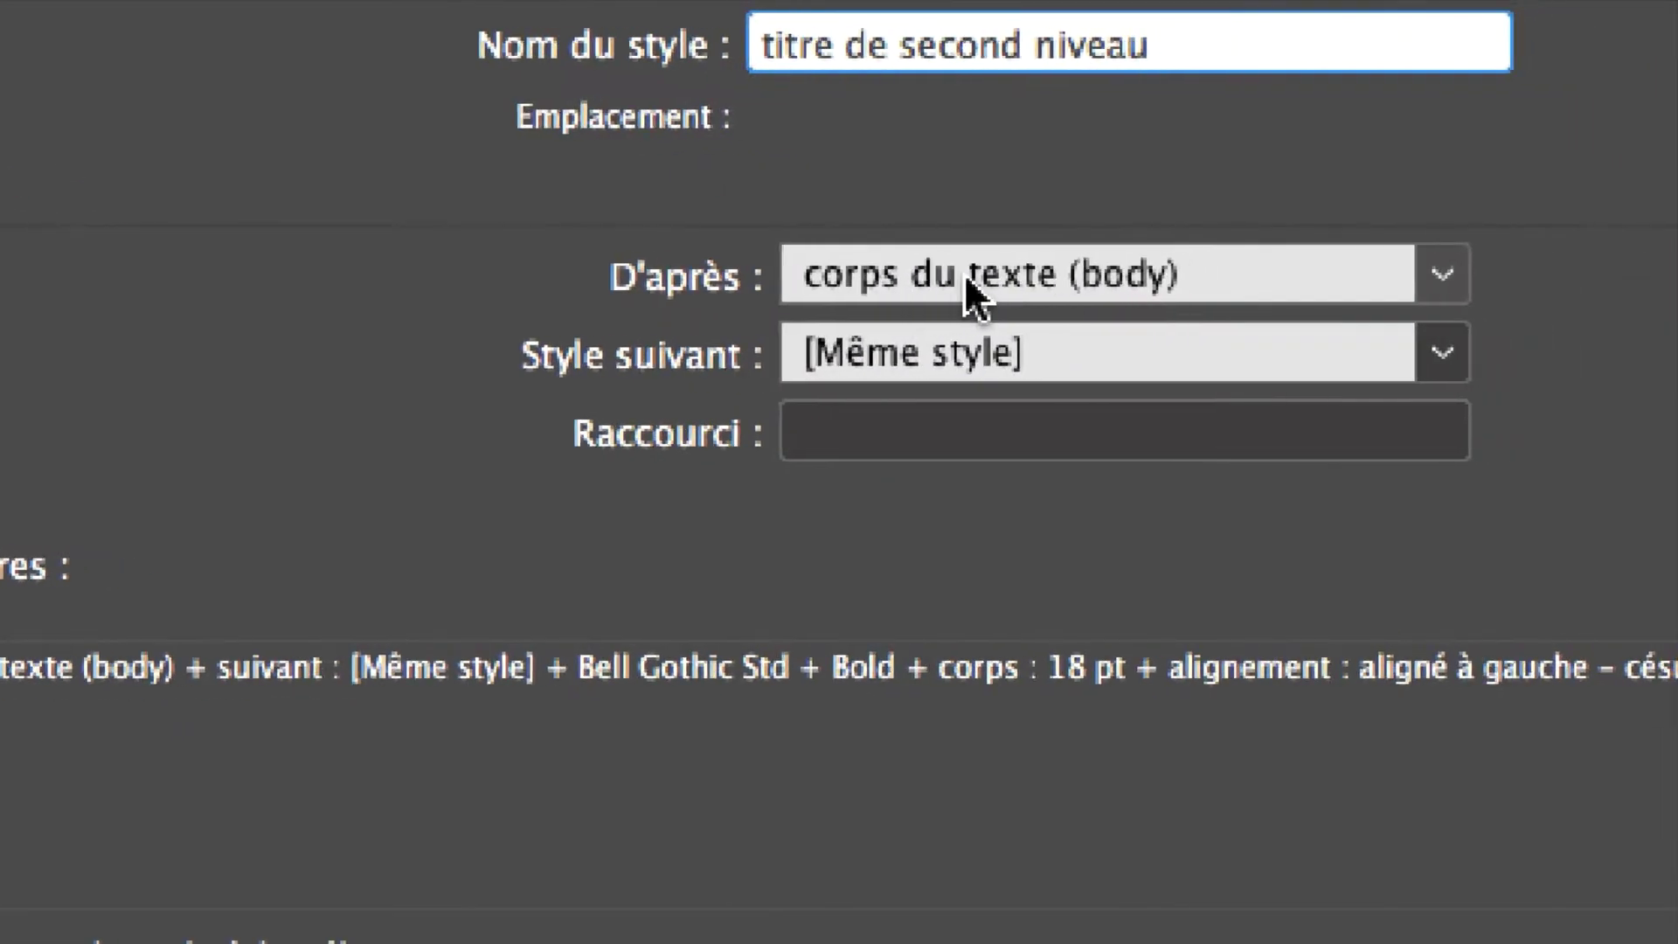
# Base the new style (D'après) on [Aucun style], after comparing that choice with corps du texte (body)
pyautogui.click(970, 288)
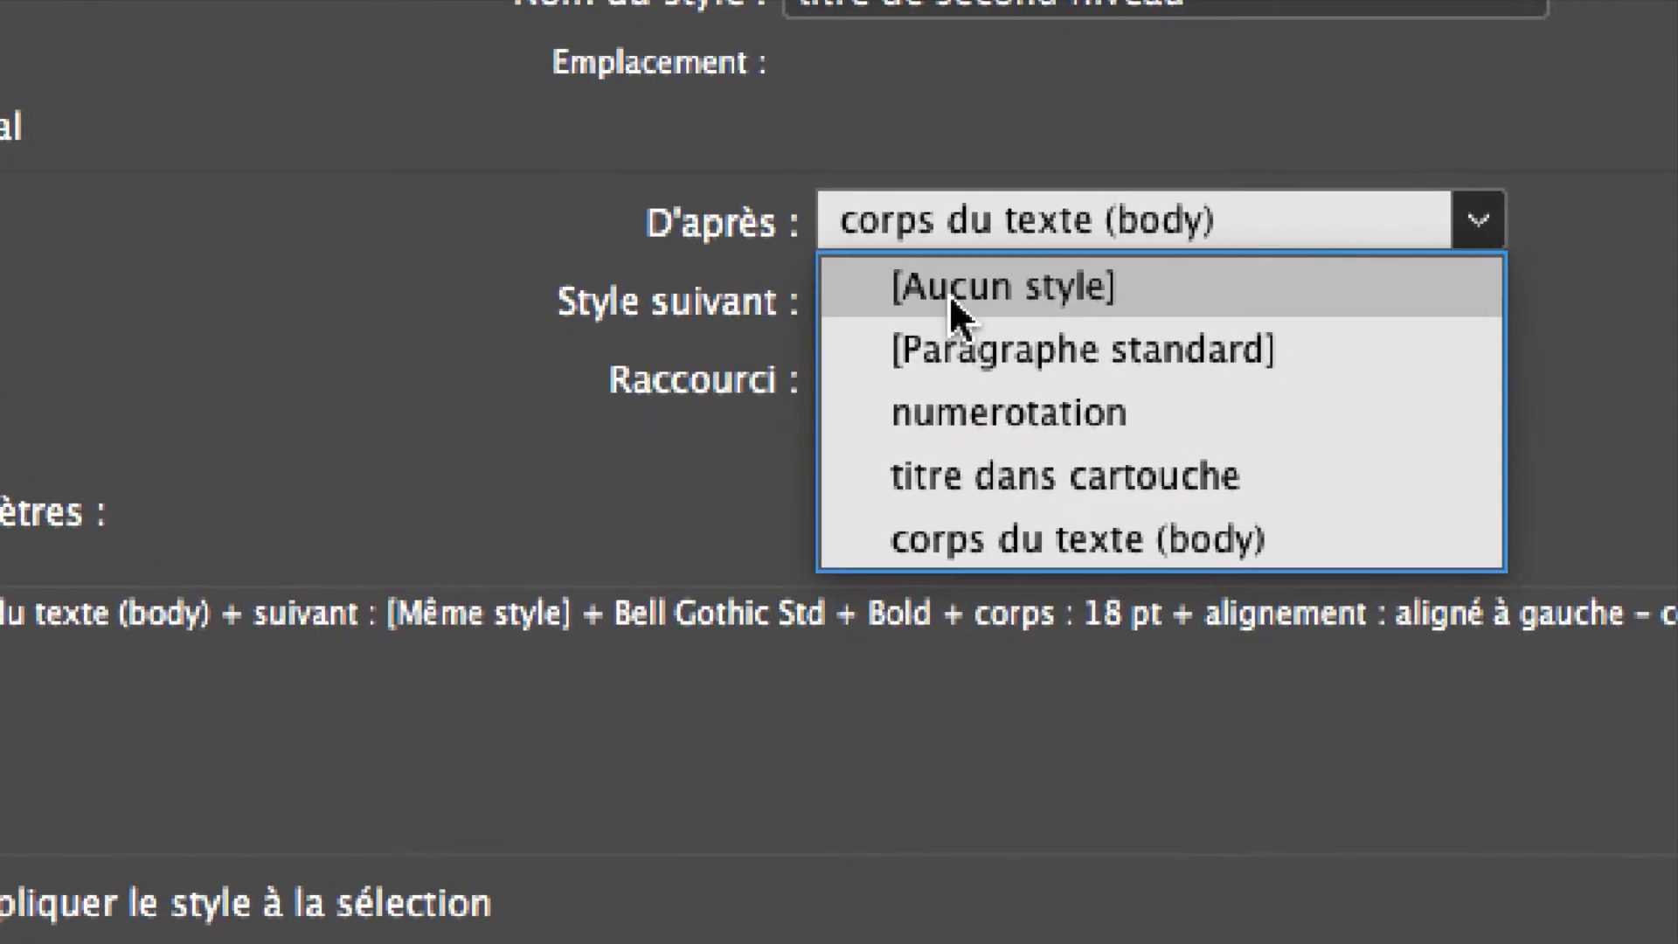
pyautogui.click(949, 295)
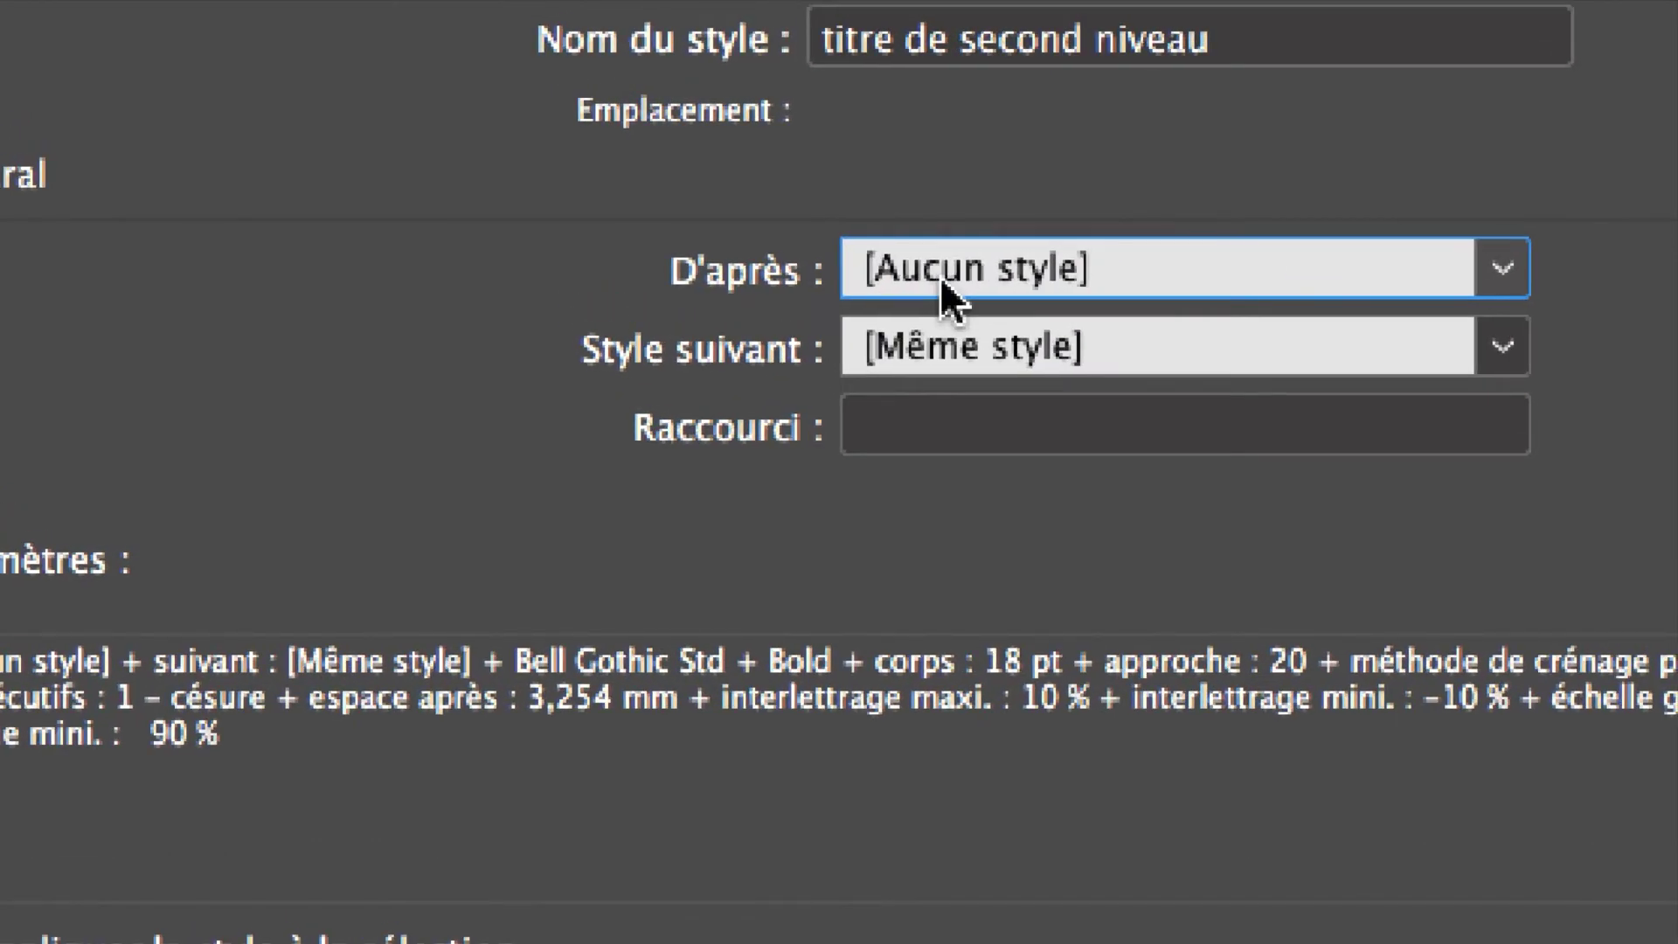
pyautogui.click(941, 276)
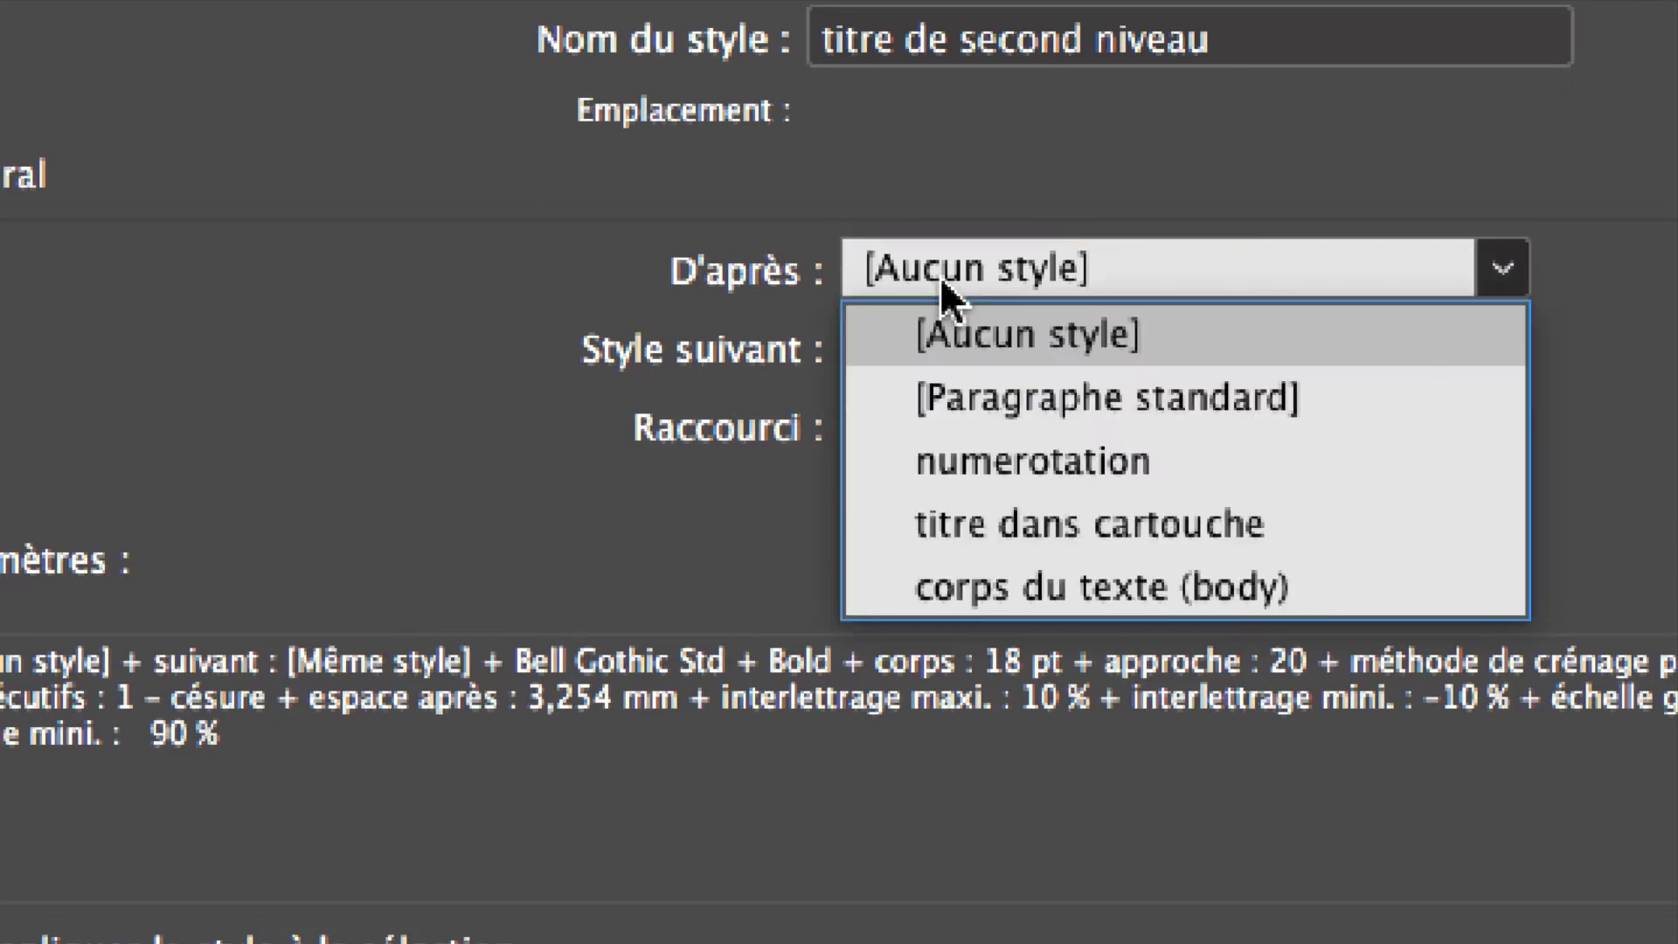
pyautogui.click(954, 360)
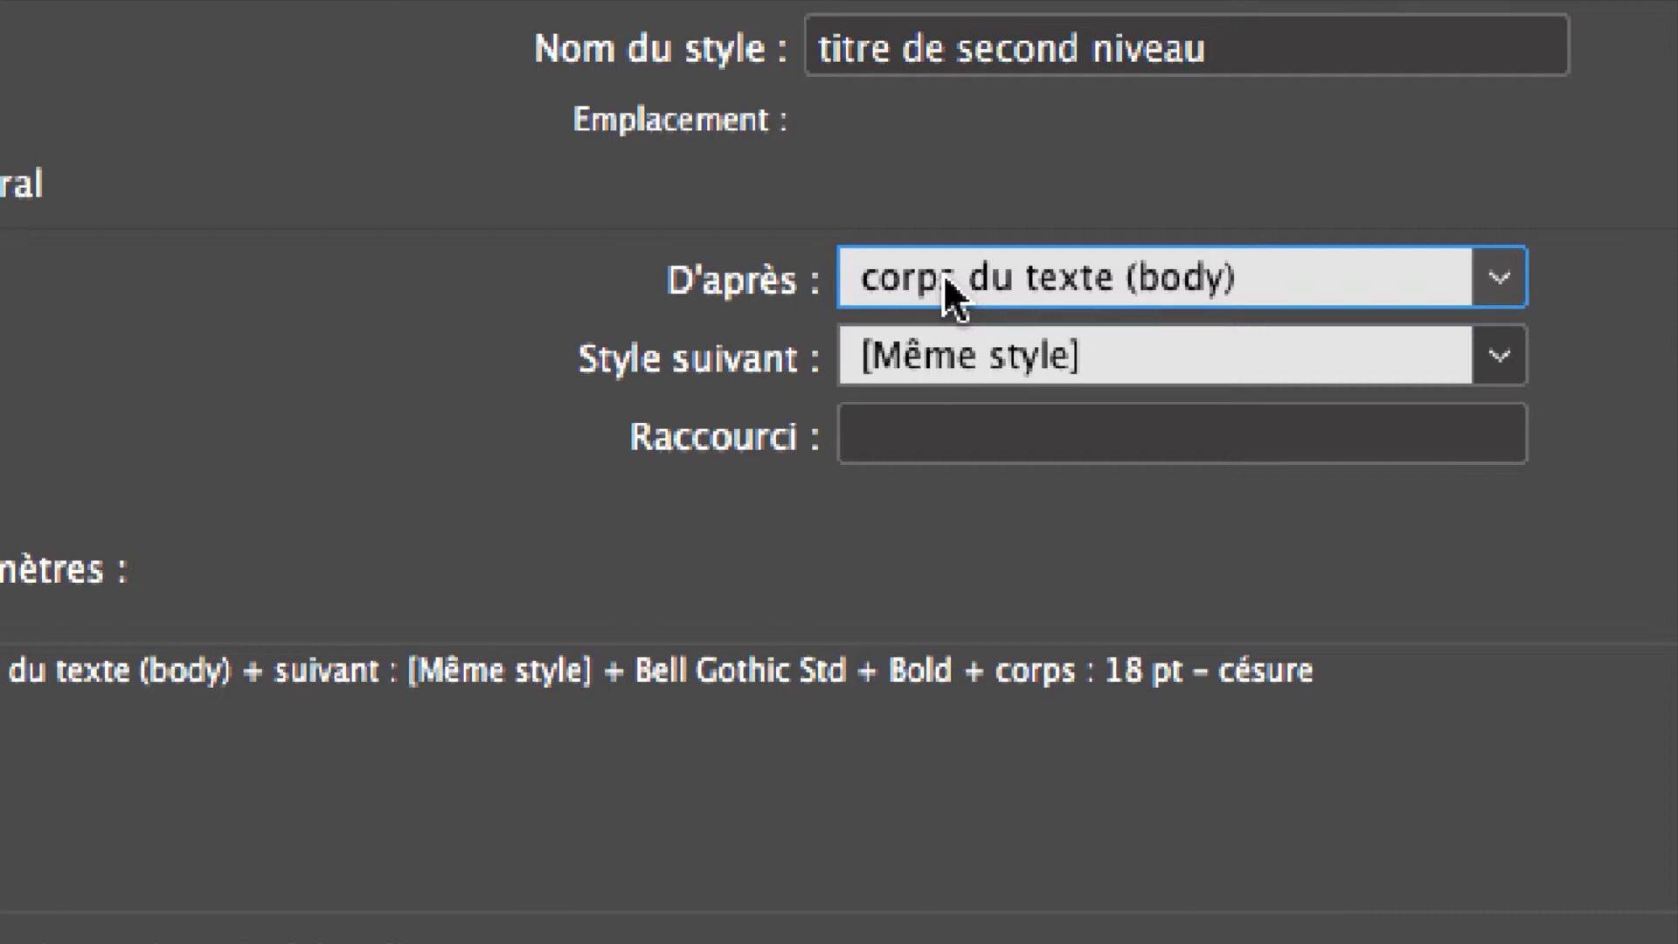
pyautogui.click(945, 276)
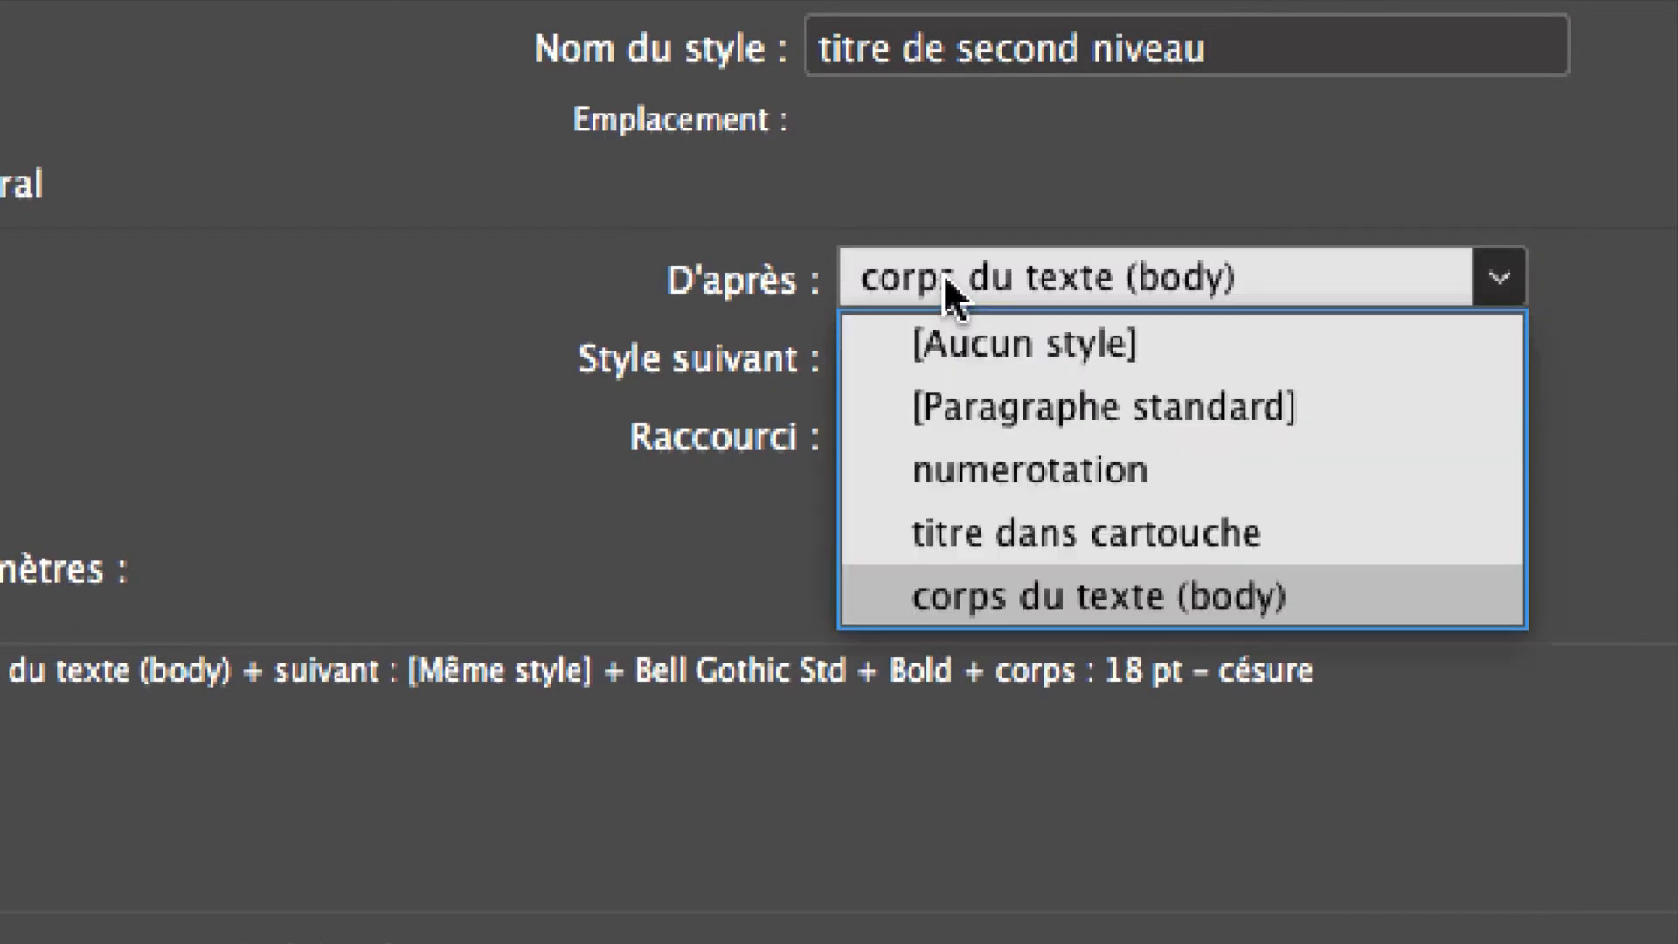
pyautogui.click(979, 339)
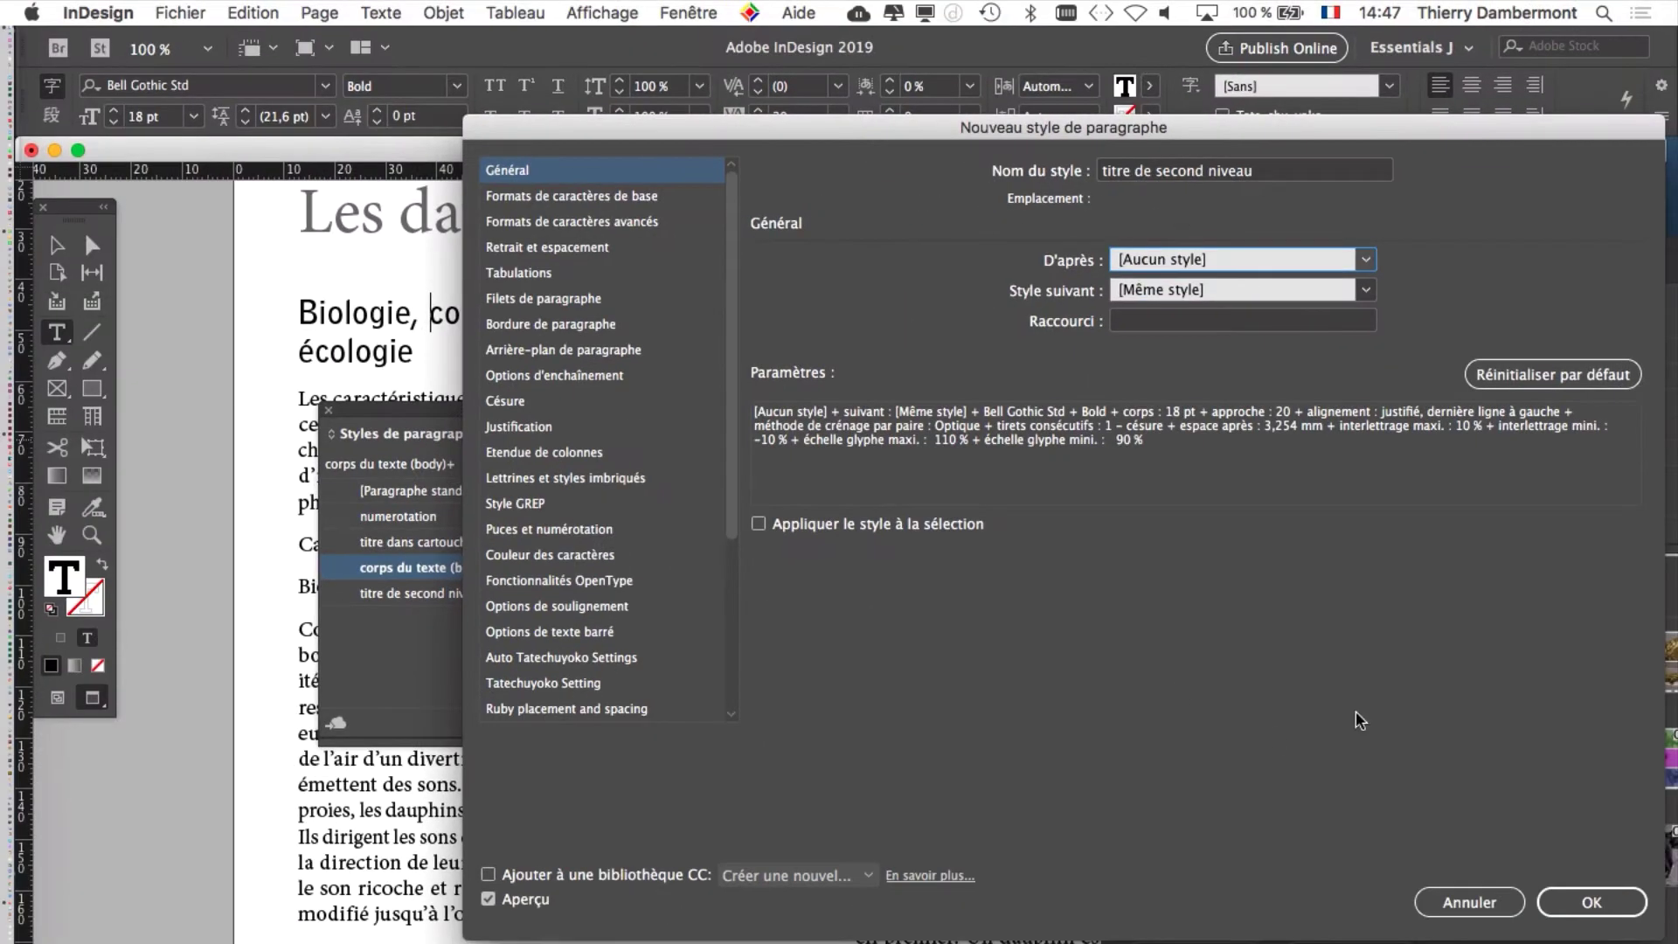
# Review the new style's basic character formats and its indents and spacing, and create the style
pyautogui.moveTo(694, 138); pyautogui.dragTo(835, 143)
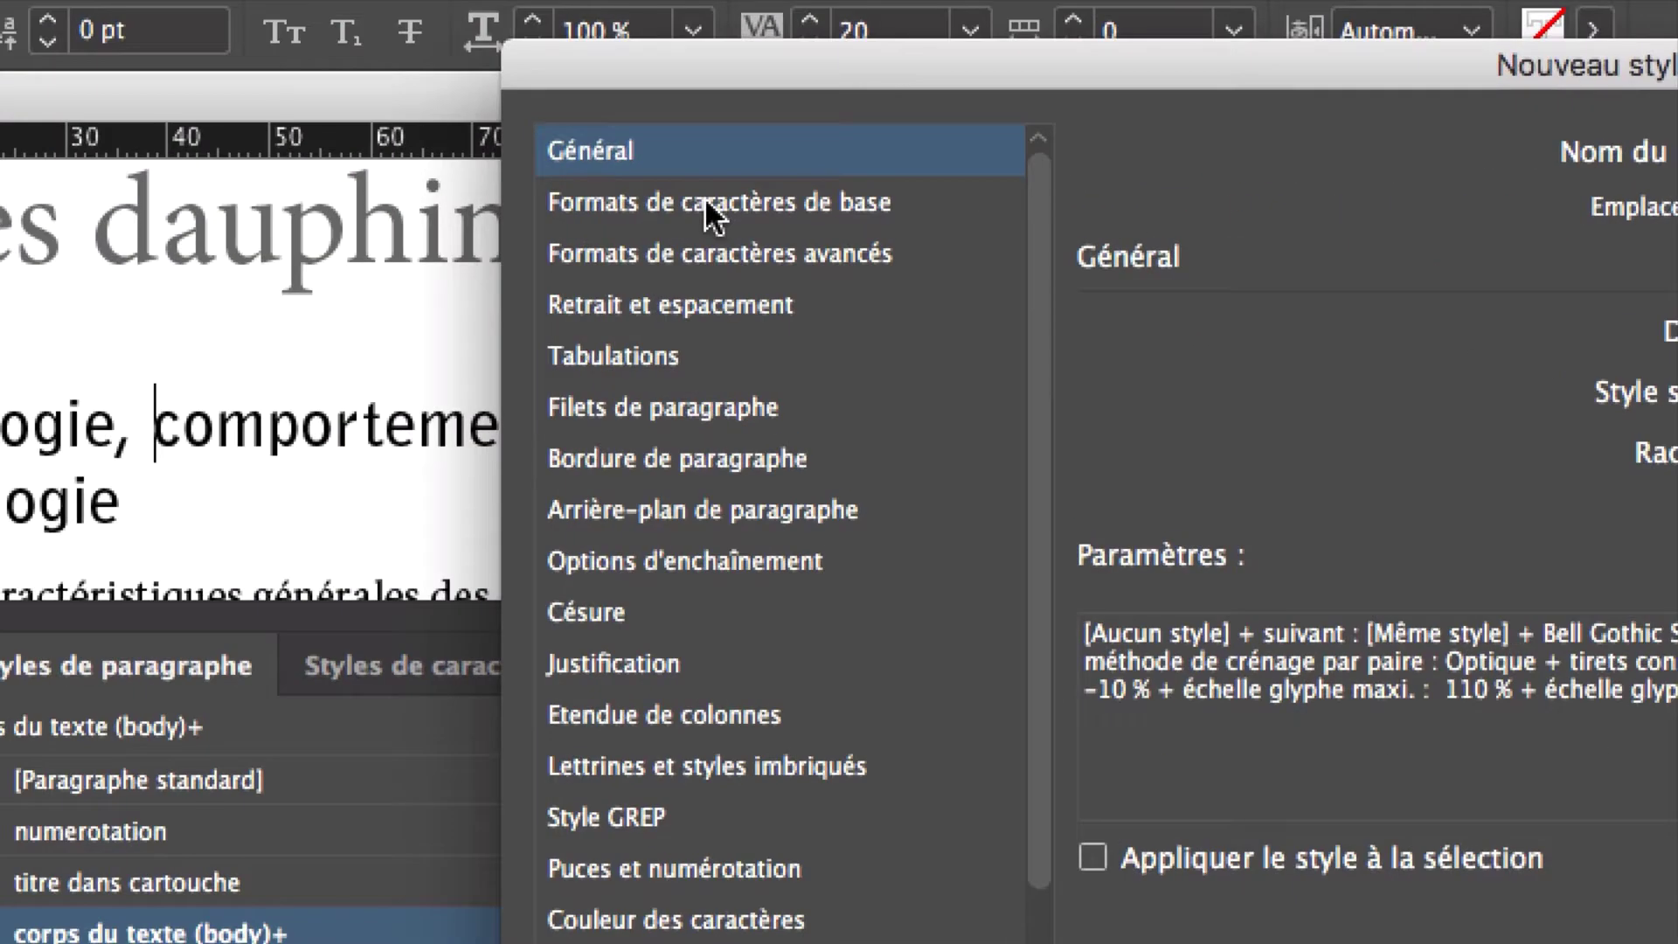
pyautogui.click(705, 202)
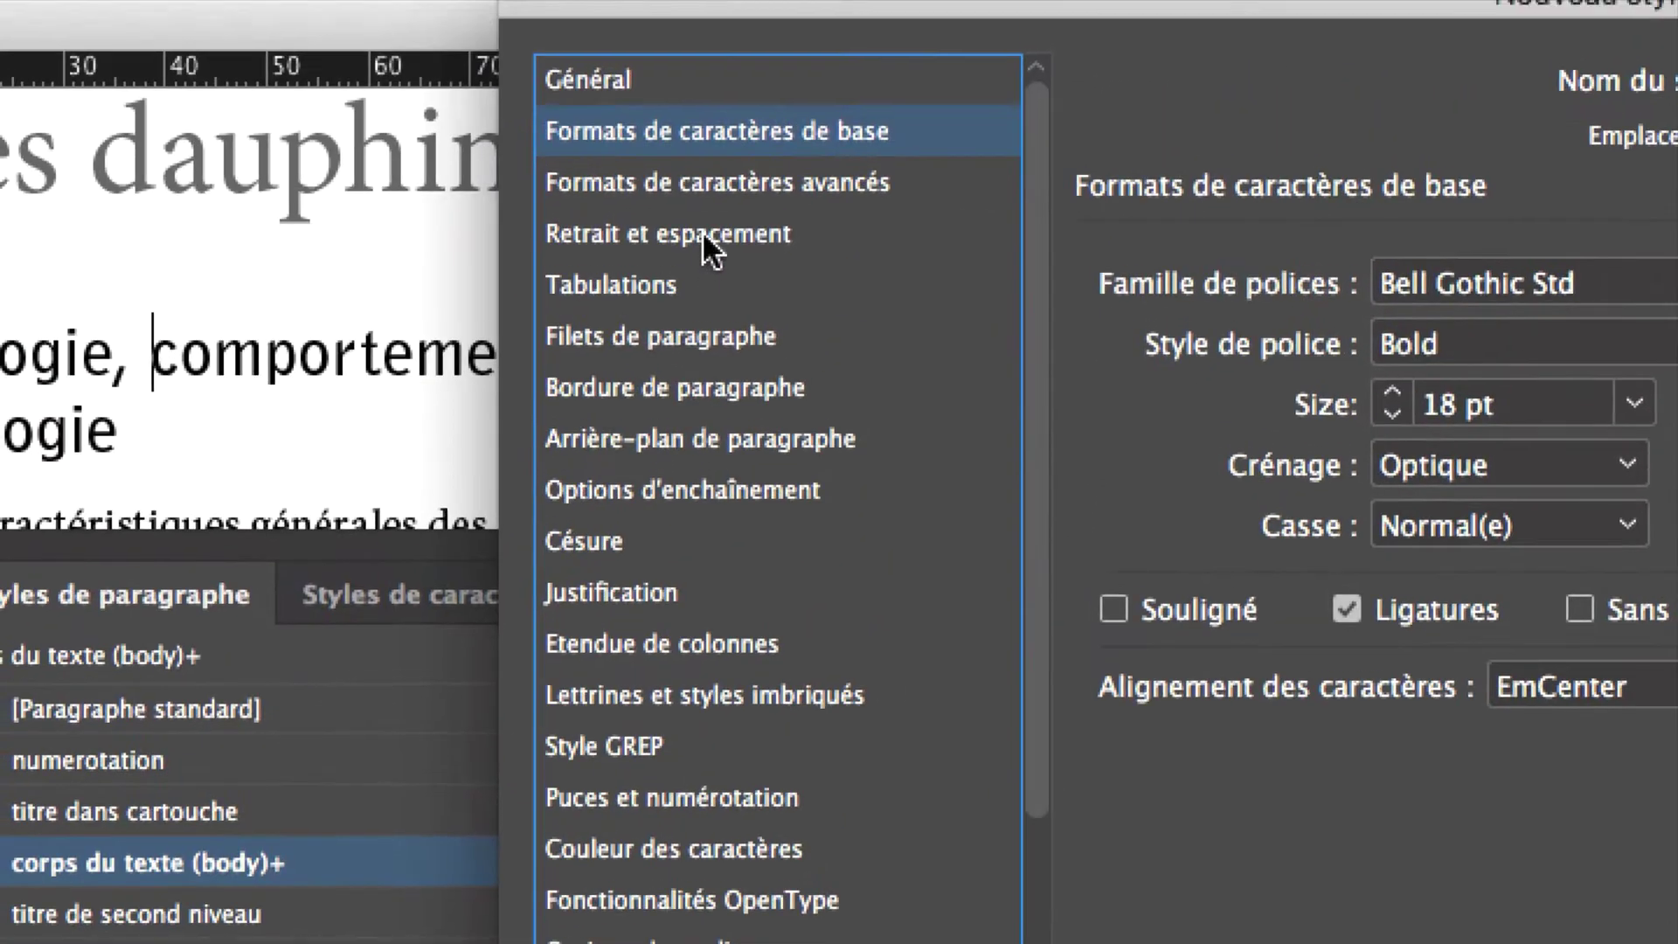
pyautogui.click(703, 232)
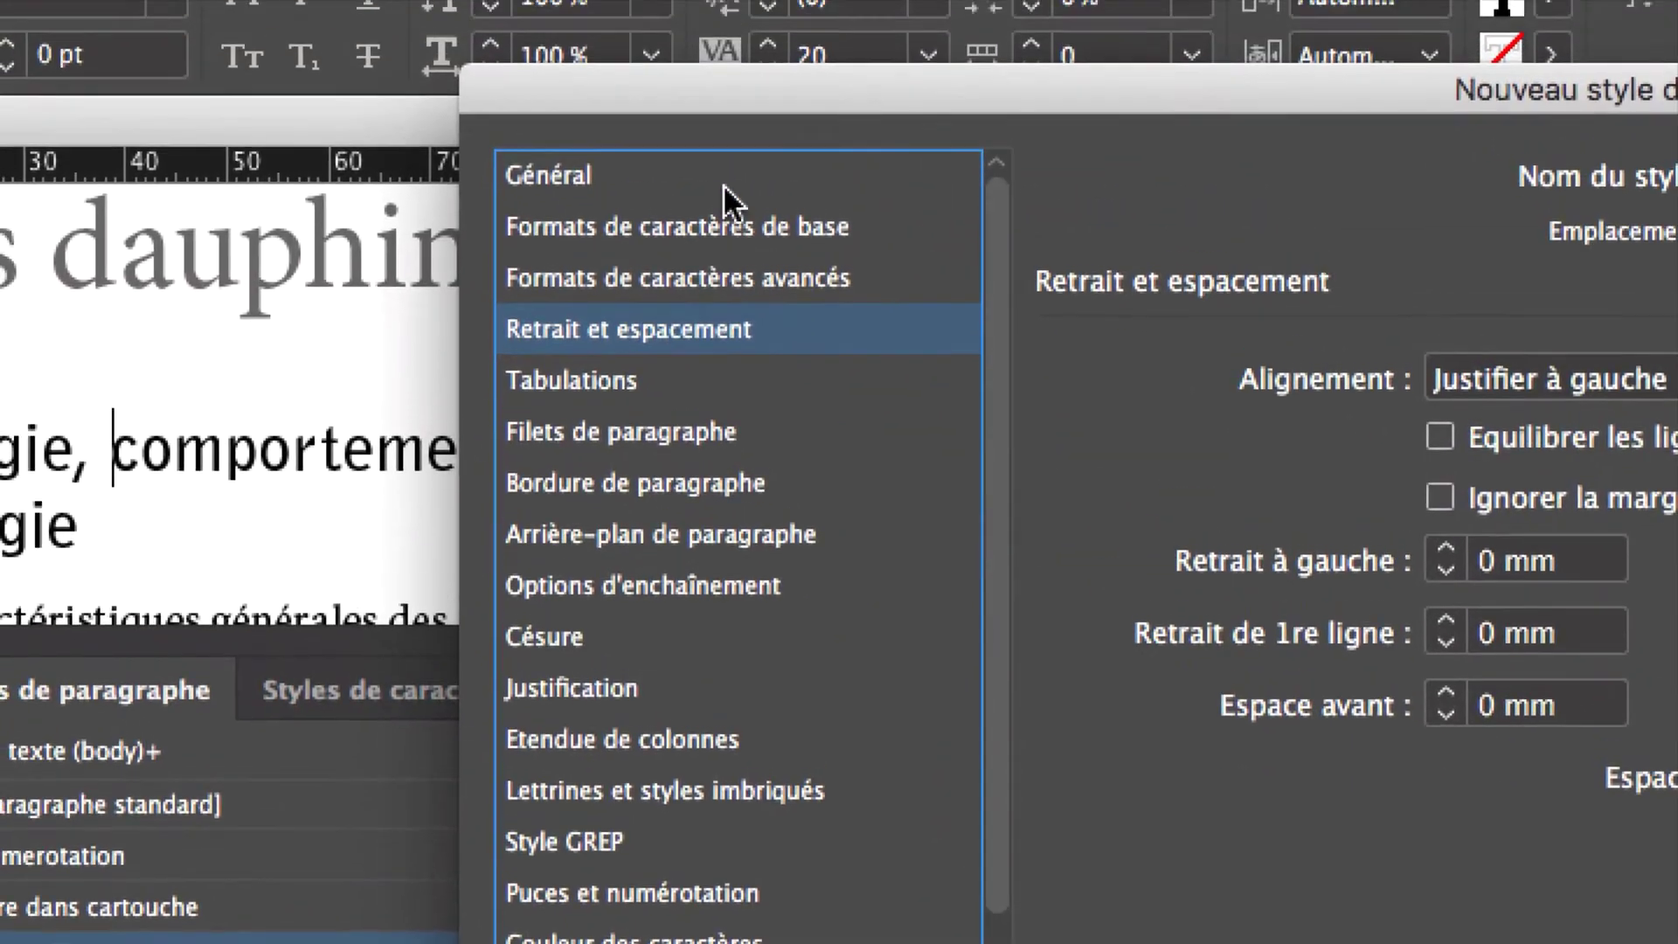
pyautogui.click(730, 198)
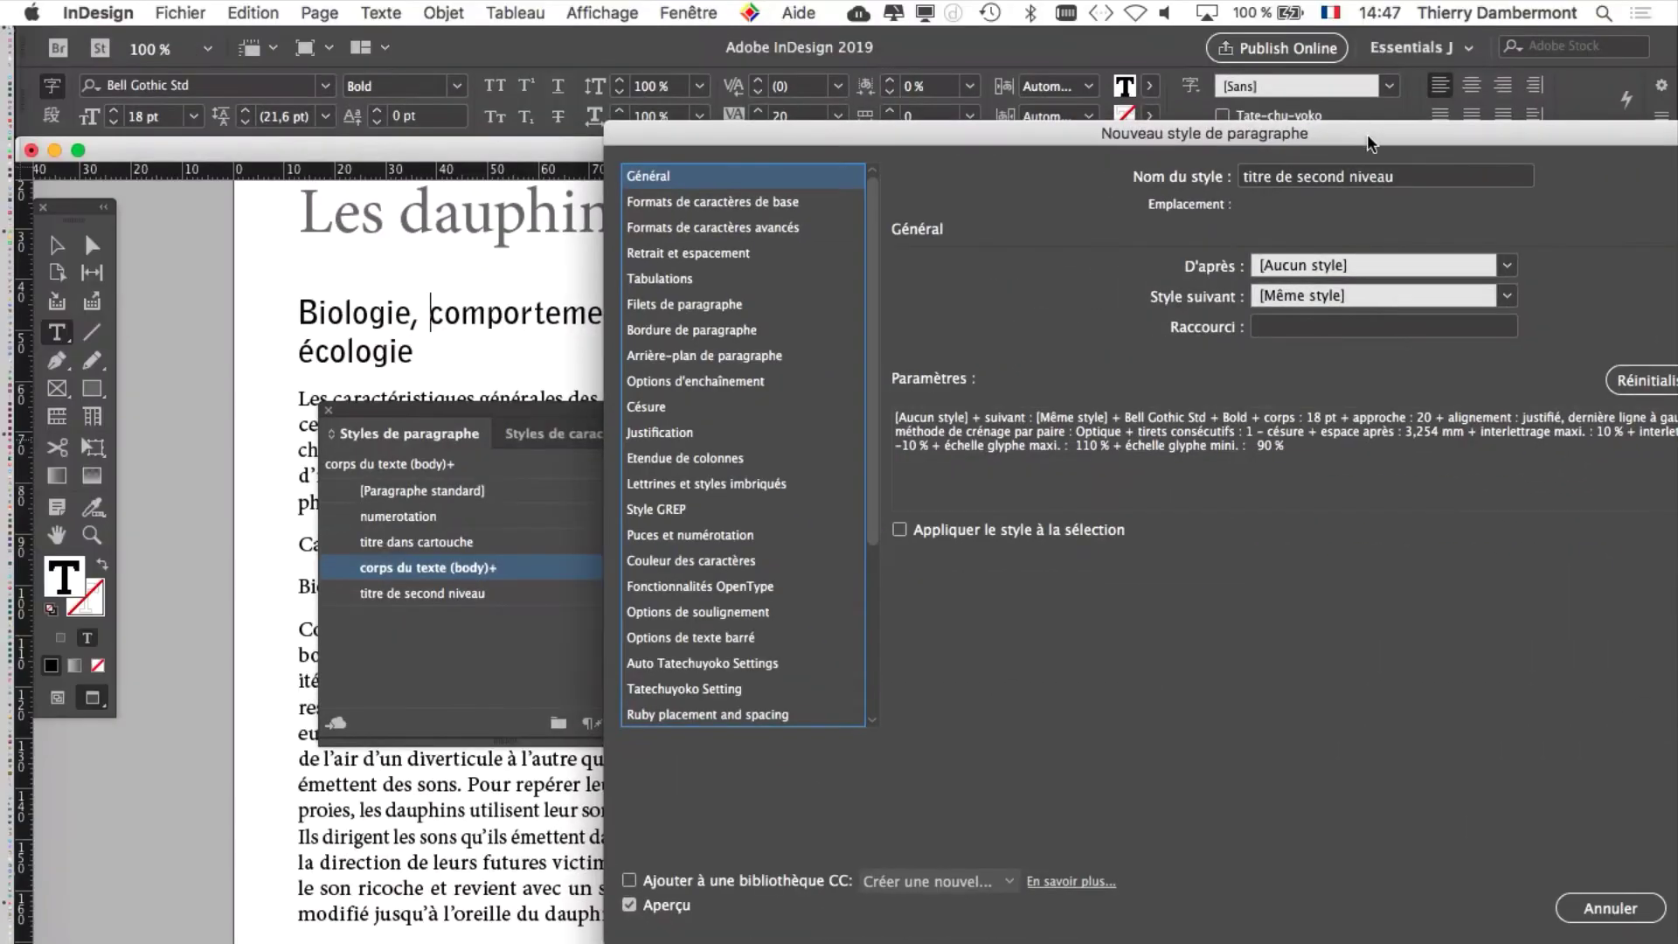
pyautogui.moveTo(1369, 142); pyautogui.dragTo(1022, 122)
pyautogui.click(1401, 884)
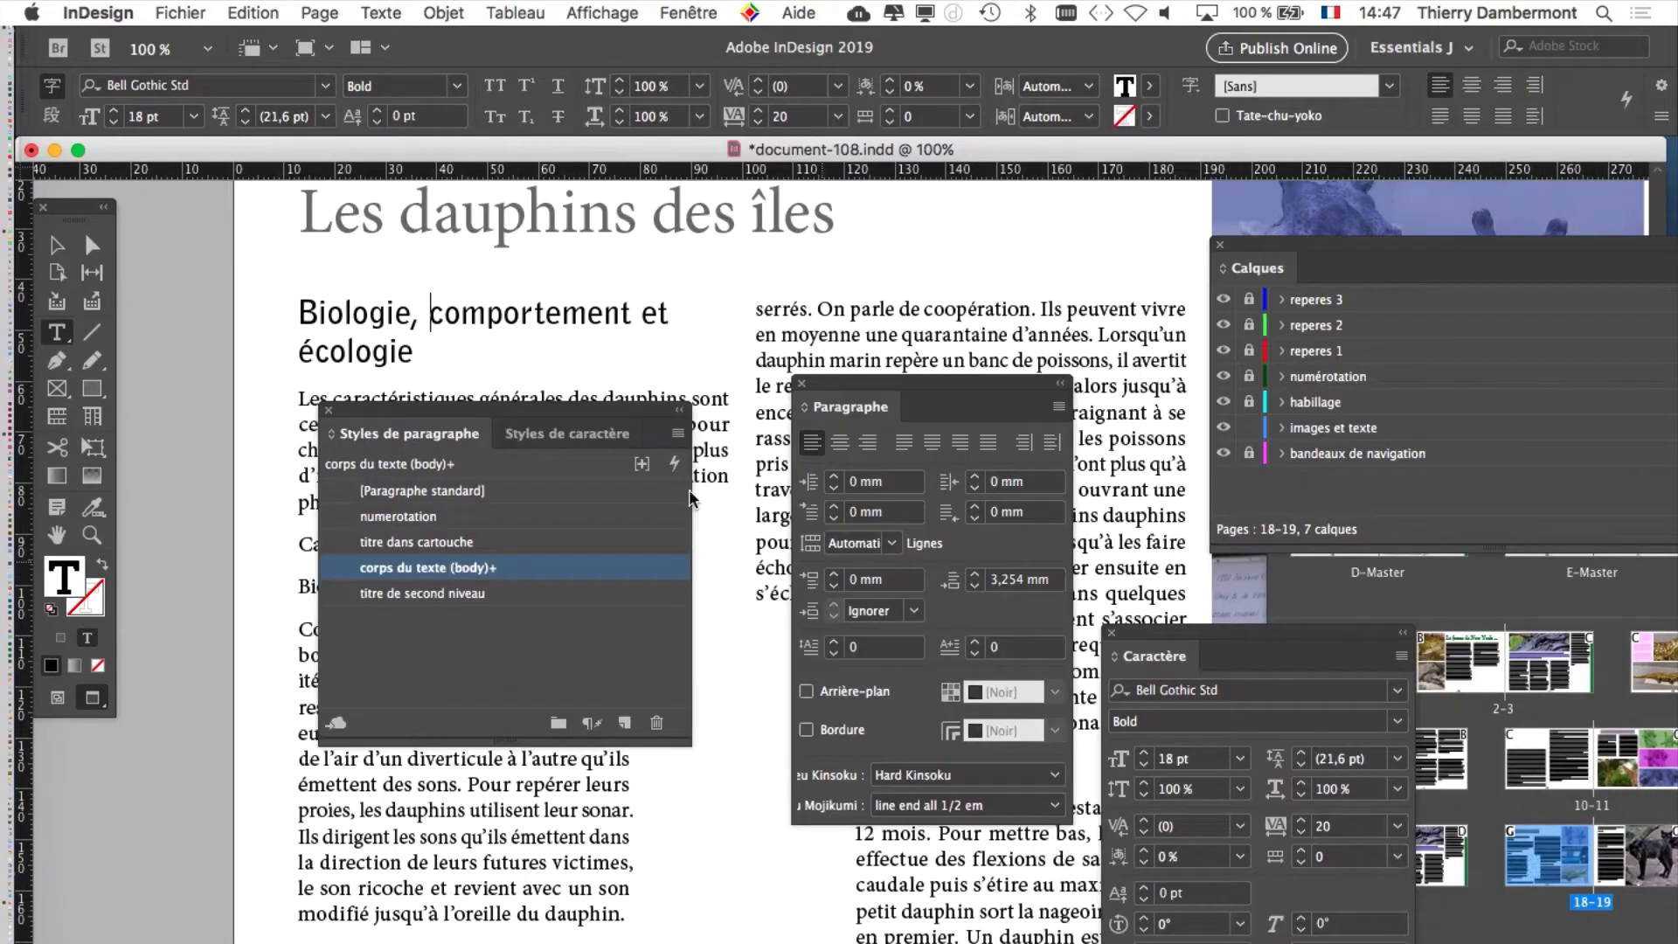
# Apply the paragraph style "titre de second niveau" to the heading "Biologie, comportement et écologie"
pyautogui.moveTo(515, 417); pyautogui.dragTo(906, 221)
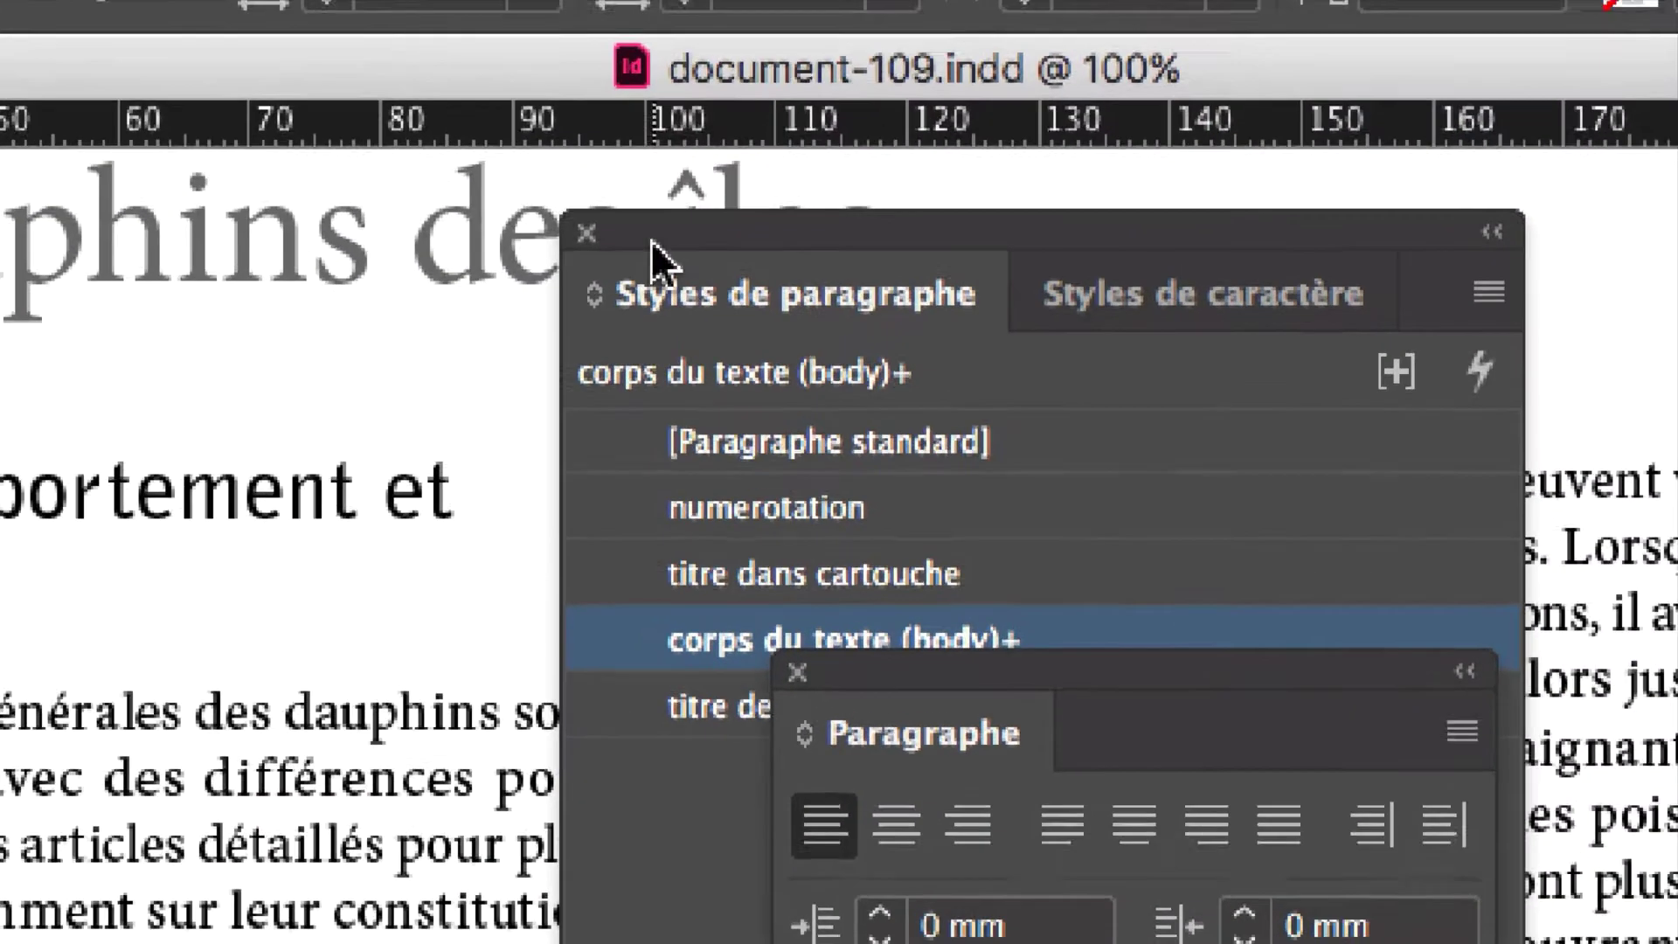
pyautogui.moveTo(1269, 36); pyautogui.dragTo(857, 28)
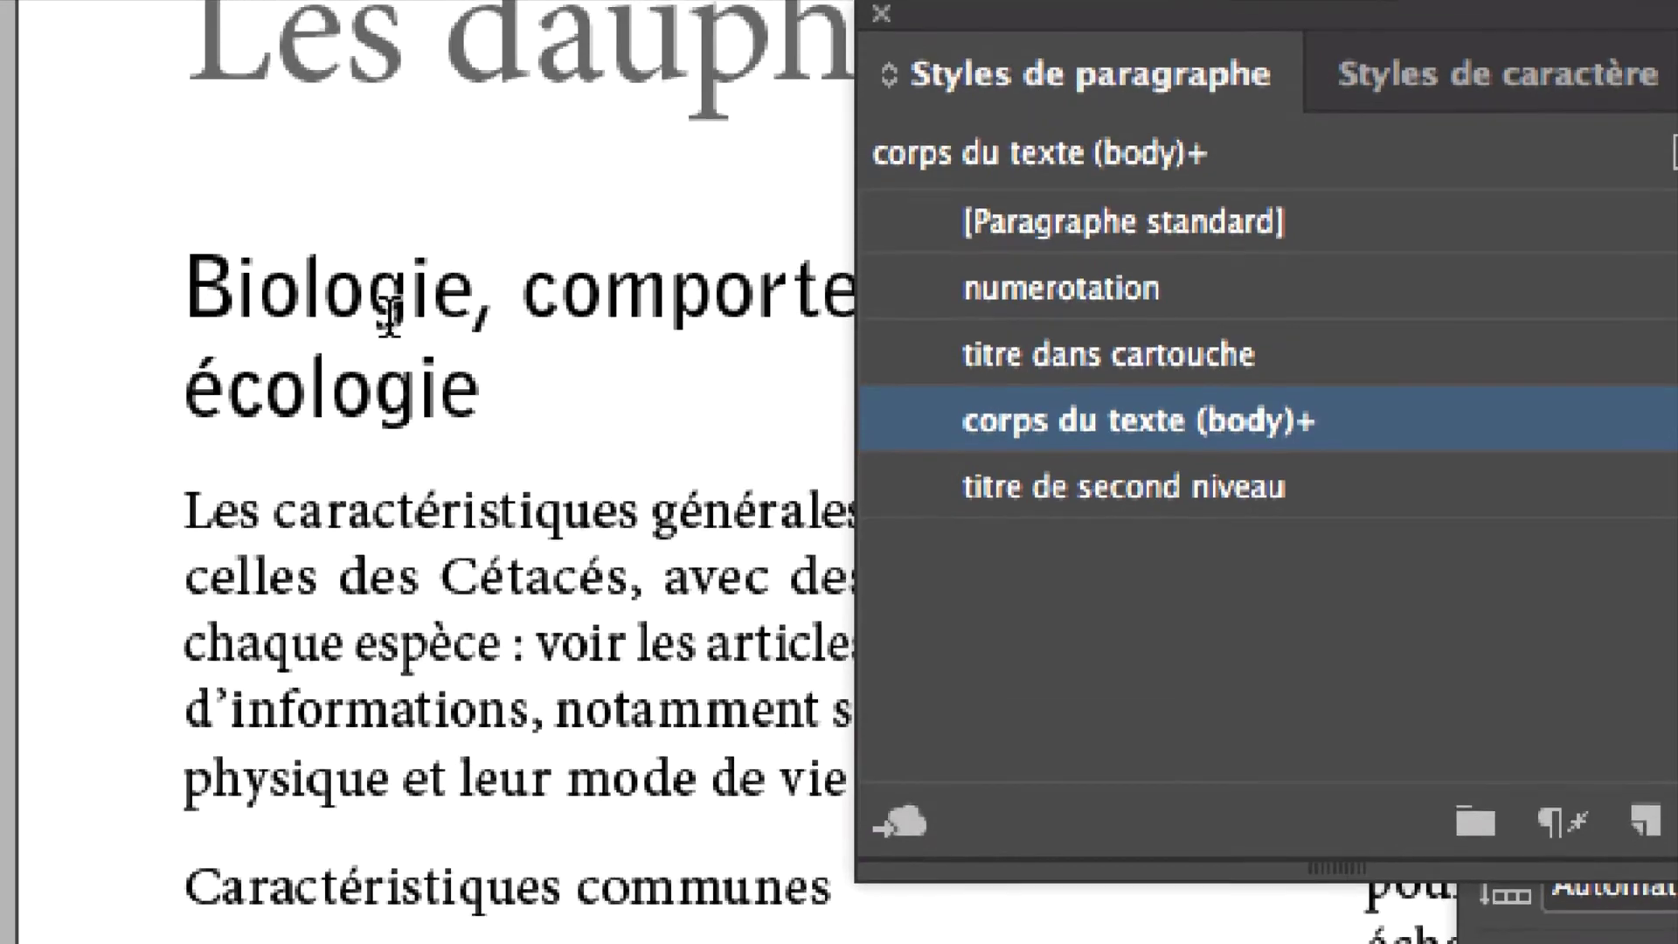
pyautogui.click(389, 317)
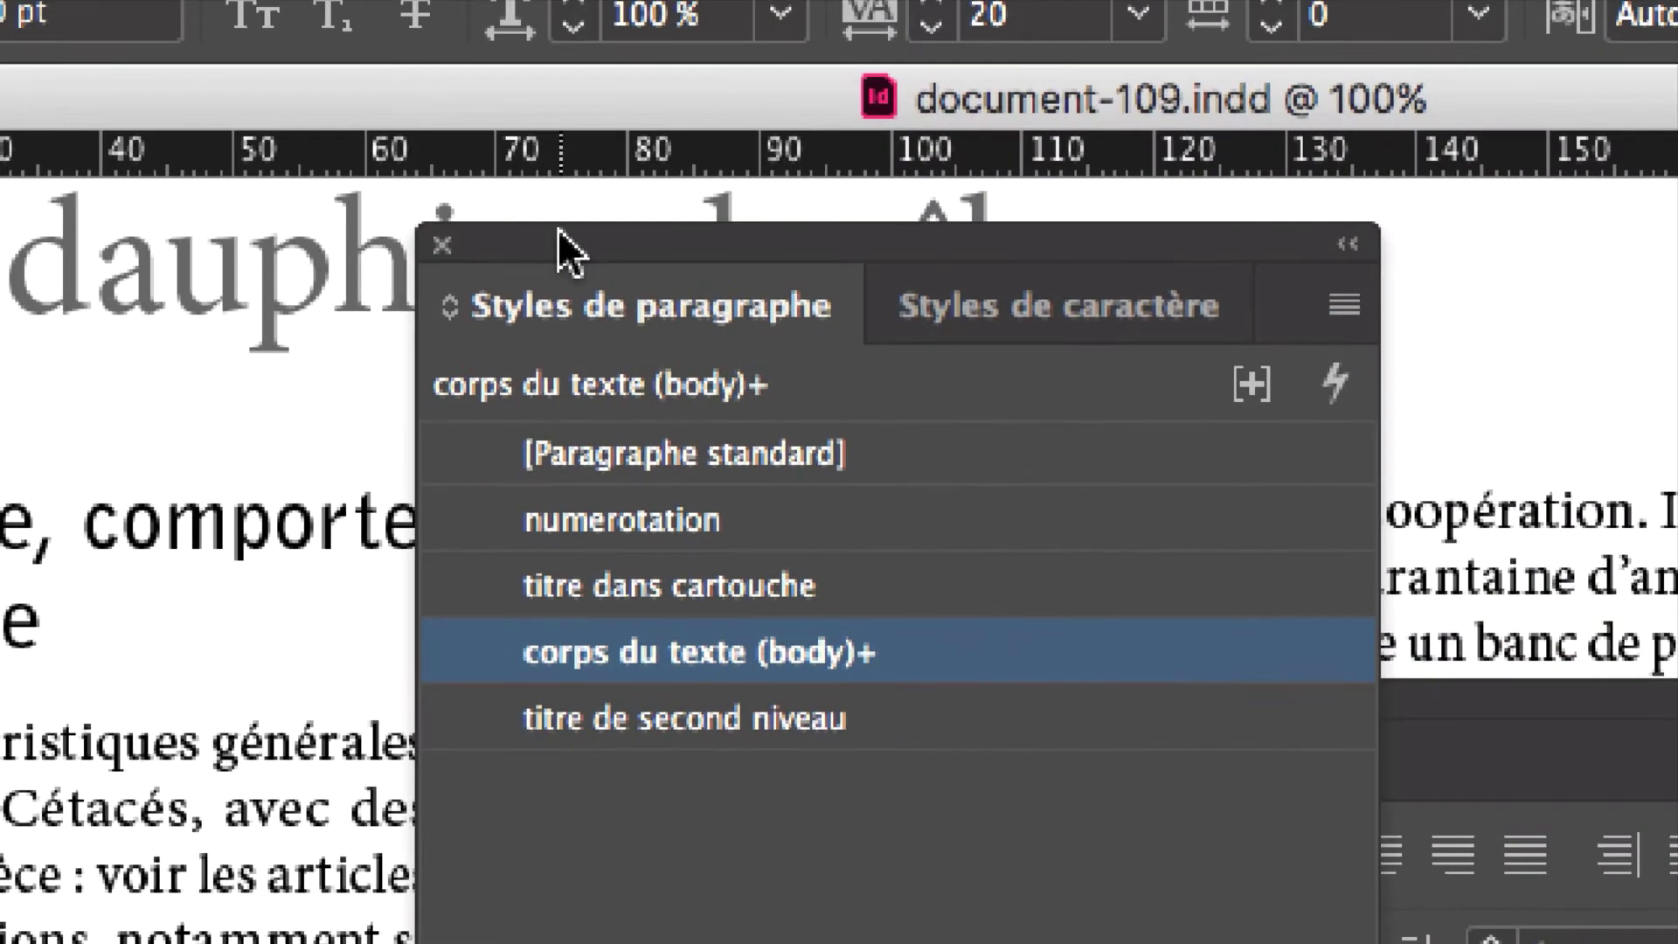
pyautogui.moveTo(1005, 27); pyautogui.dragTo(832, 433)
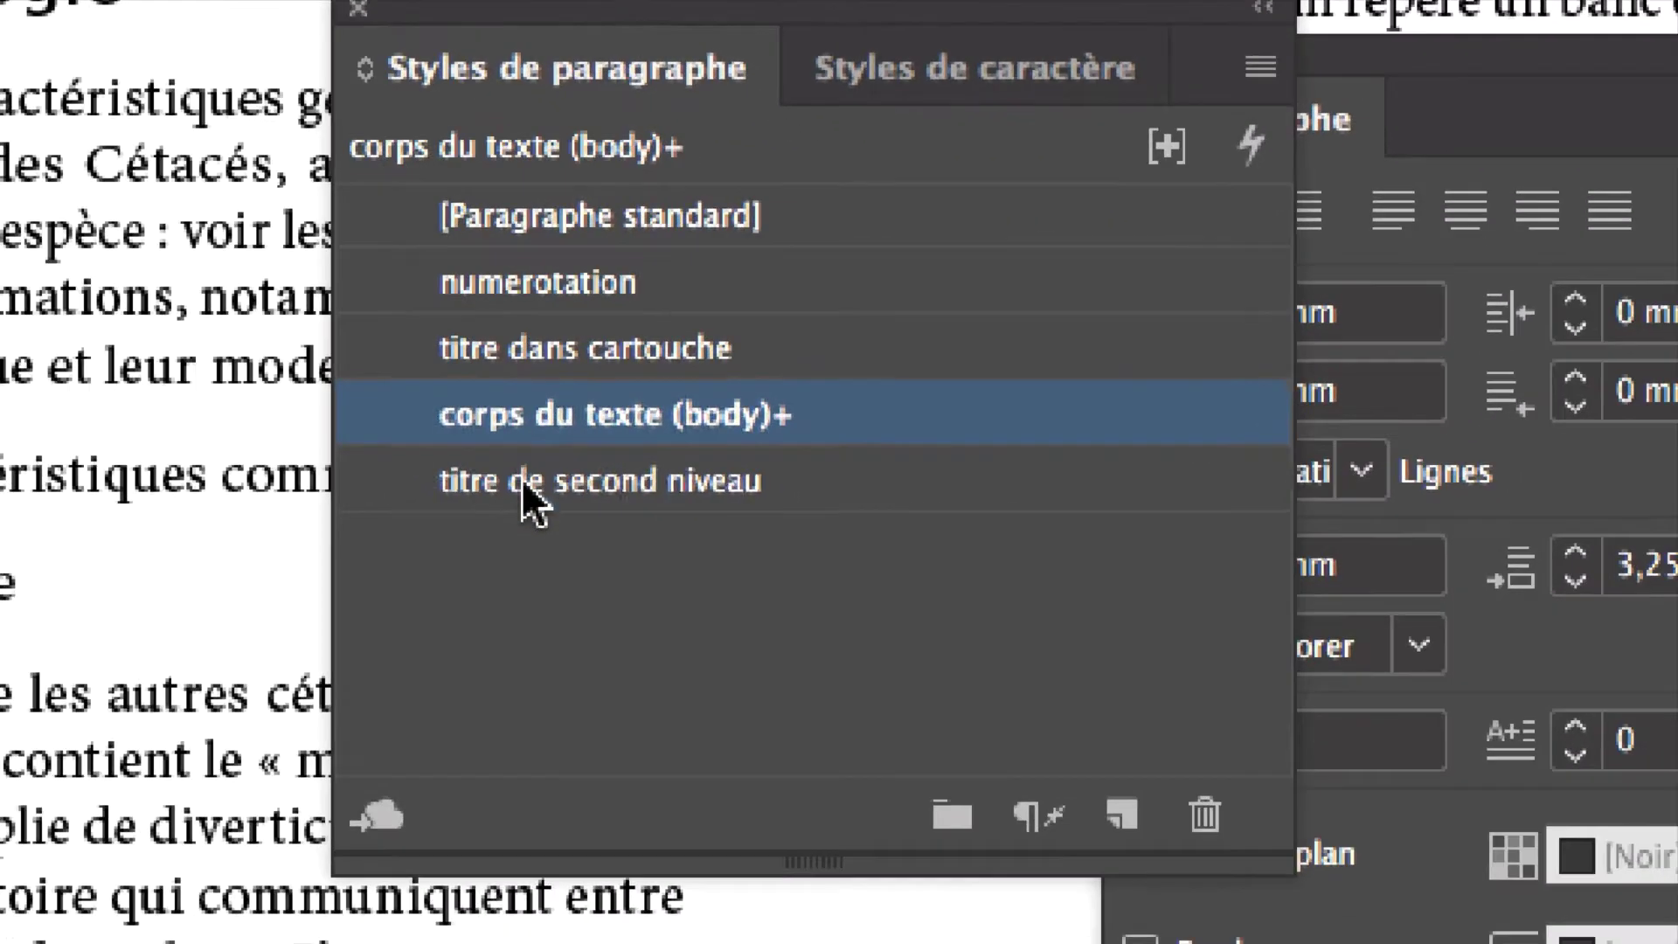
pyautogui.click(900, 927)
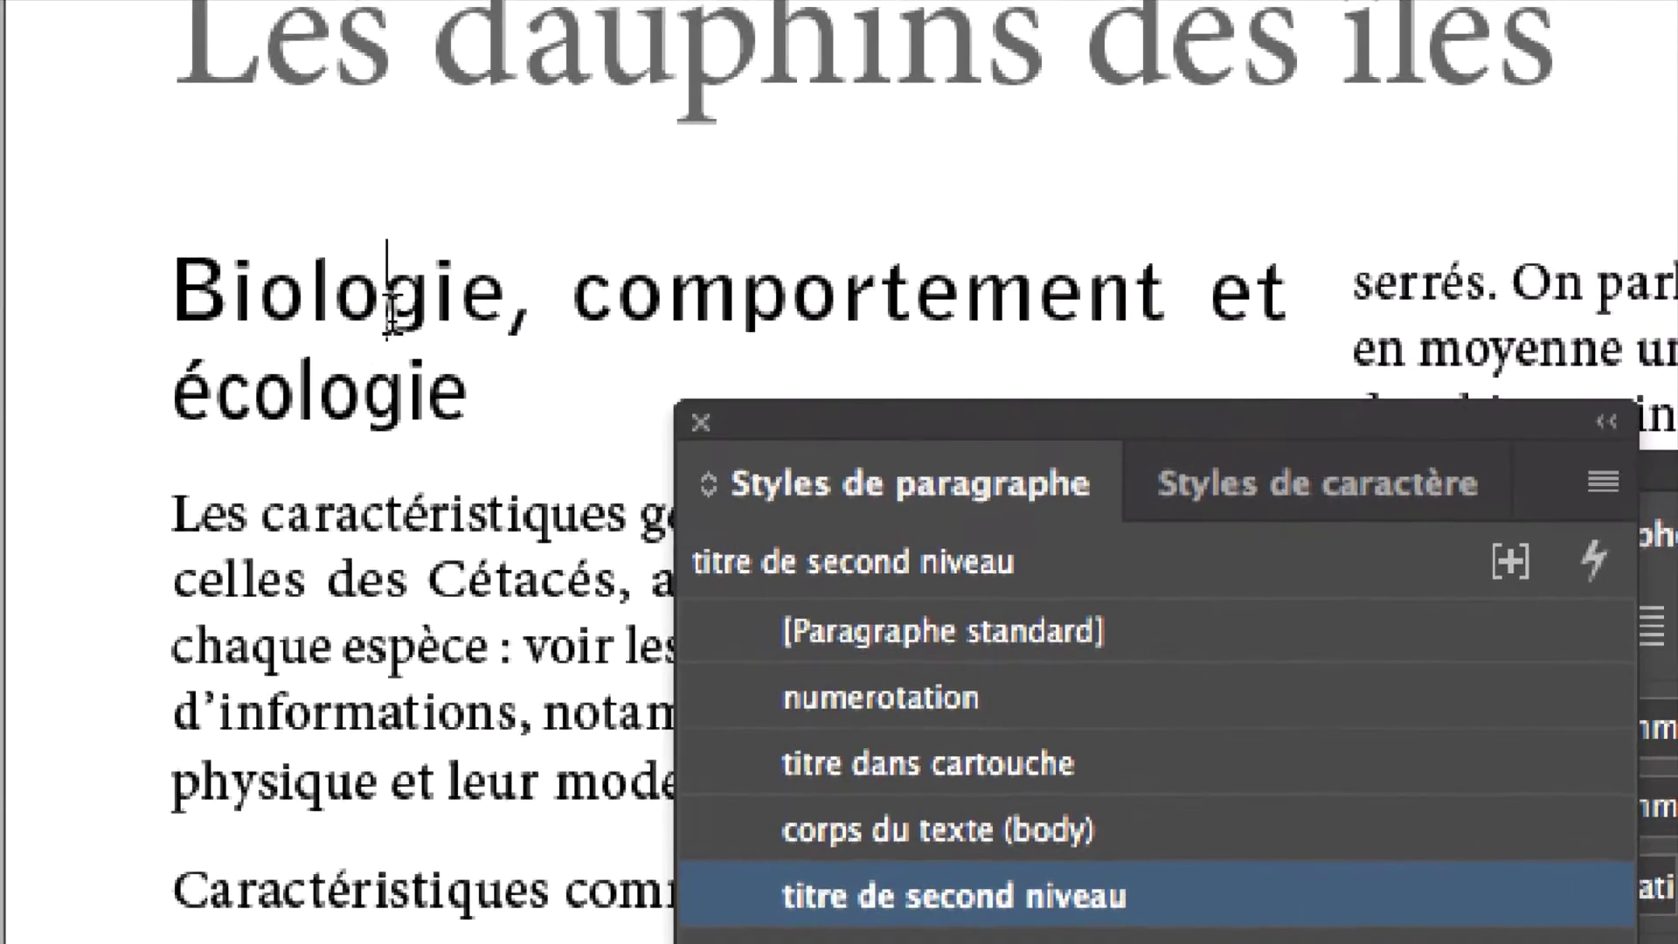
pyautogui.click(584, 295)
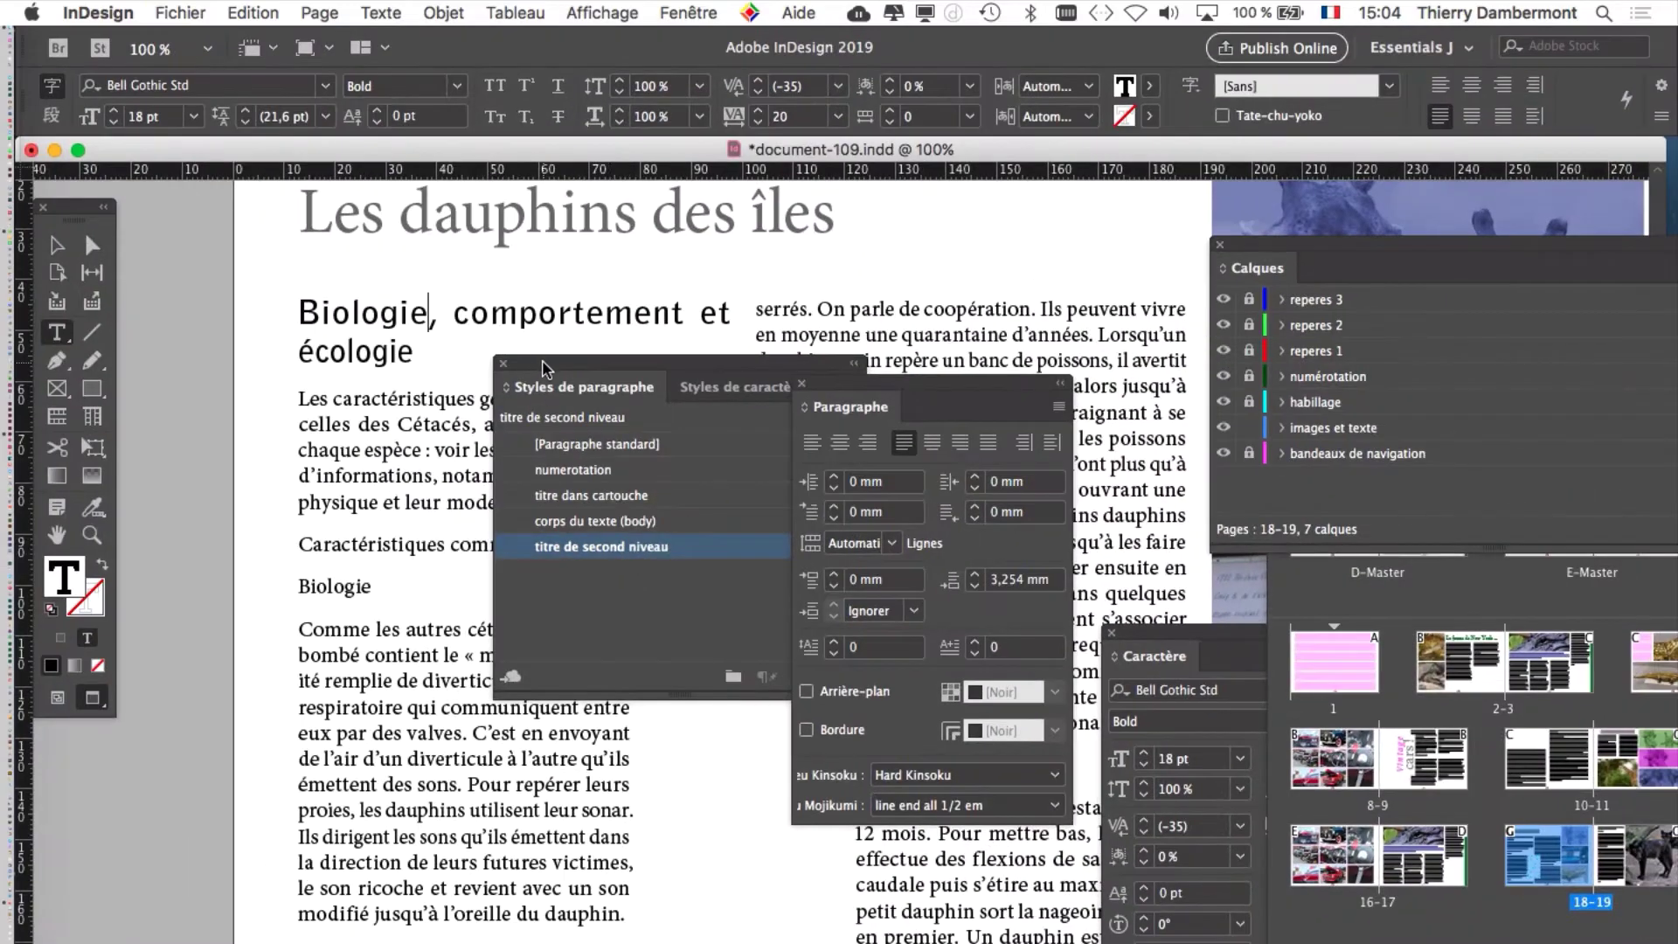
# Clear the floating panels off the text and apply "titre de second niveau" to the heading "Caractéristiques communes"
pyautogui.moveTo(544, 367); pyautogui.dragTo(210, 717)
pyautogui.moveTo(844, 388); pyautogui.dragTo(1356, 193)
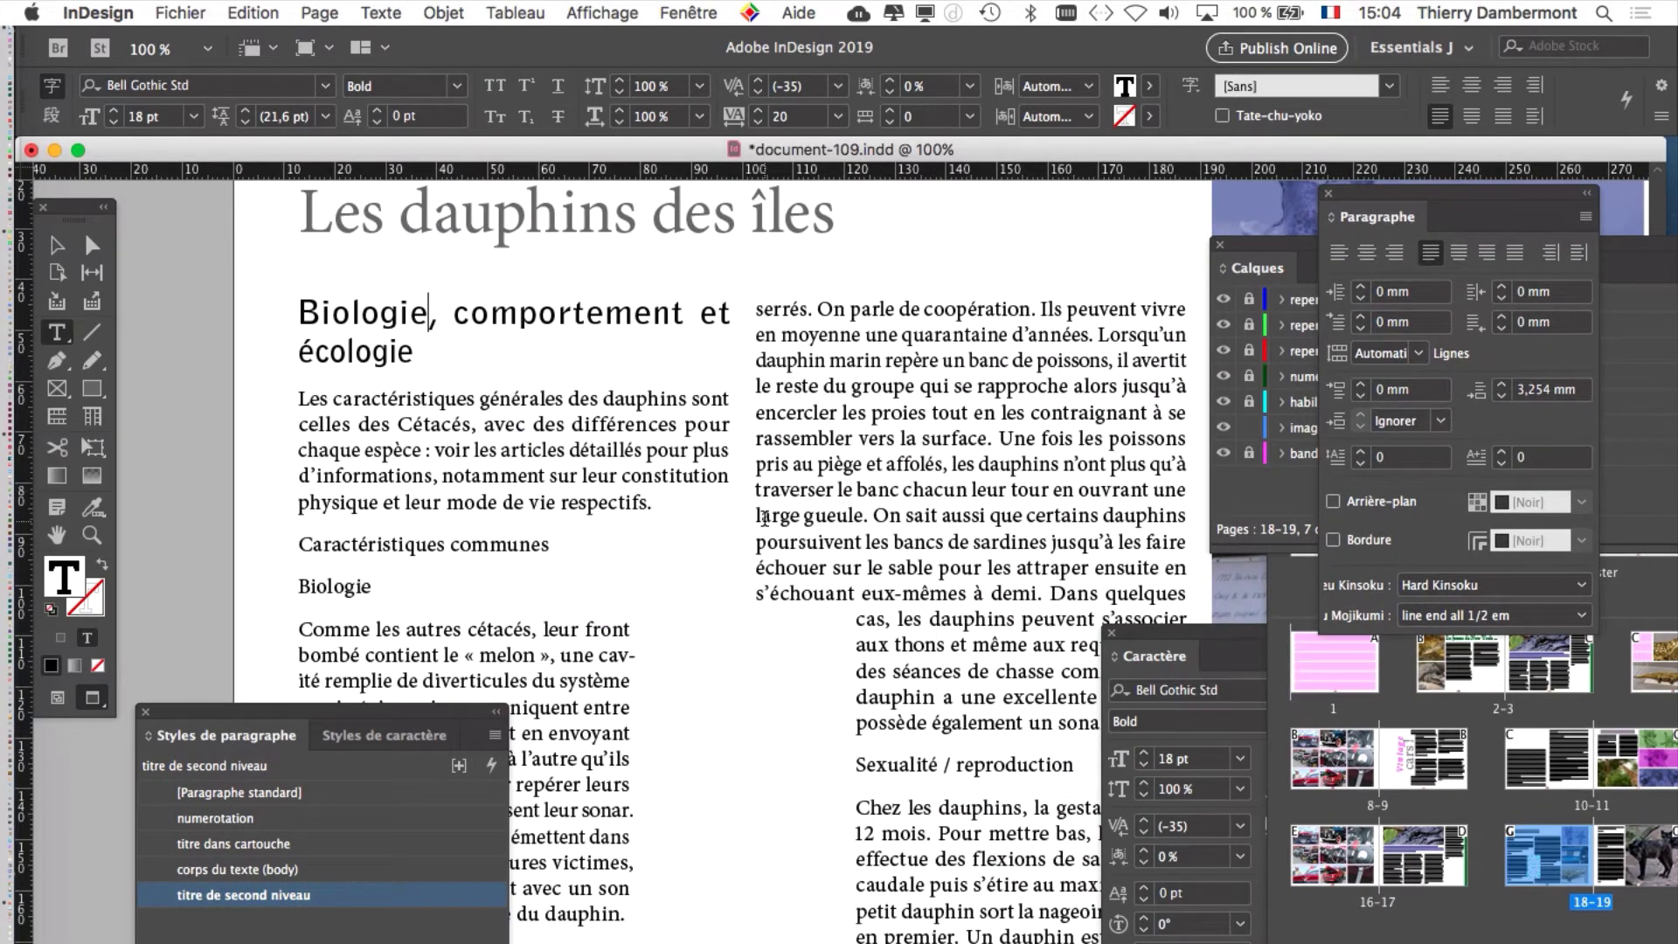
pyautogui.press('super+minus')
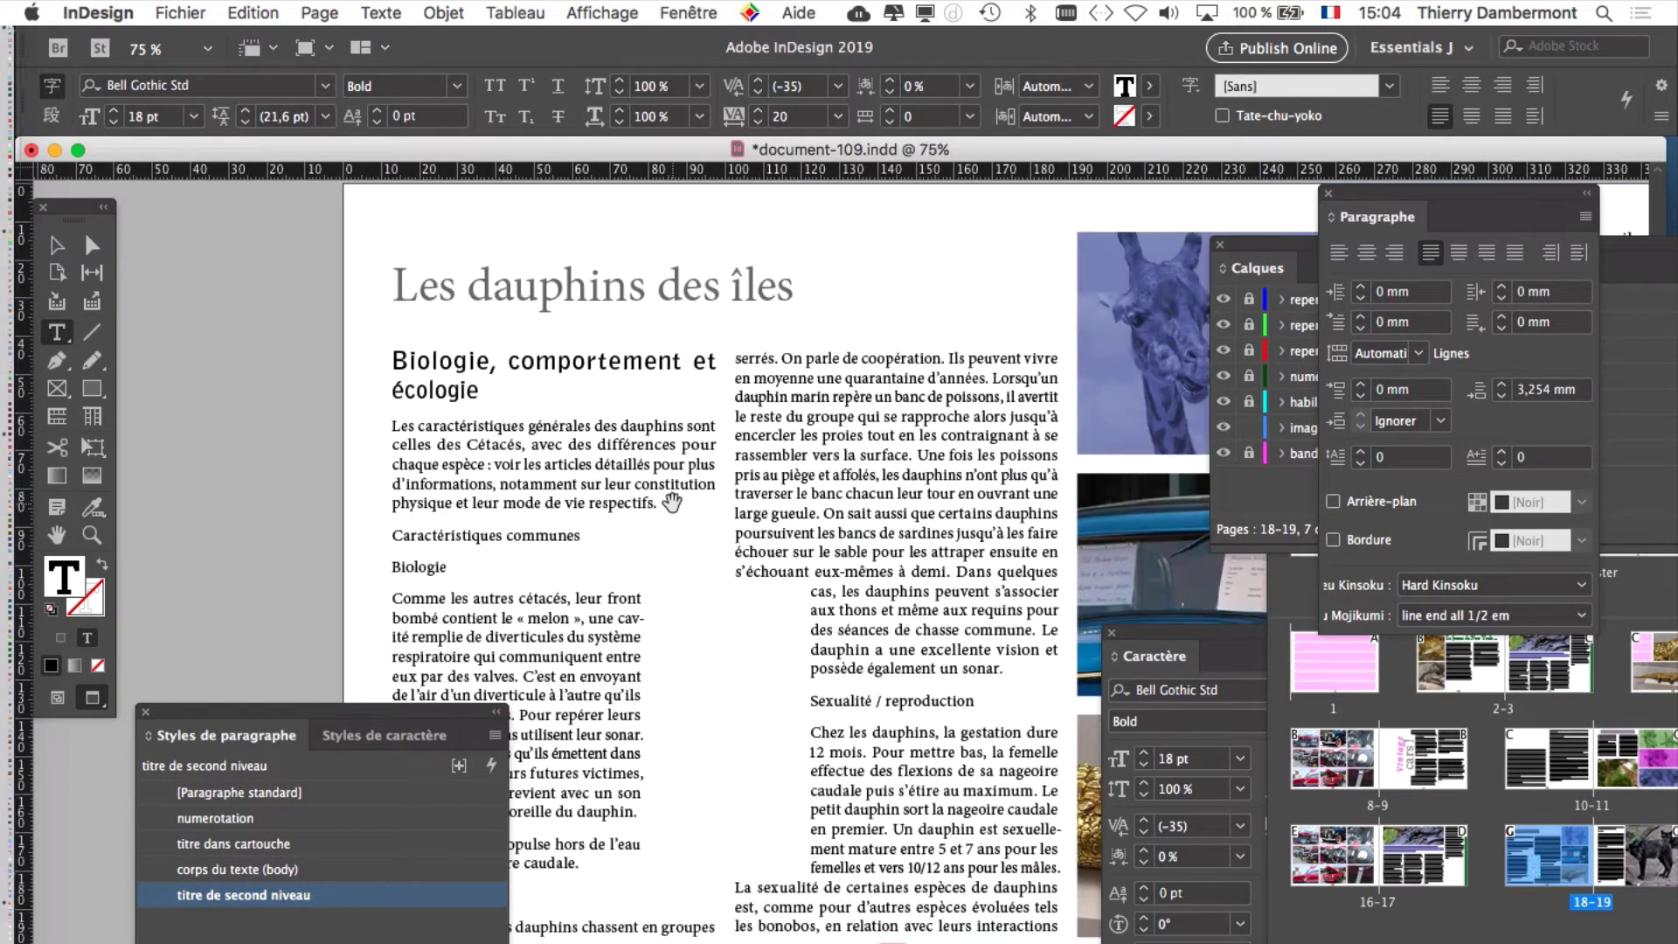
pyautogui.moveTo(748, 504); pyautogui.dragTo(591, 406)
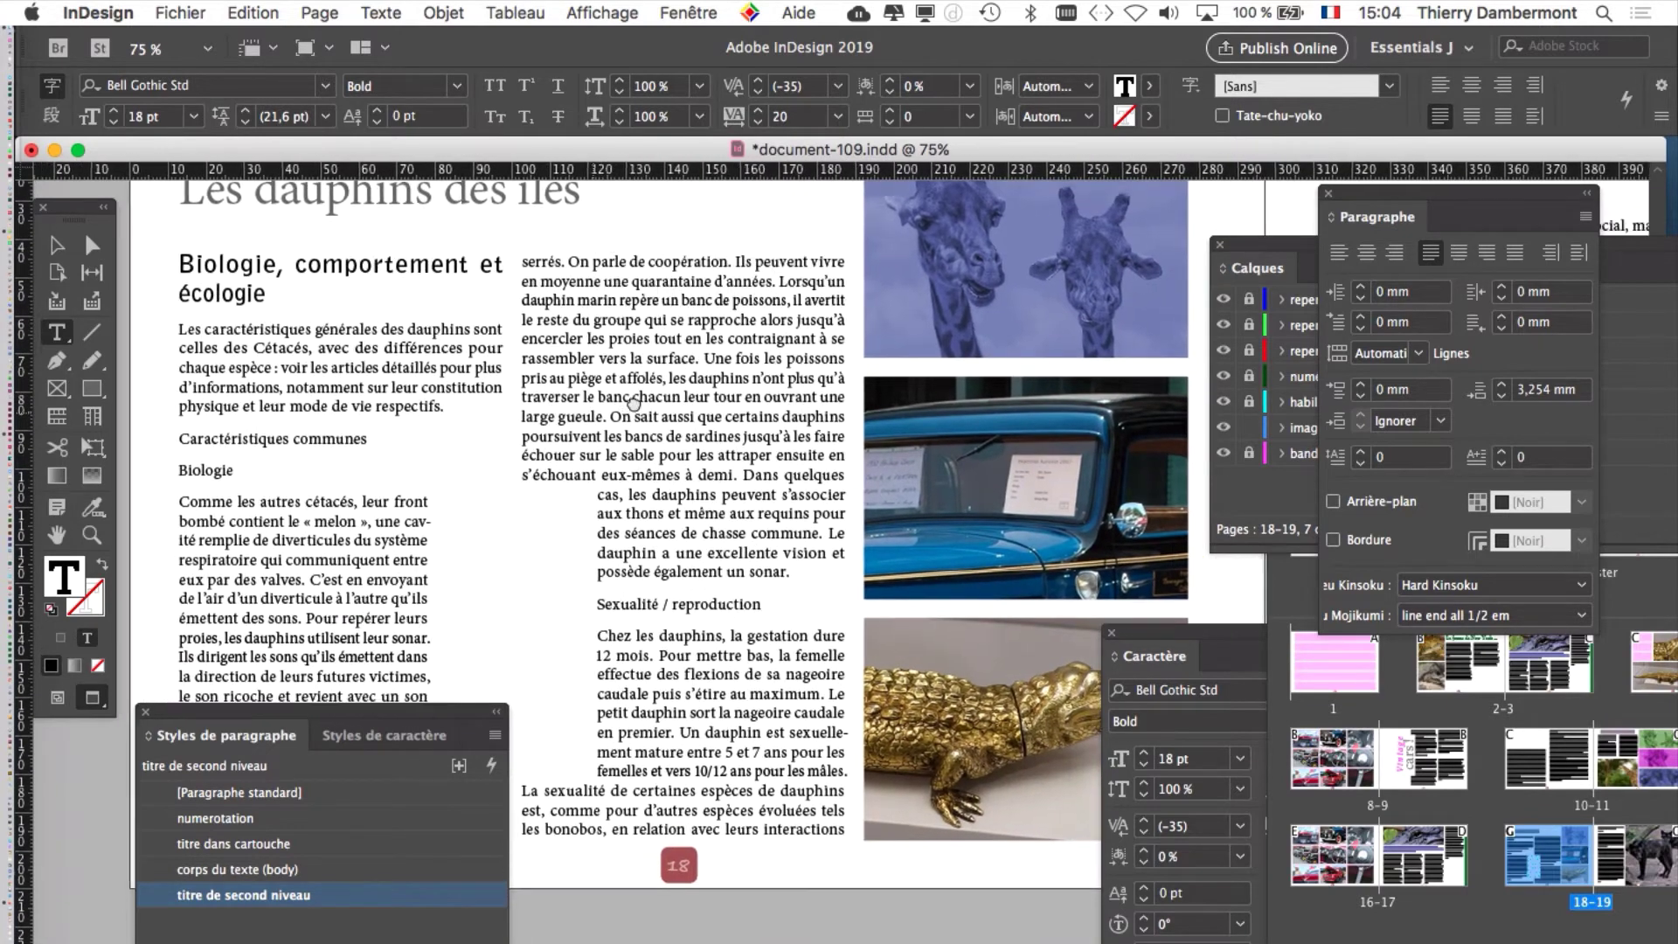
pyautogui.press('super+equal')
pyautogui.moveTo(280, 515); pyautogui.dragTo(505, 346)
pyautogui.press('super+equal')
pyautogui.press('super+equal')
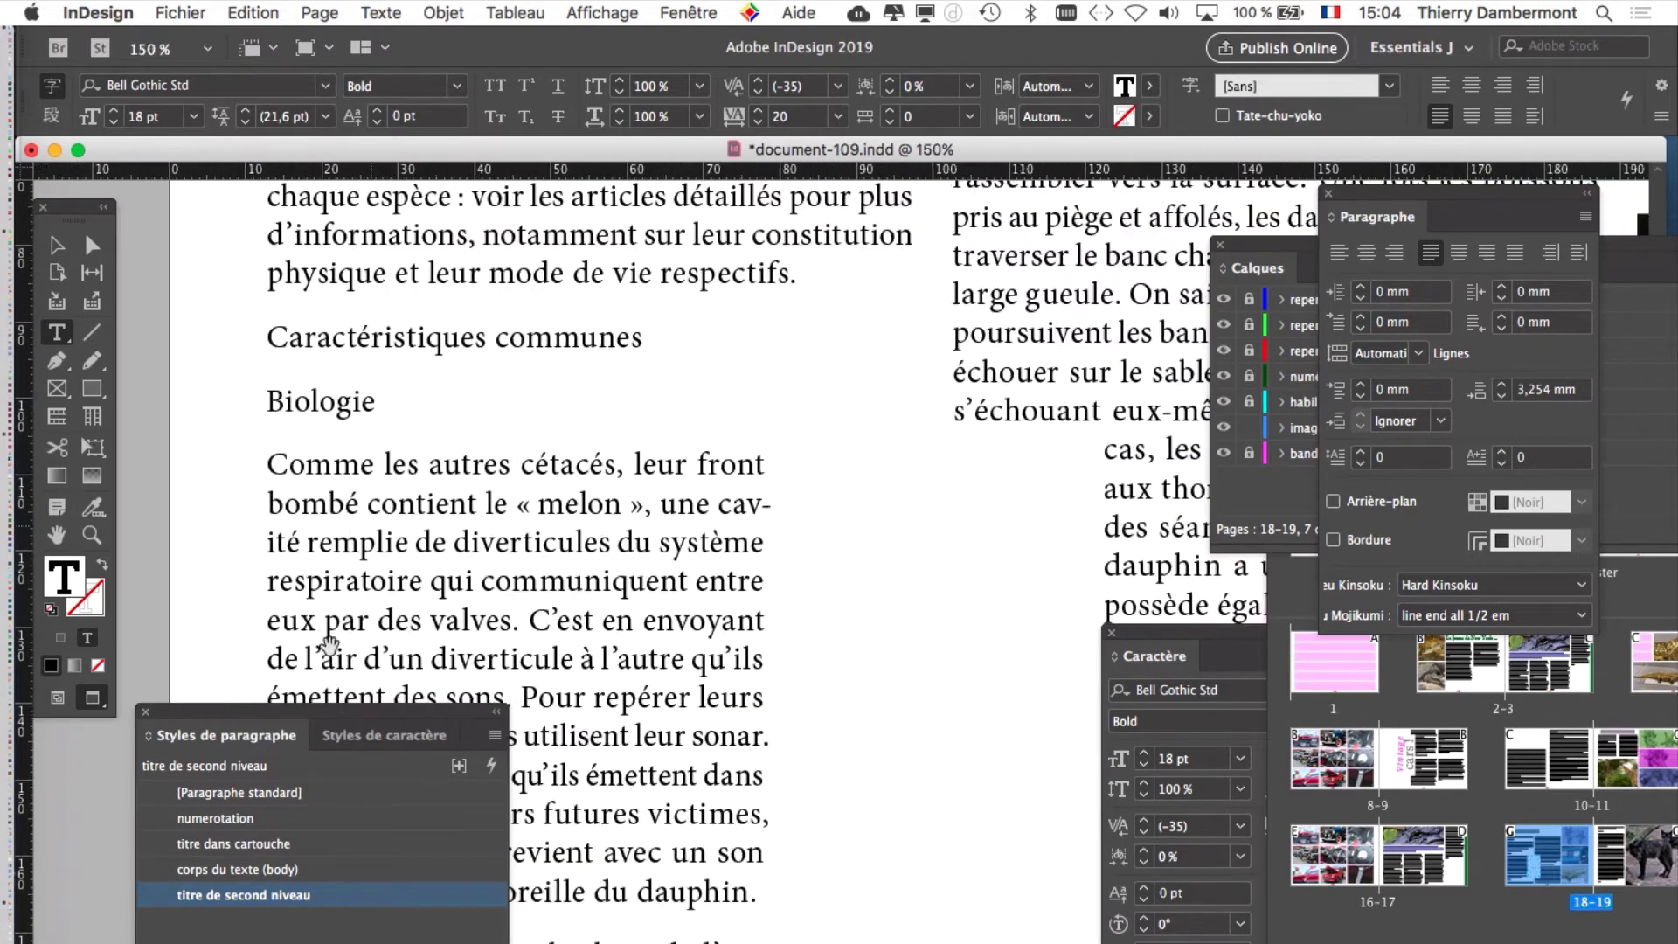
pyautogui.moveTo(376, 739); pyautogui.dragTo(883, 329)
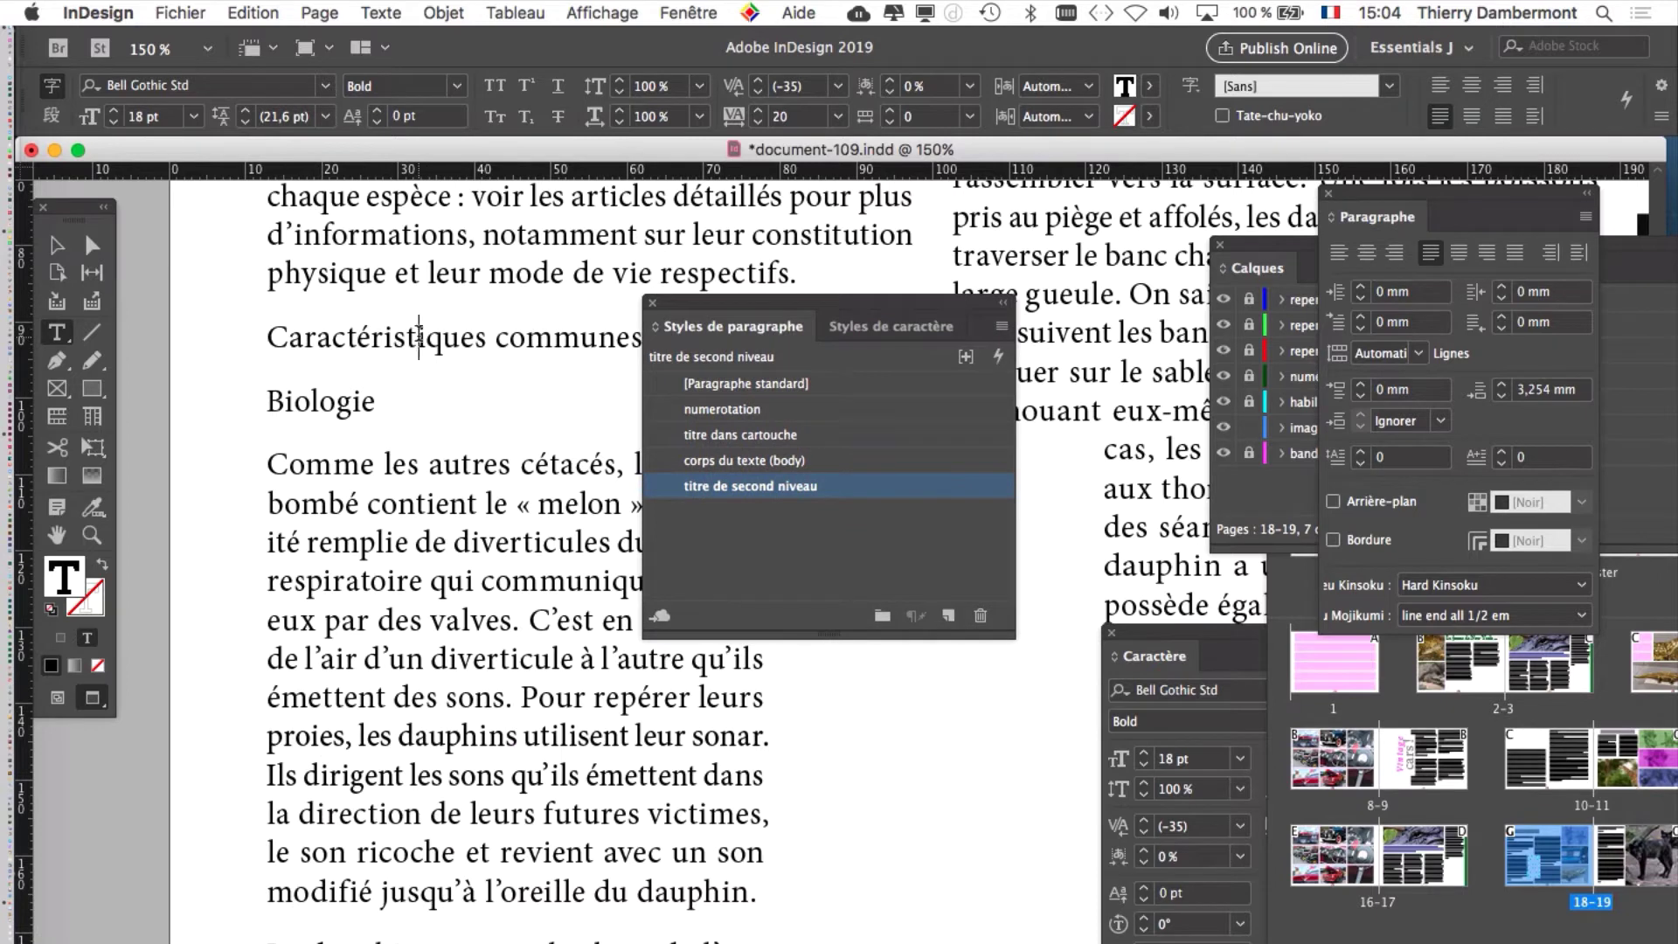
pyautogui.click(420, 337)
pyautogui.click(813, 486)
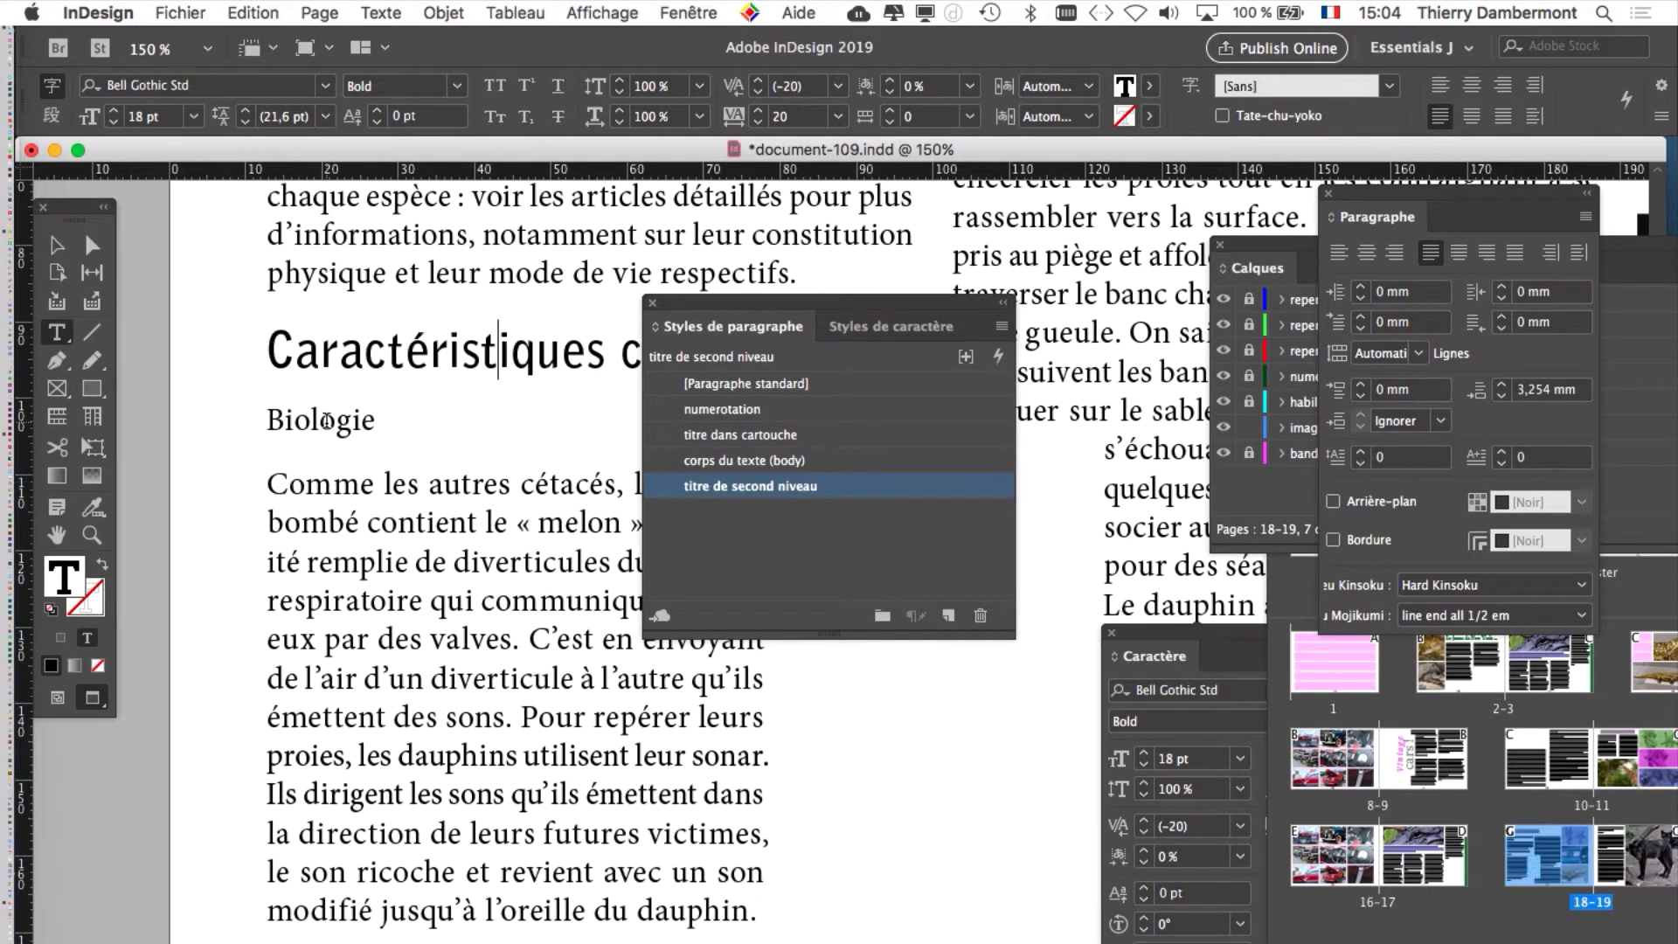
# Apply the paragraph style "titre de second niveau" to the heading "Chasse" at the end of page 18's first column
pyautogui.moveTo(757, 304); pyautogui.dragTo(1077, 261)
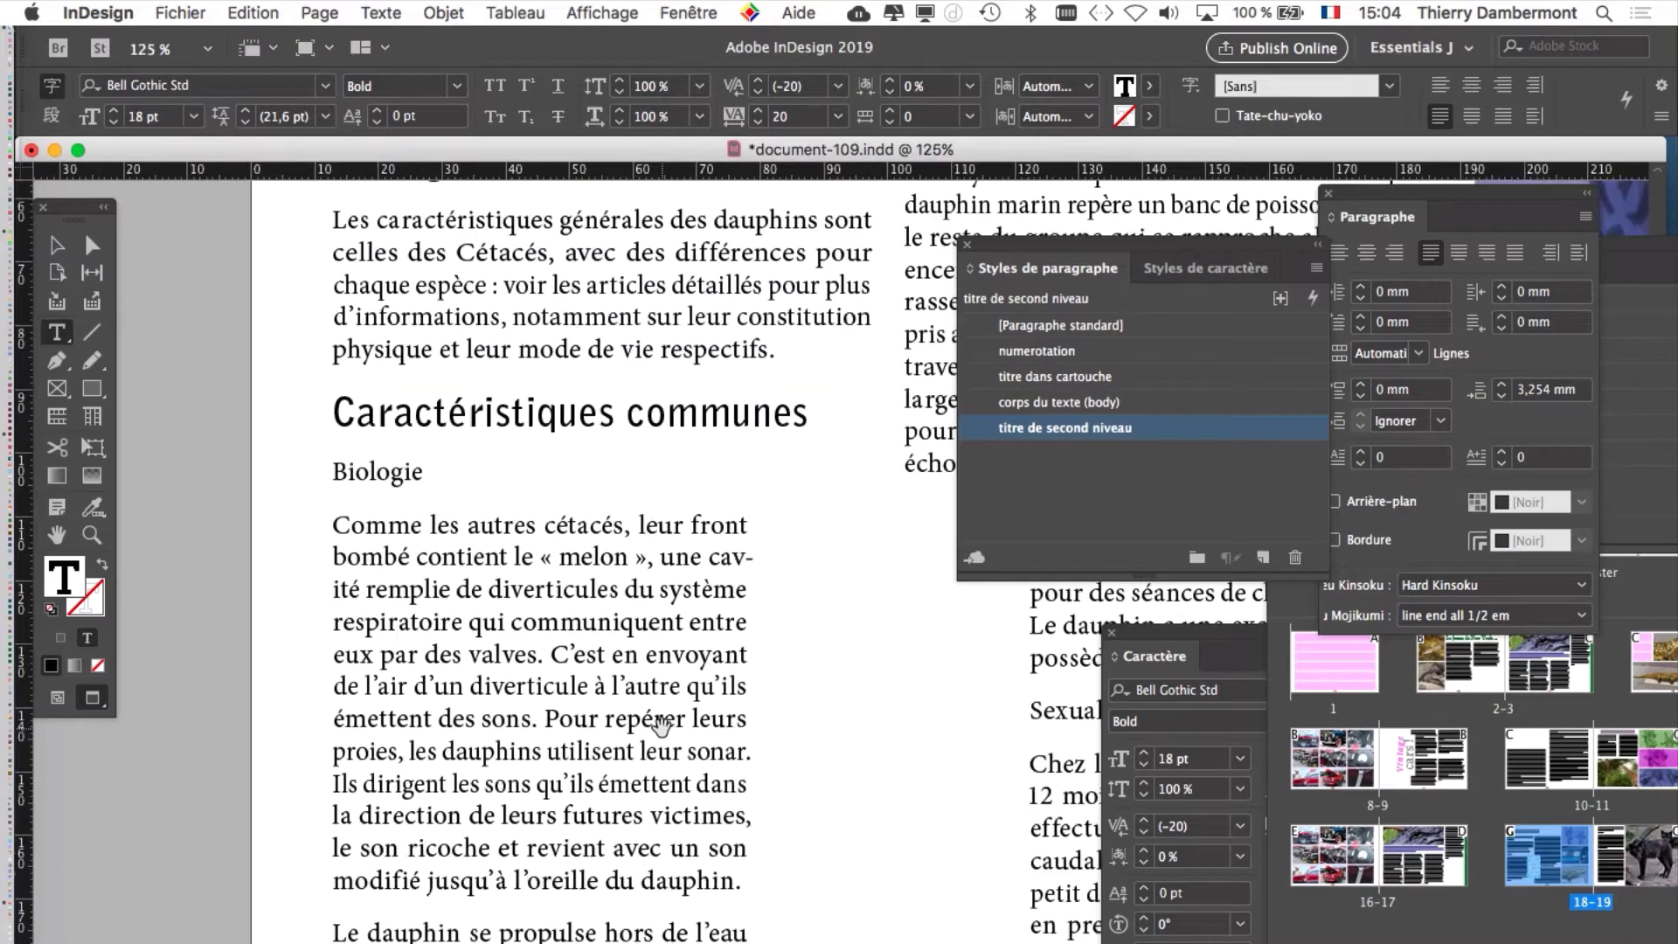
pyautogui.press('super+minus')
pyautogui.press('super+minus')
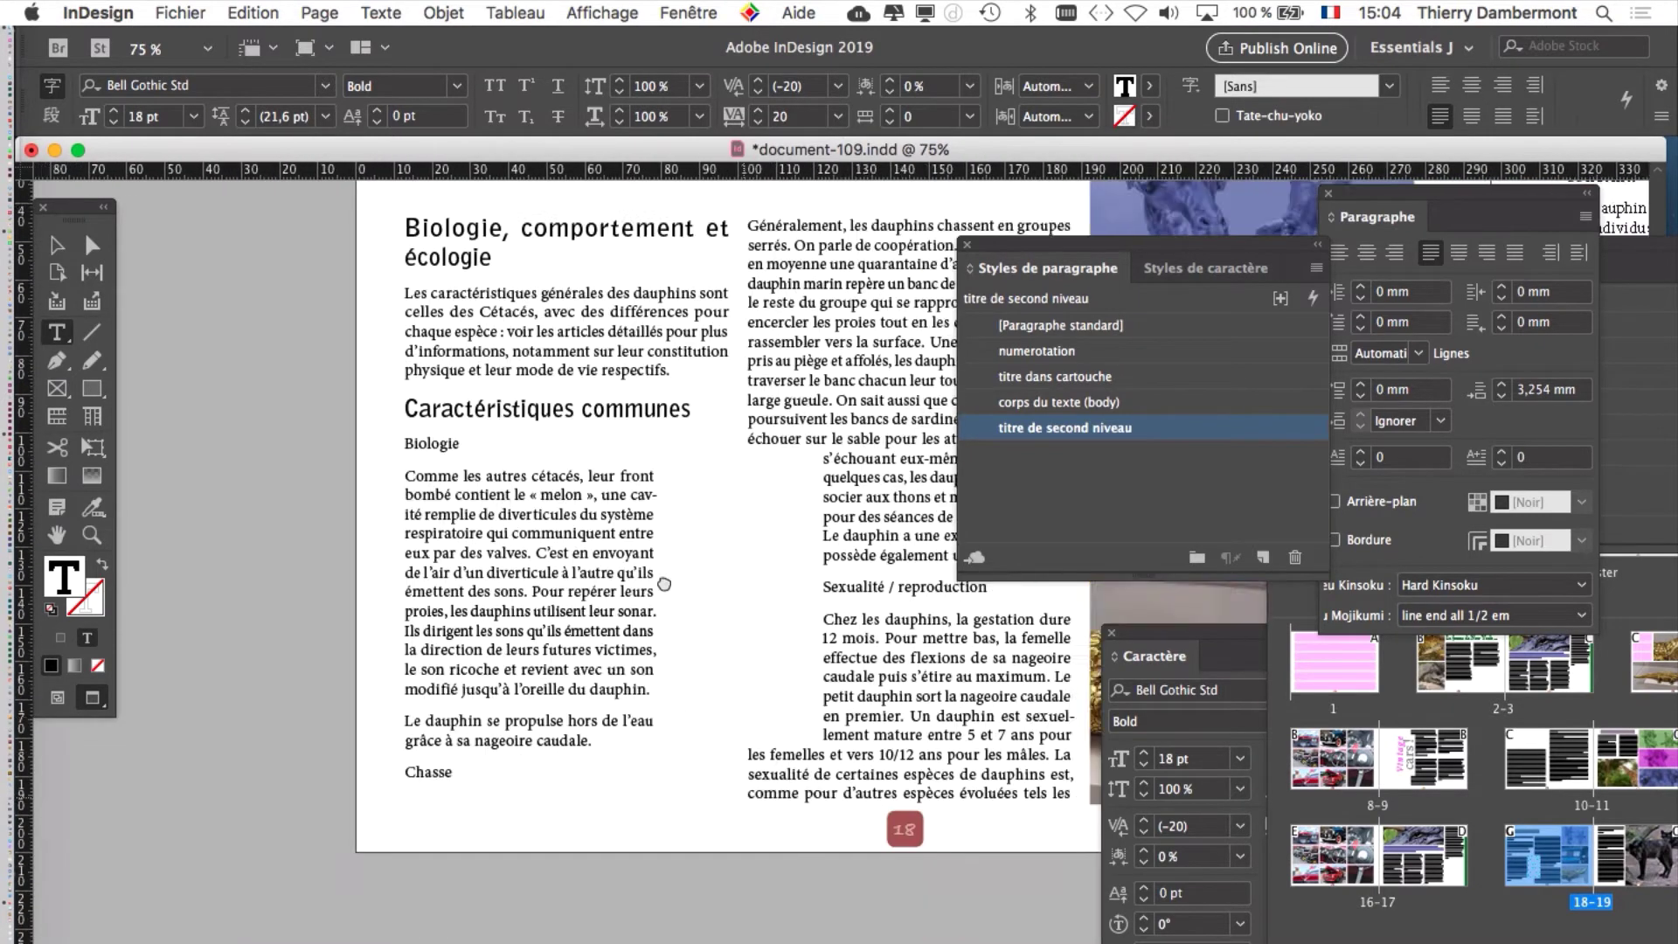
pyautogui.scroll(-3, 474, 671)
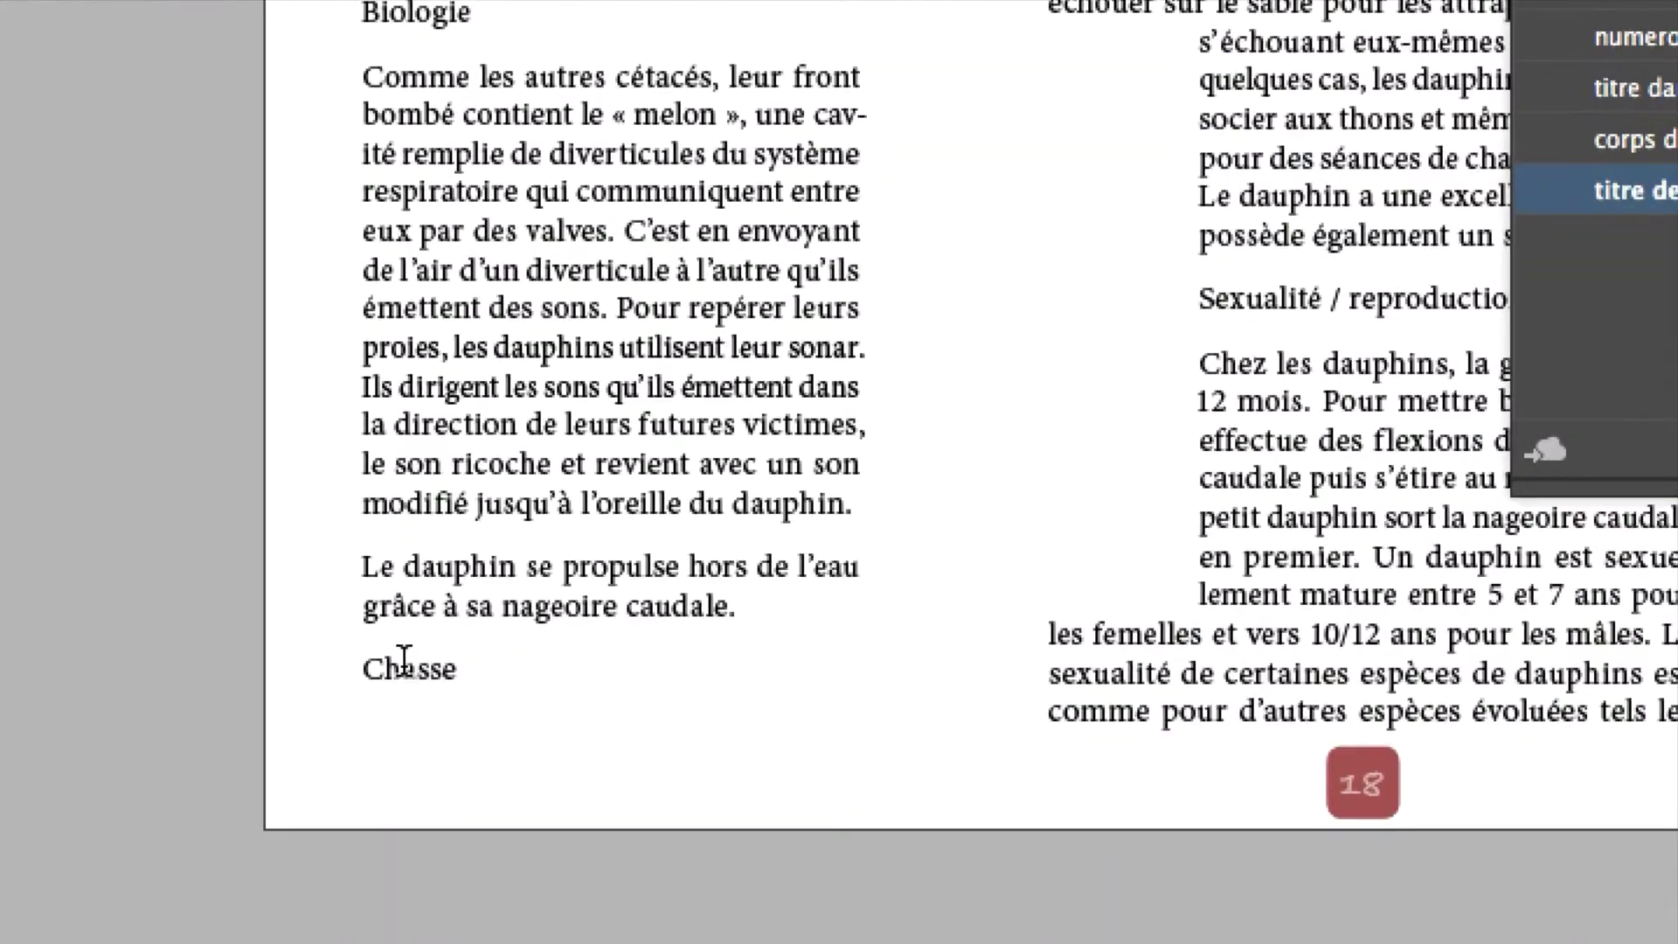
pyautogui.click(406, 669)
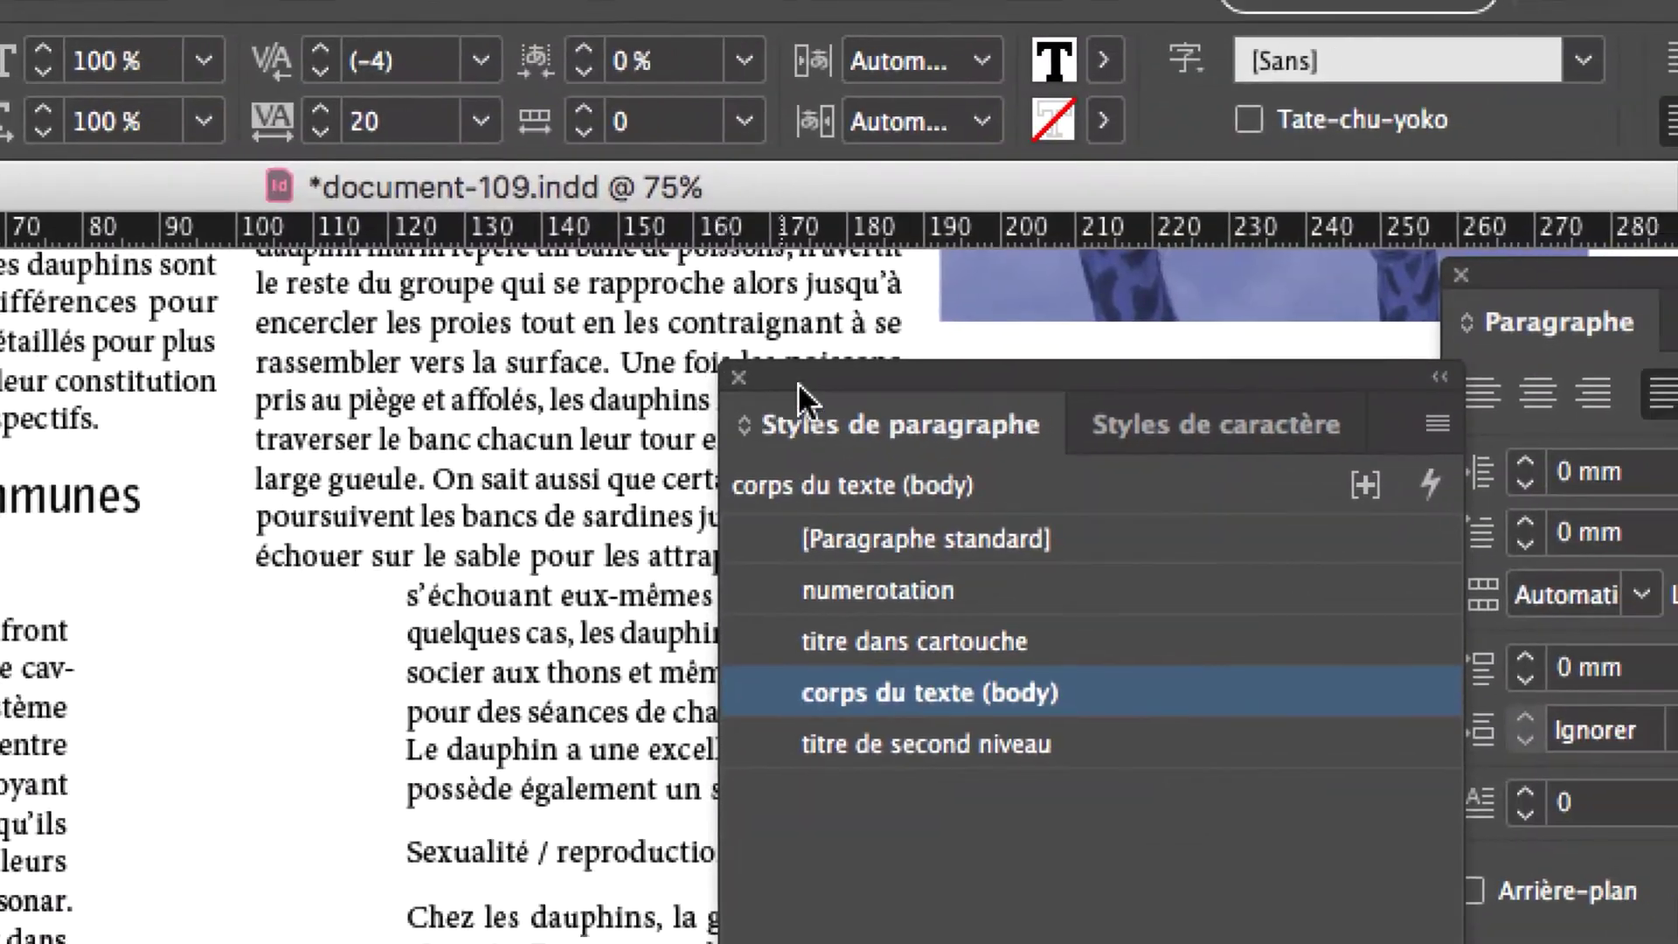
pyautogui.moveTo(882, 363); pyautogui.dragTo(288, 721)
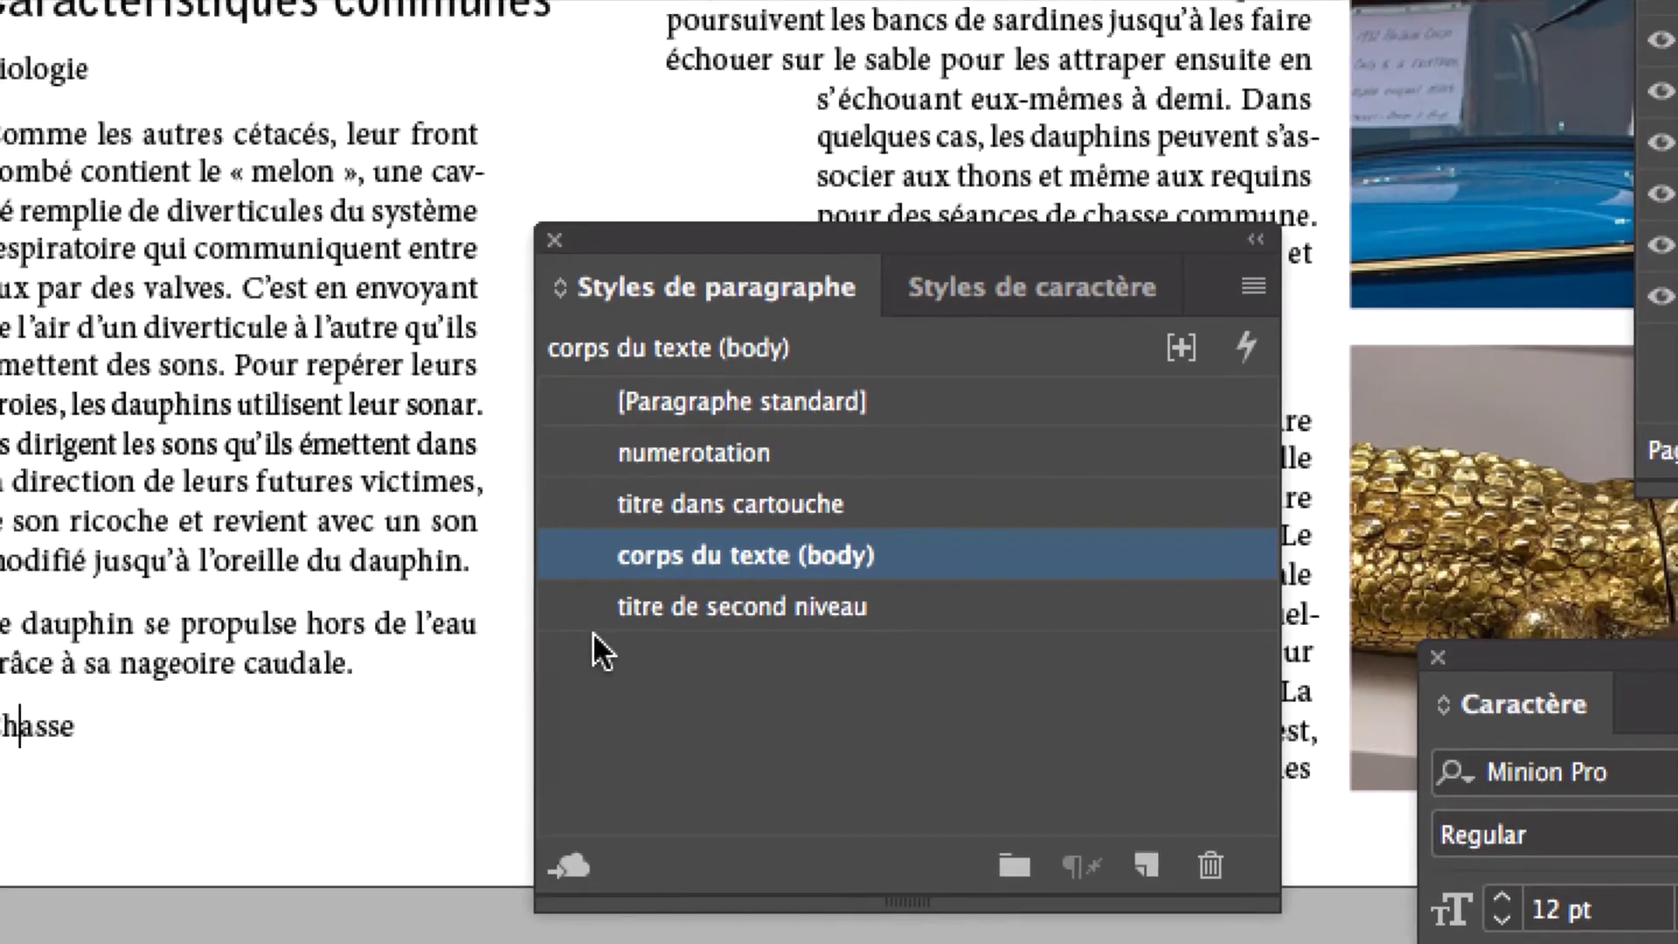
pyautogui.click(986, 550)
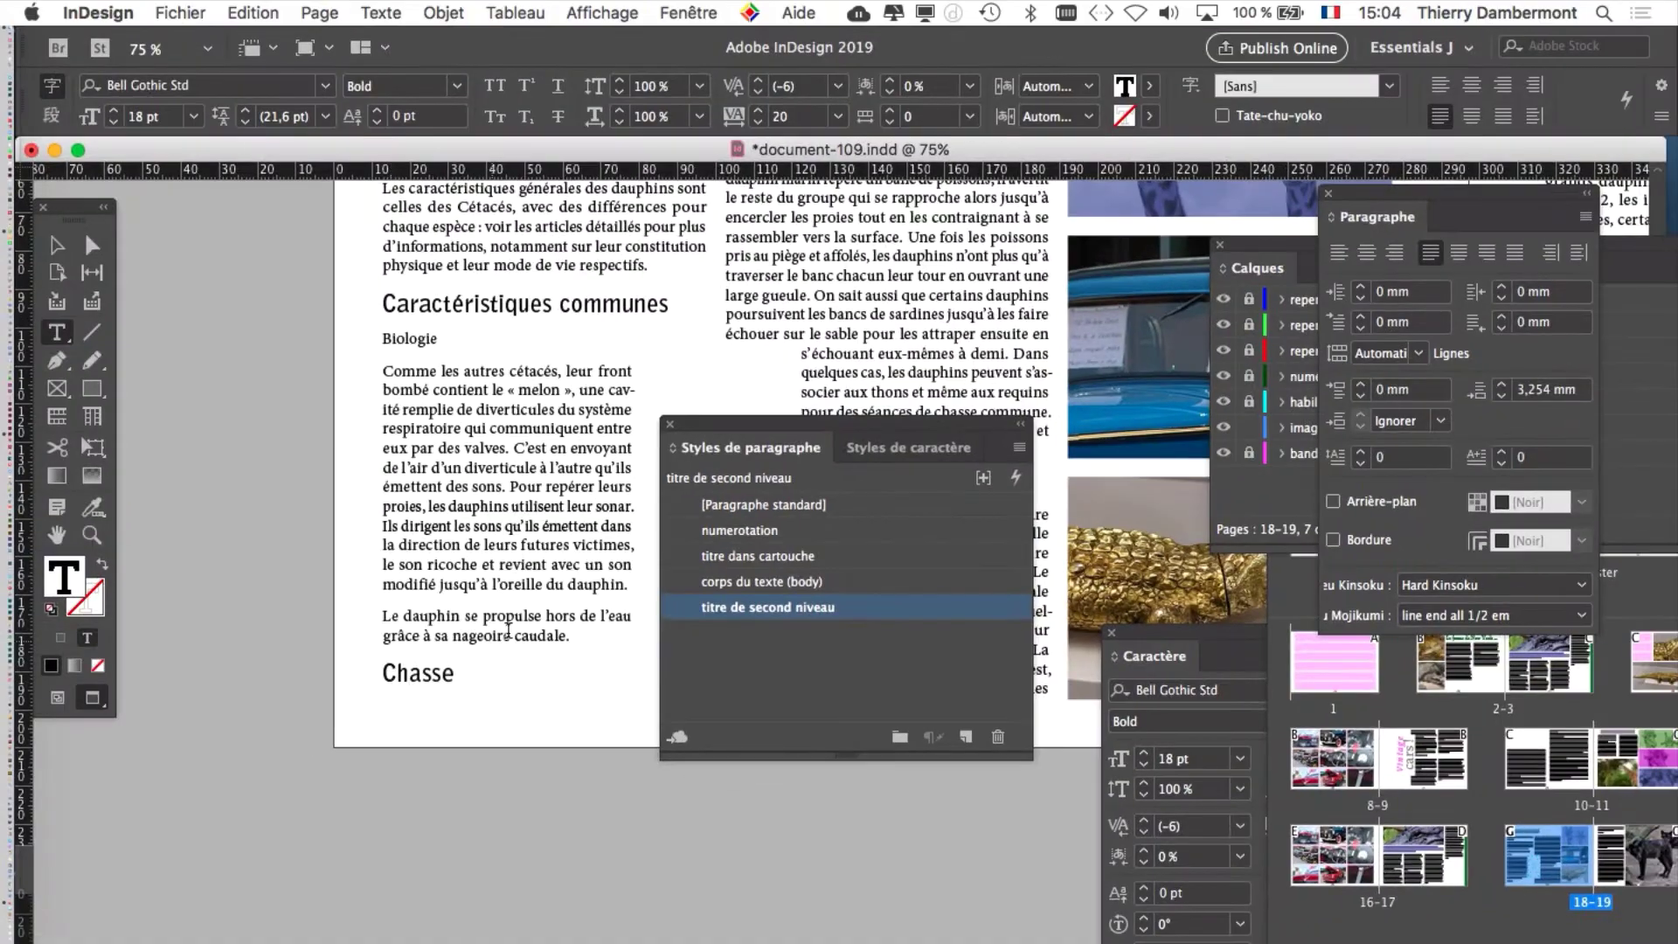
# Apply the paragraph style "titre de second niveau" to the heading "Sociabilité" on the page facing page 18
pyautogui.moveTo(699, 446); pyautogui.dragTo(1044, 387)
pyautogui.press('super+minus')
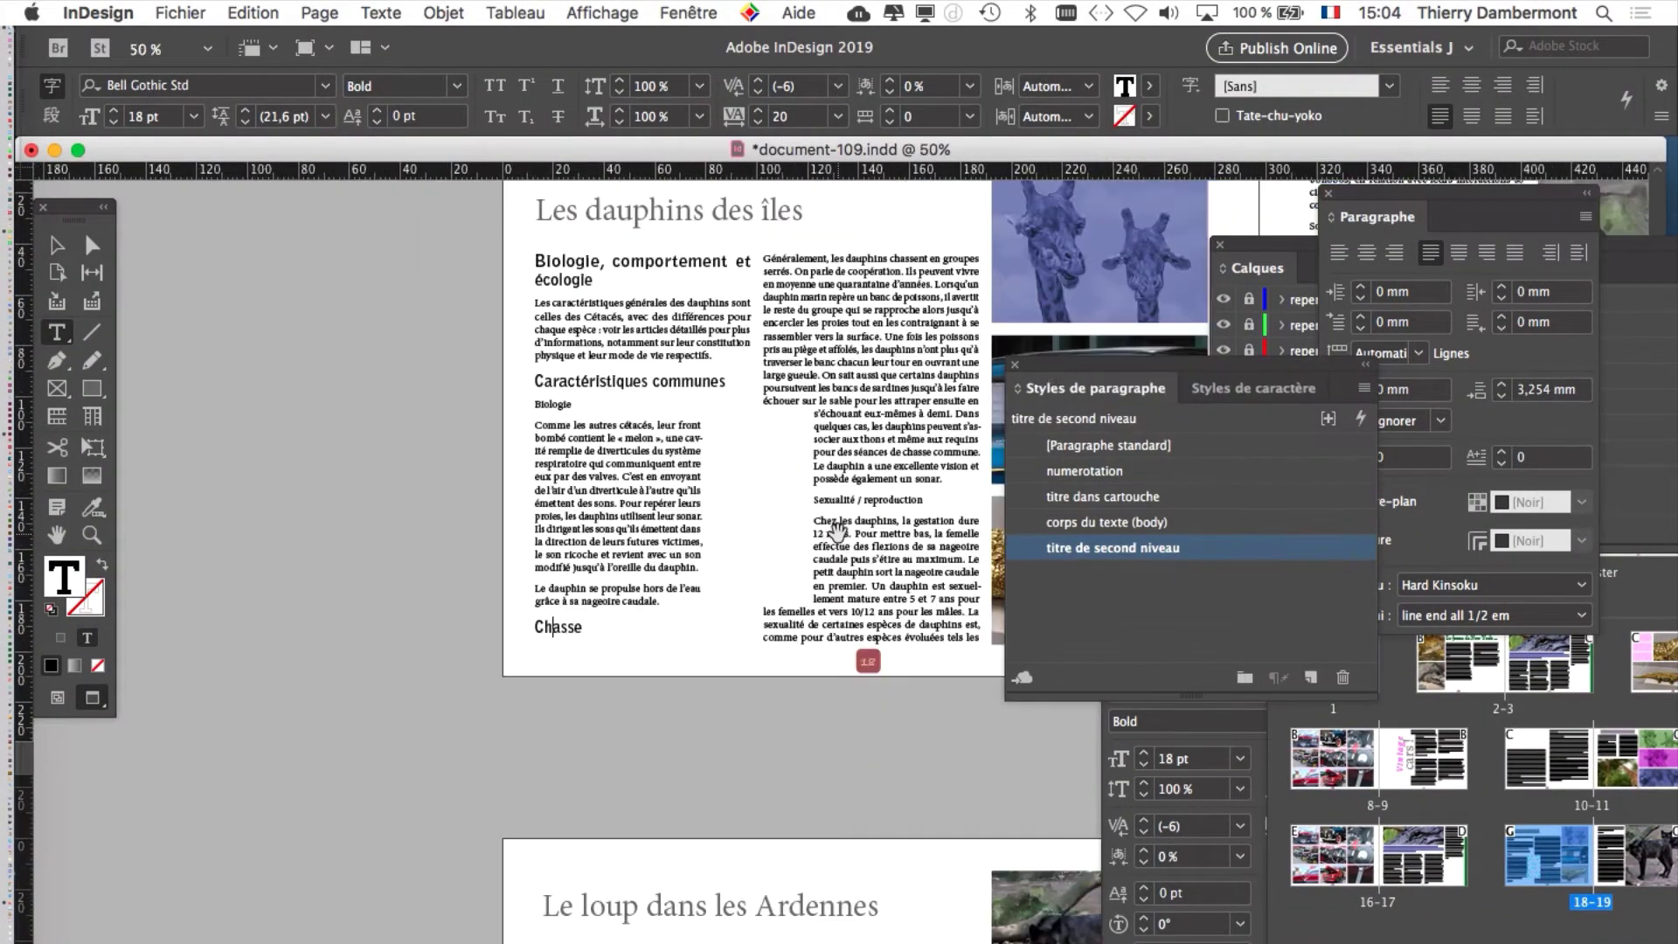
pyautogui.scroll(-10, 863, 548)
pyautogui.hscroll(5, 864, 548)
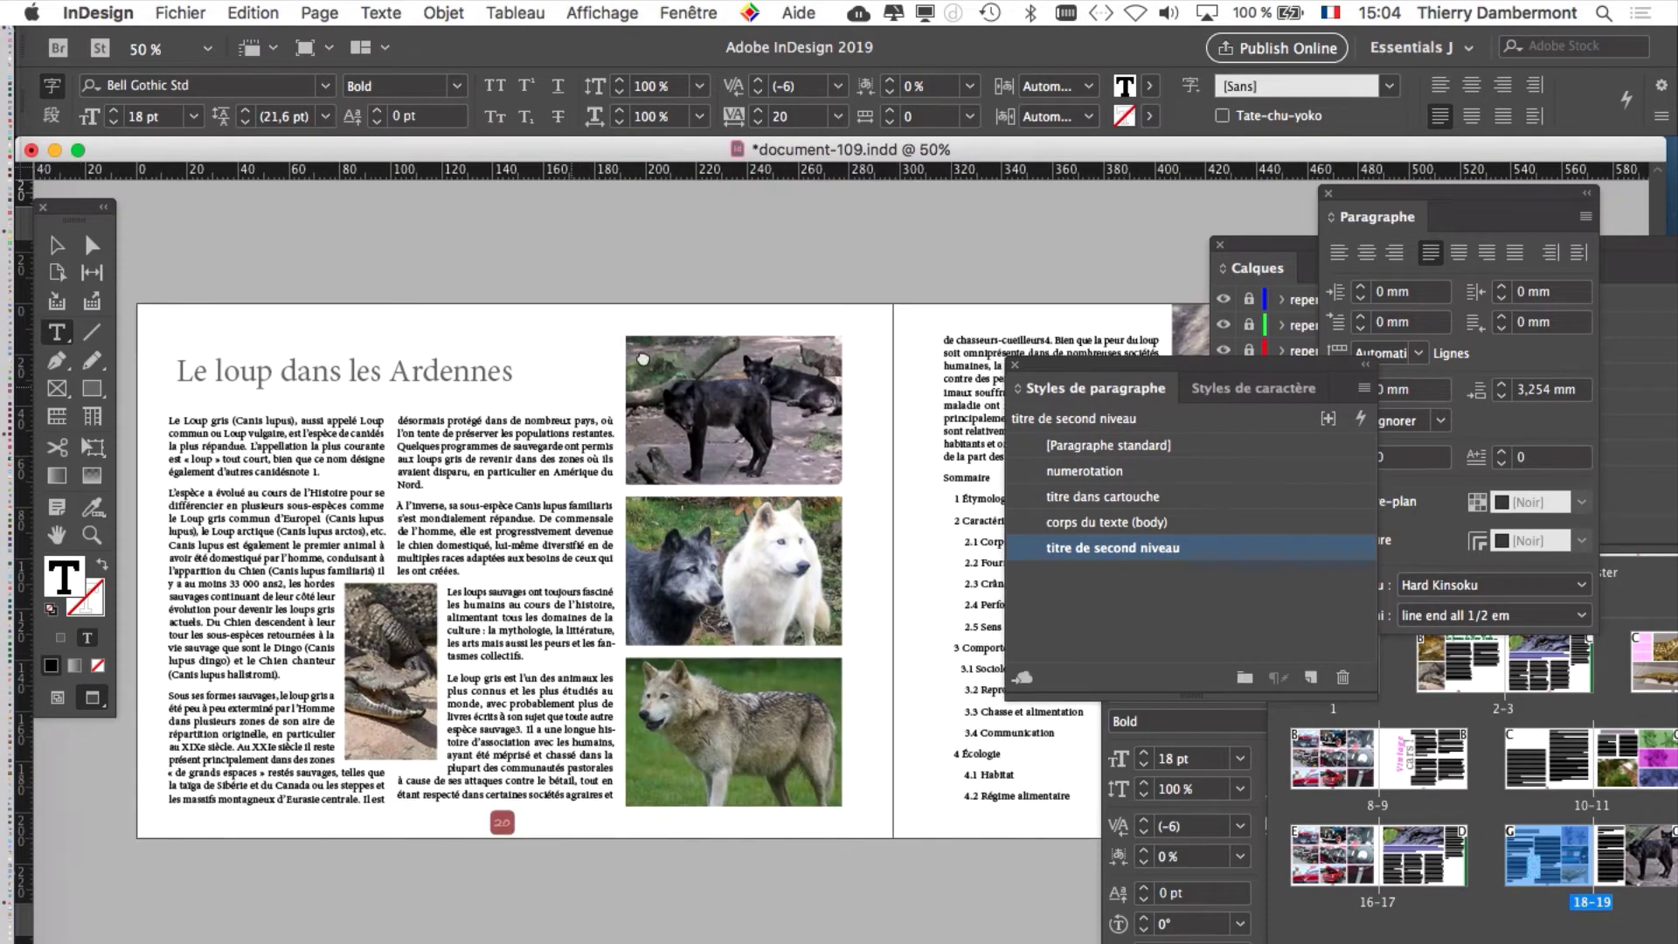
pyautogui.moveTo(659, 495); pyautogui.dragTo(732, 458)
pyautogui.hscroll(5, 732, 456)
pyautogui.scroll(10, 732, 456)
pyautogui.hscroll(-3, 732, 456)
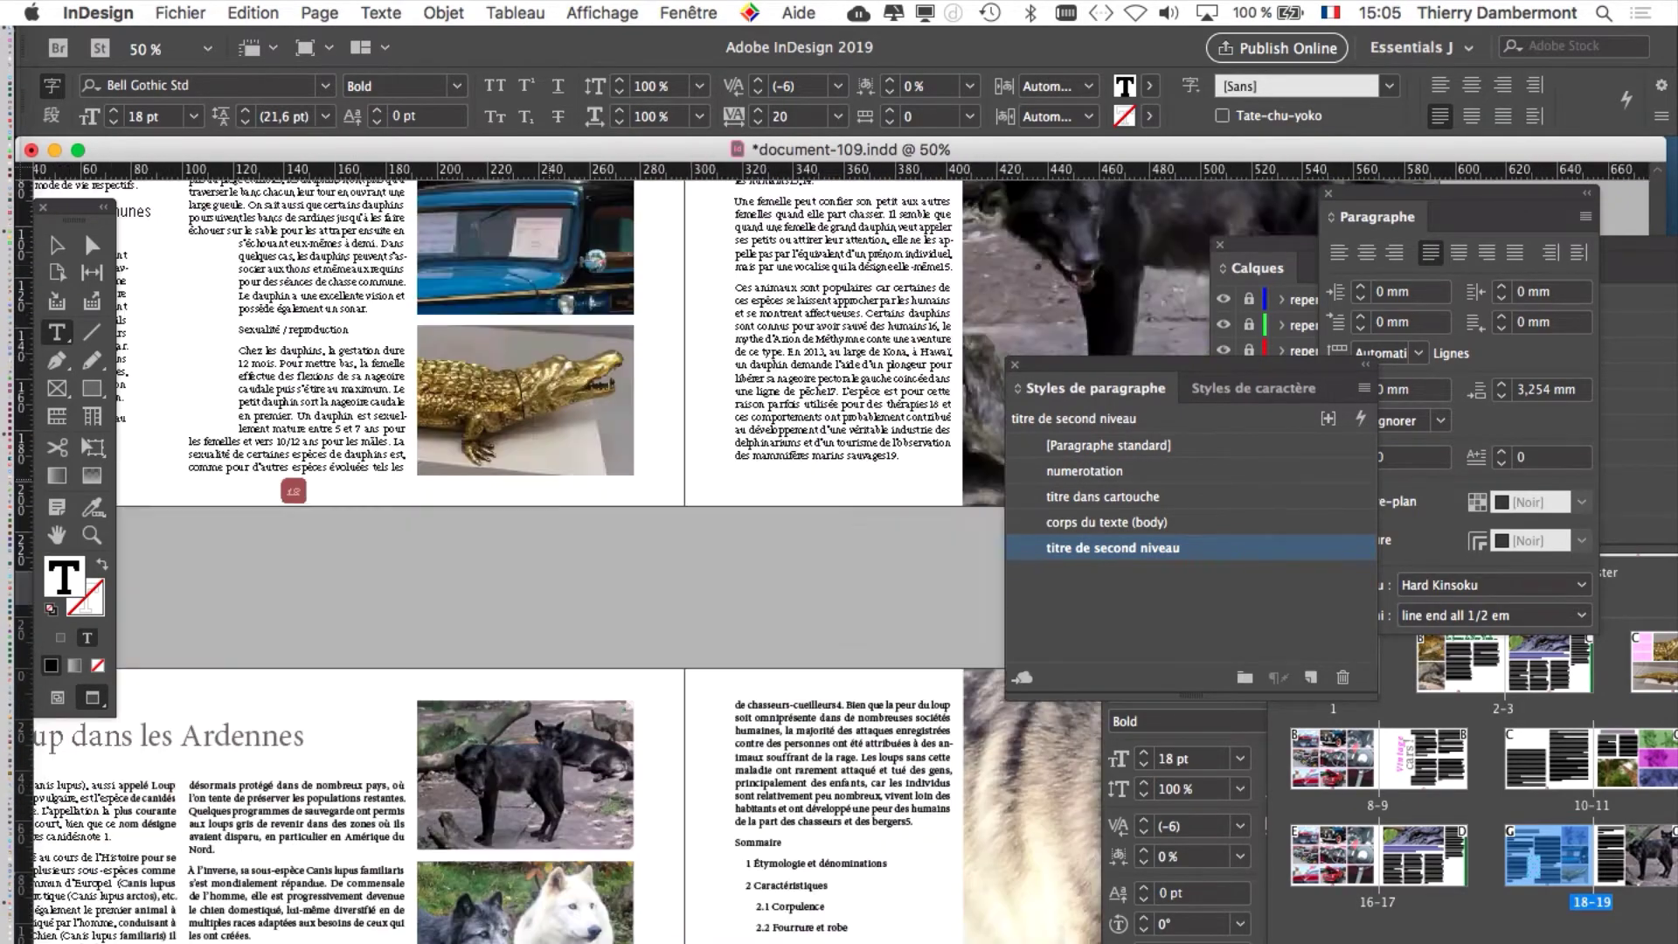
pyautogui.press('super+equal')
pyautogui.press('super+equal')
pyautogui.press('super+equal')
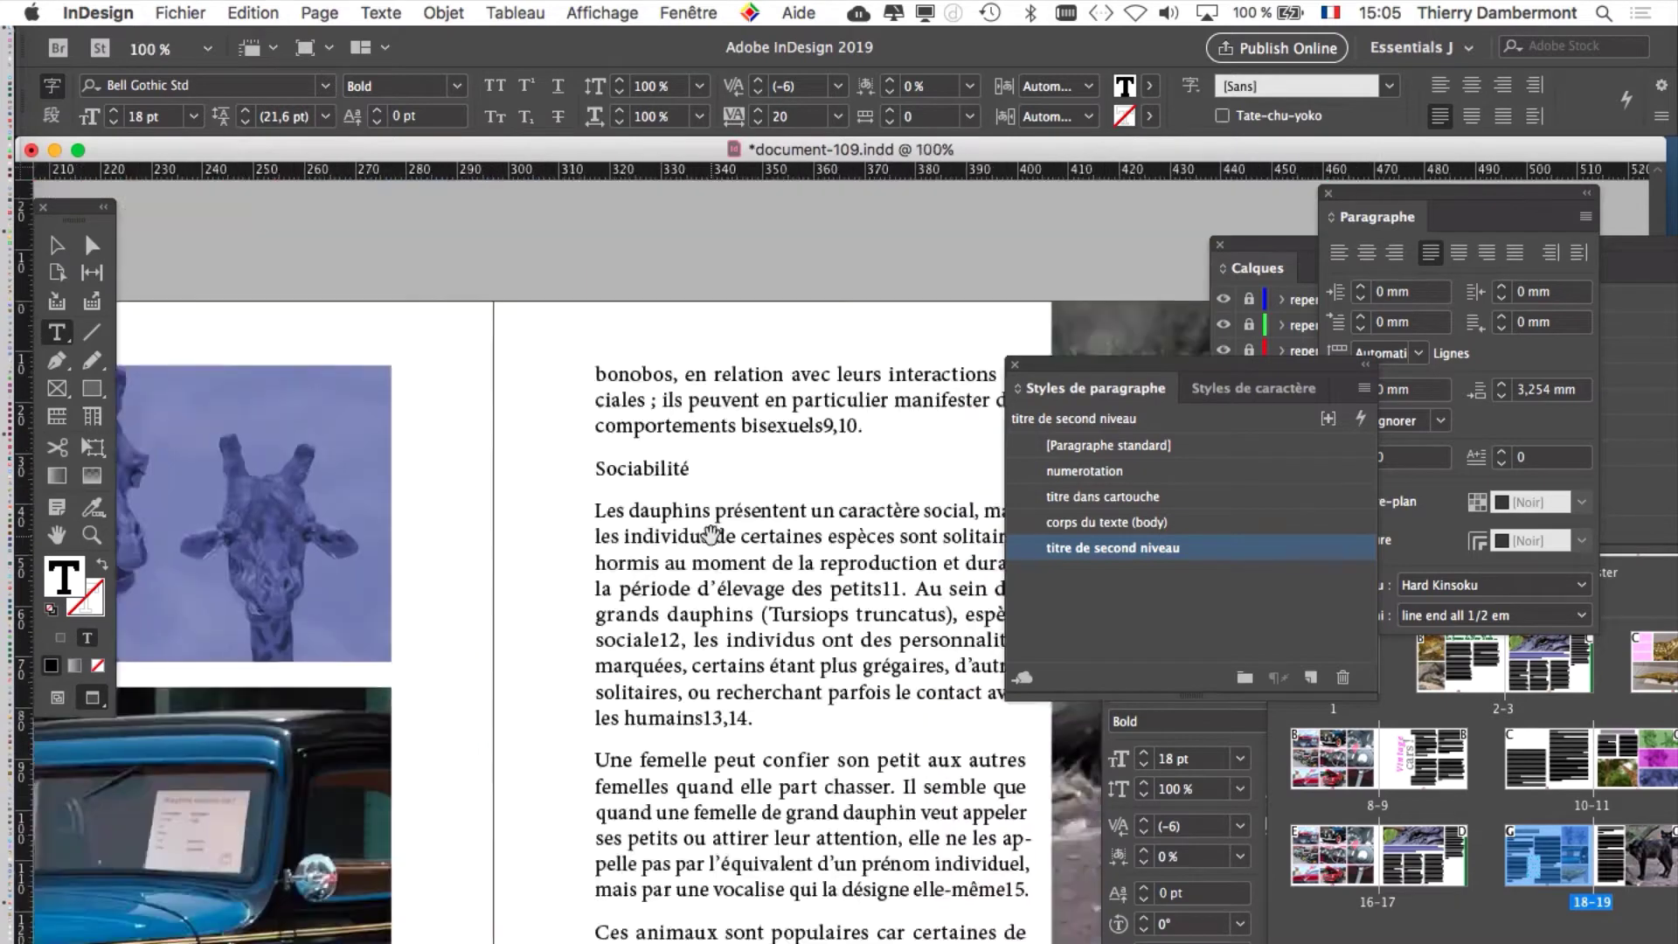
pyautogui.click(1171, 516)
pyautogui.click(1172, 547)
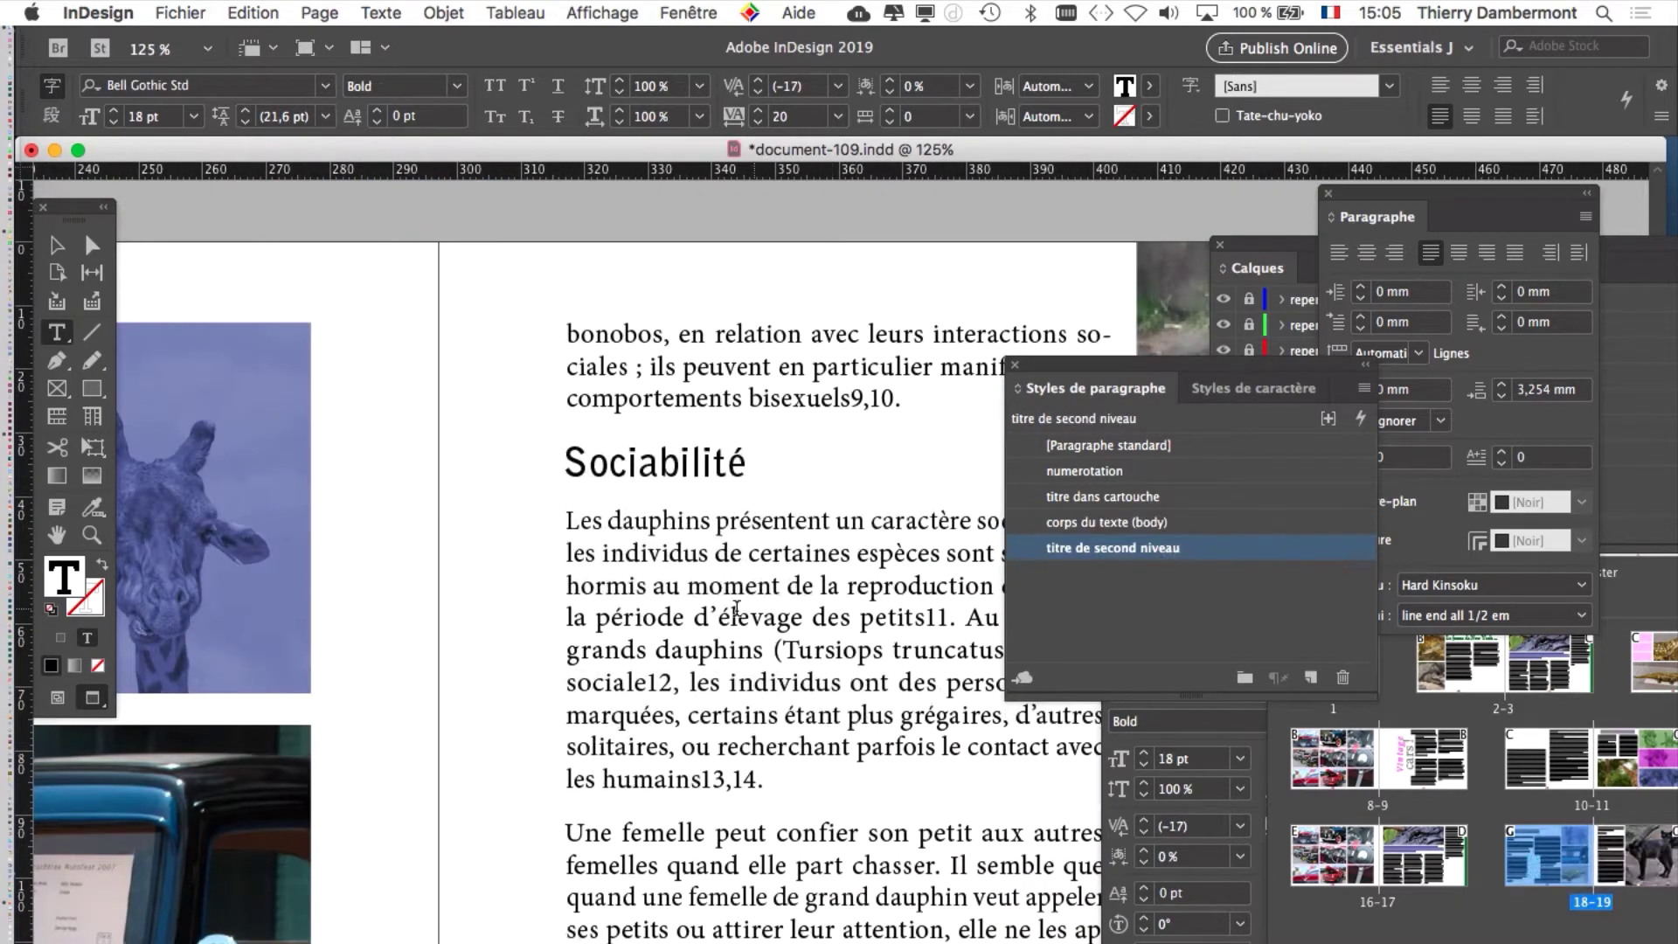
# Examine the headings and text flow across the dolphin spread, ending at the first column of page 18
pyautogui.press('super+minus')
pyautogui.press('super+minus')
pyautogui.moveTo(734, 607); pyautogui.dragTo(571, 456)
pyautogui.hscroll(-3, 570, 456)
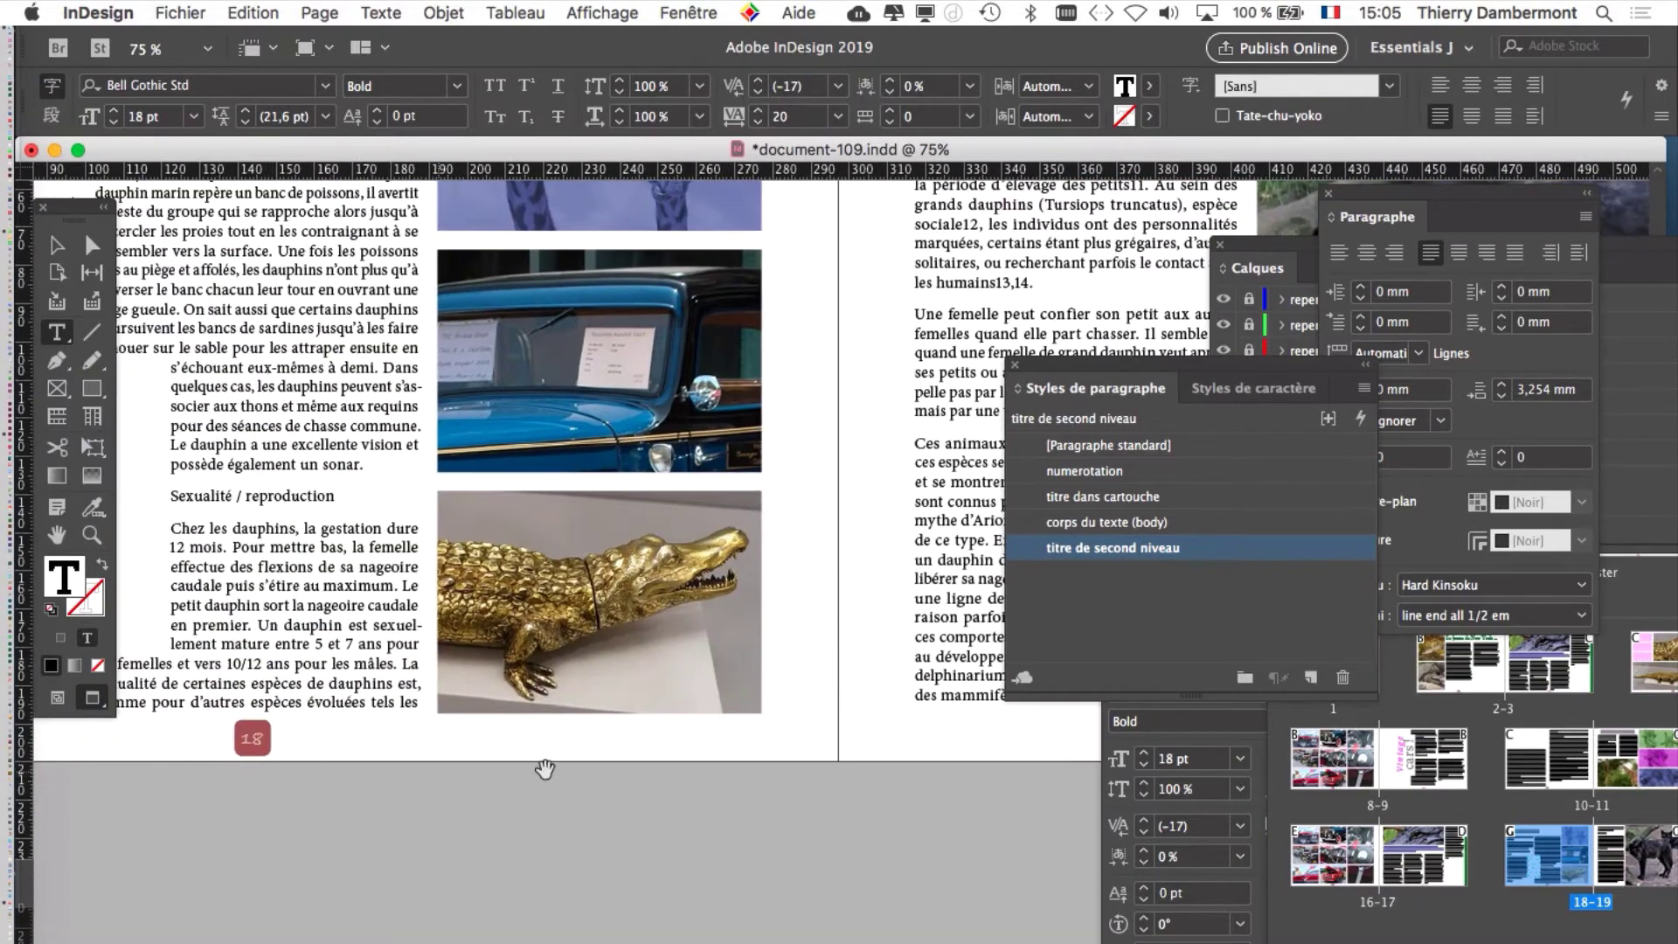
pyautogui.hscroll(4, 547, 768)
pyautogui.hscroll(3, 480, 752)
pyautogui.hscroll(-8, 612, 787)
pyautogui.scroll(2, 638, 793)
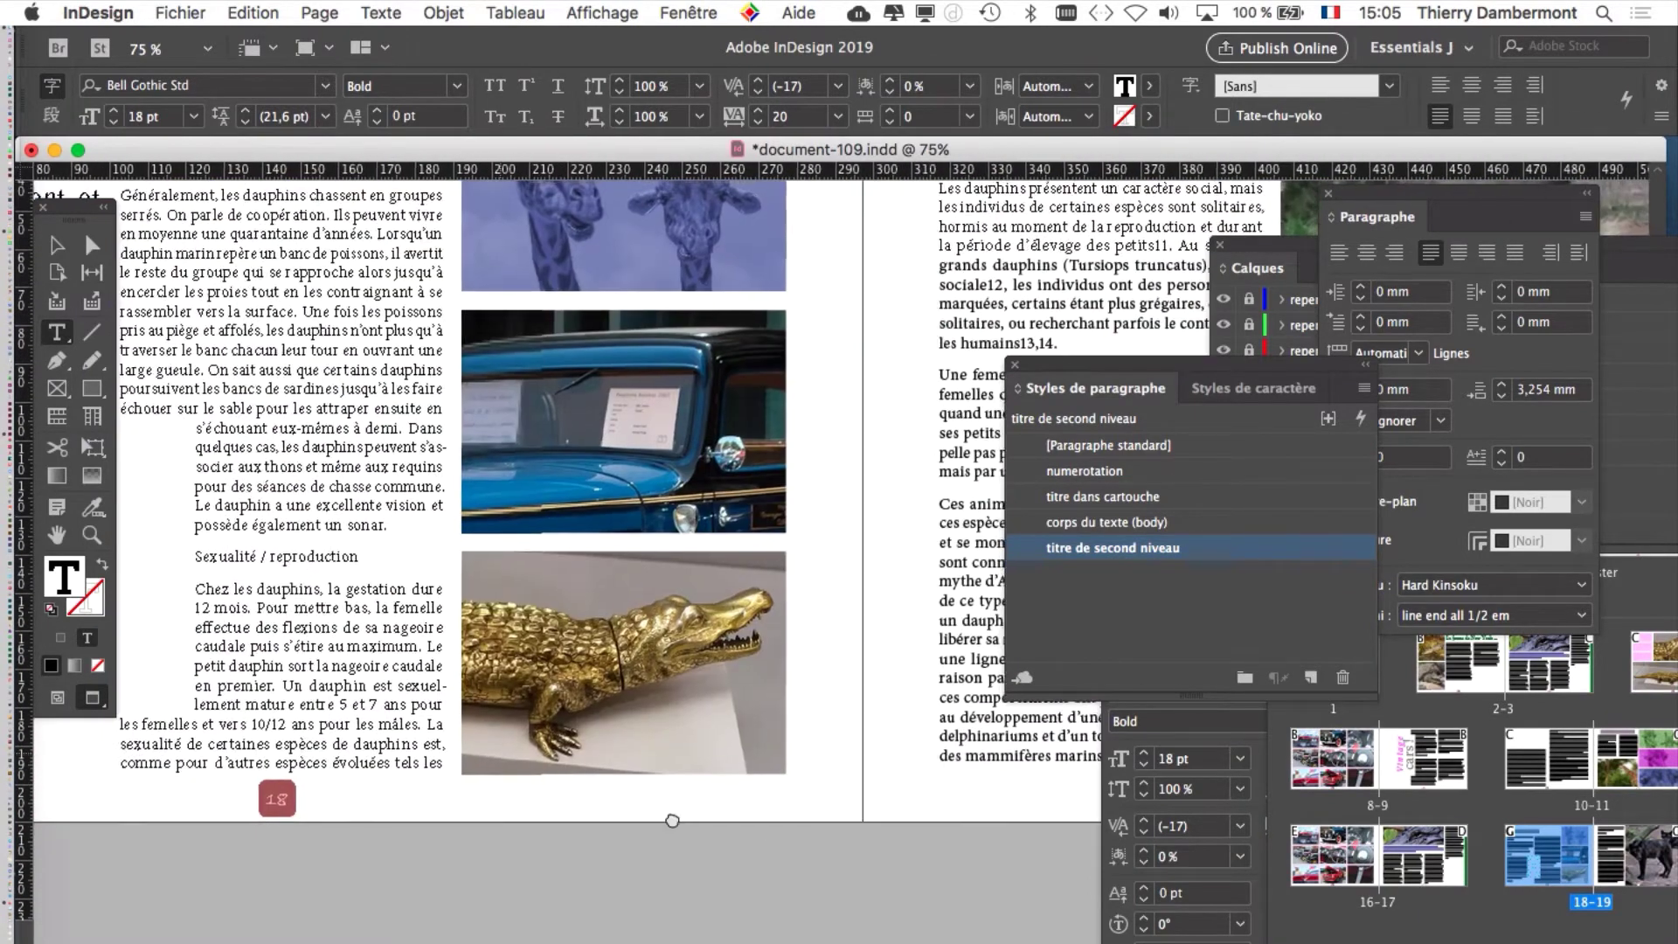
pyautogui.hscroll(-10, 638, 794)
pyautogui.scroll(1, 638, 794)
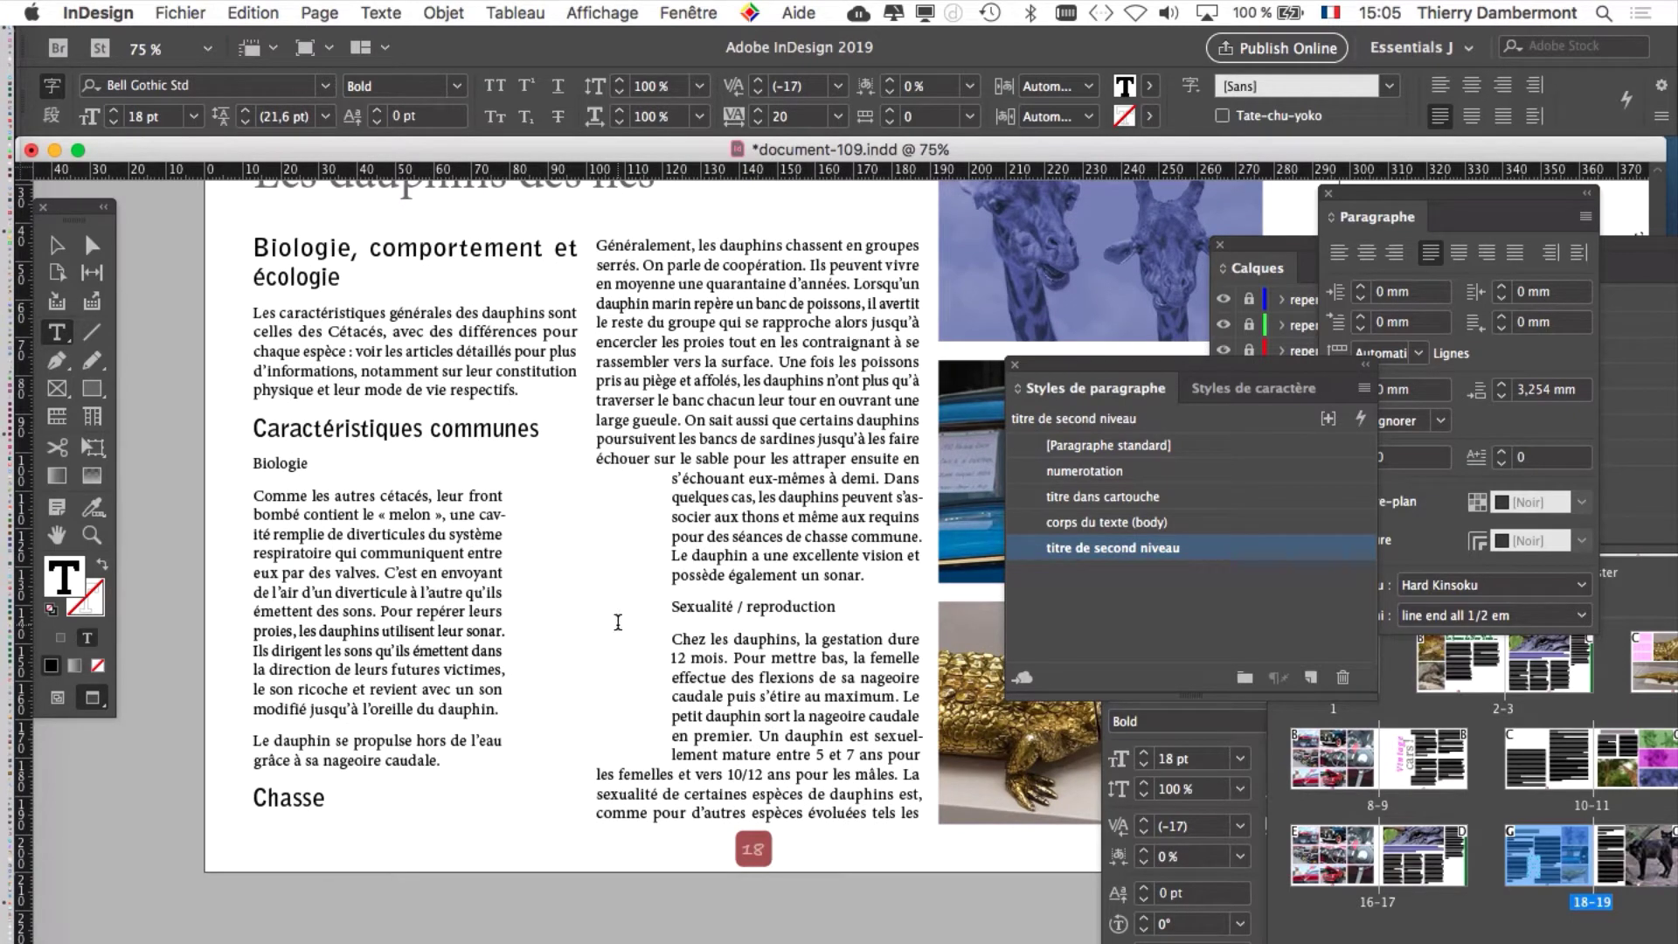
# Switch from preview to normal view so hidden characters and guides show, and move the tools panel closer to page 18's first column
pyautogui.click(60, 695)
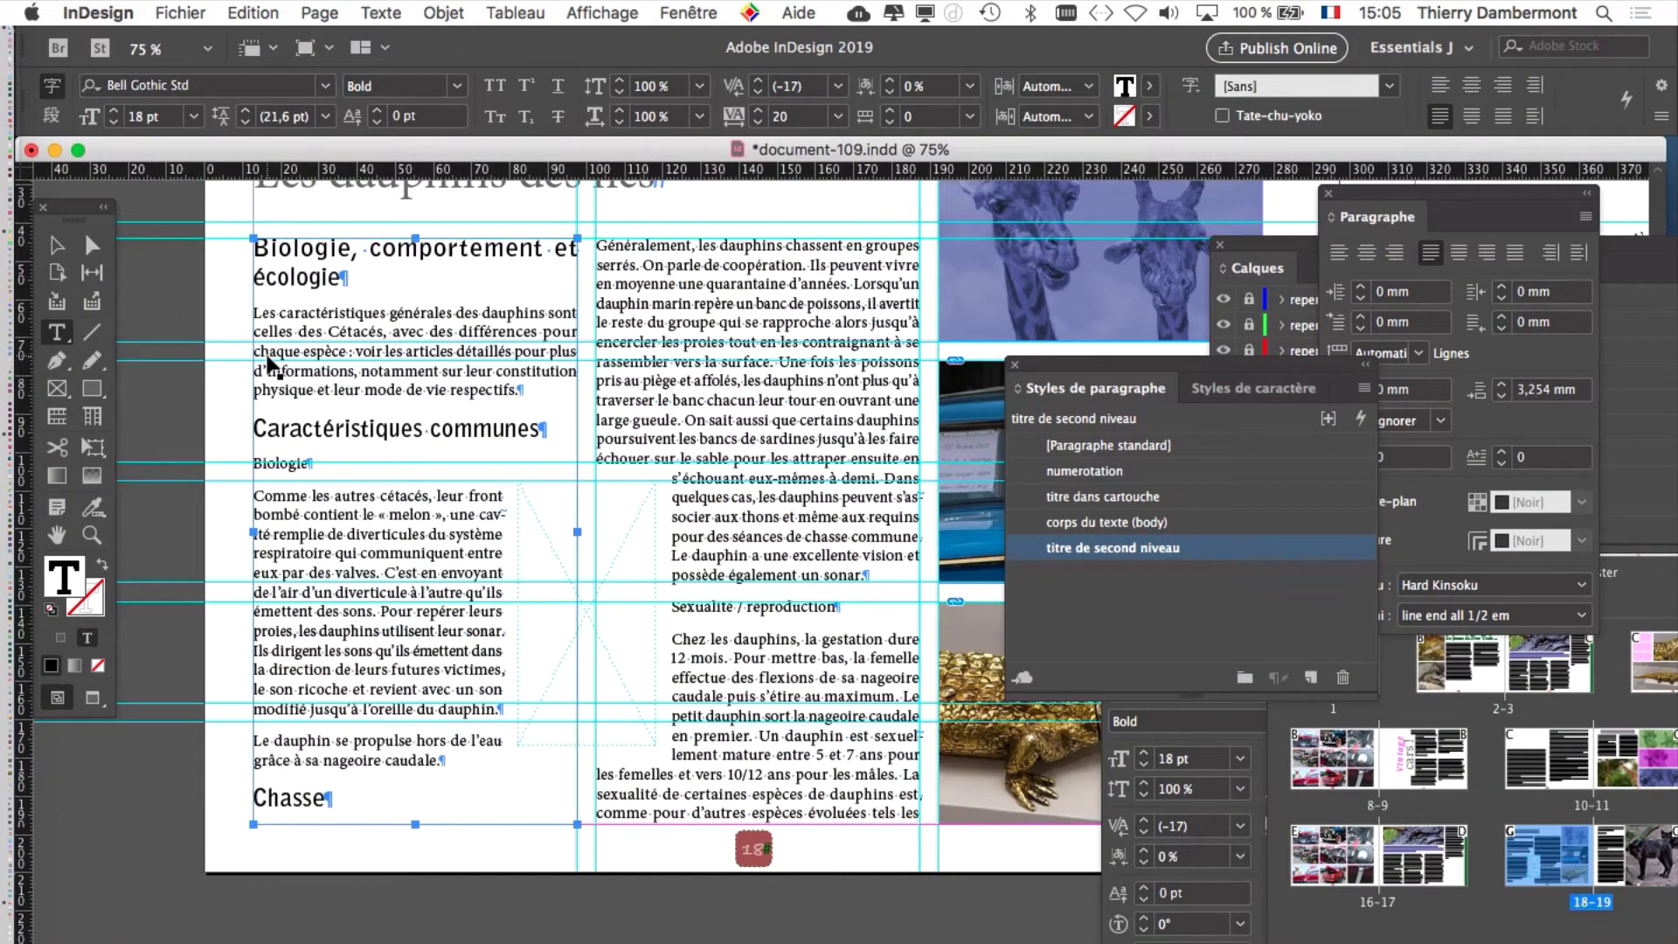
pyautogui.moveTo(68, 223); pyautogui.dragTo(173, 215)
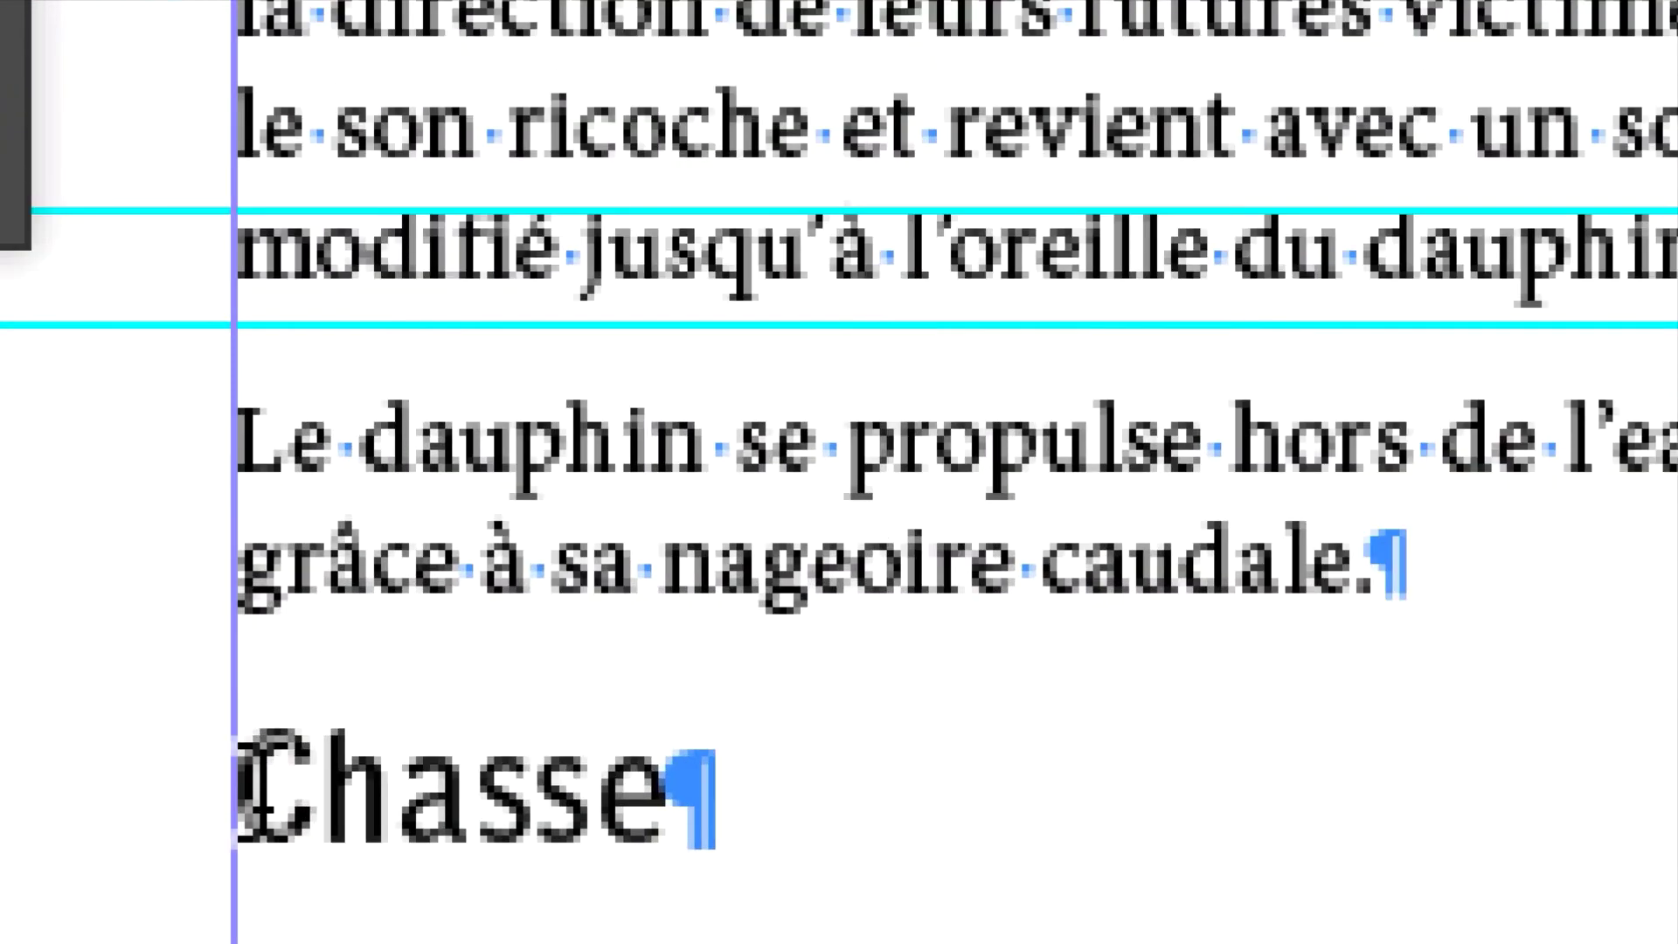
# Insert a frame break (Saut de bloc) in front of the heading "Chasse" at the end of page 18's first column
pyautogui.click(254, 780)
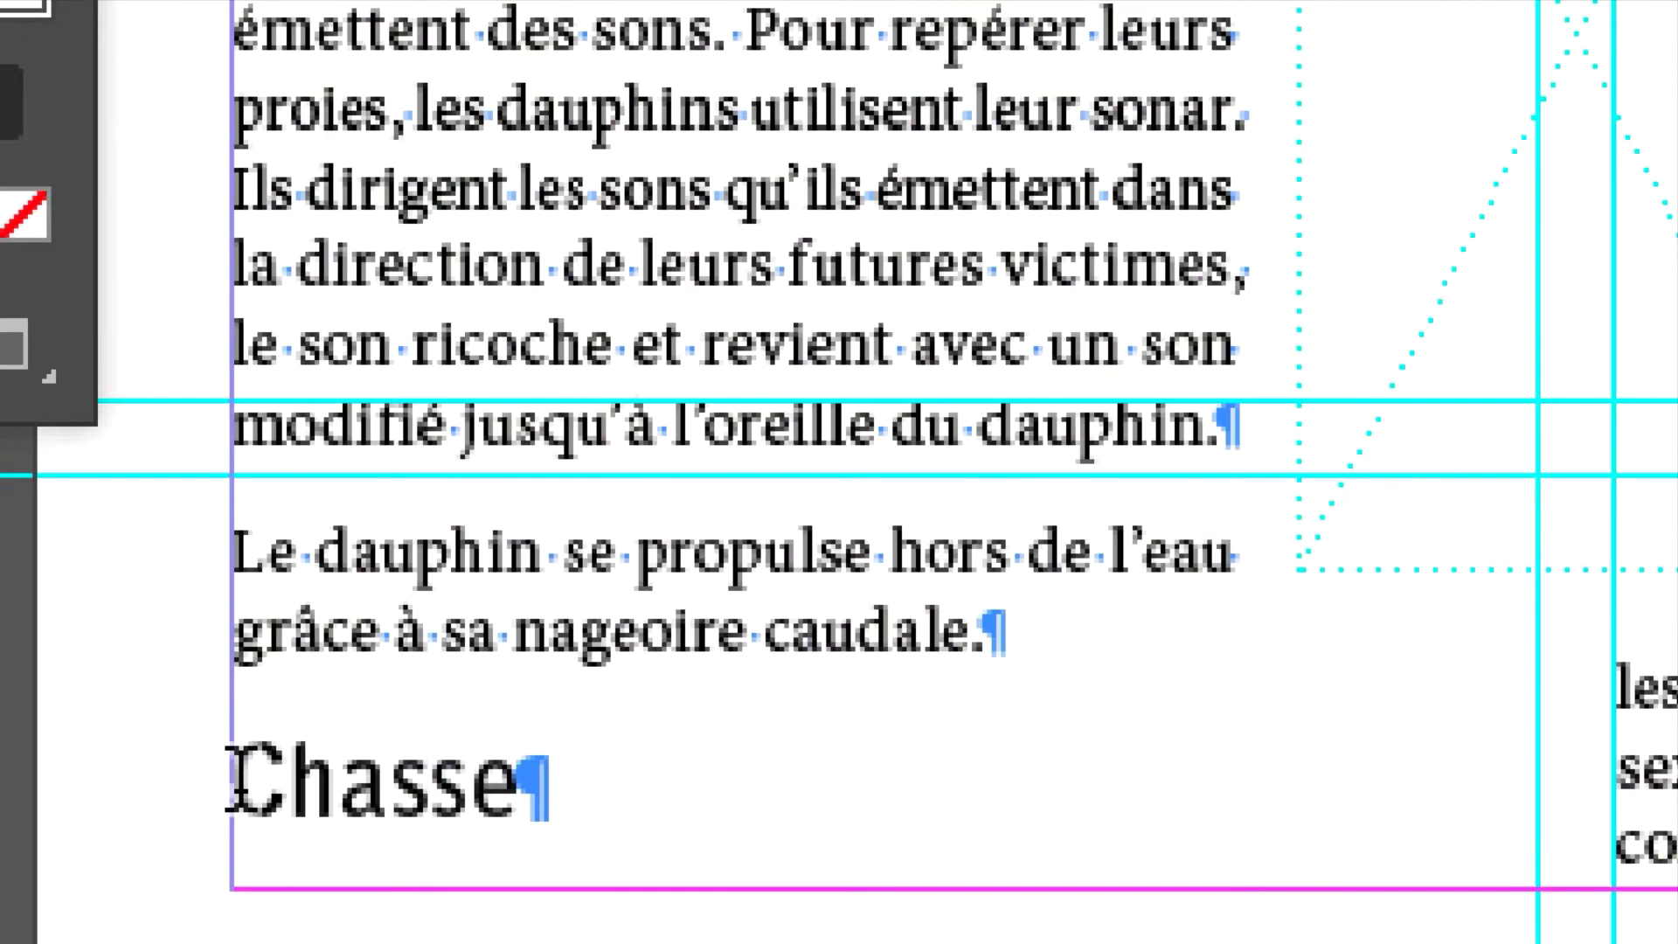
pyautogui.click(236, 778)
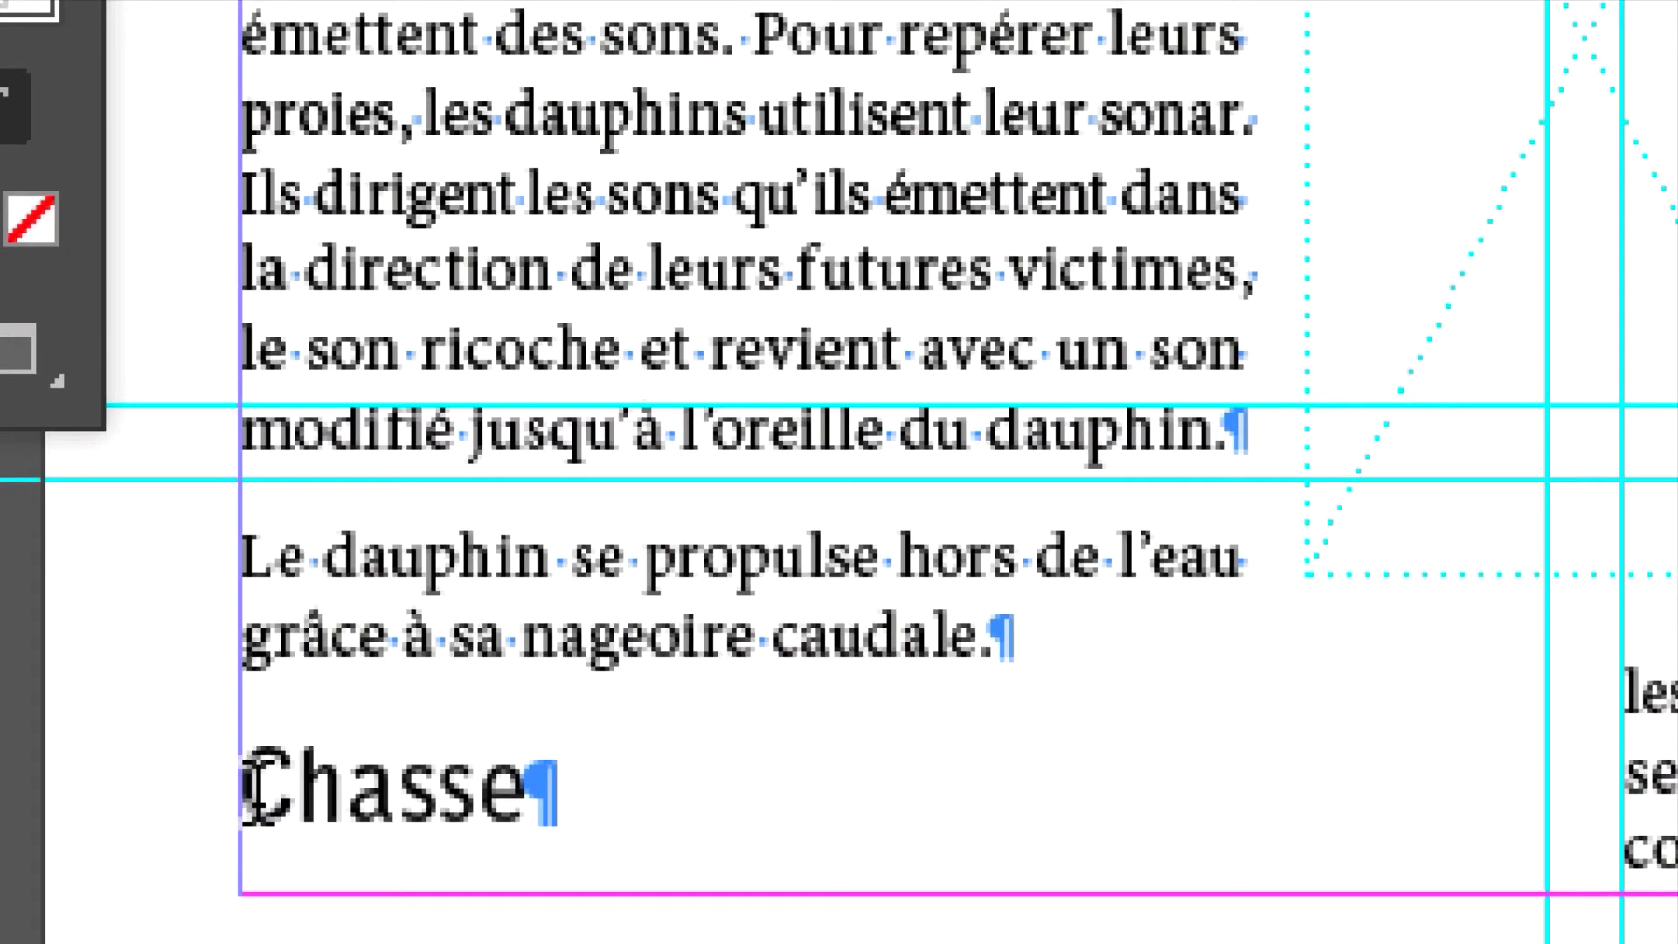
pyautogui.rightClick(253, 791)
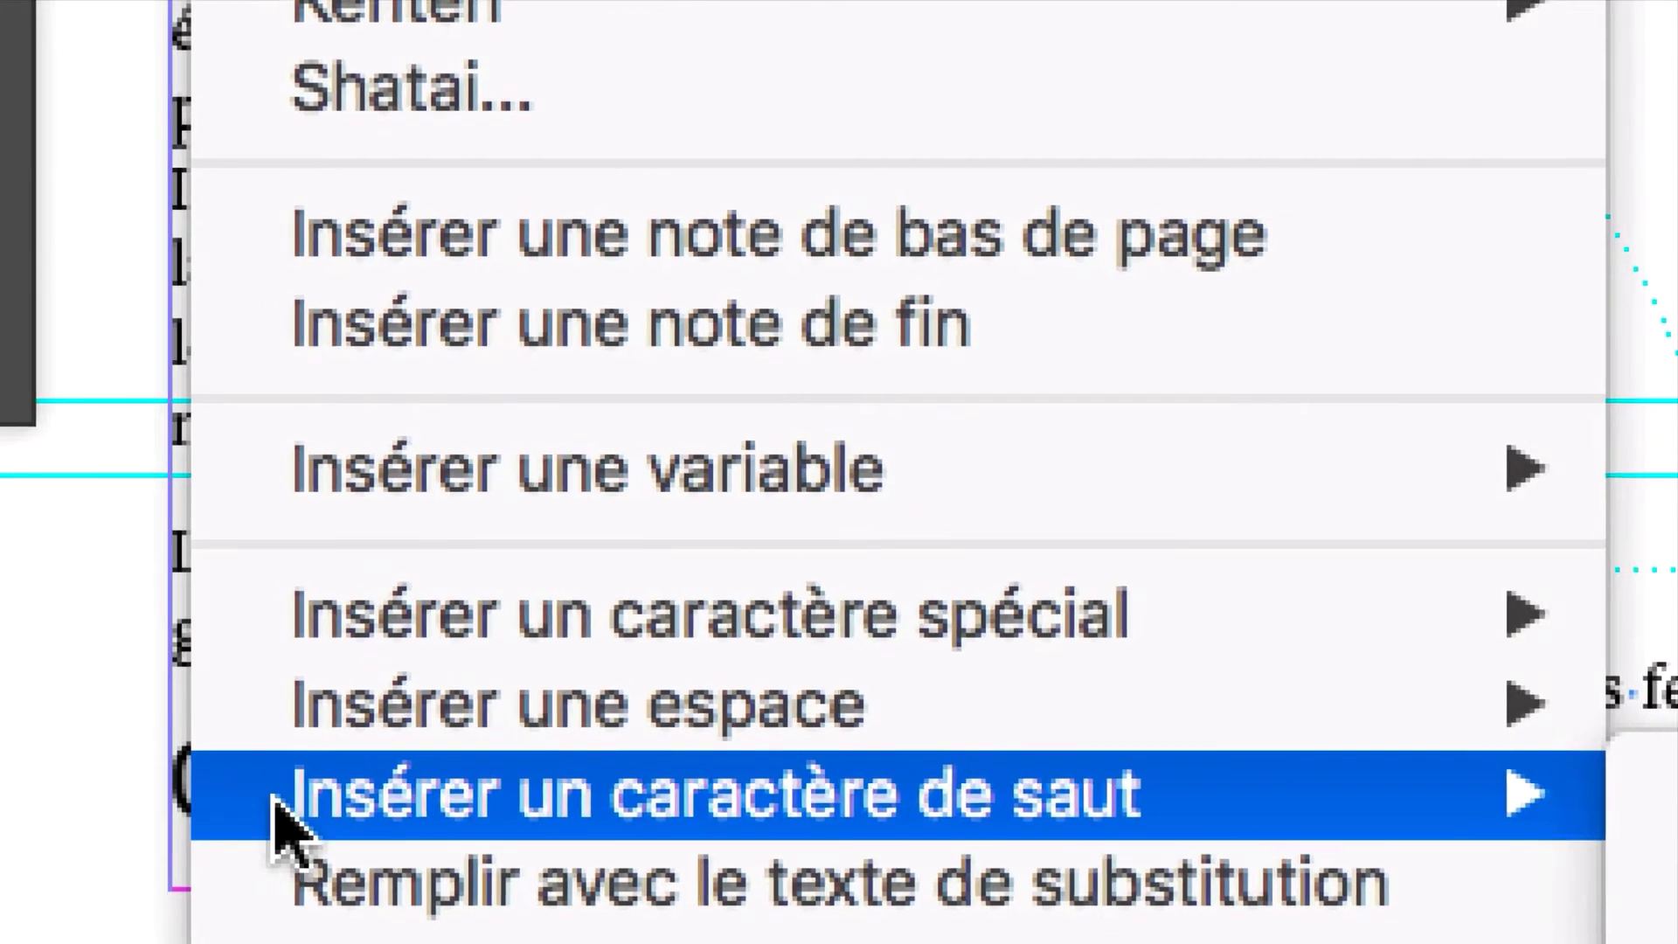
pyautogui.moveTo(704, 800)
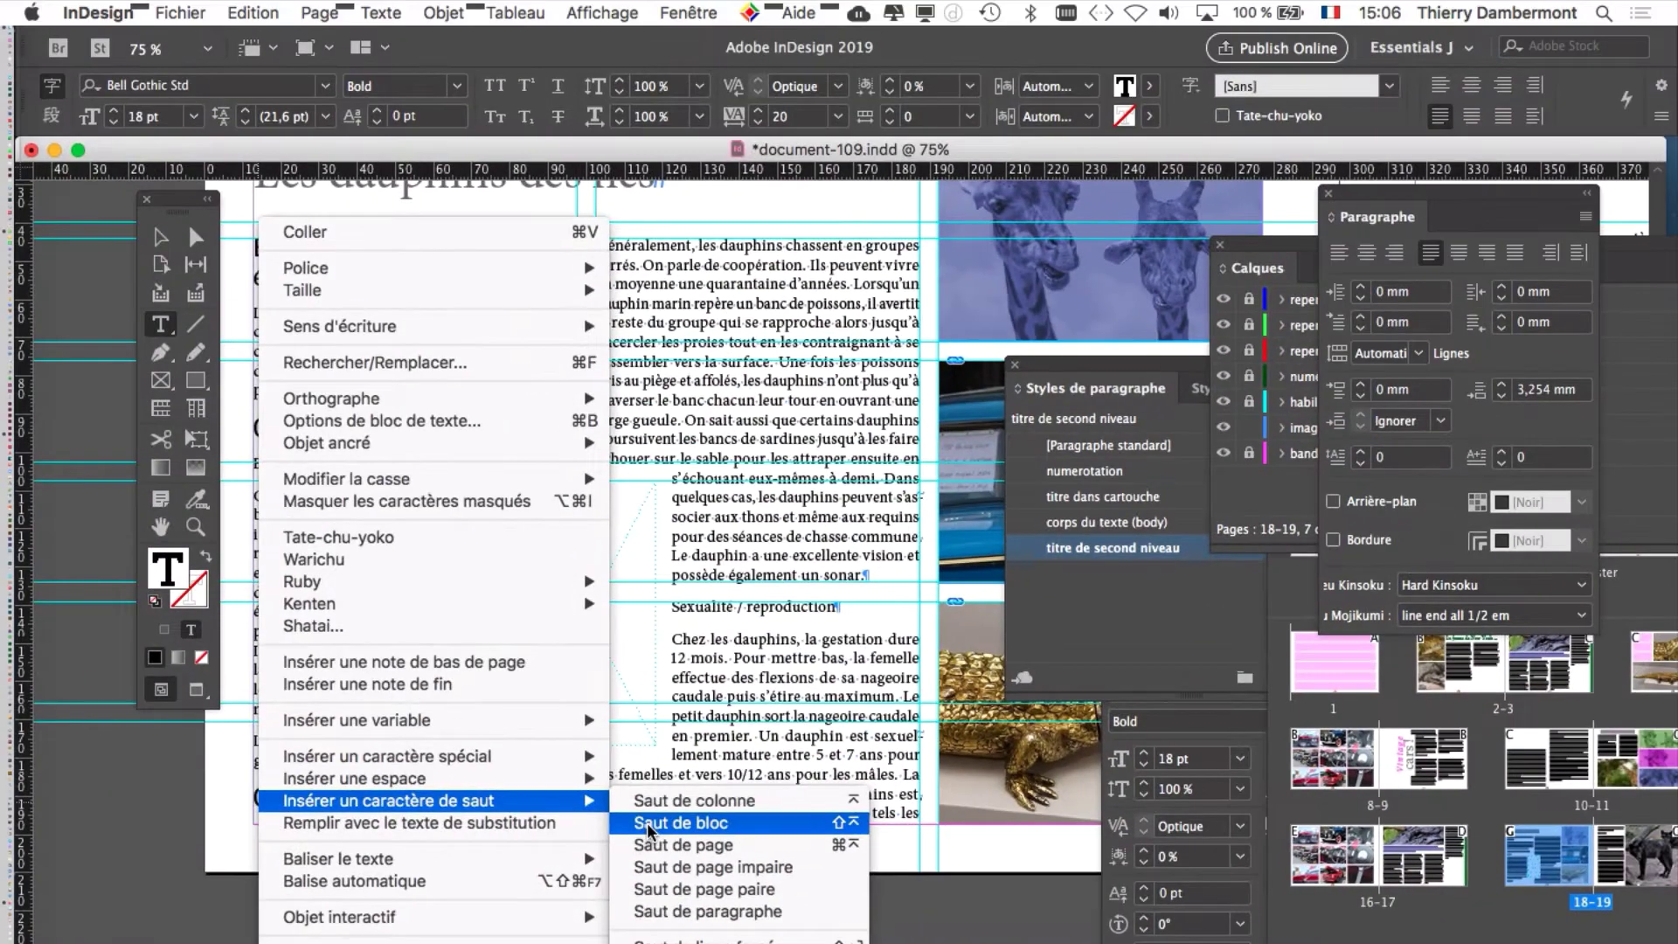
pyautogui.click(574, 828)
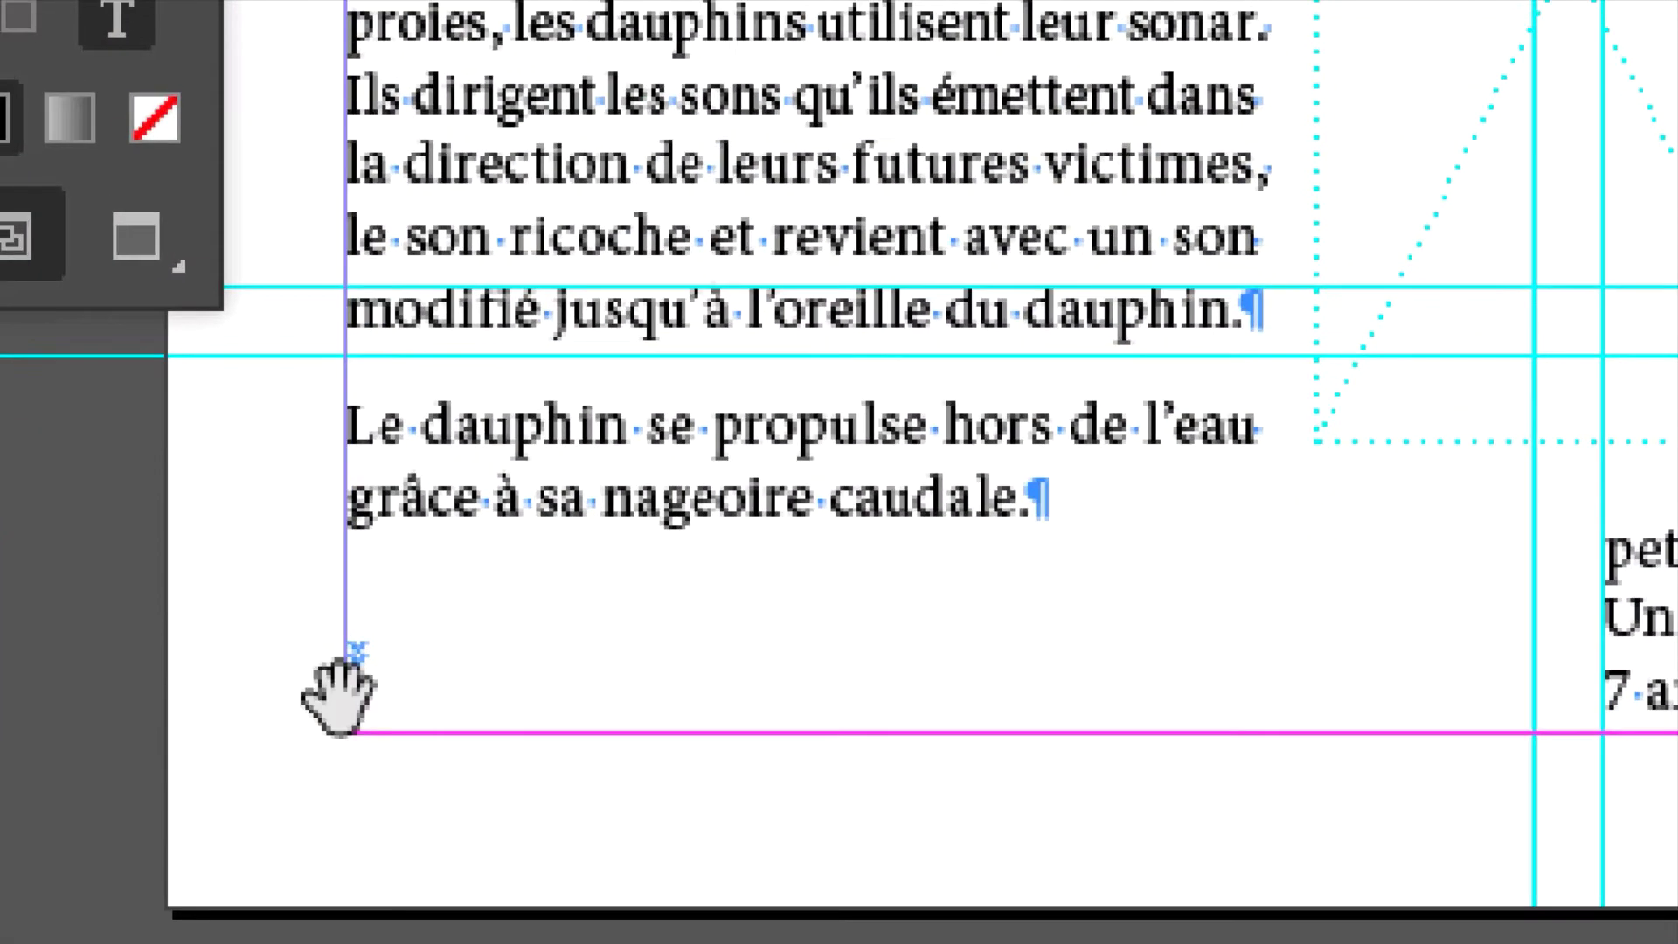
# Select the frame break character at the end of page 18's first column and delete it
pyautogui.scroll(3, 339, 695)
pyautogui.moveTo(352, 673); pyautogui.dragTo(375, 707)
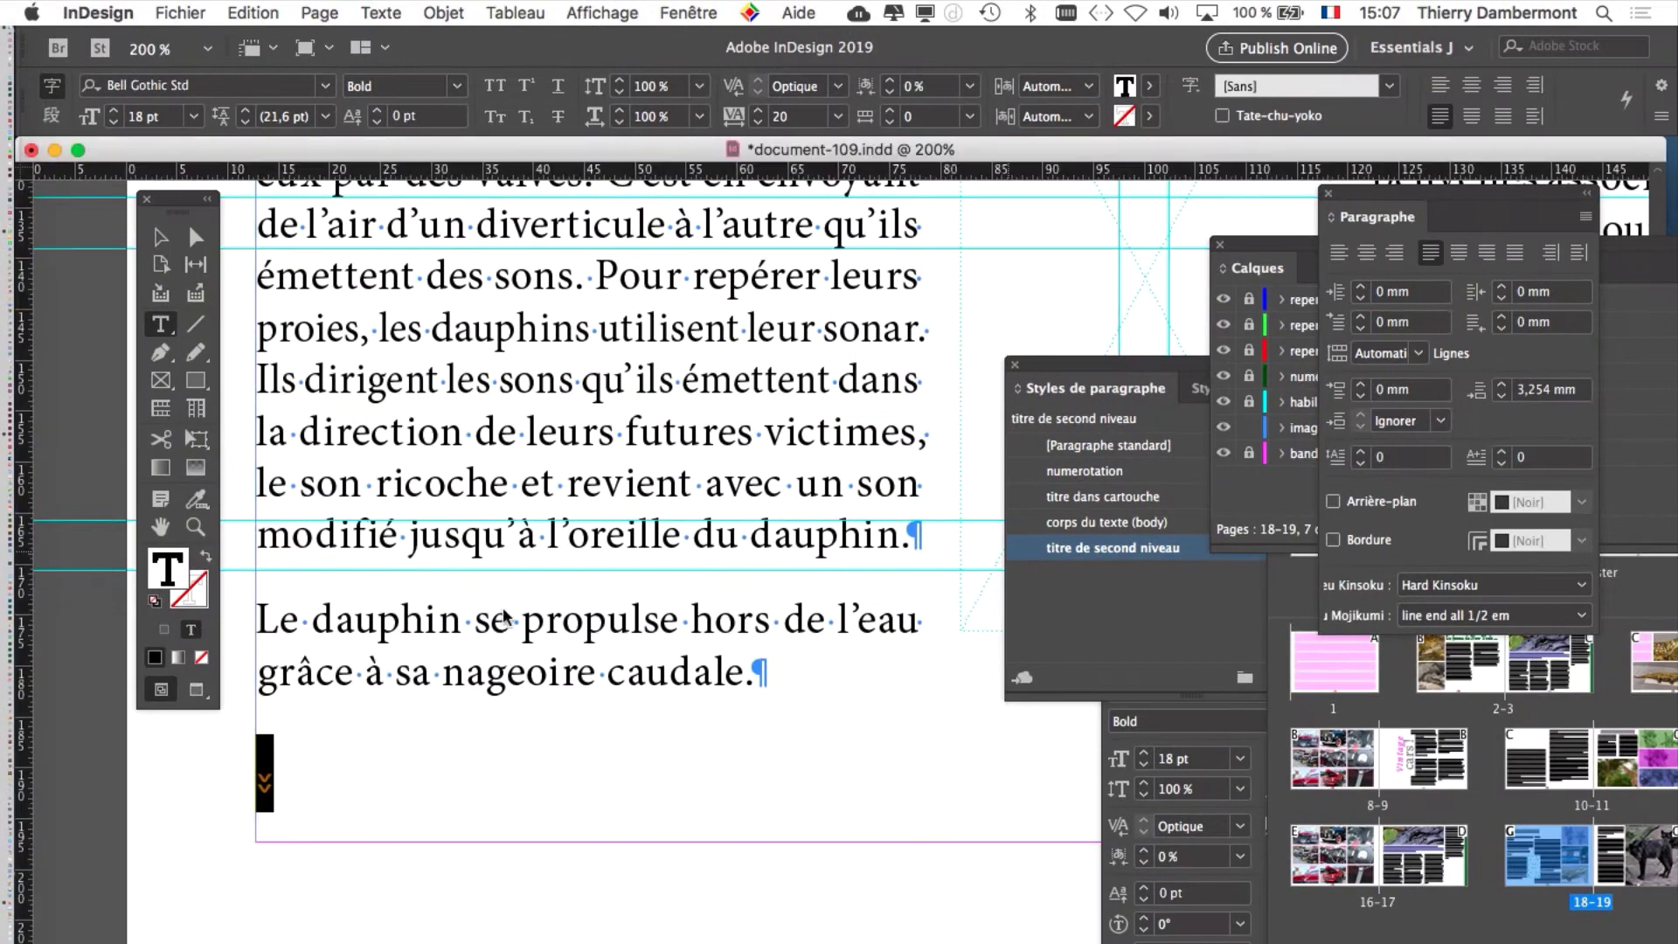
pyautogui.click(267, 789)
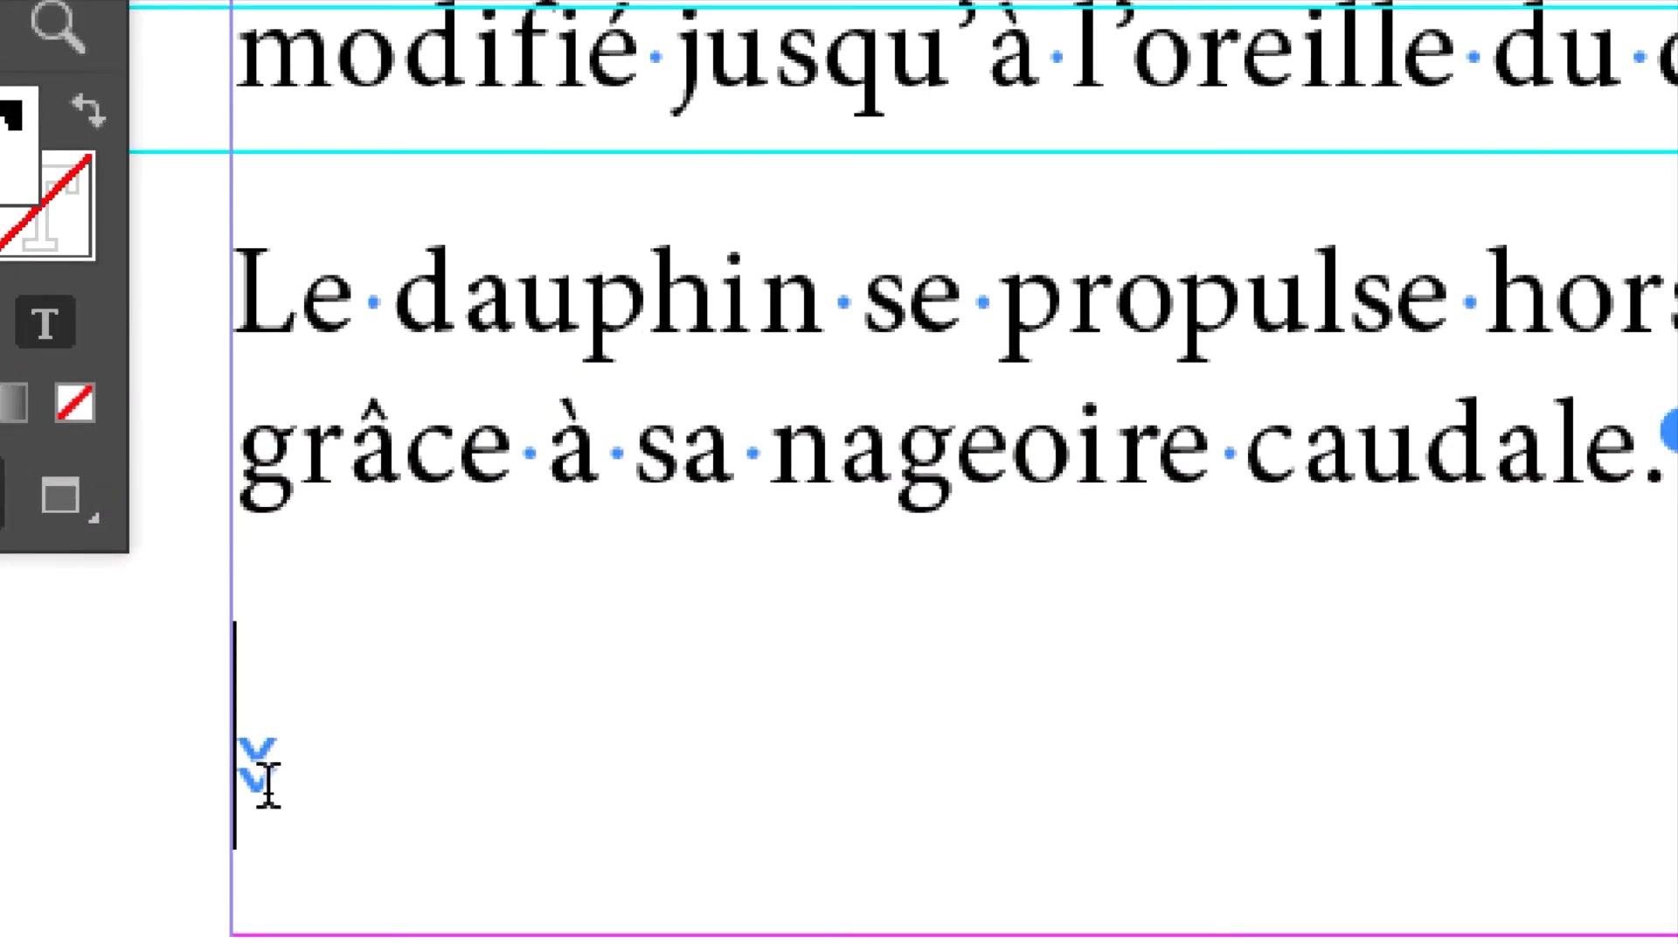
pyautogui.moveTo(247, 749); pyautogui.dragTo(278, 808)
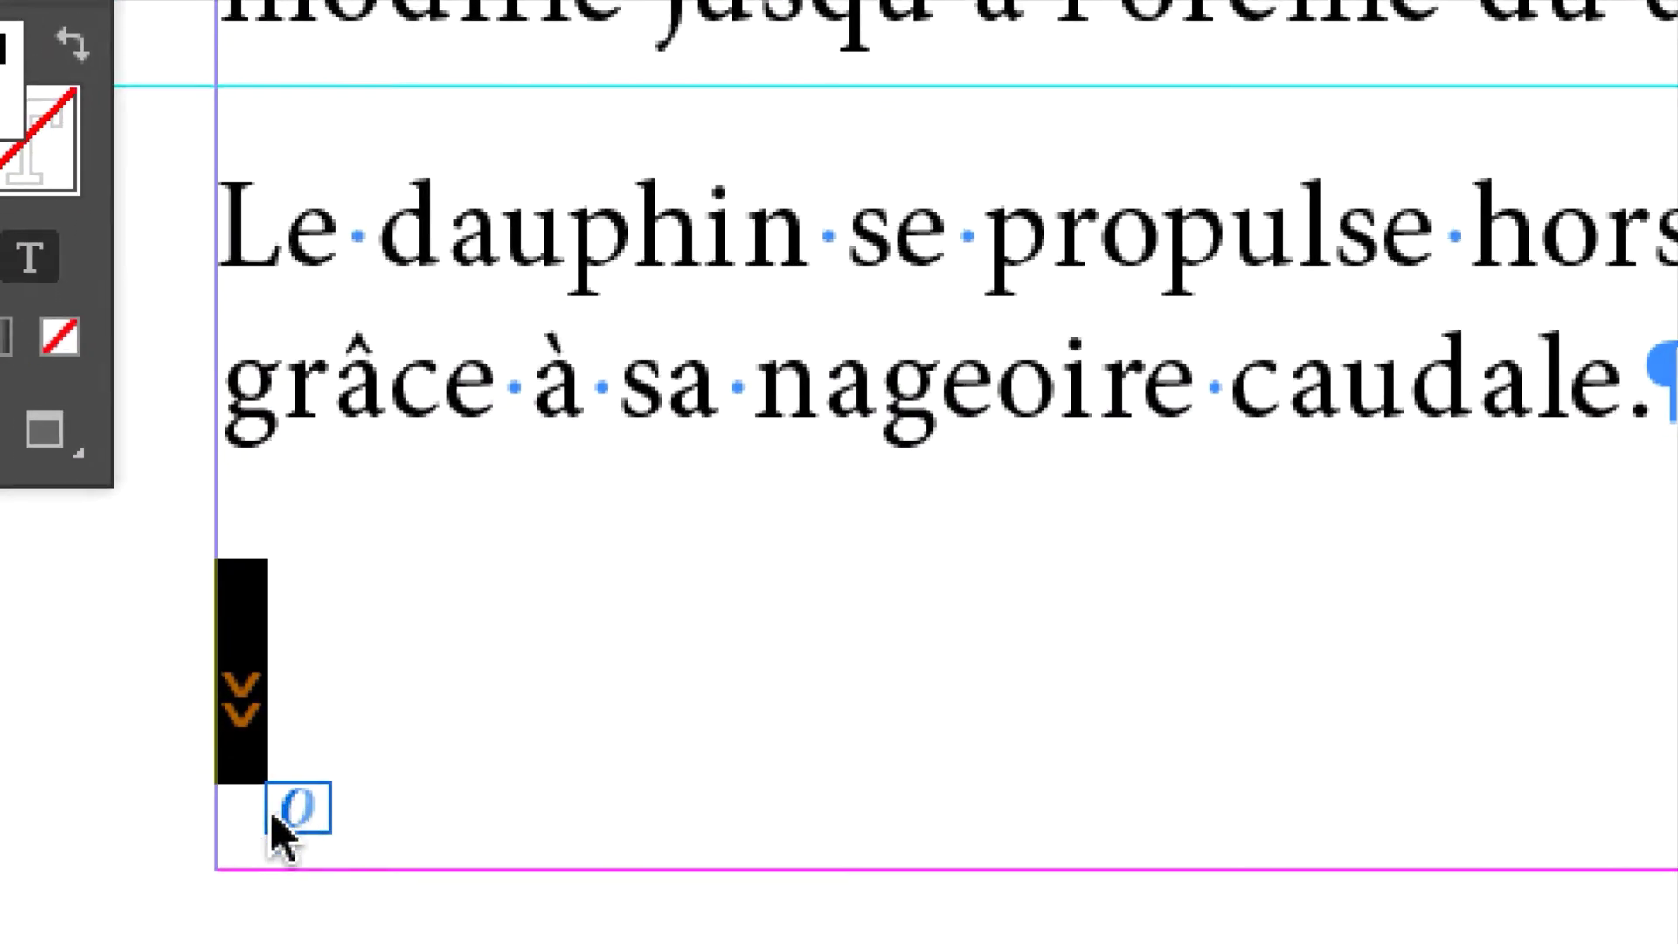
pyautogui.click(228, 704)
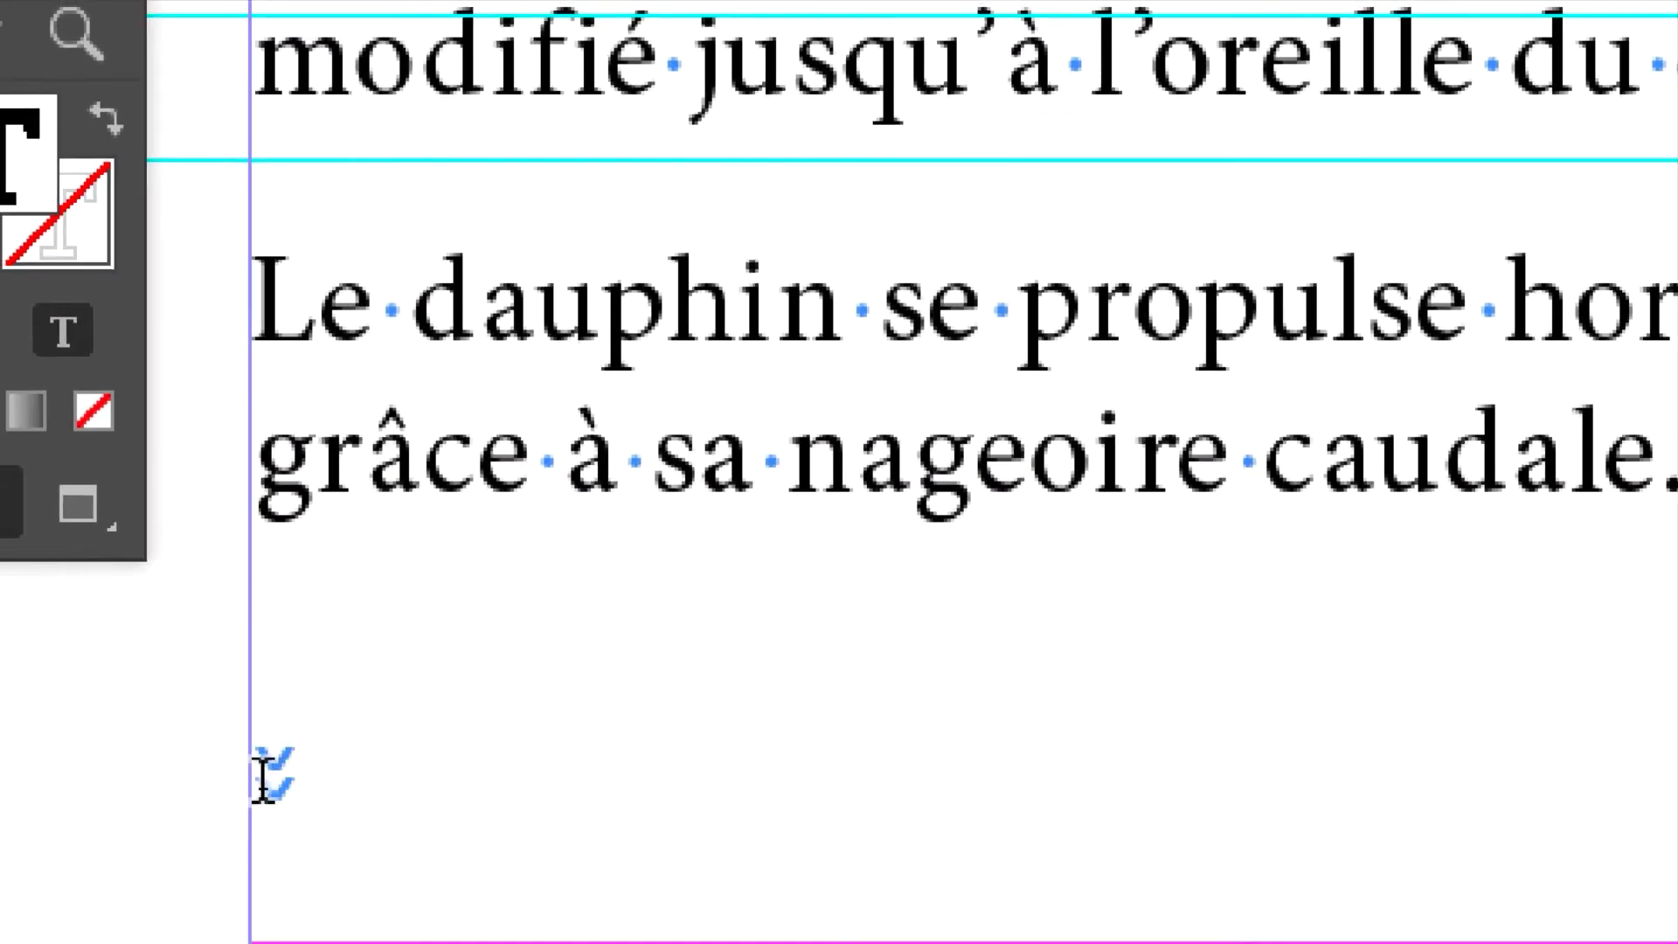
pyautogui.moveTo(262, 778); pyautogui.dragTo(280, 812)
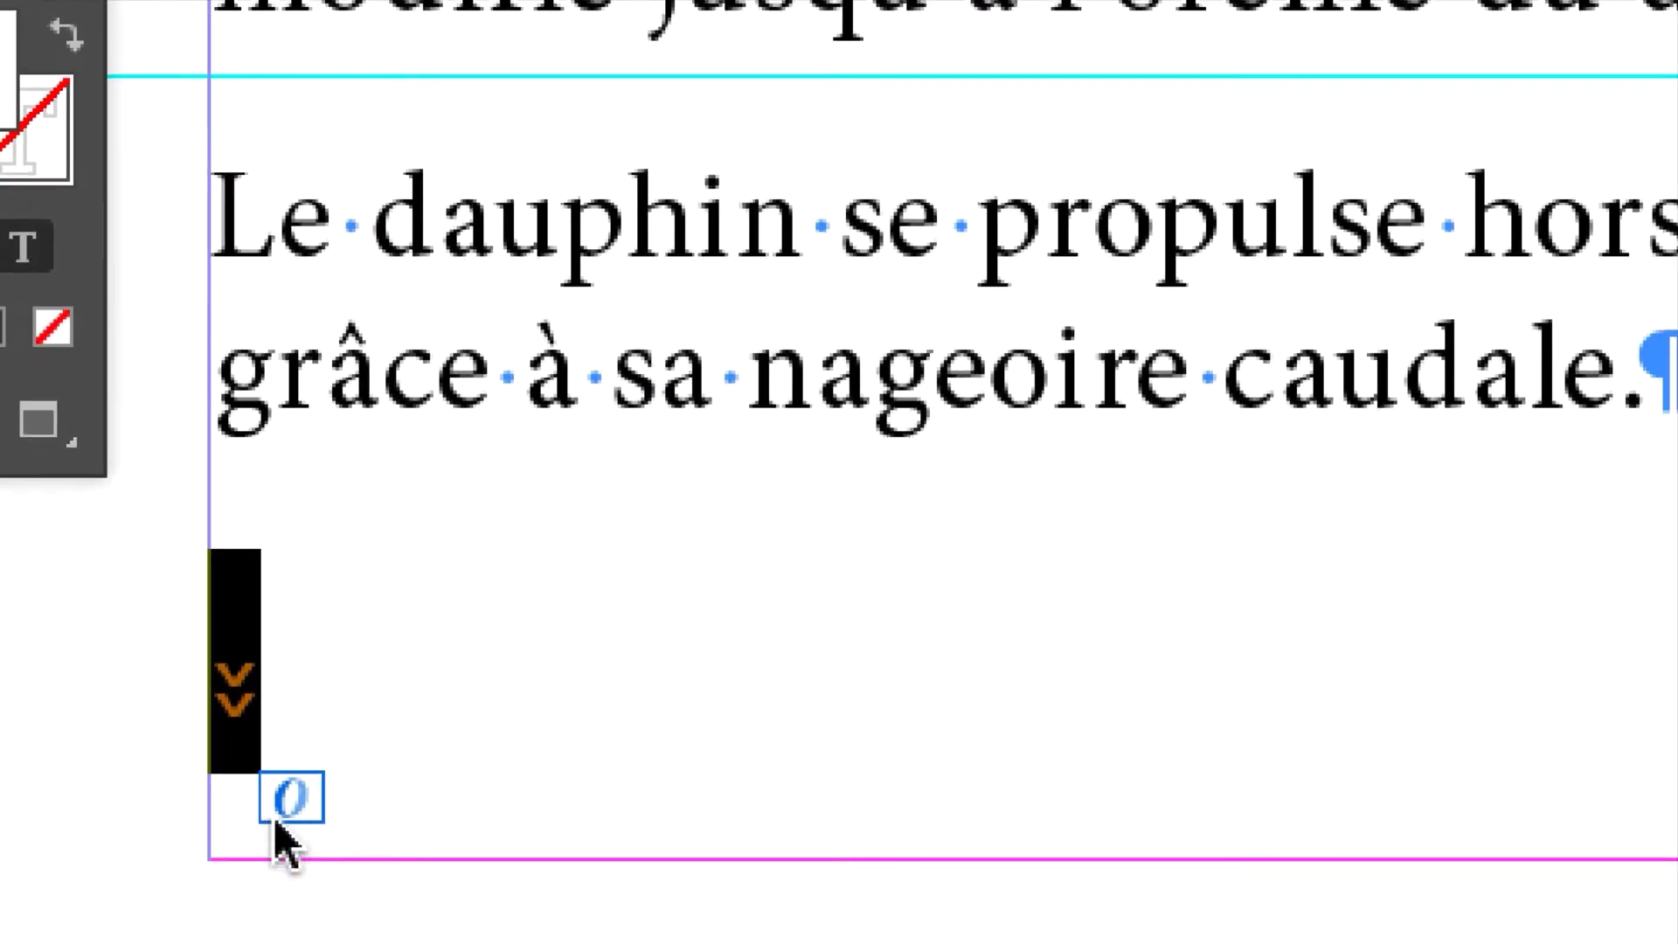
pyautogui.press('BackSpace')
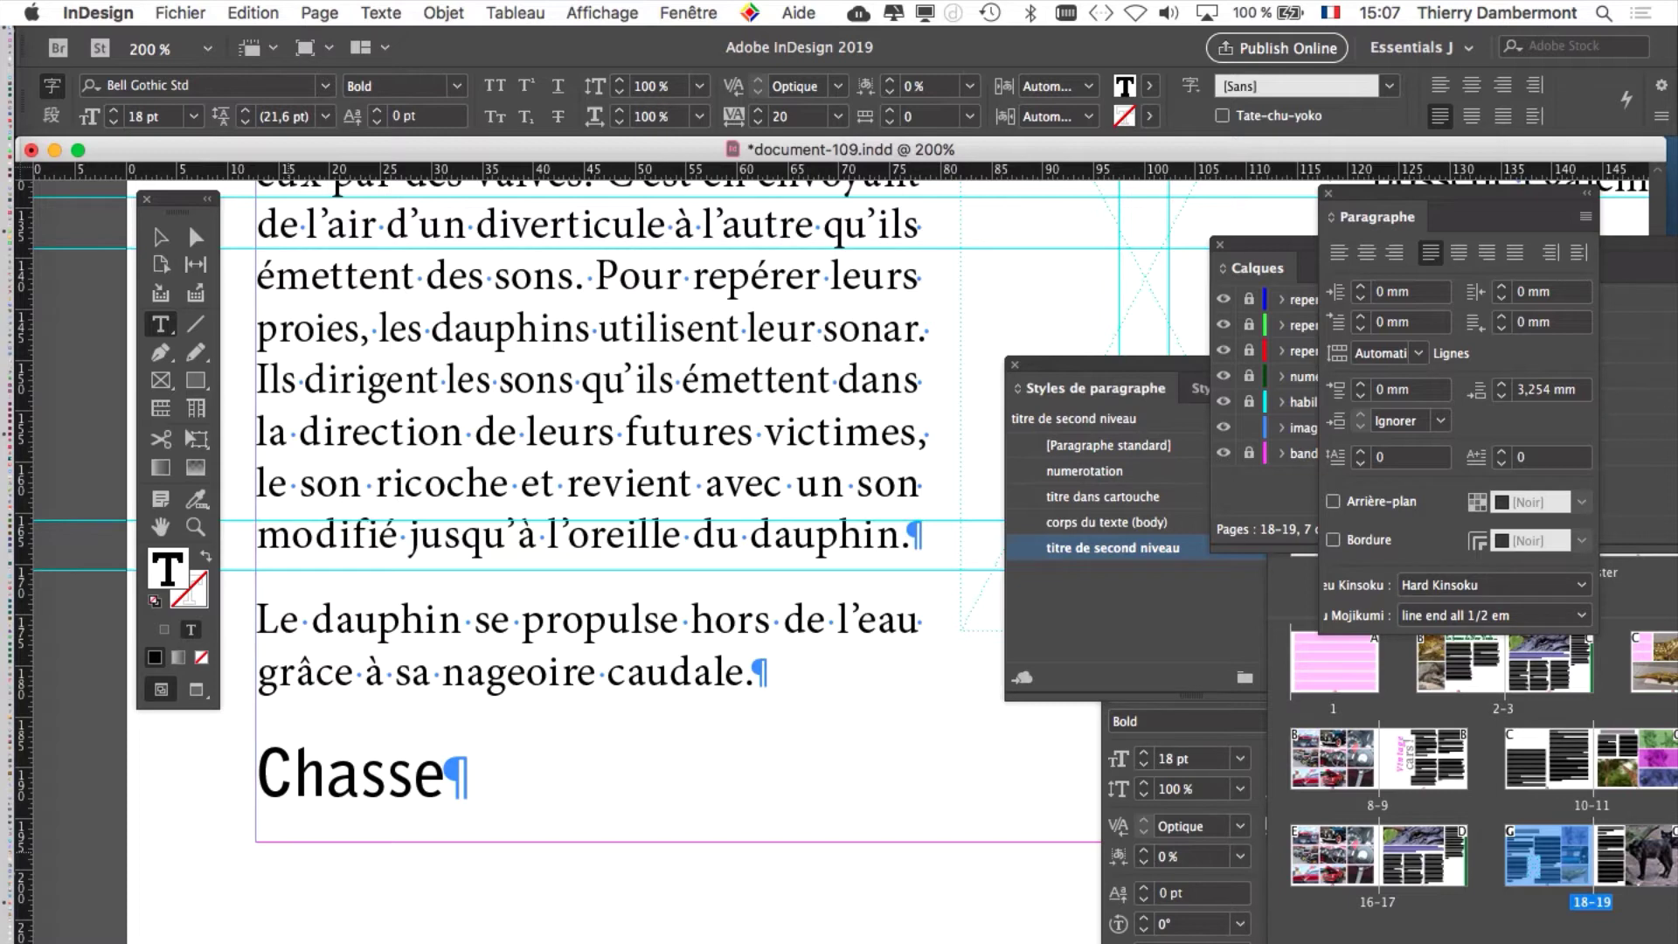
# Leave text editing, move the tools panel slightly lower beside the column, and deselect the text frame
pyautogui.press('Escape')
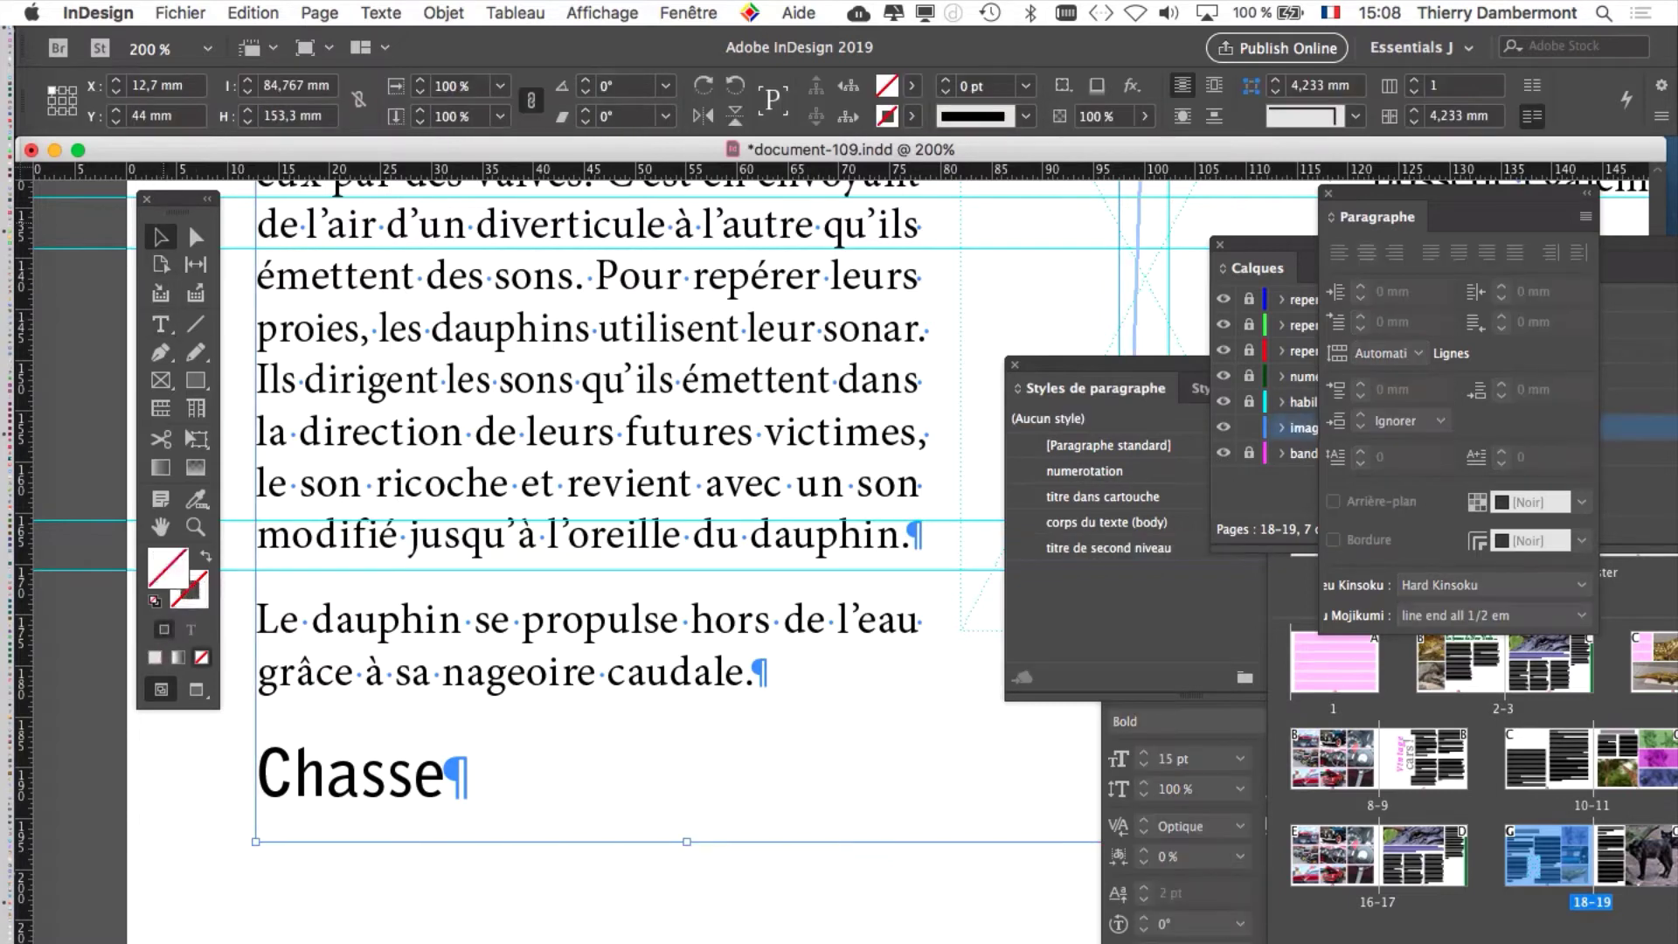
pyautogui.moveTo(187, 222); pyautogui.dragTo(192, 276)
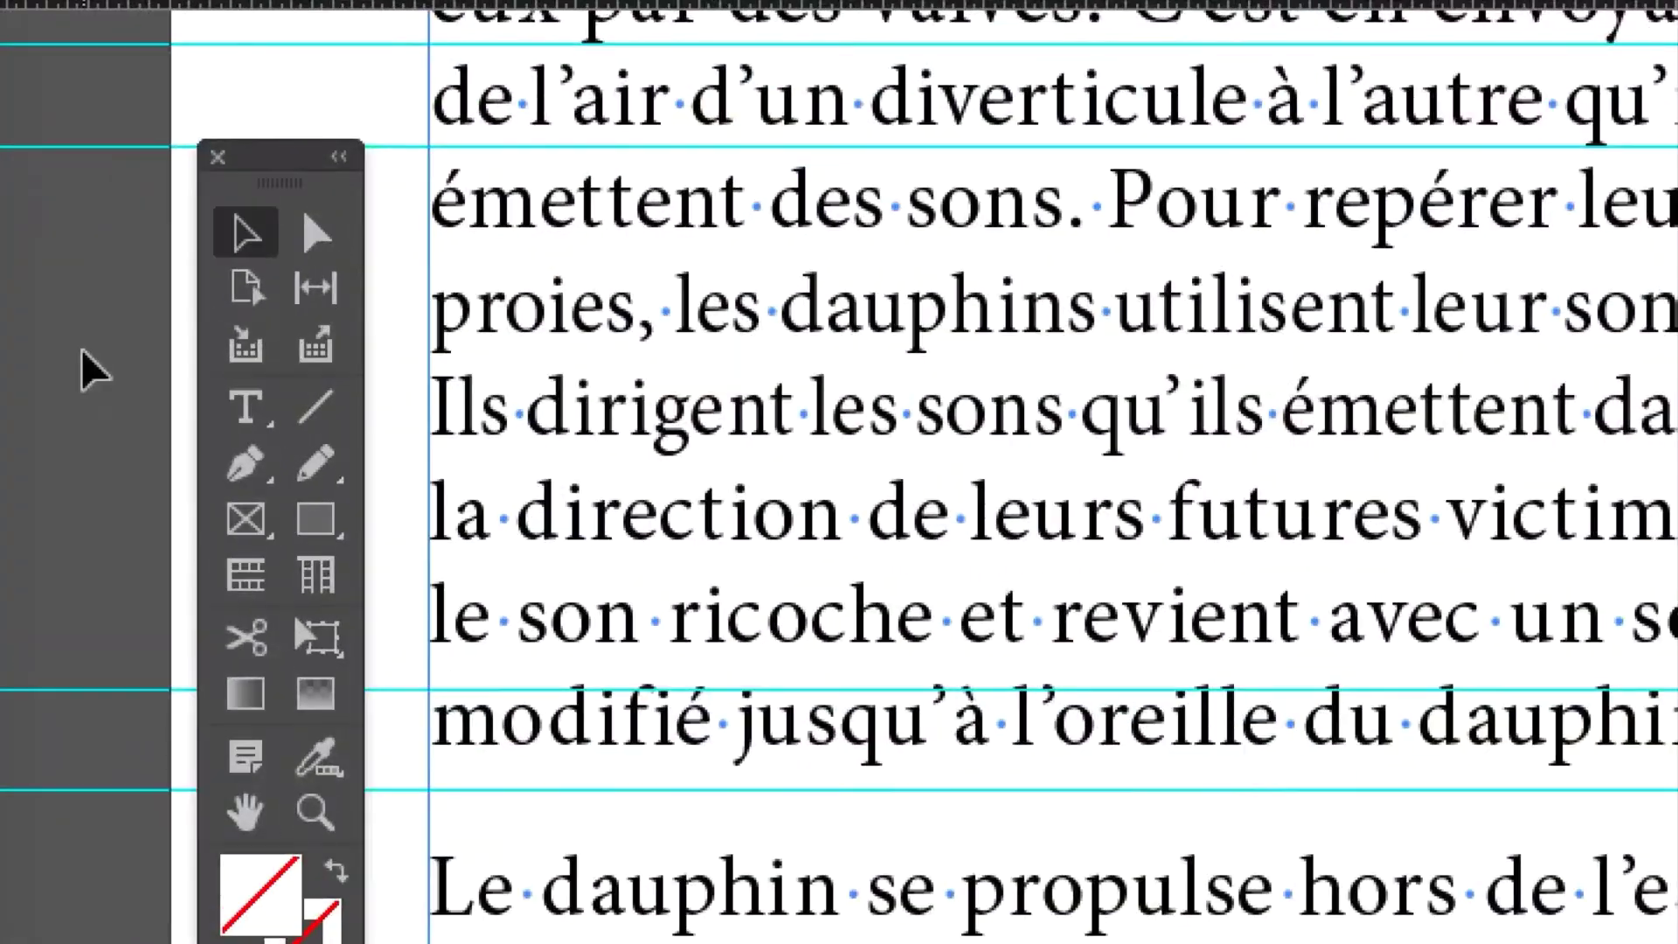
pyautogui.click(81, 351)
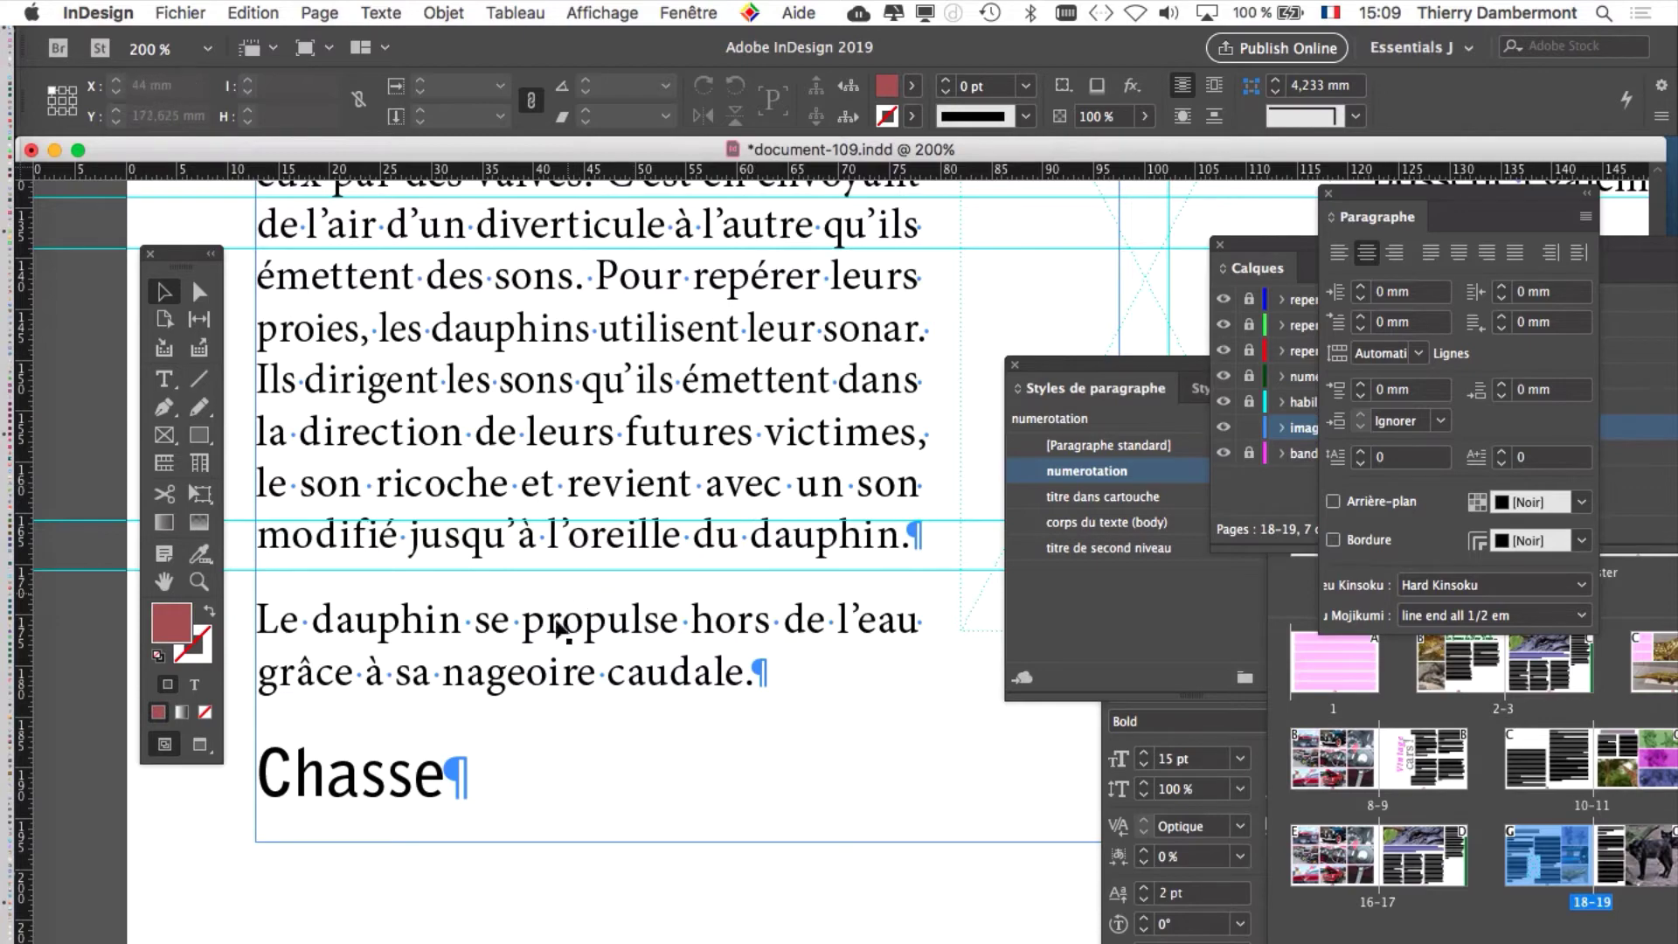
# Return to the Type tool and reinsert a frame break (Saut de bloc) before the heading "Chasse"
pyautogui.press('t')
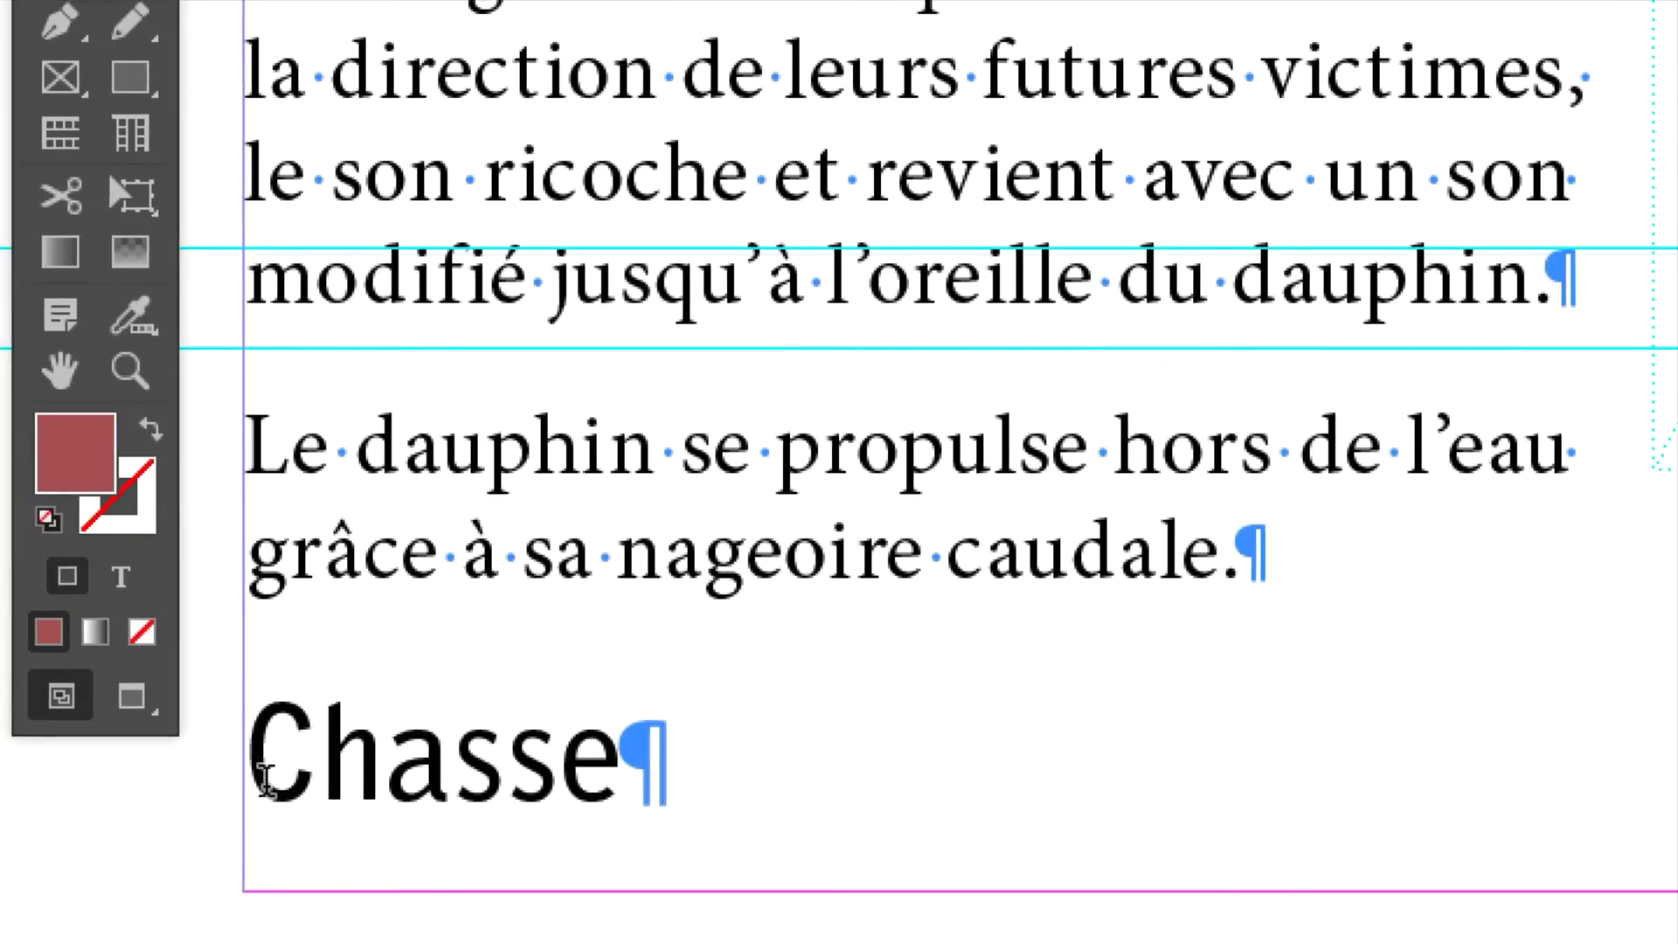
pyautogui.click(254, 749)
pyautogui.rightClick(254, 752)
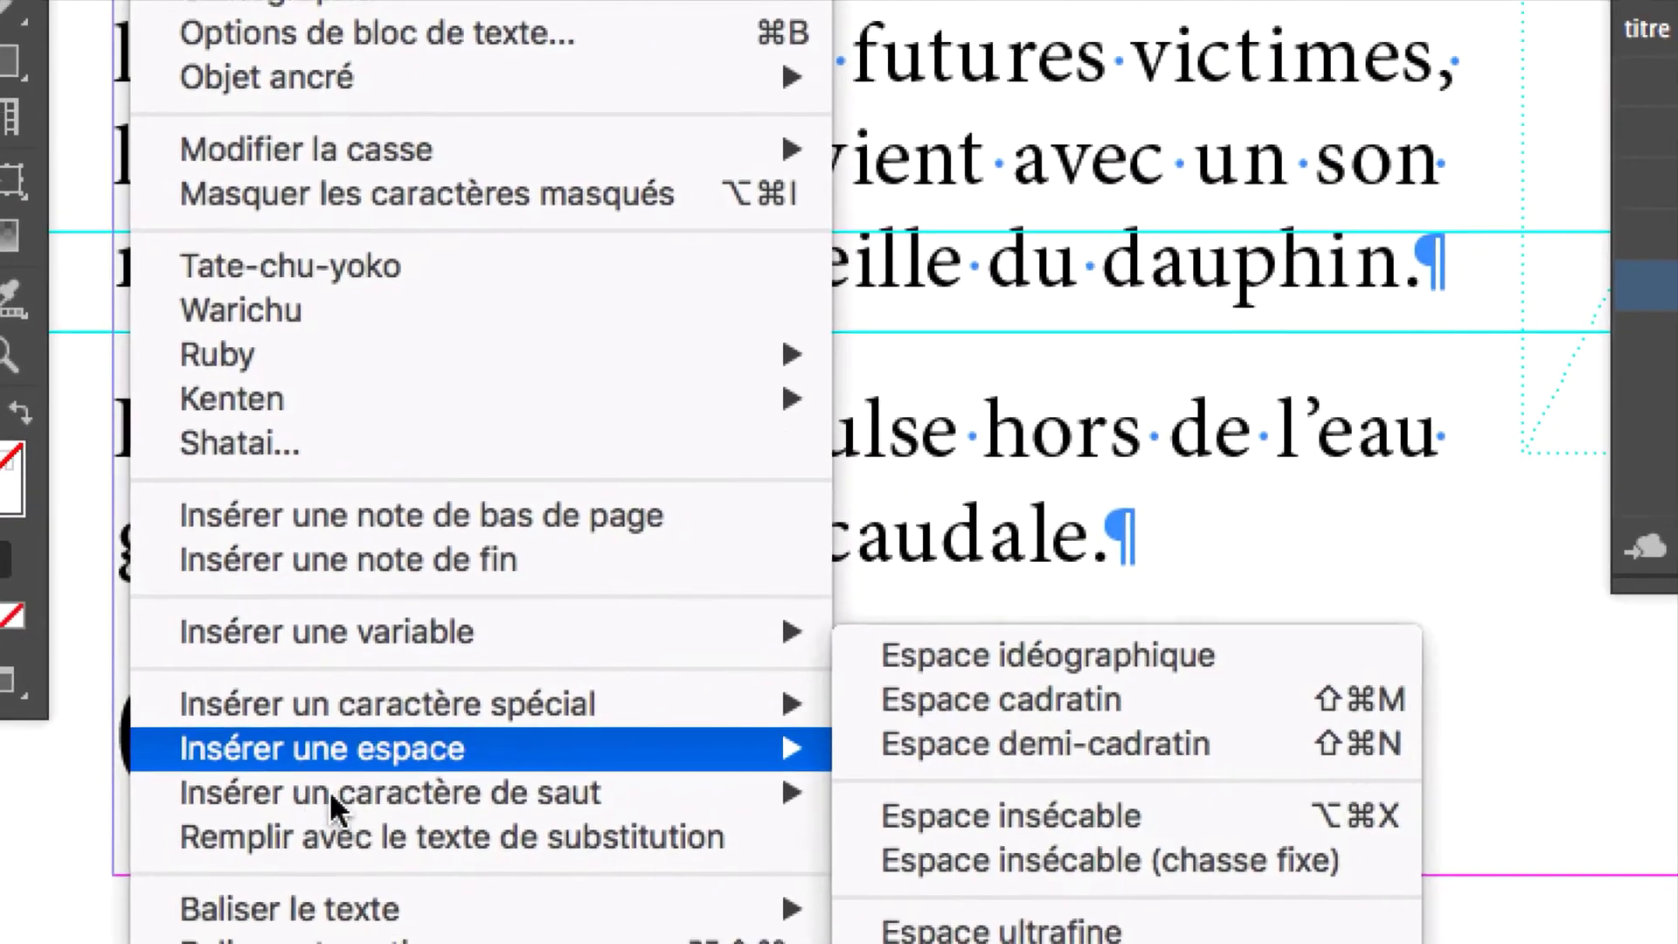
pyautogui.moveTo(865, 813)
pyautogui.click(524, 826)
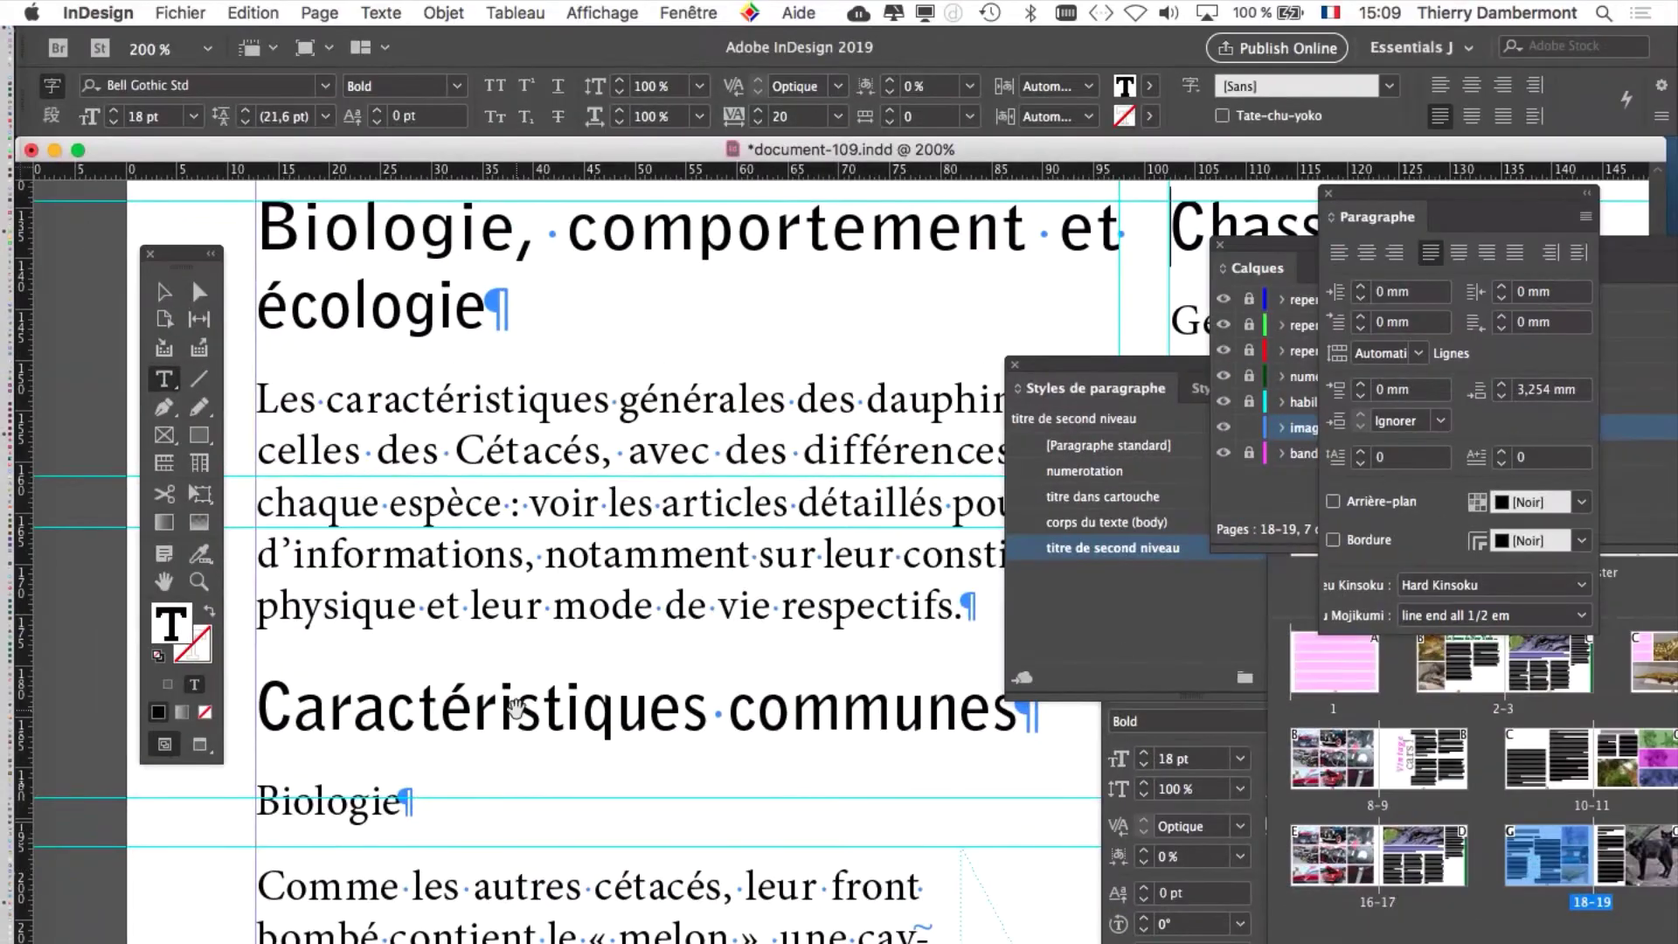
# Apply the paragraph style "titre de second niveau" to the heading "Biologie" below "Caractéristiques communes"
pyautogui.scroll(-2, 516, 708)
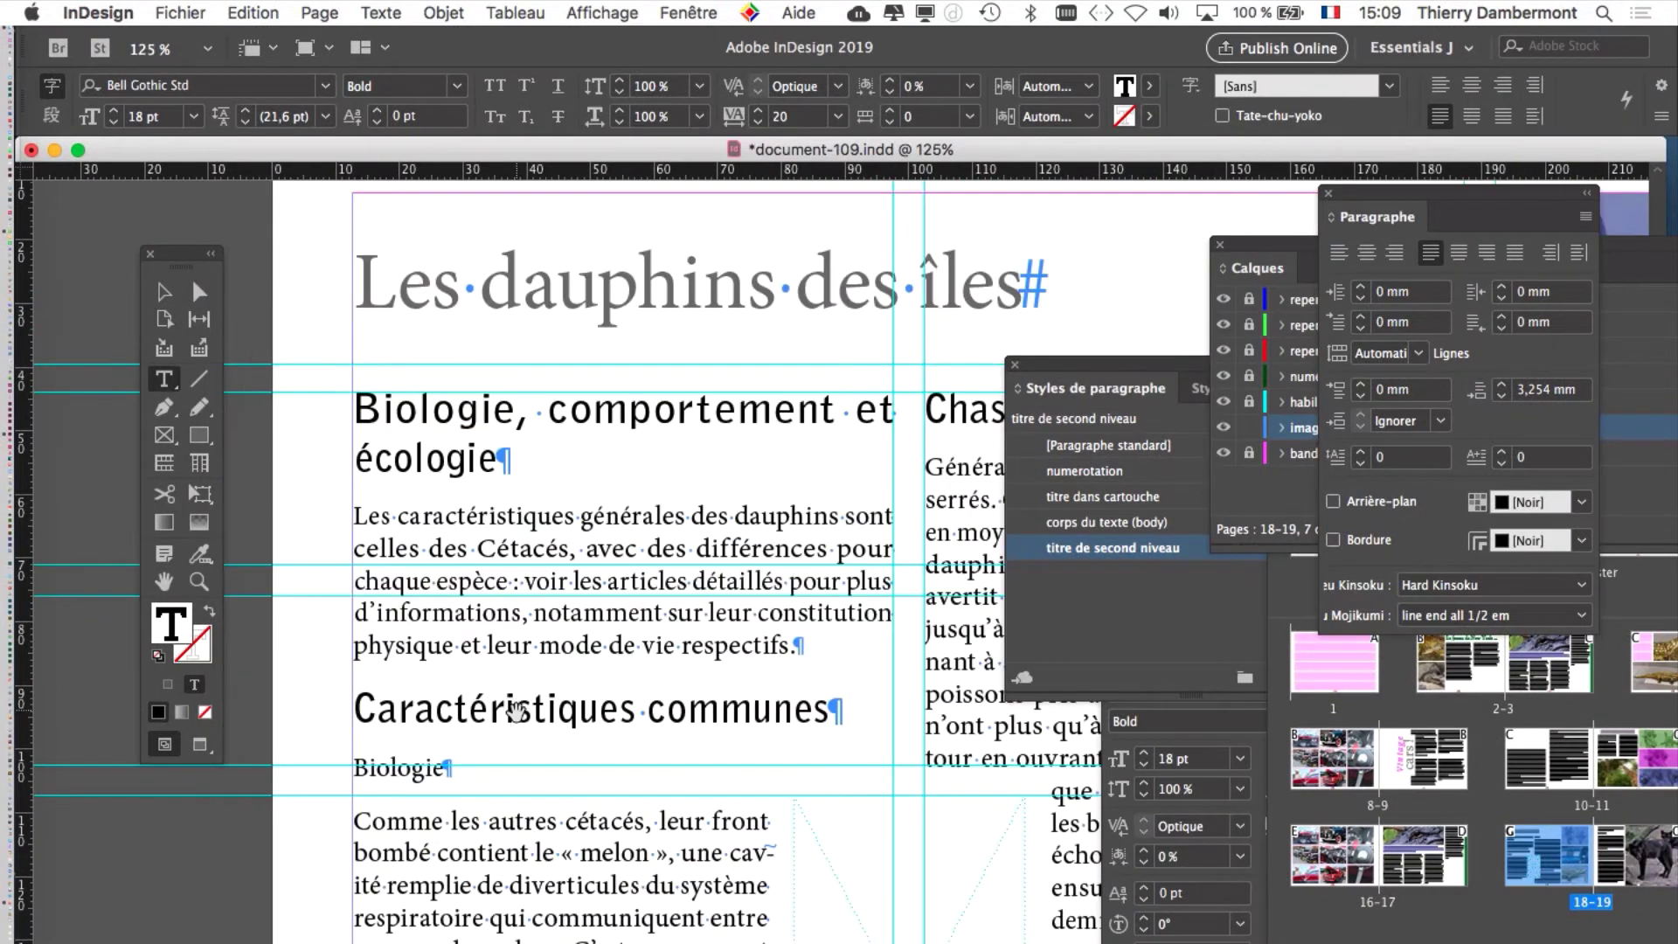
pyautogui.scroll(-3, 516, 713)
pyautogui.scroll(-6, 516, 712)
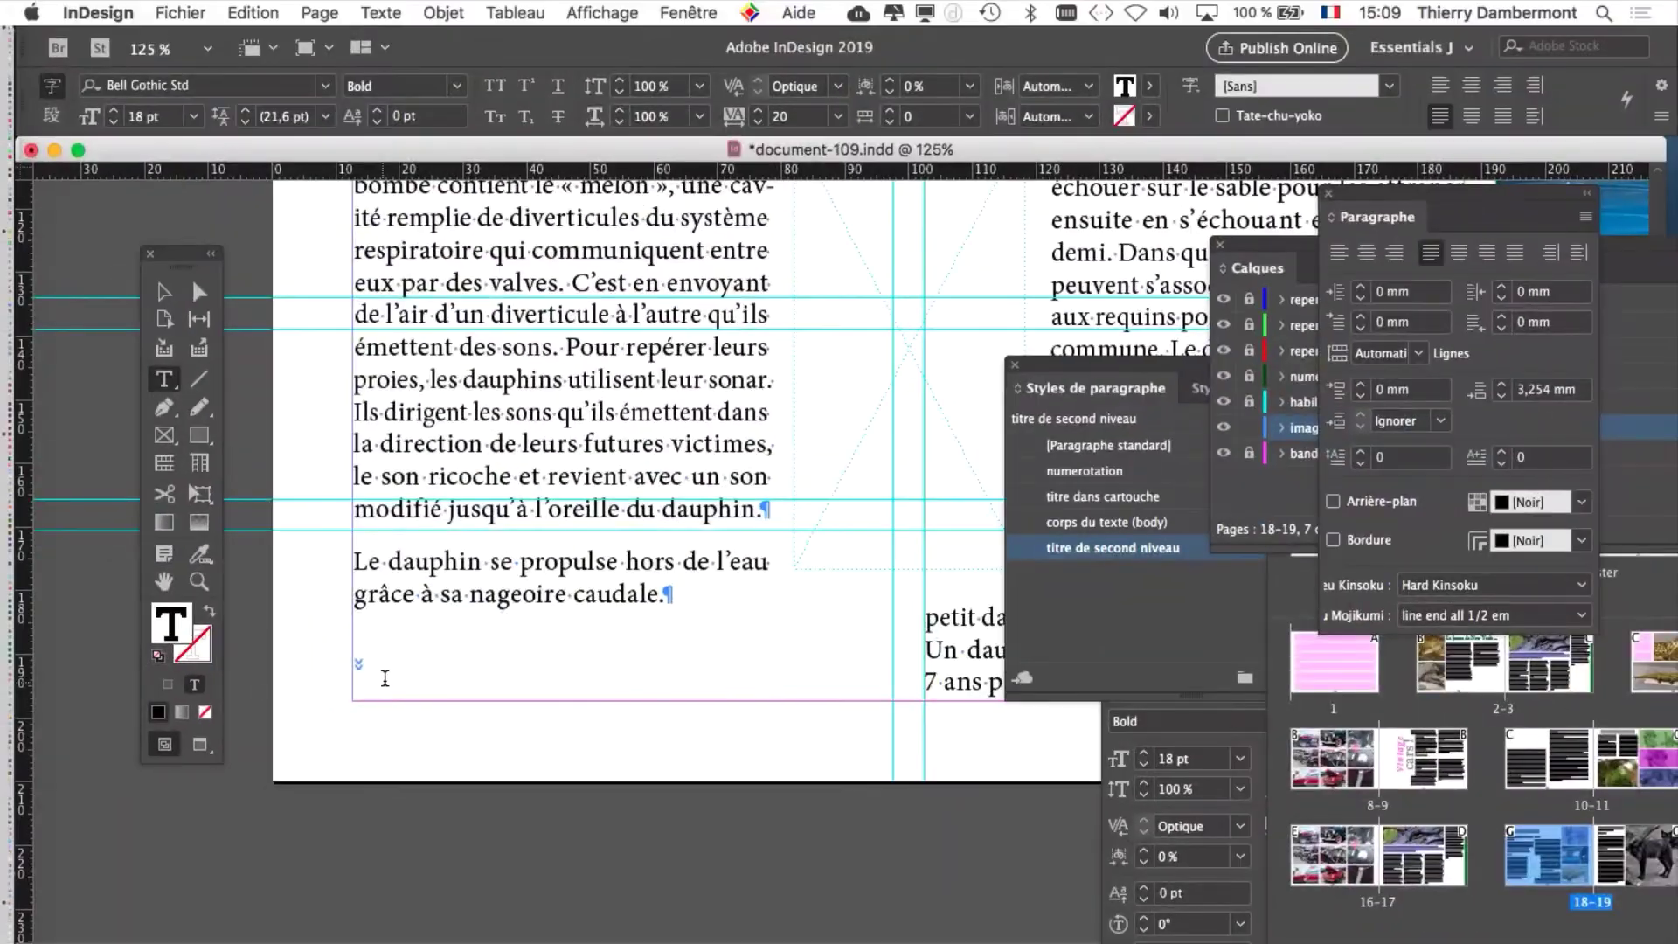
pyautogui.scroll(4, 385, 689)
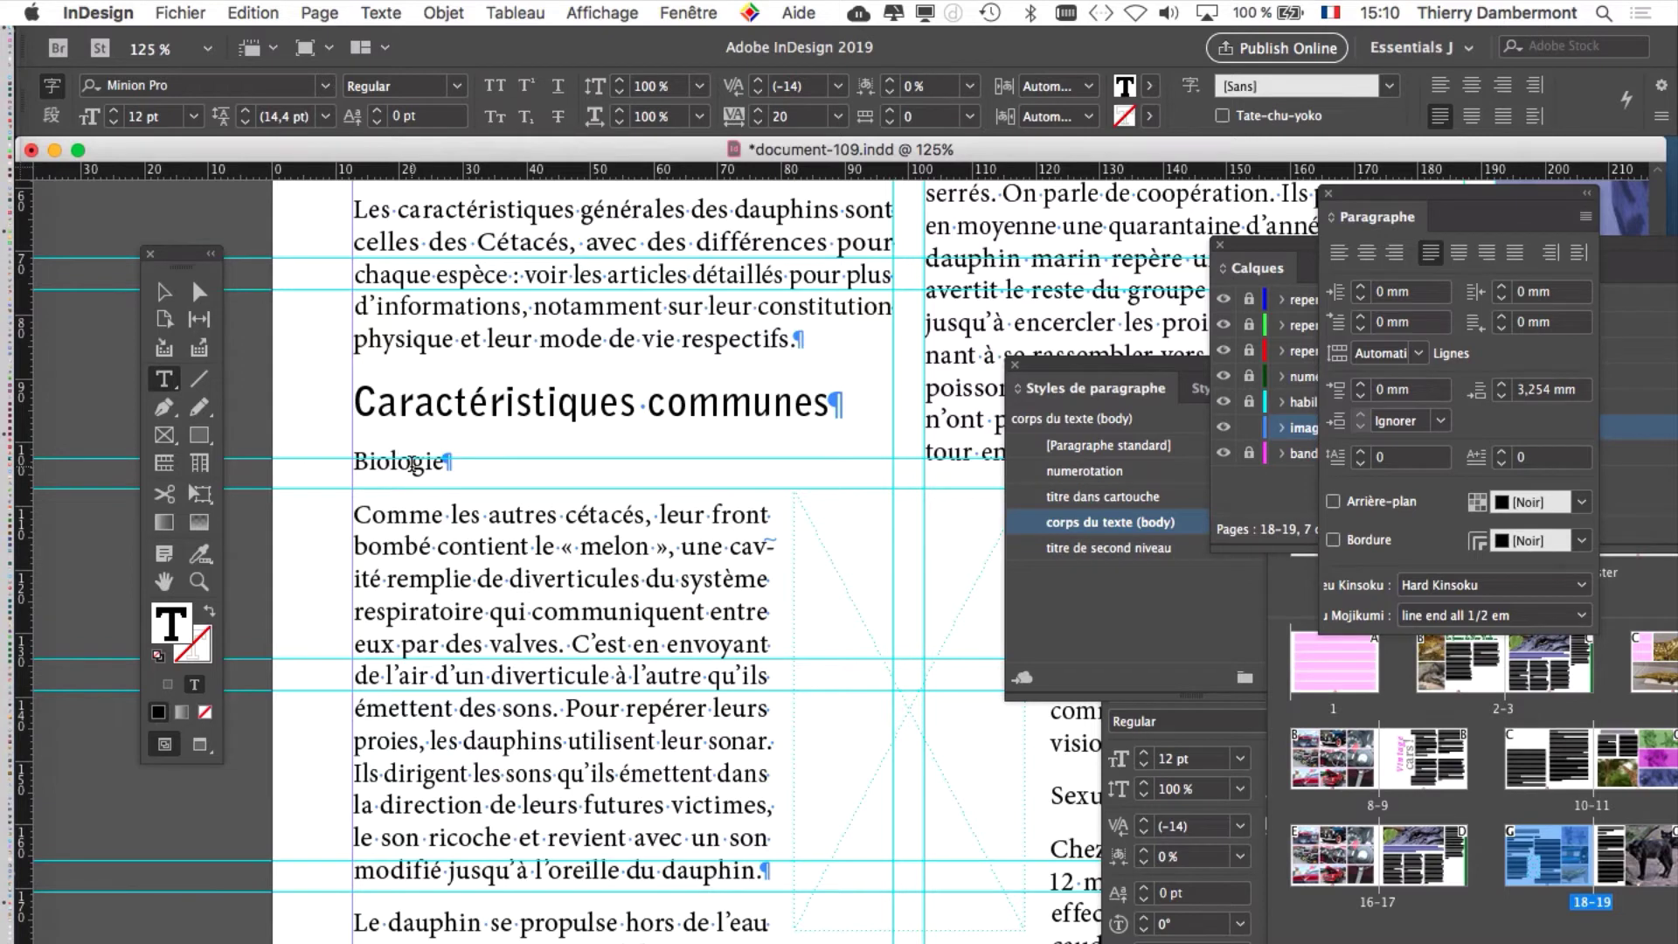
pyautogui.click(1096, 550)
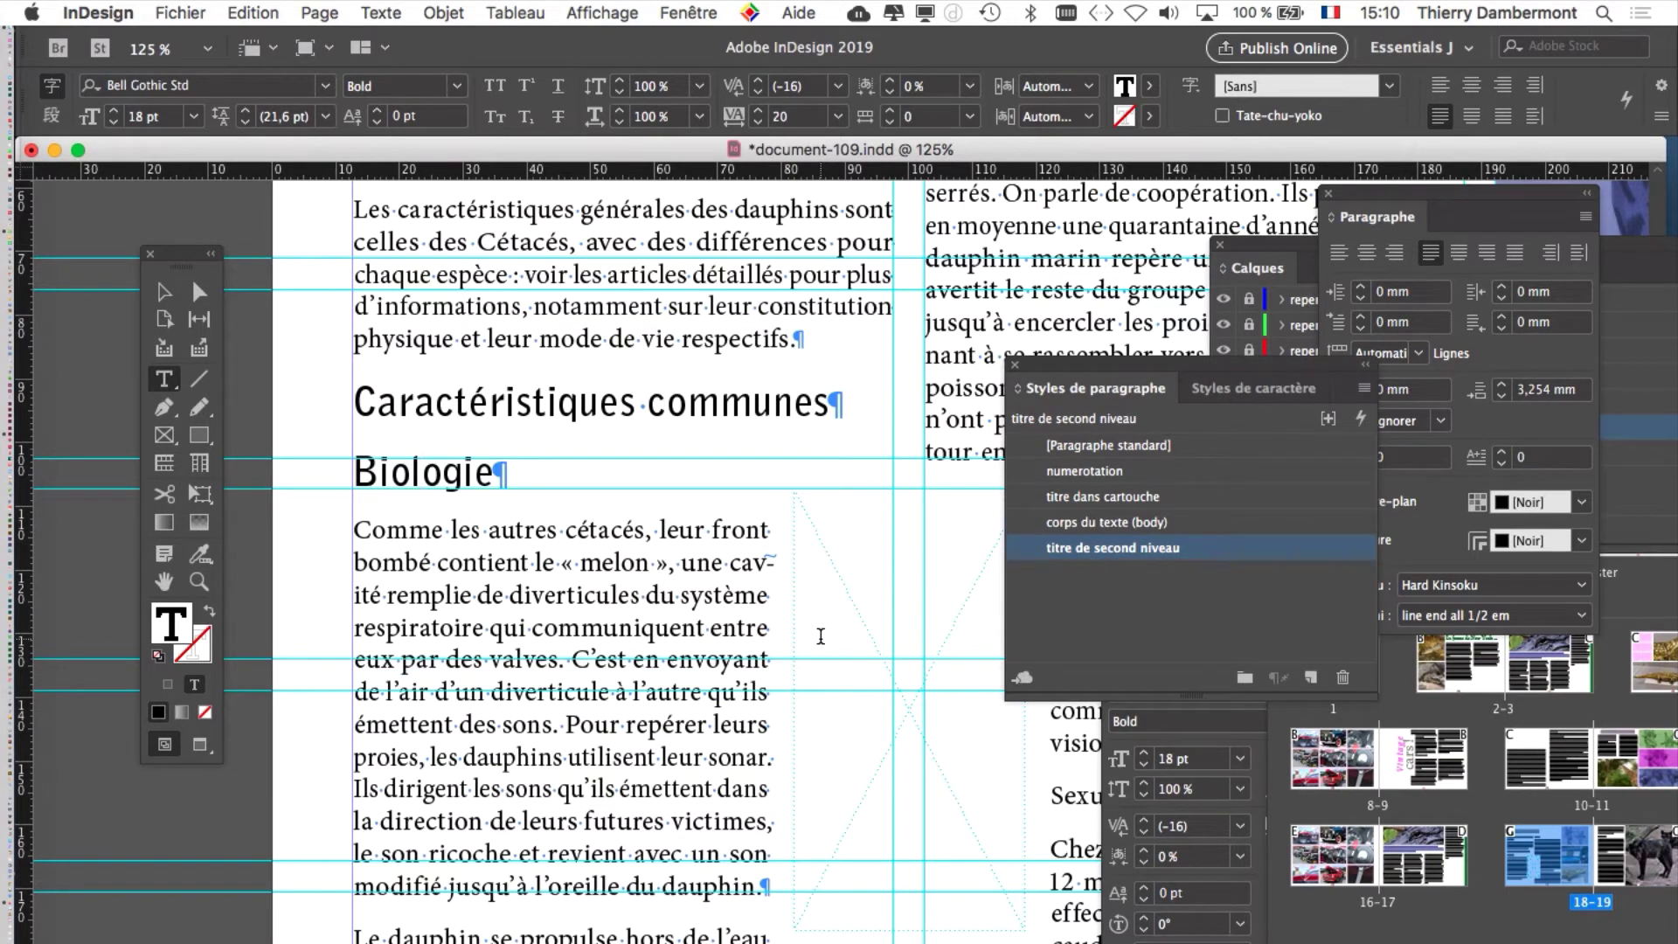
# Try the paragraph style "titre de second niveau" on the body paragraph beginning "Les caractéristiques générales des dauphins"
pyautogui.scroll(2, 527, 413)
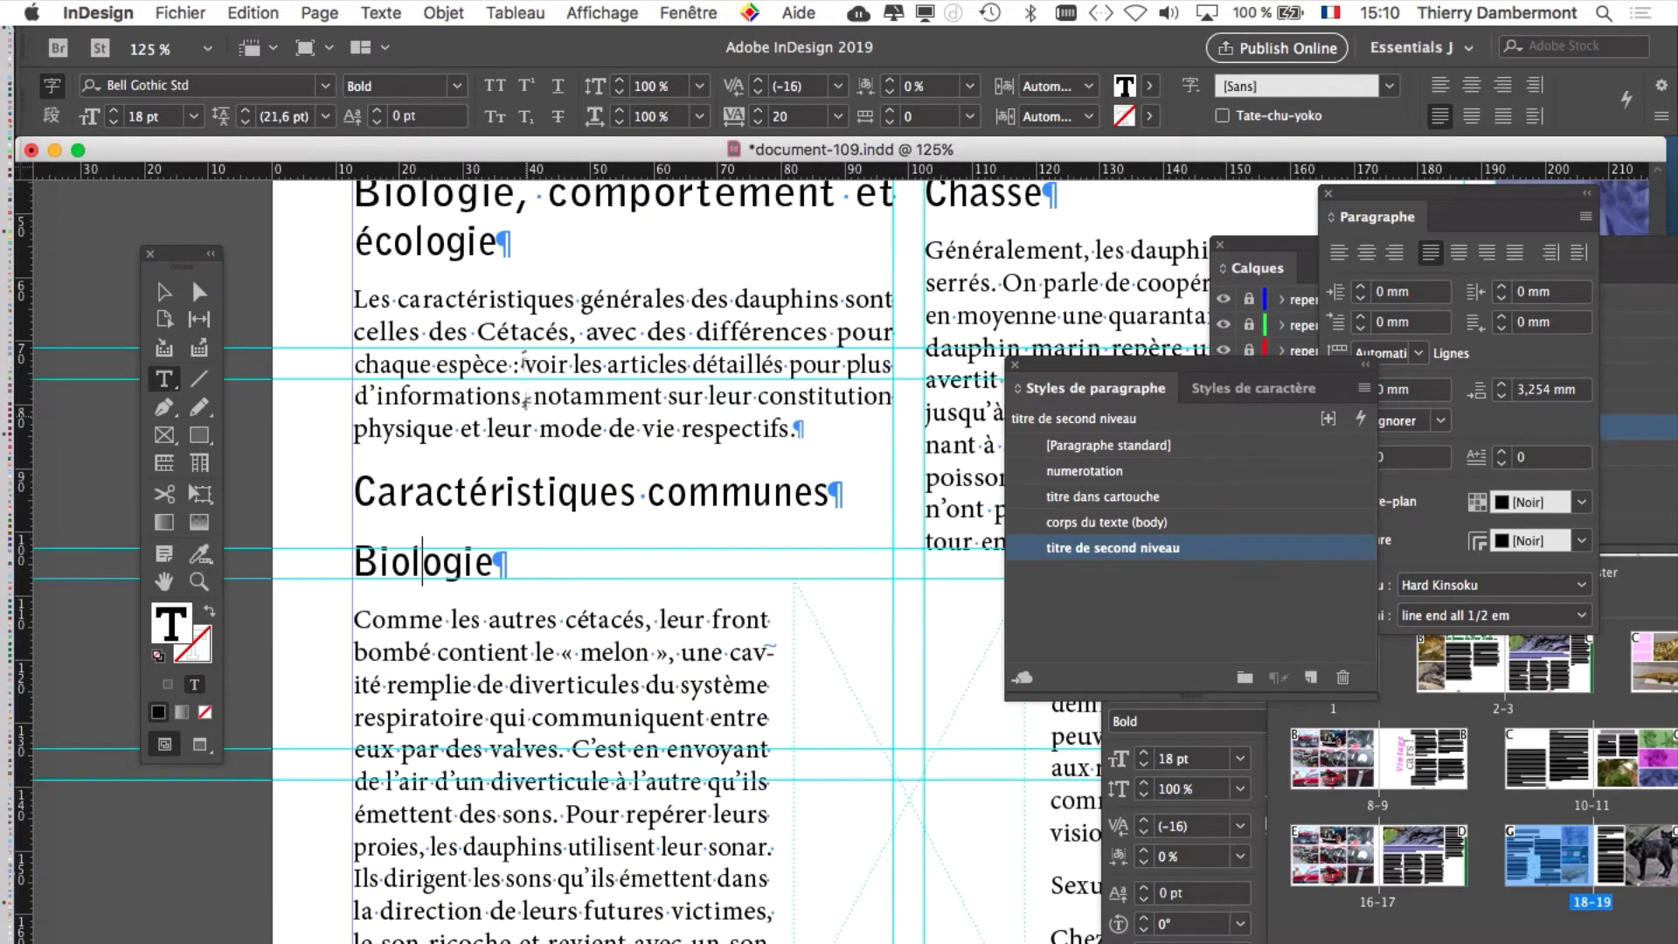
pyautogui.click(522, 332)
pyautogui.click(1112, 548)
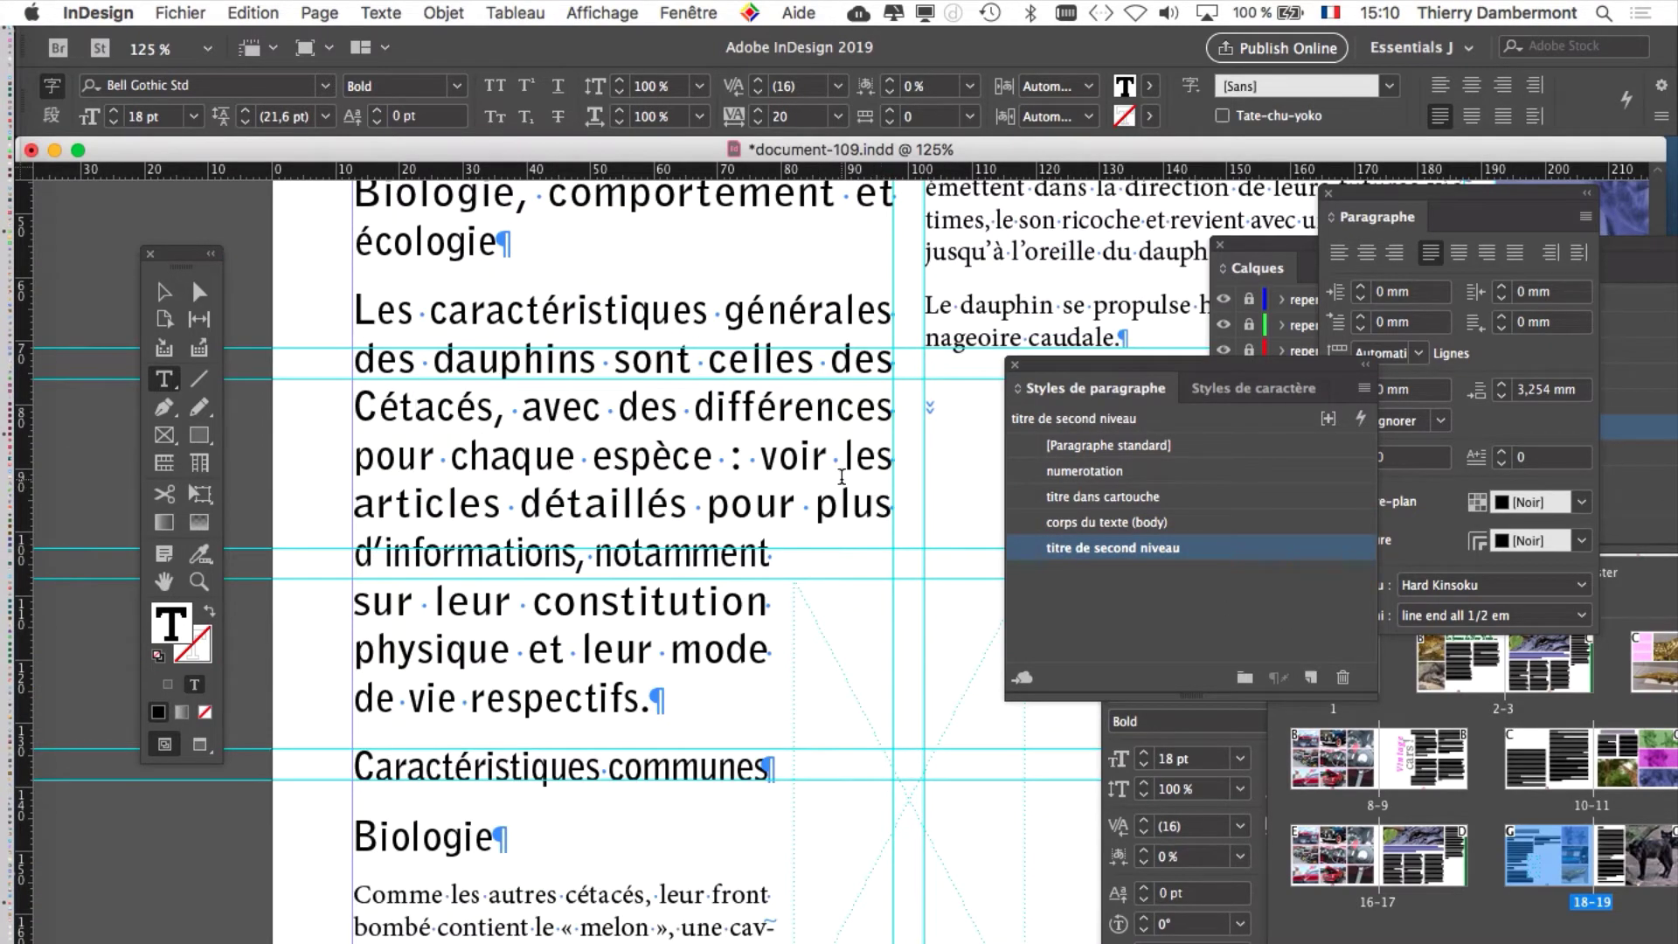
# Undo the style changes on the body paragraph and "Biologie", and undo the frame break before "Chasse"
pyautogui.press('super+z')
pyautogui.press('super+z')
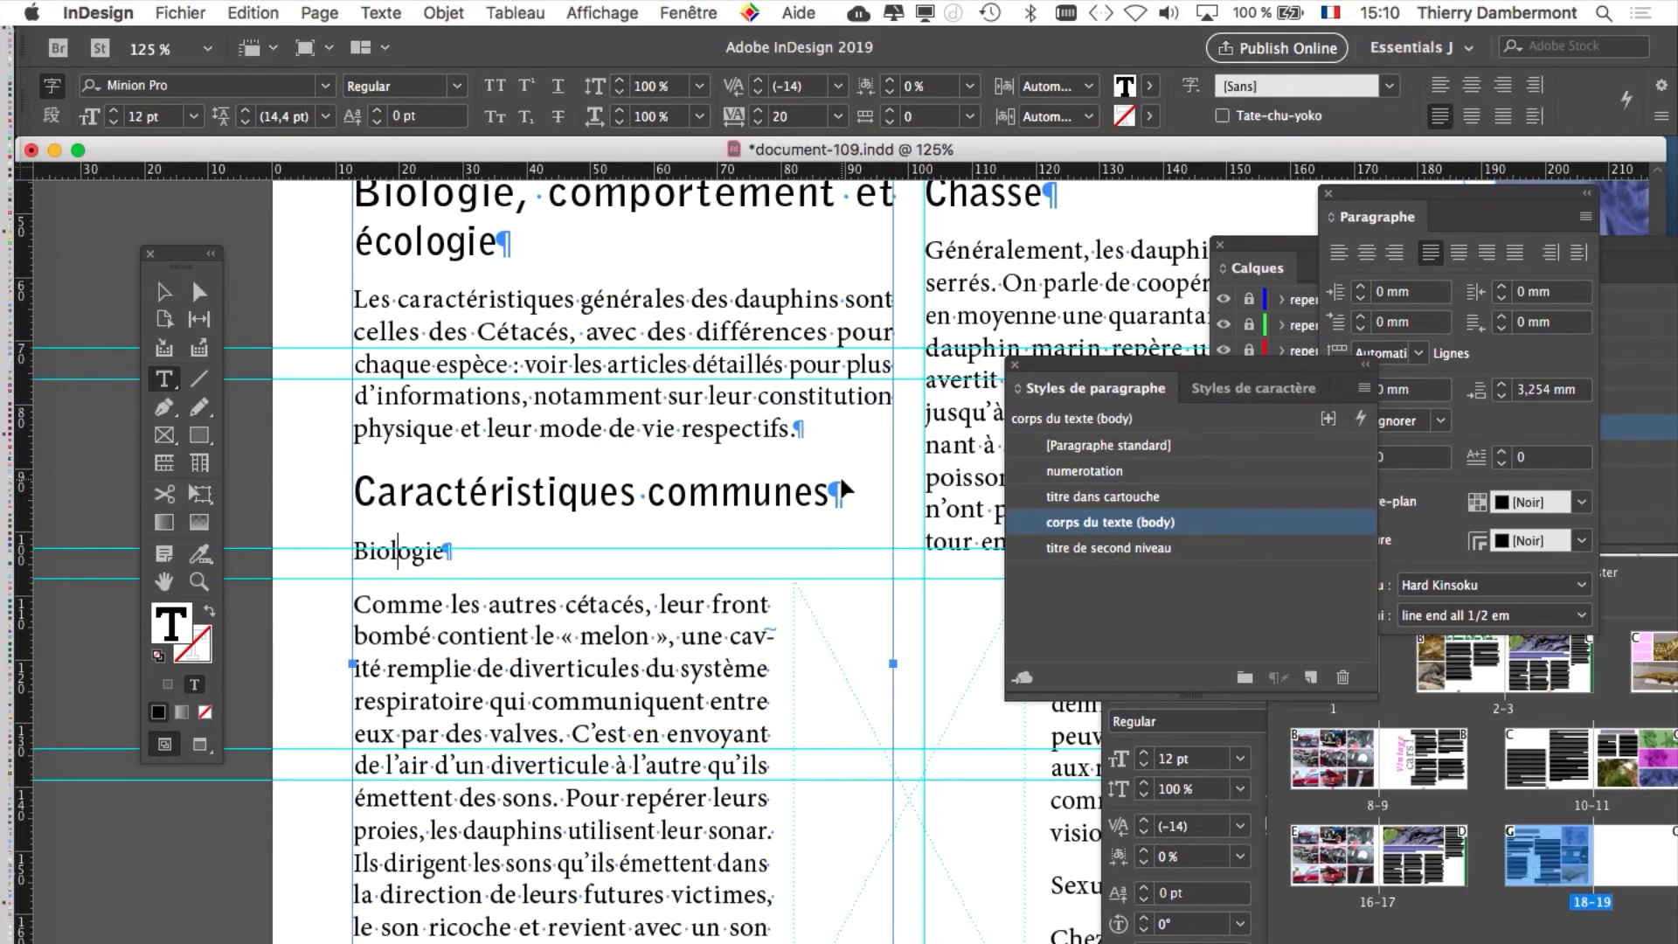
pyautogui.scroll(-1, 743, 547)
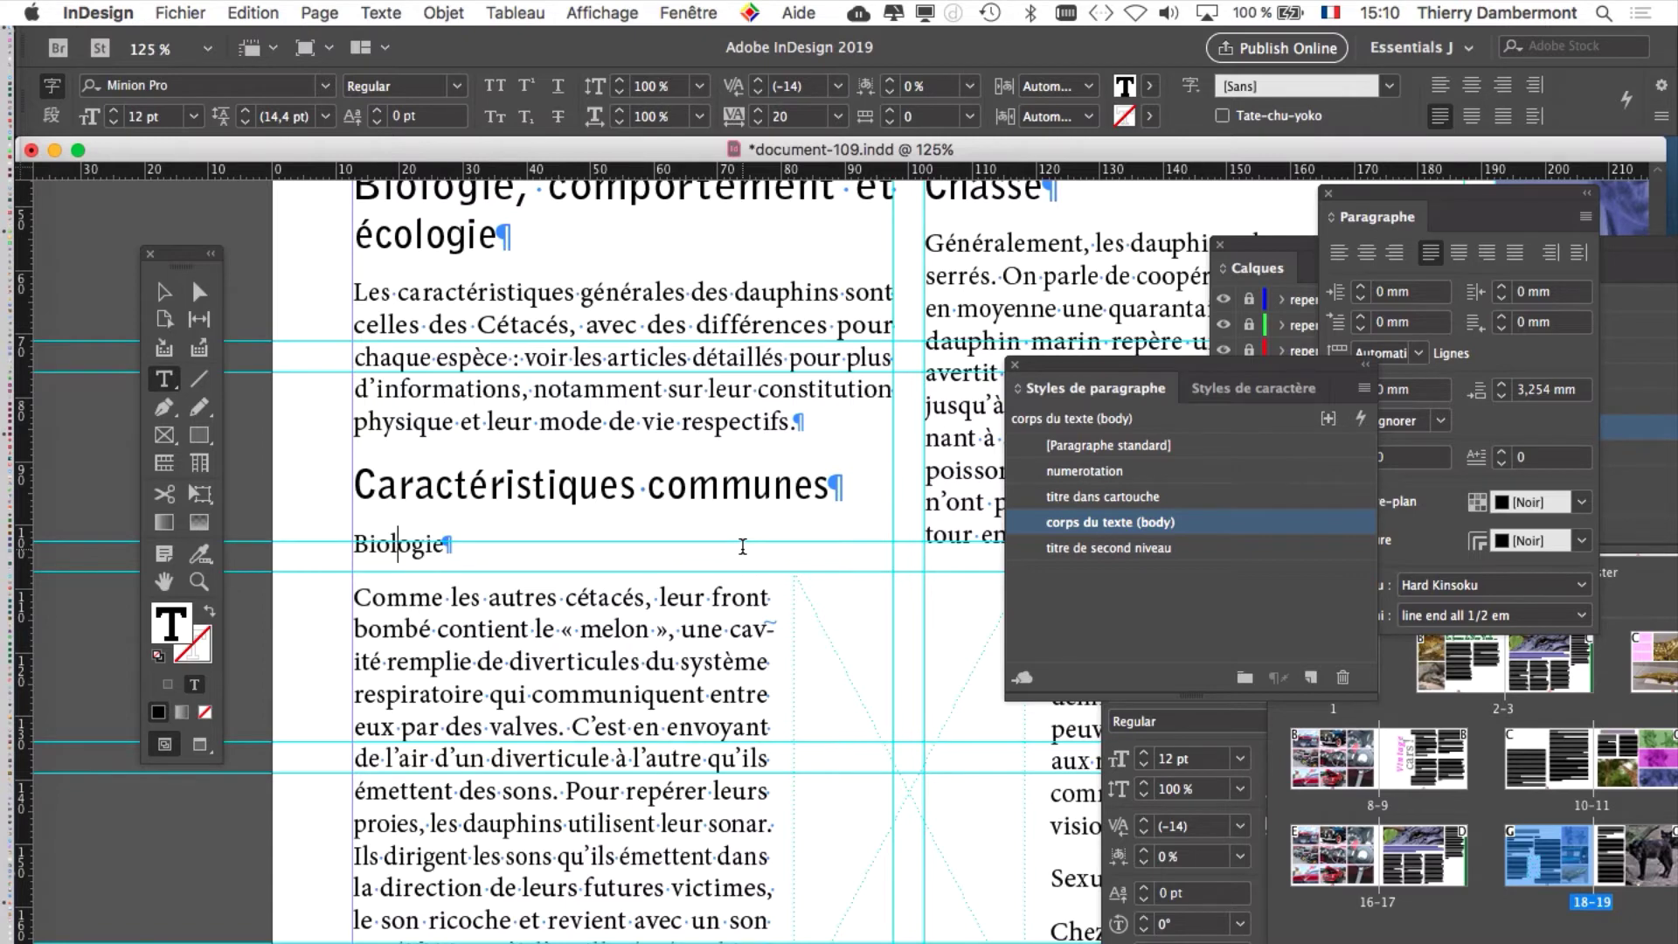
pyautogui.scroll(-10, 742, 546)
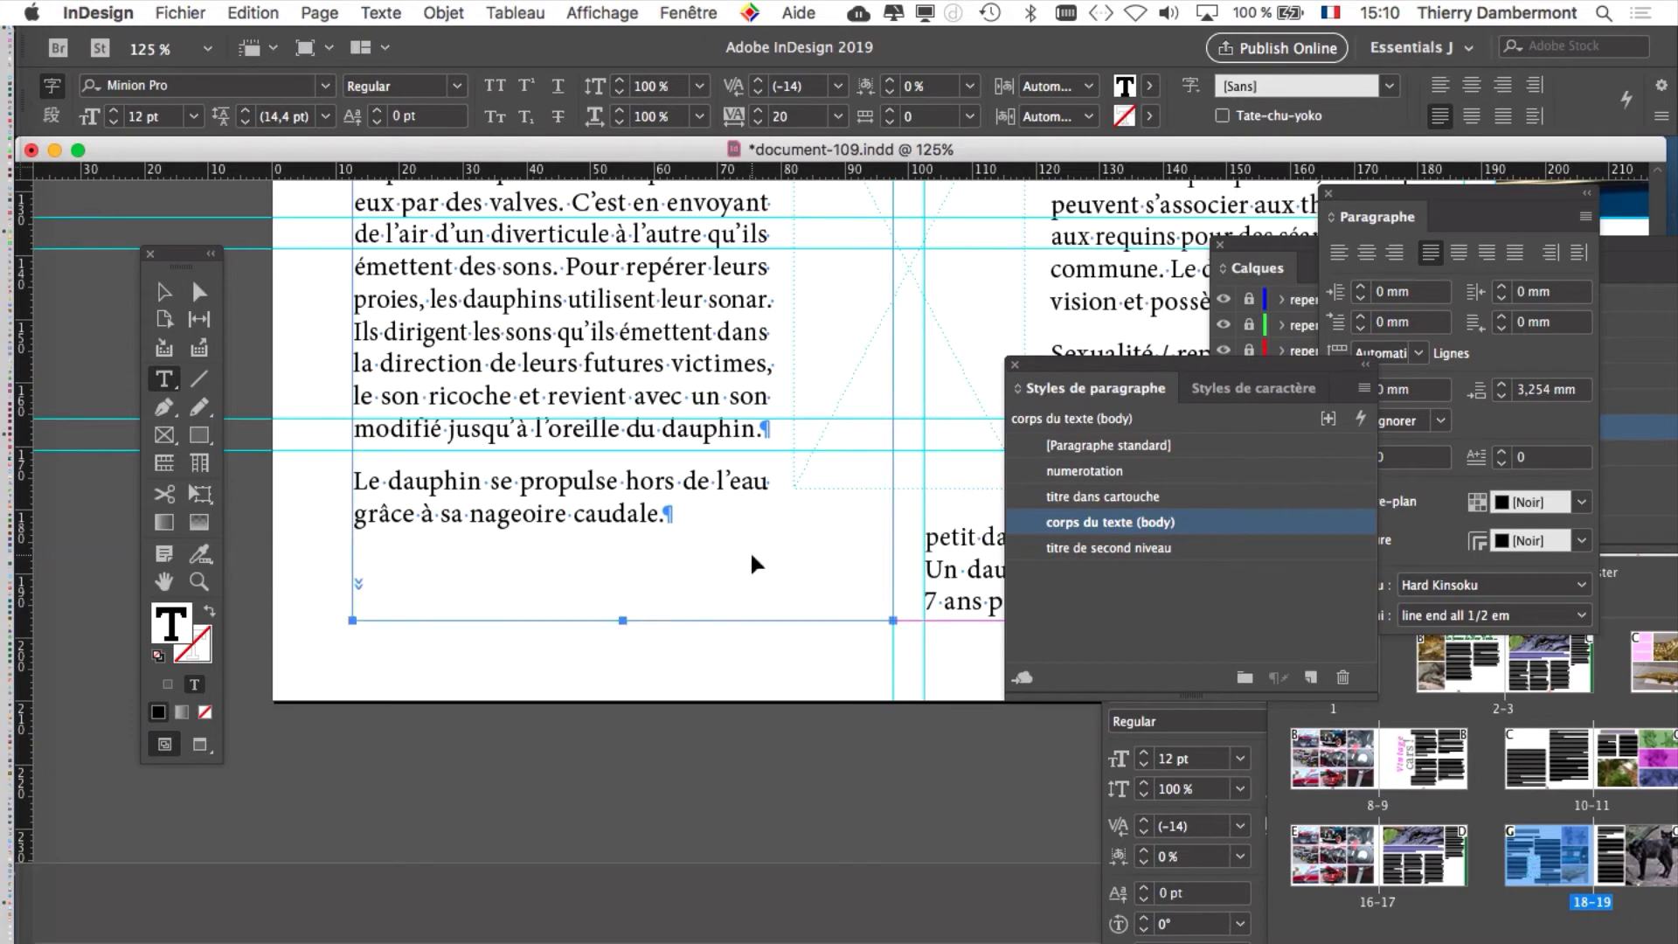
pyautogui.click(667, 568)
pyautogui.press('super+shift+z')
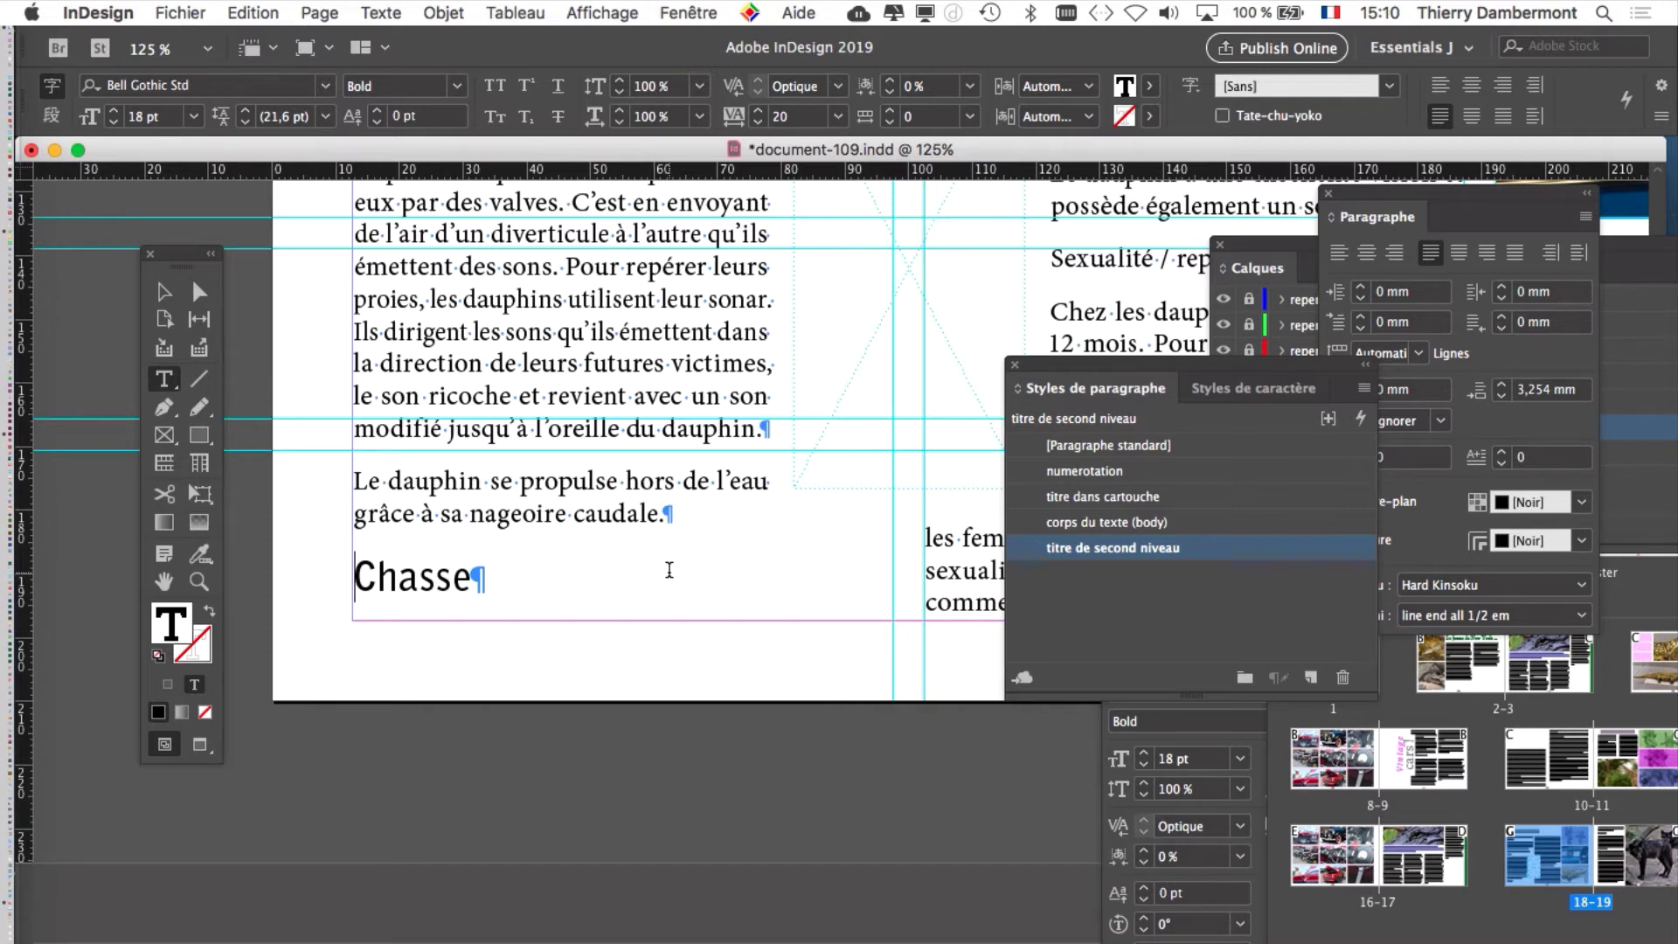
# Examine page 18's first column from the title "Les dauphins des îles" down to the heading "Chasse" at its end
pyautogui.scroll(-1, 642, 514)
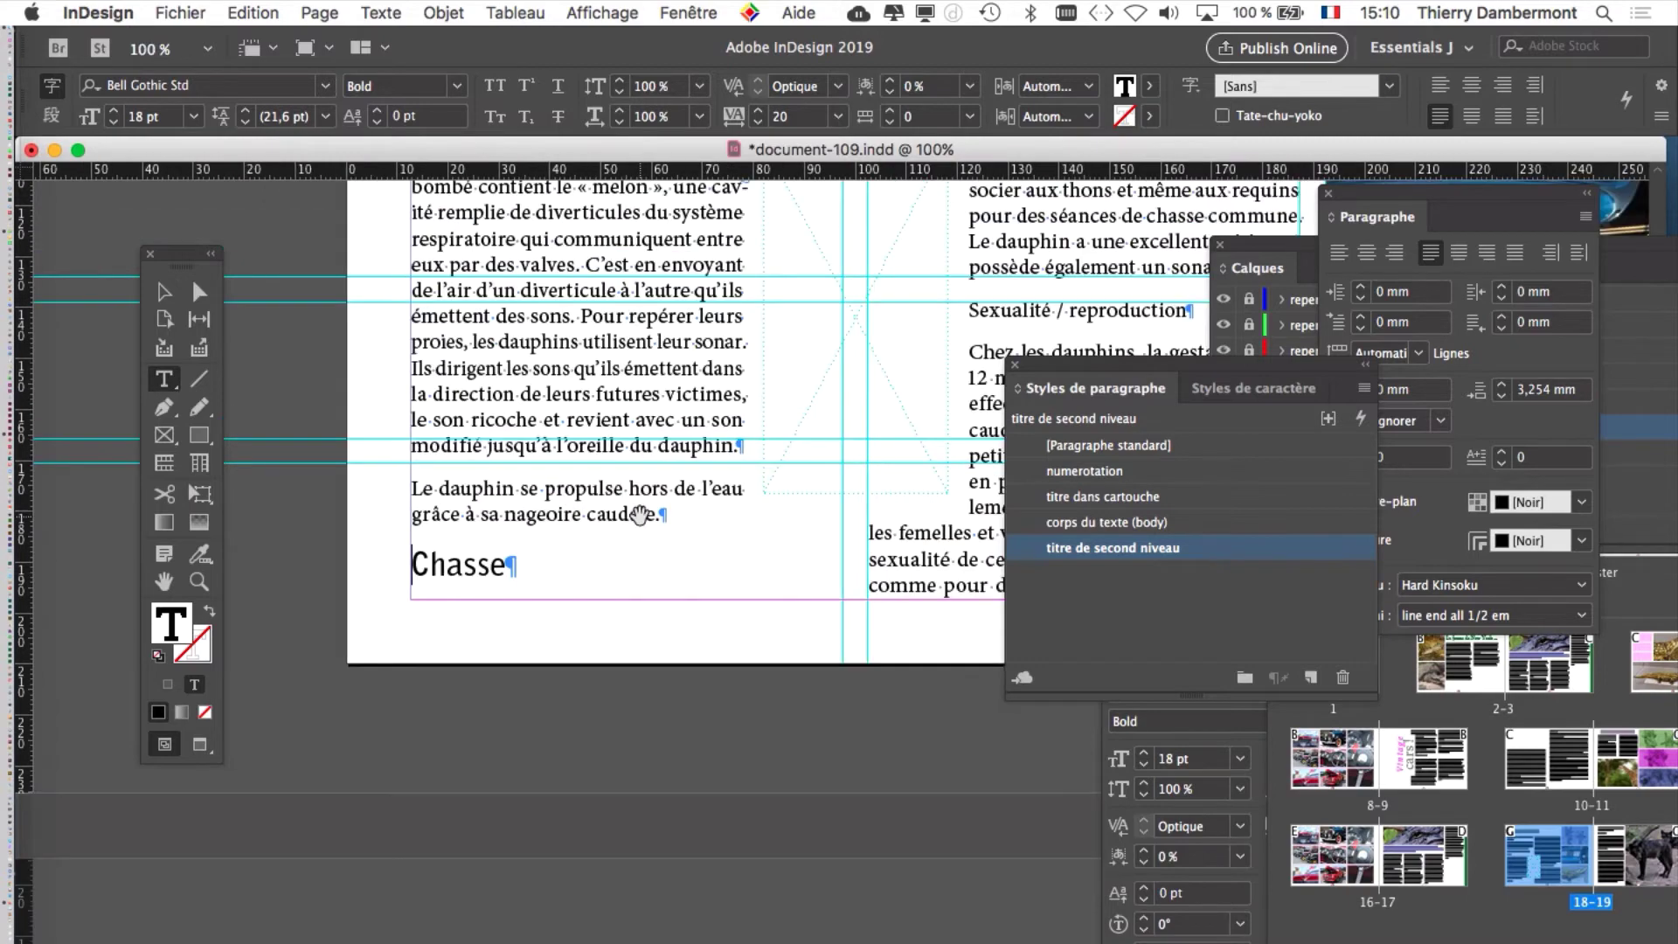
pyautogui.scroll(5, 641, 514)
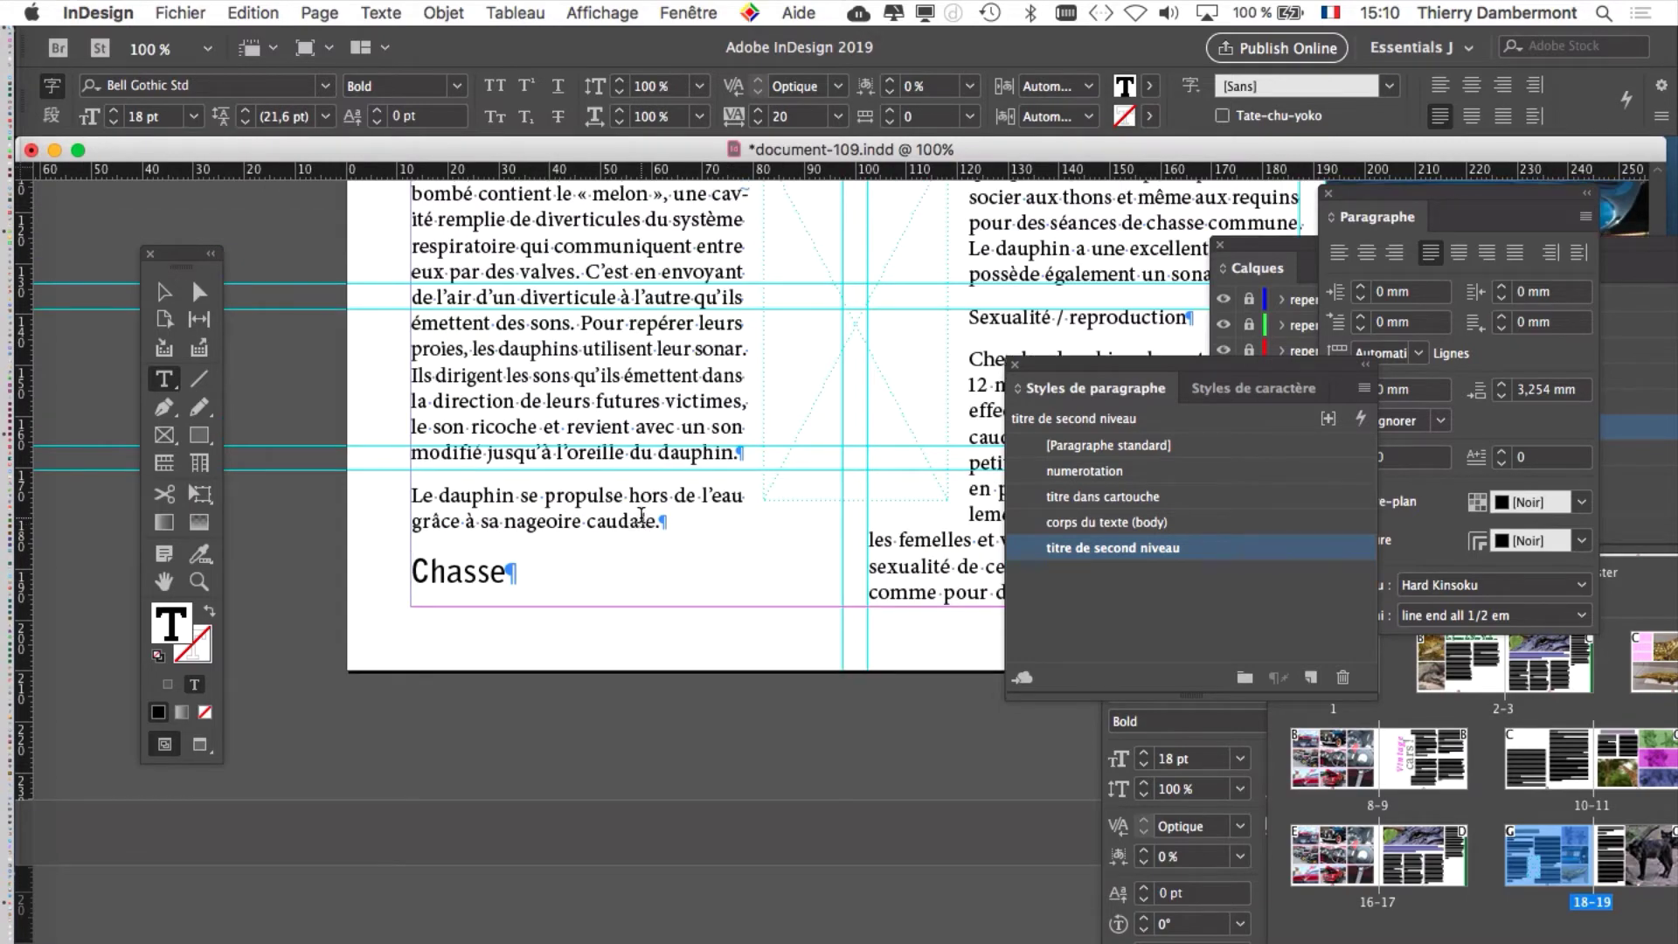
pyautogui.scroll(6, 641, 515)
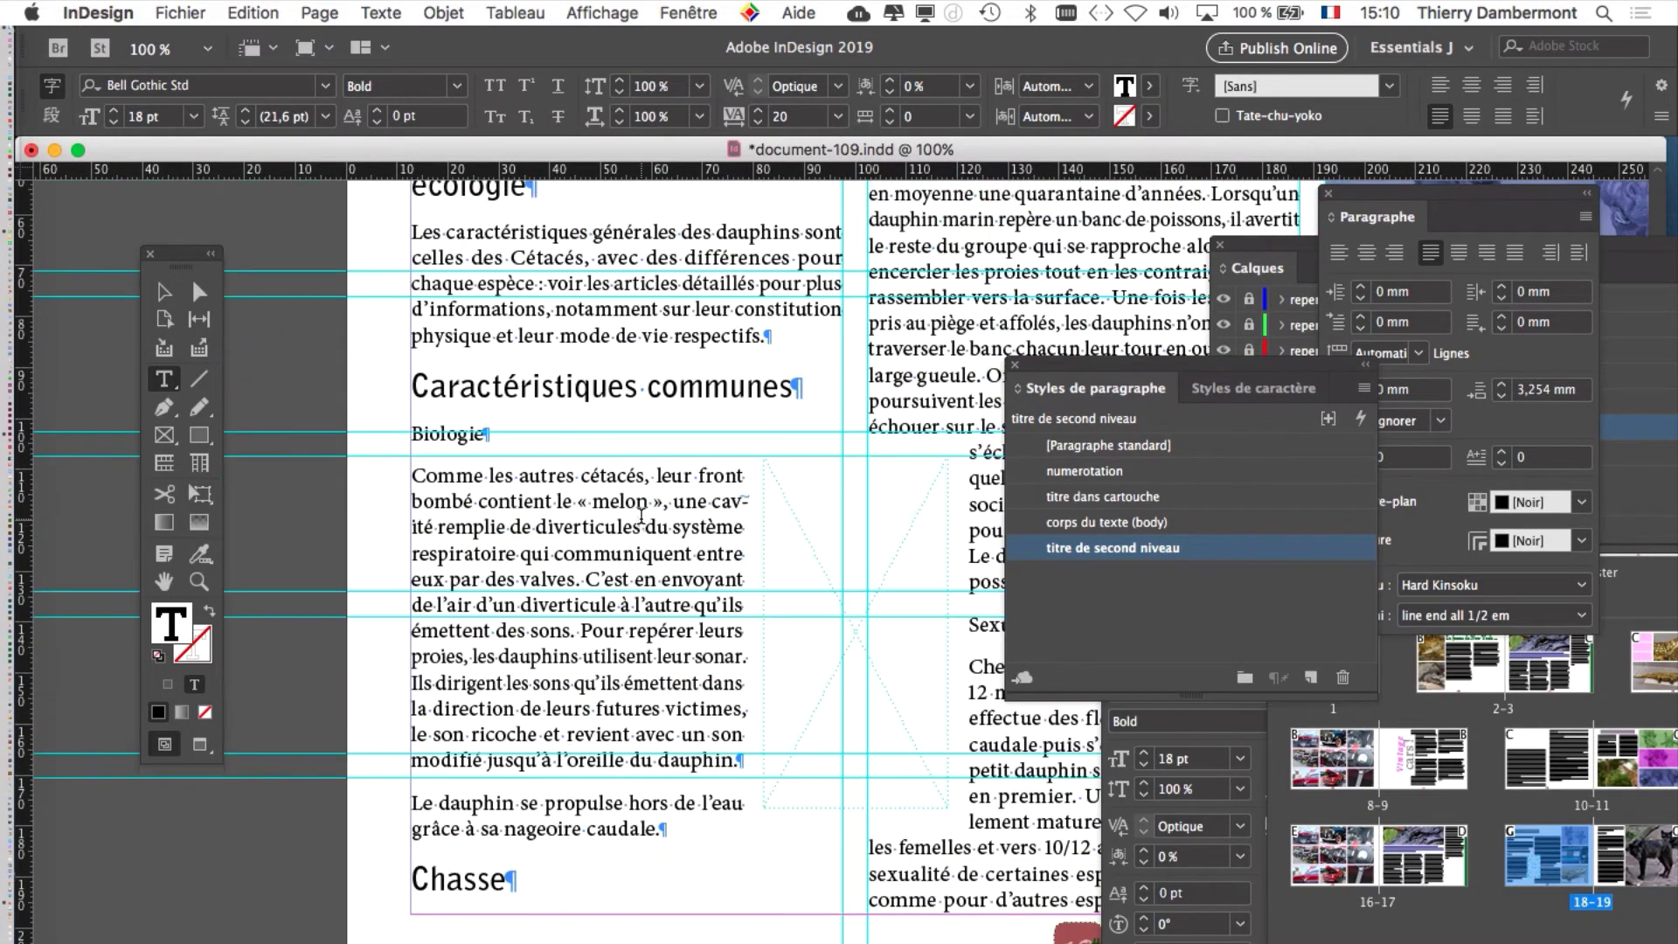
pyautogui.scroll(2, 642, 516)
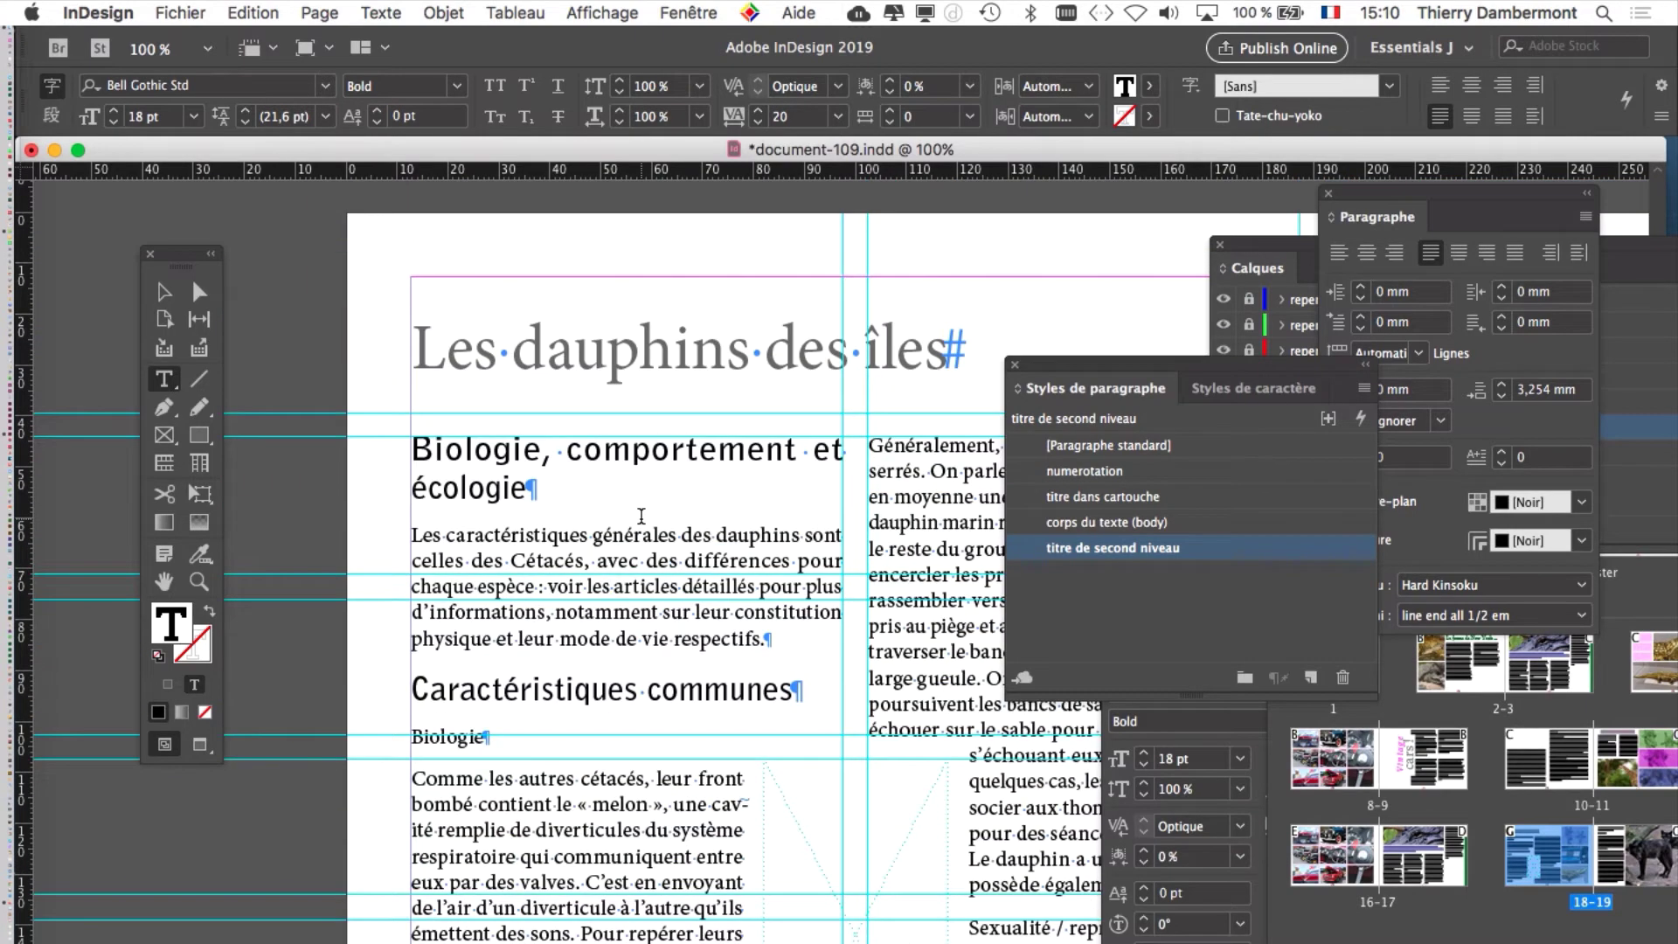
pyautogui.scroll(-5, 641, 516)
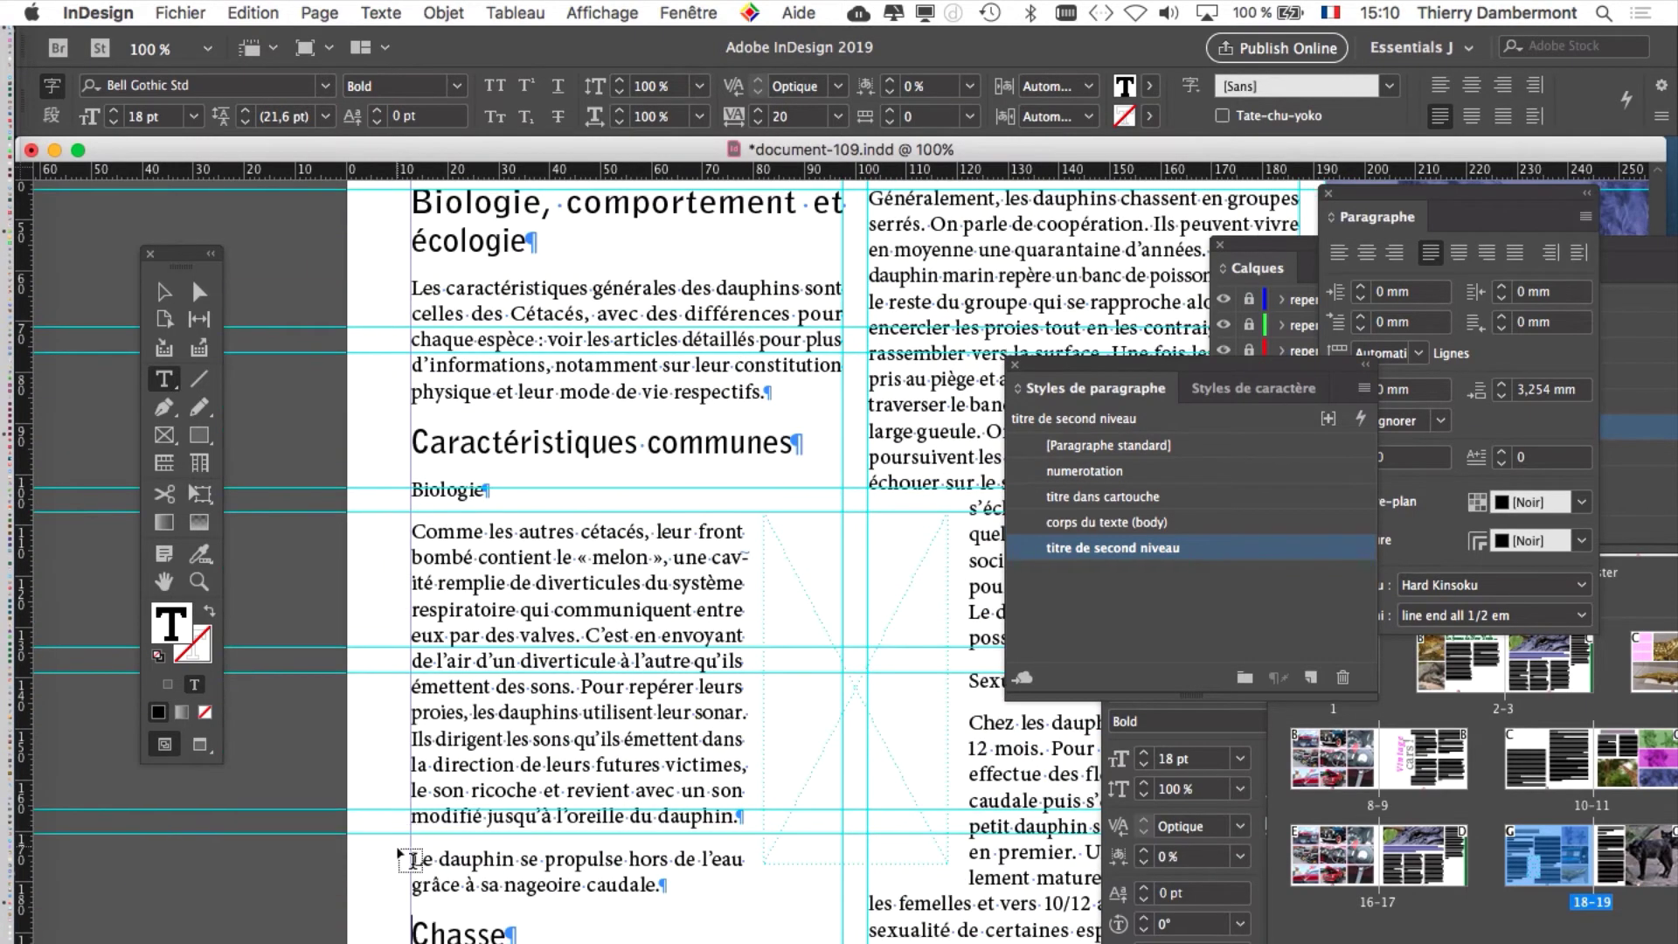
pyautogui.scroll(-2, 404, 859)
pyautogui.click(413, 859)
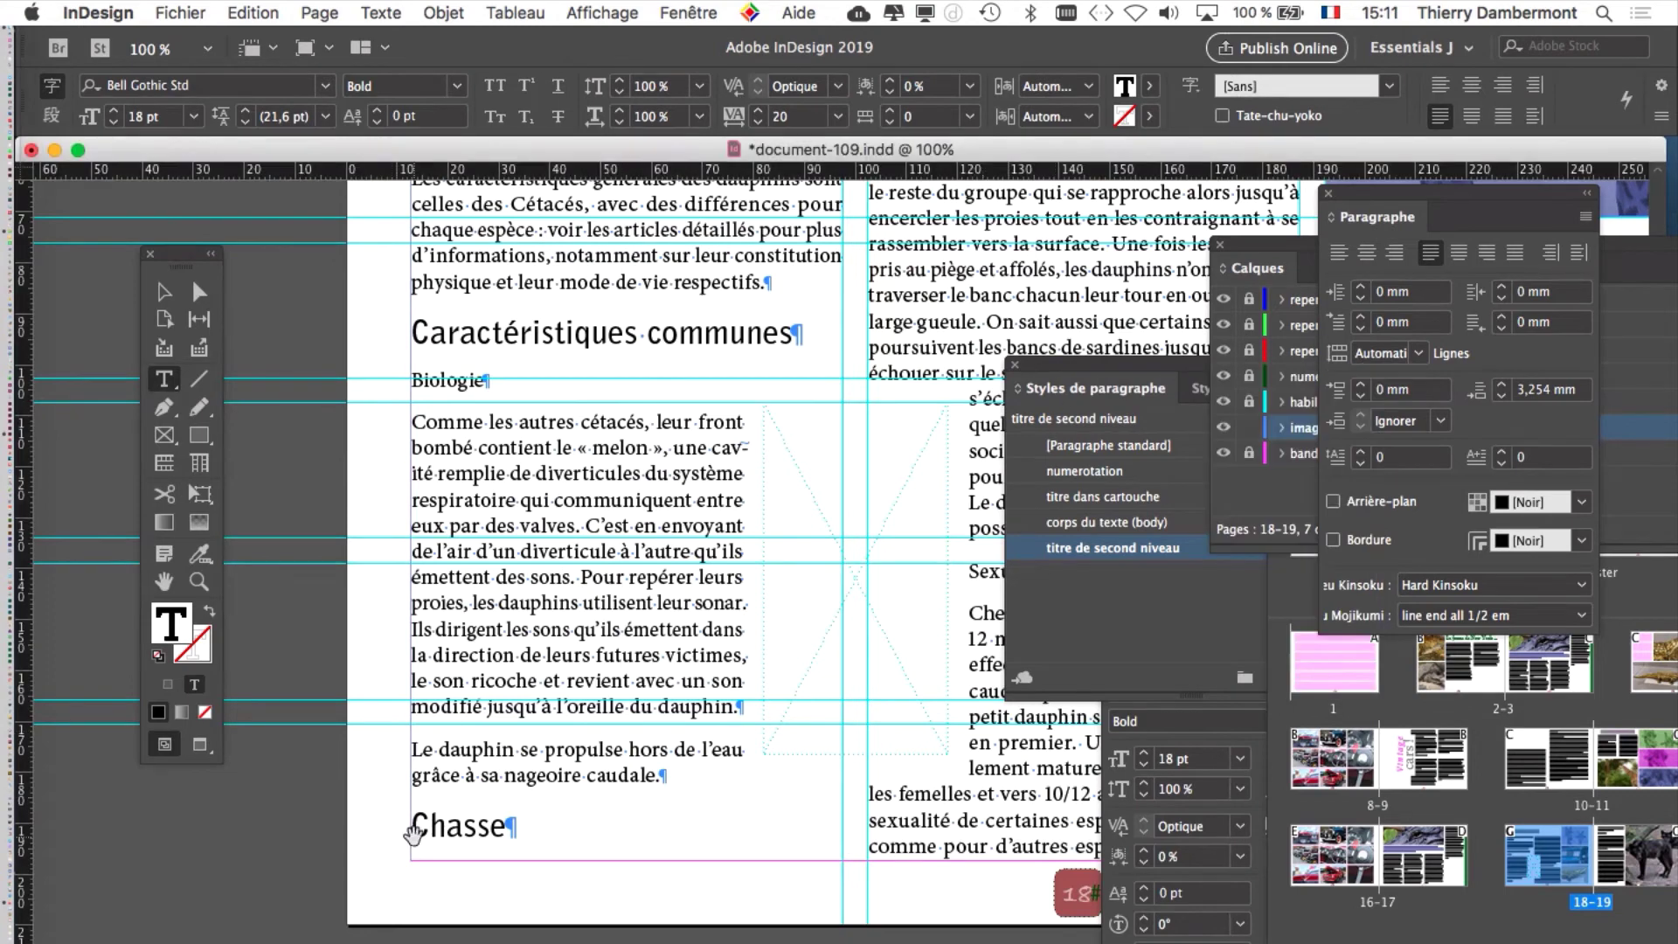
# Set the paragraph style "titre de second niveau" to keep with the next 4 lines (Paragraphes solidaires) in its Options d'enchaînement
pyautogui.press('super+equal')
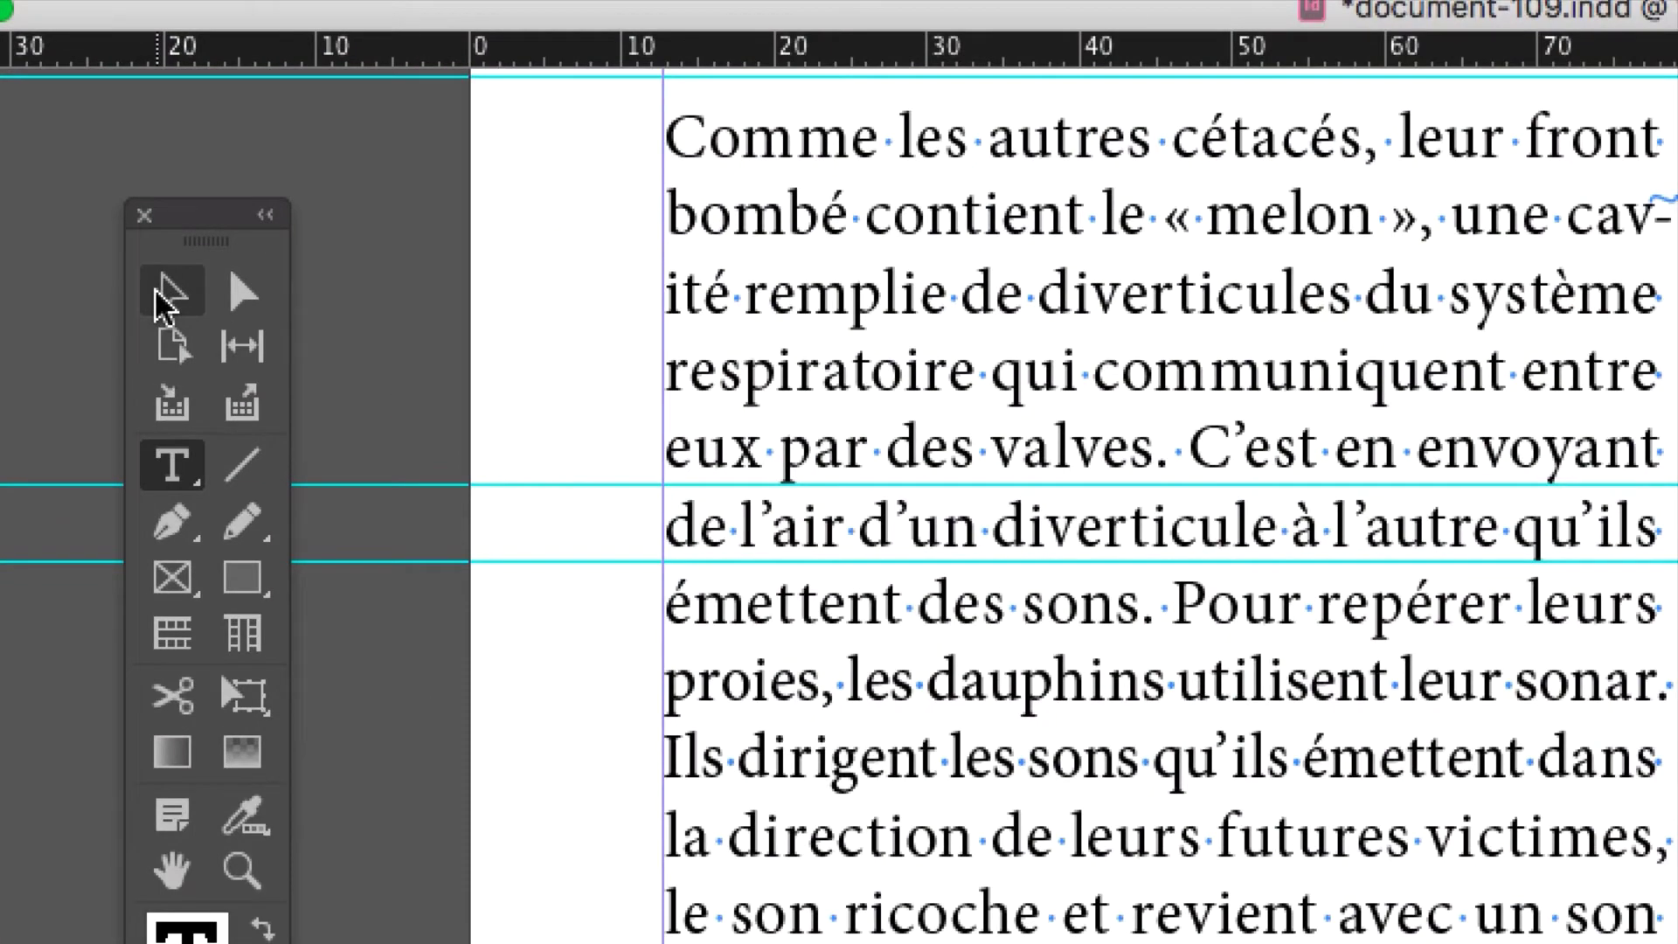
pyautogui.click(158, 295)
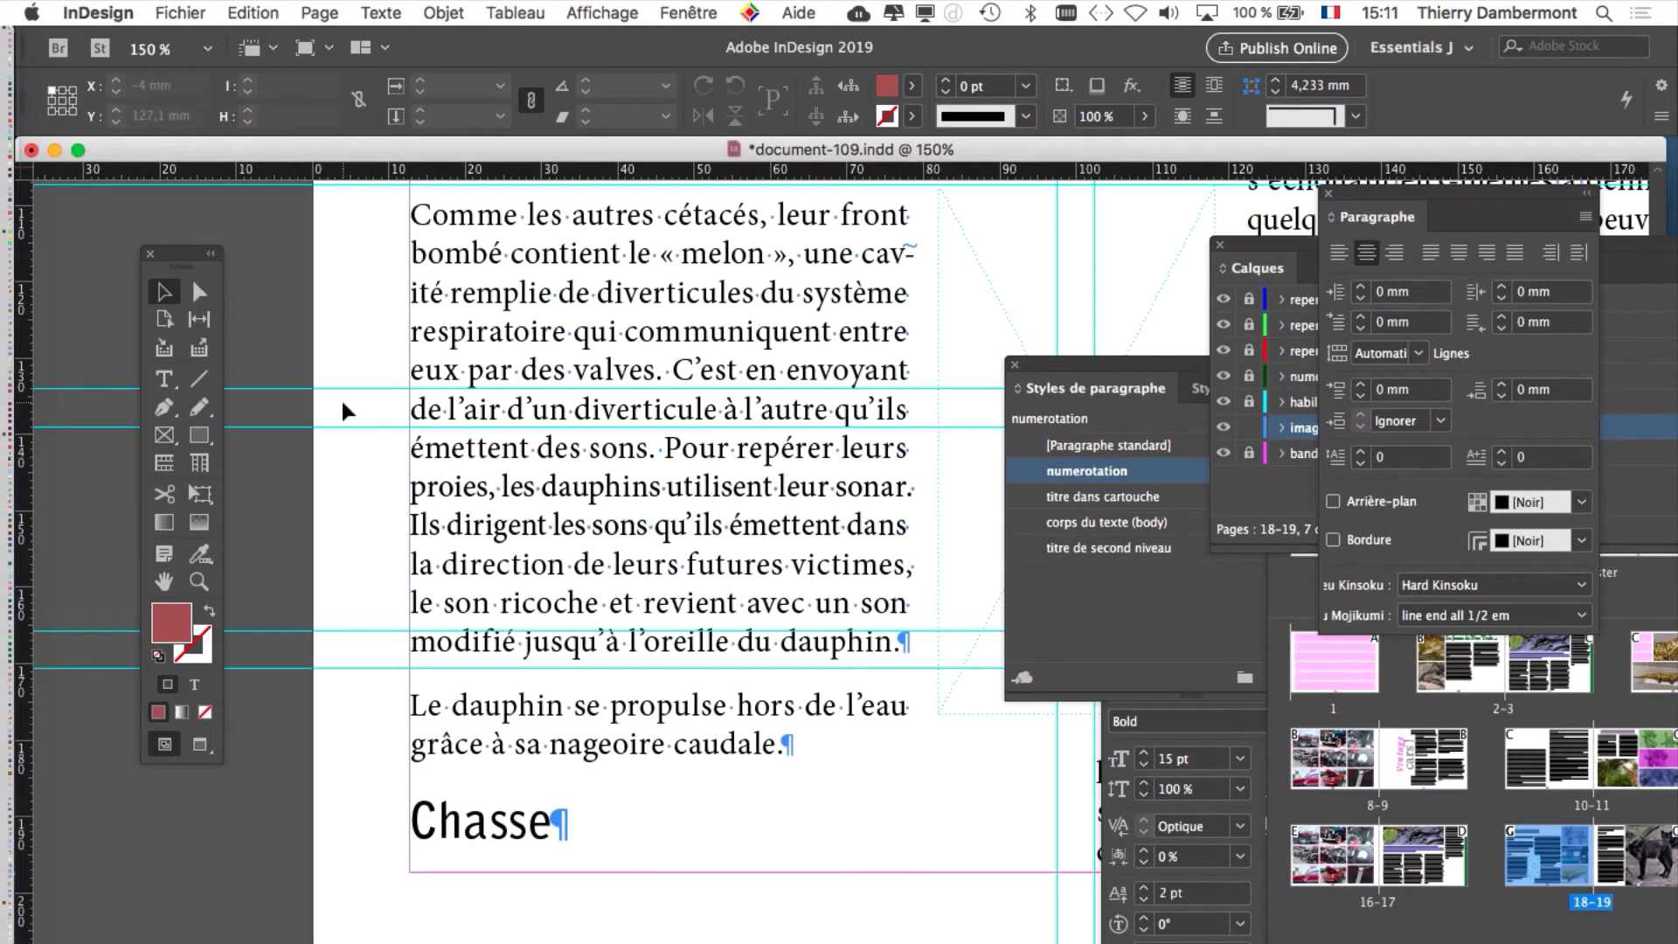
pyautogui.scroll(-1, 415, 432)
pyautogui.scroll(-1, 411, 428)
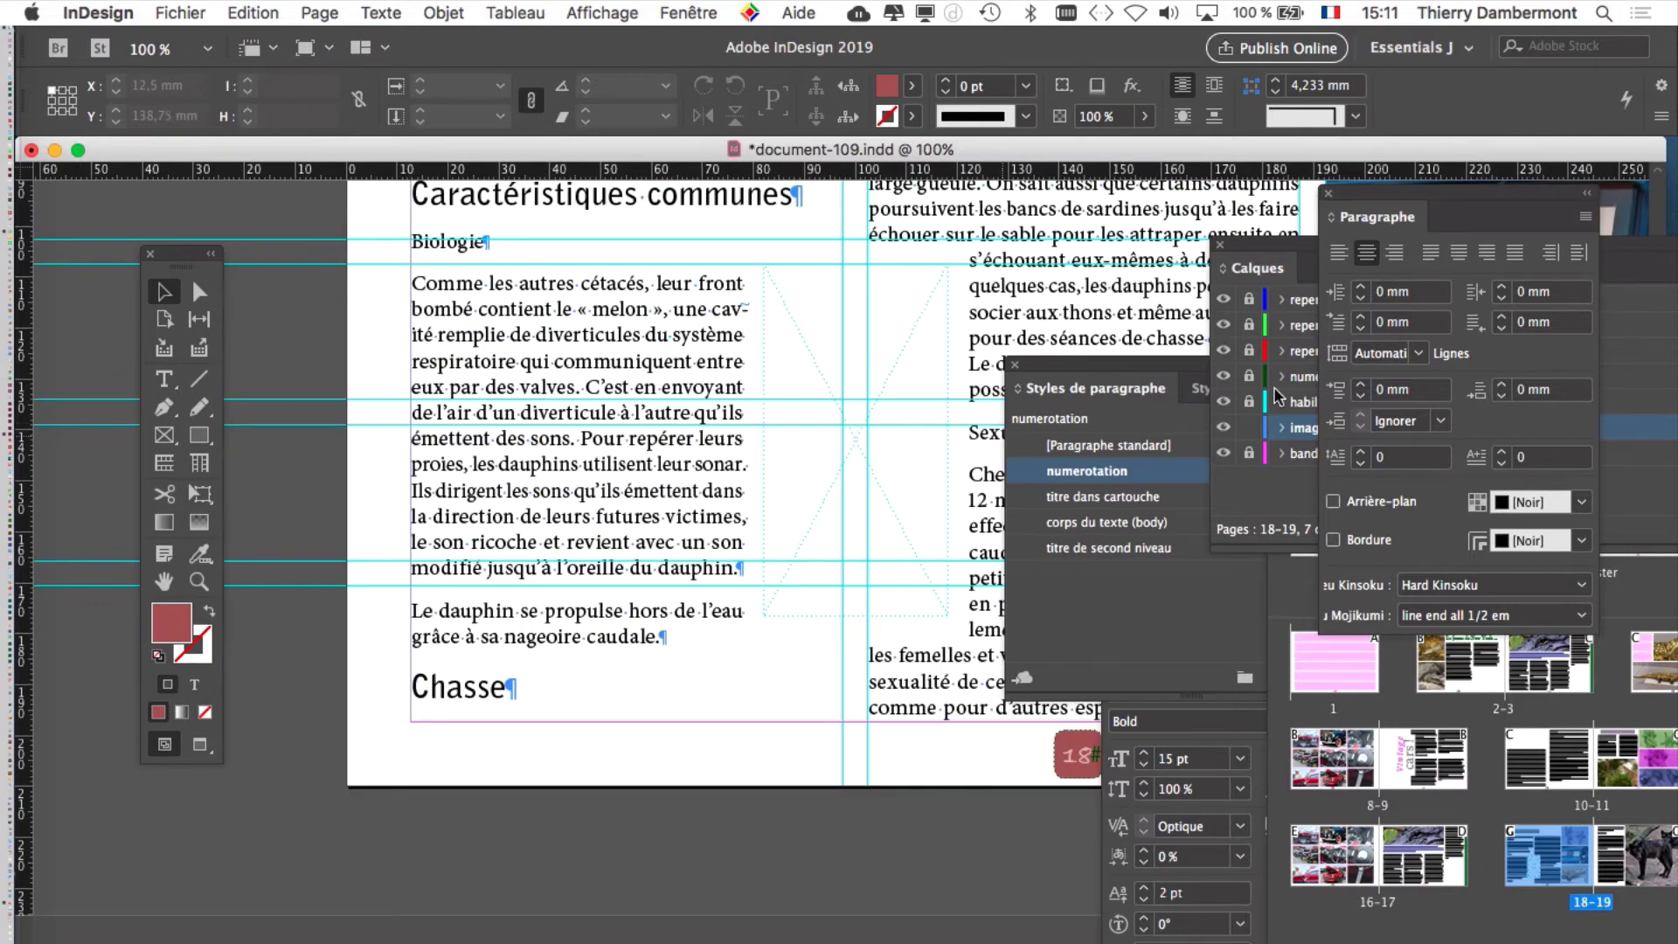
pyautogui.moveTo(1145, 364); pyautogui.dragTo(864, 267)
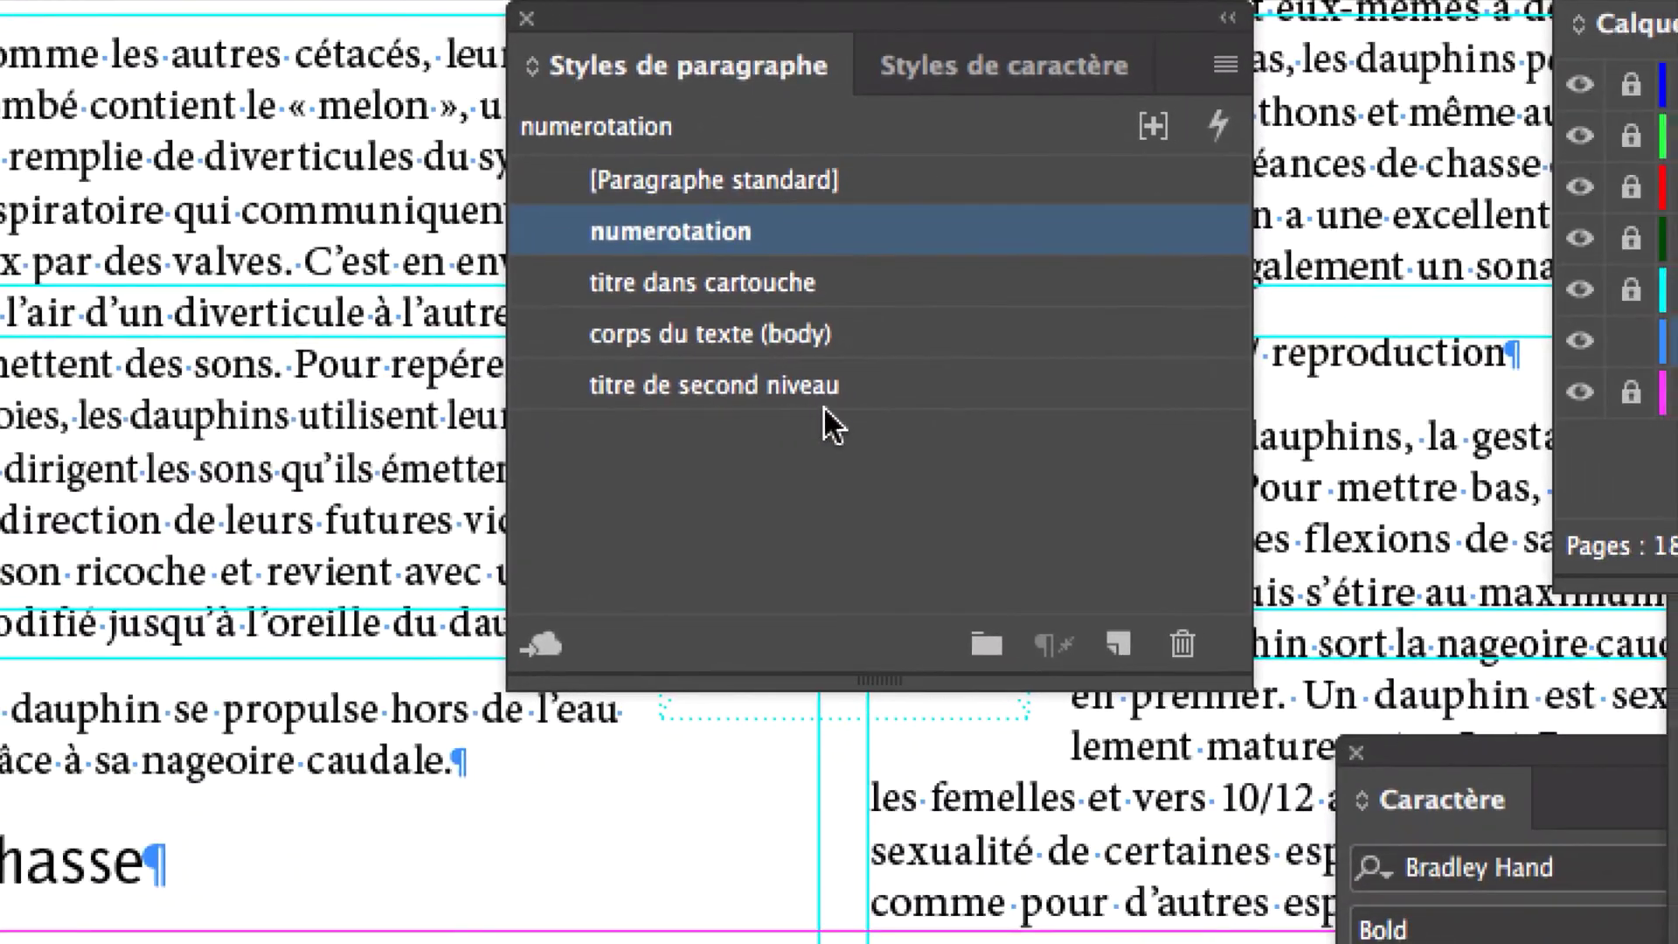
pyautogui.click(1013, 587)
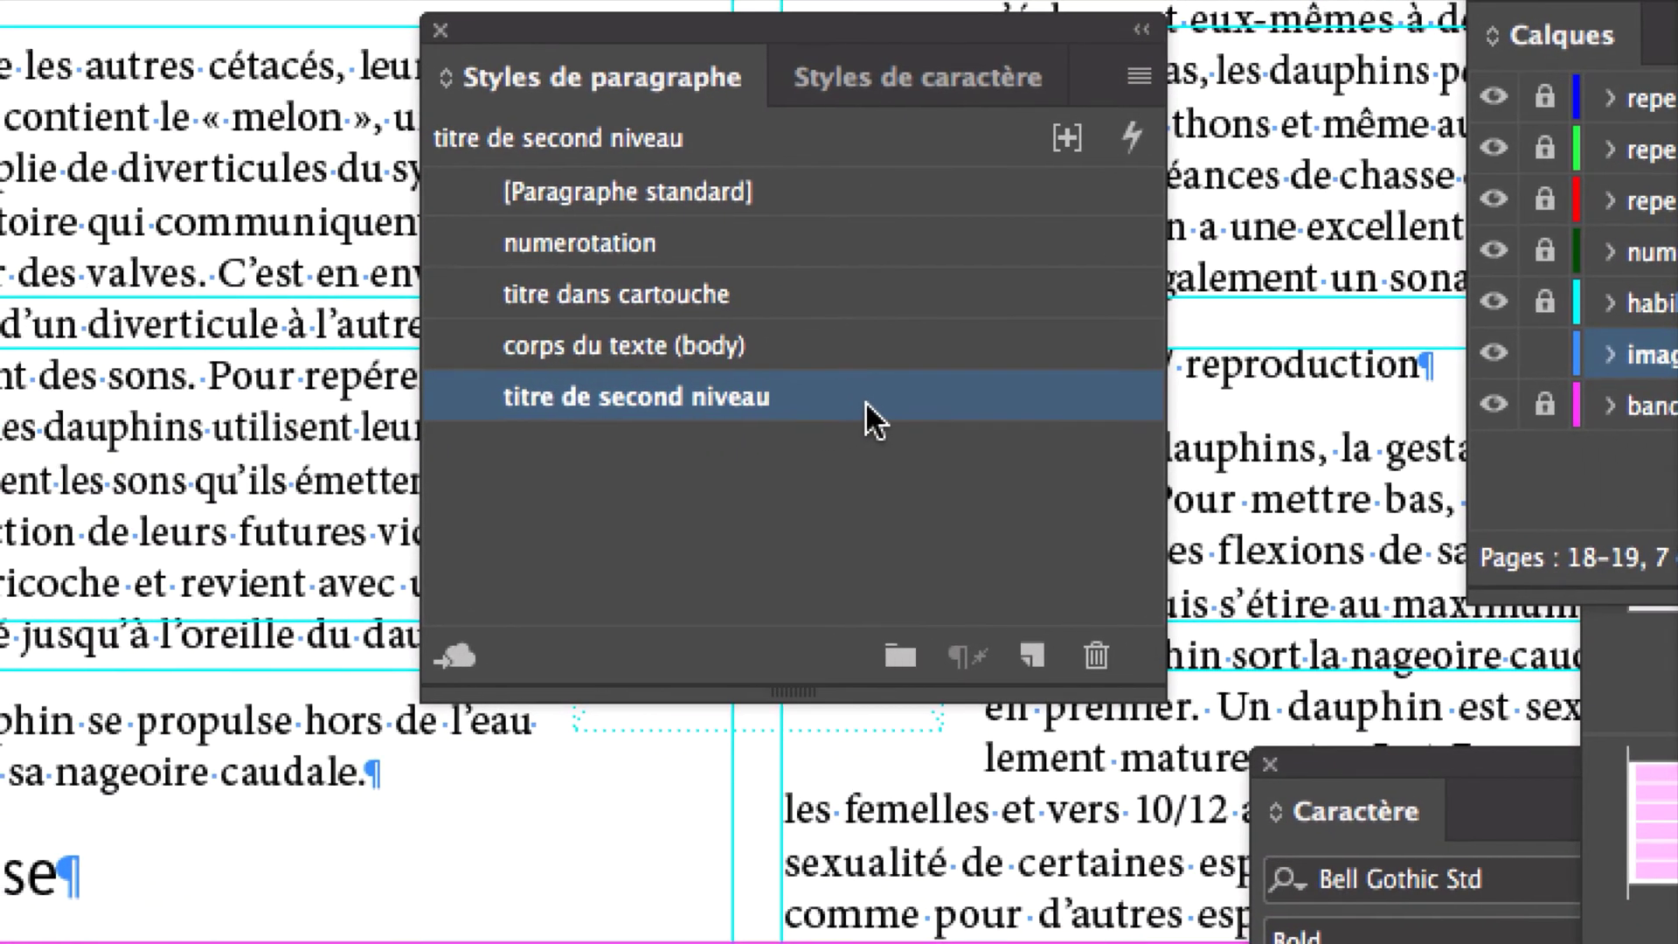
pyautogui.doubleClick(865, 400)
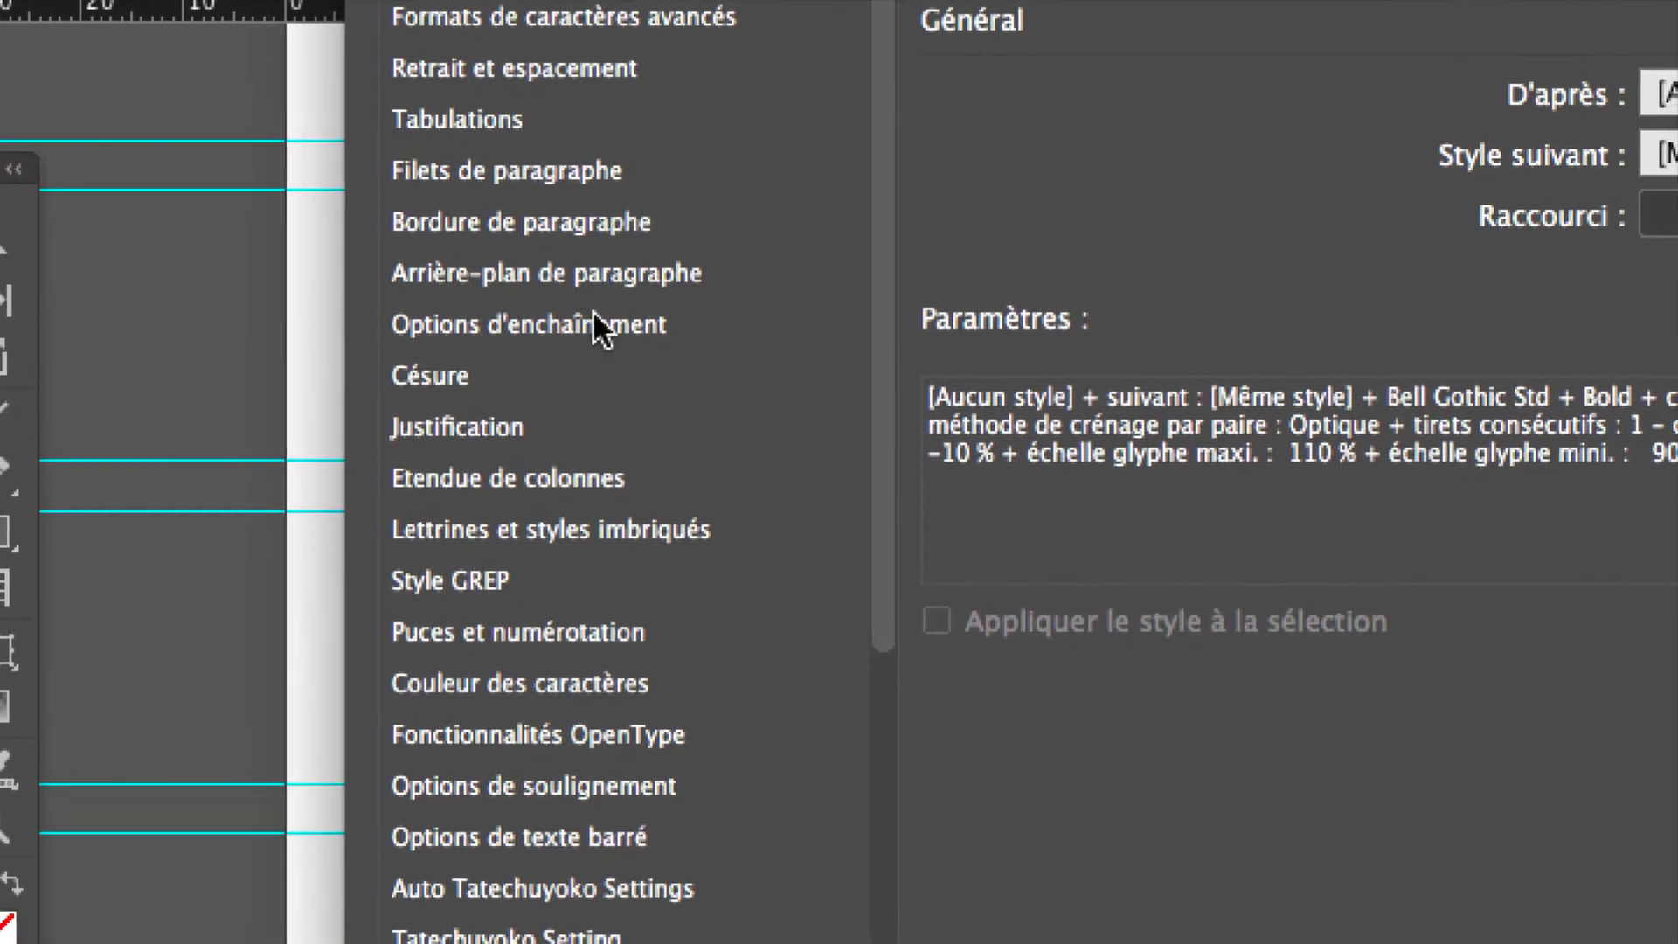
pyautogui.click(548, 651)
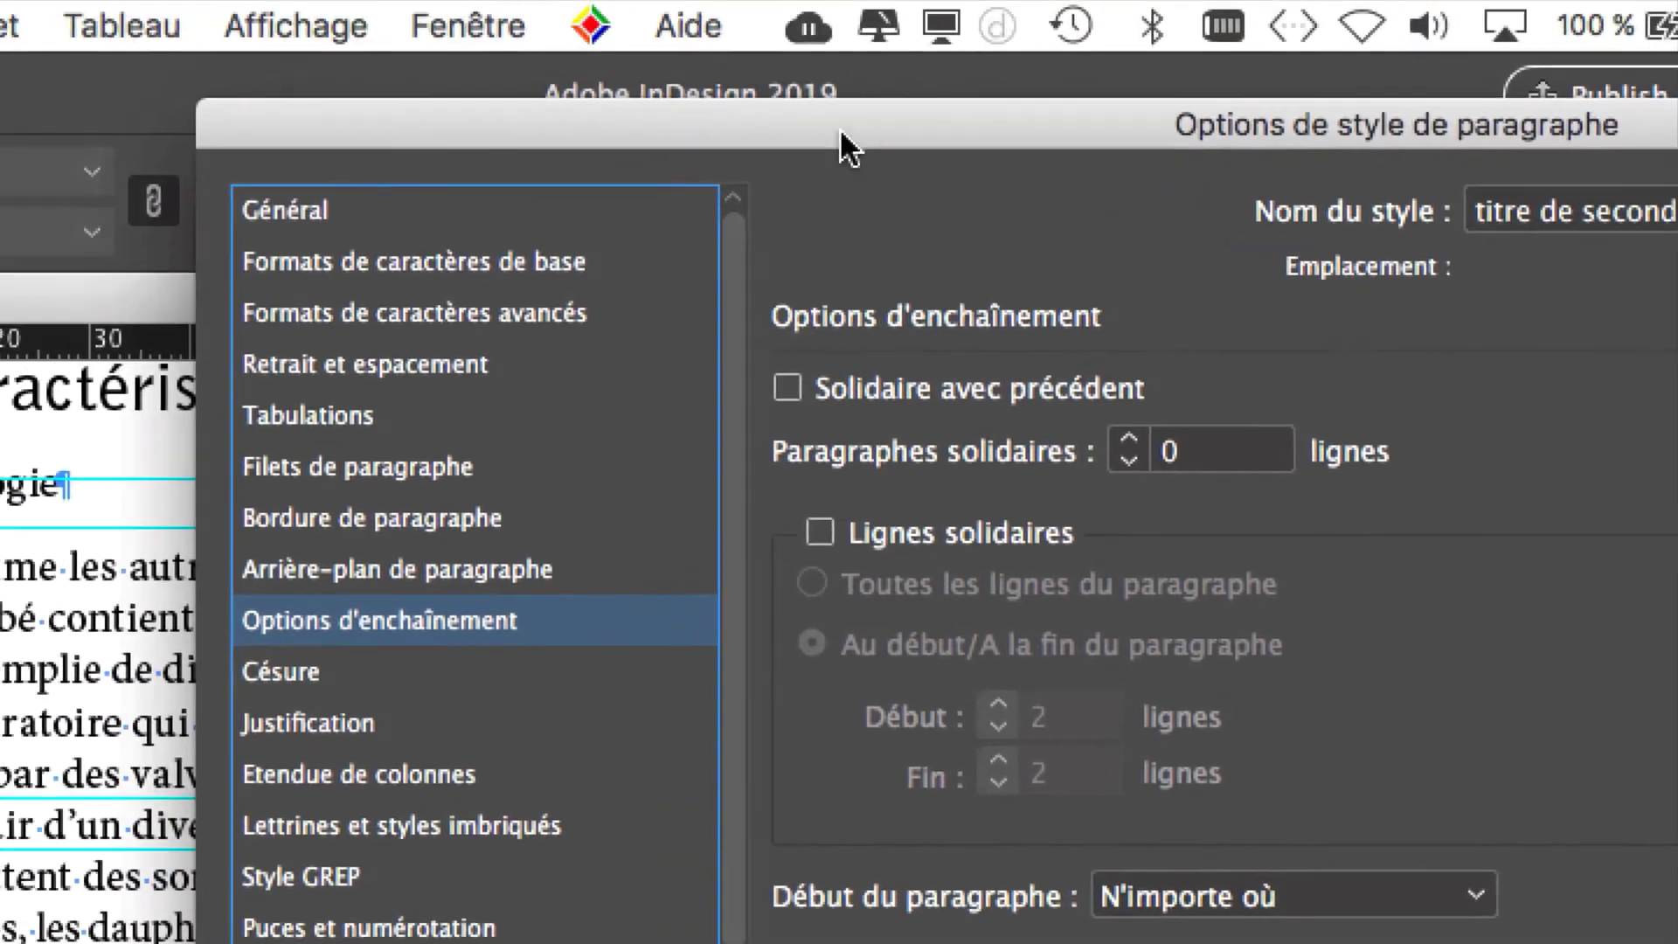
pyautogui.moveTo(603, 104); pyautogui.dragTo(874, 104)
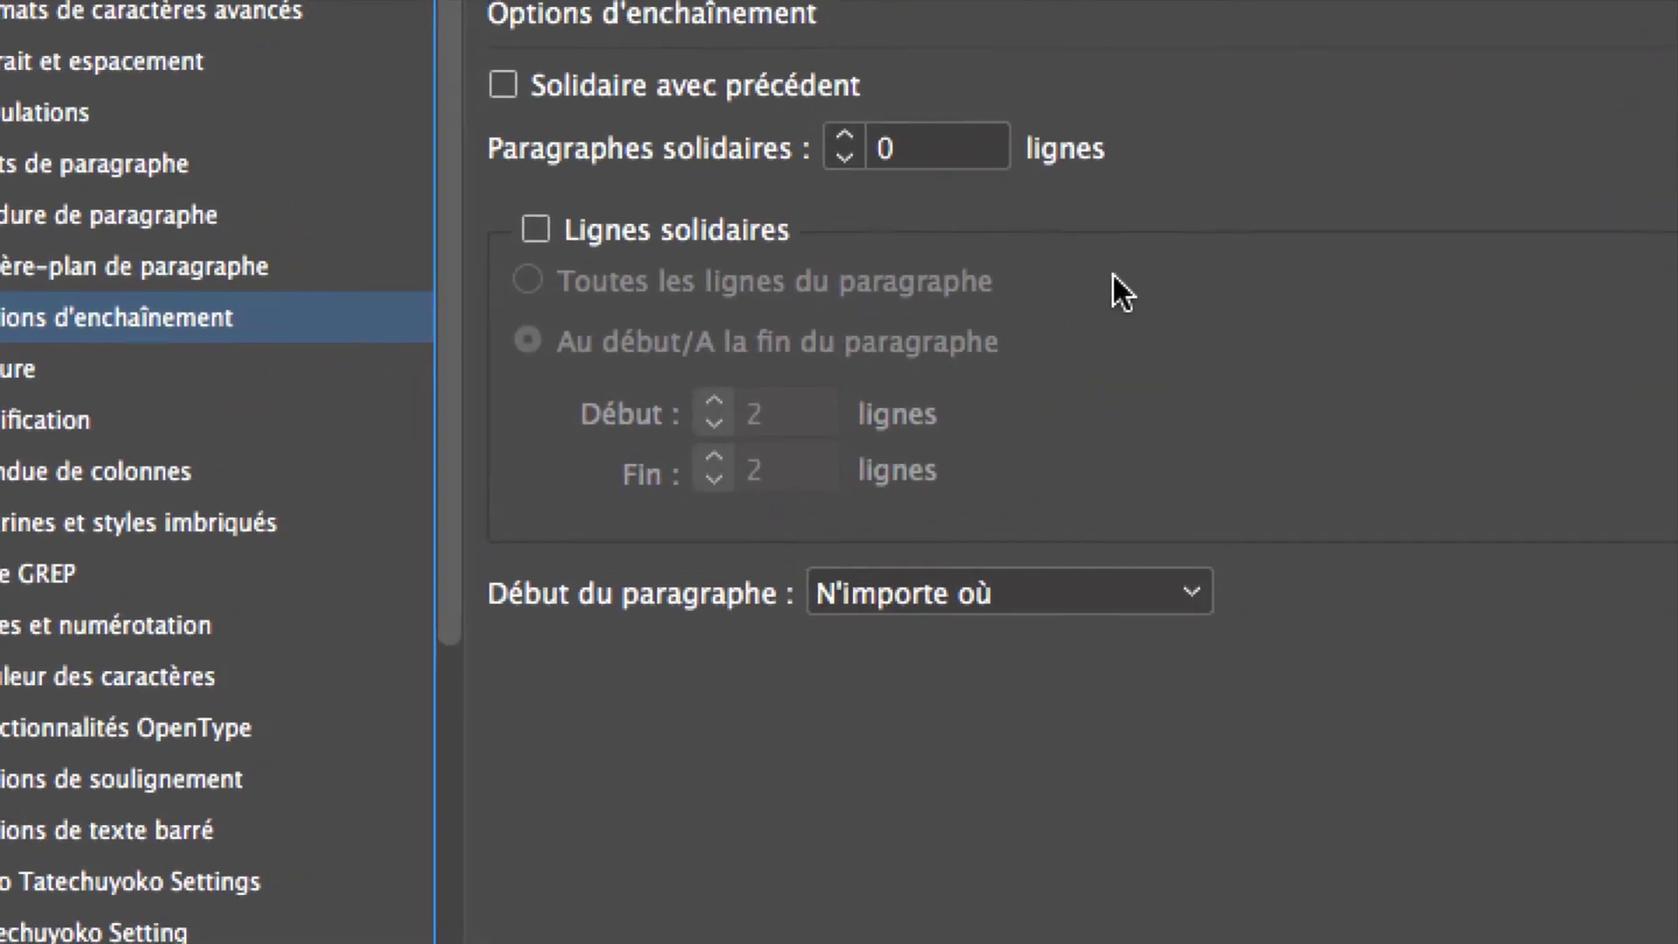
pyautogui.click(844, 137)
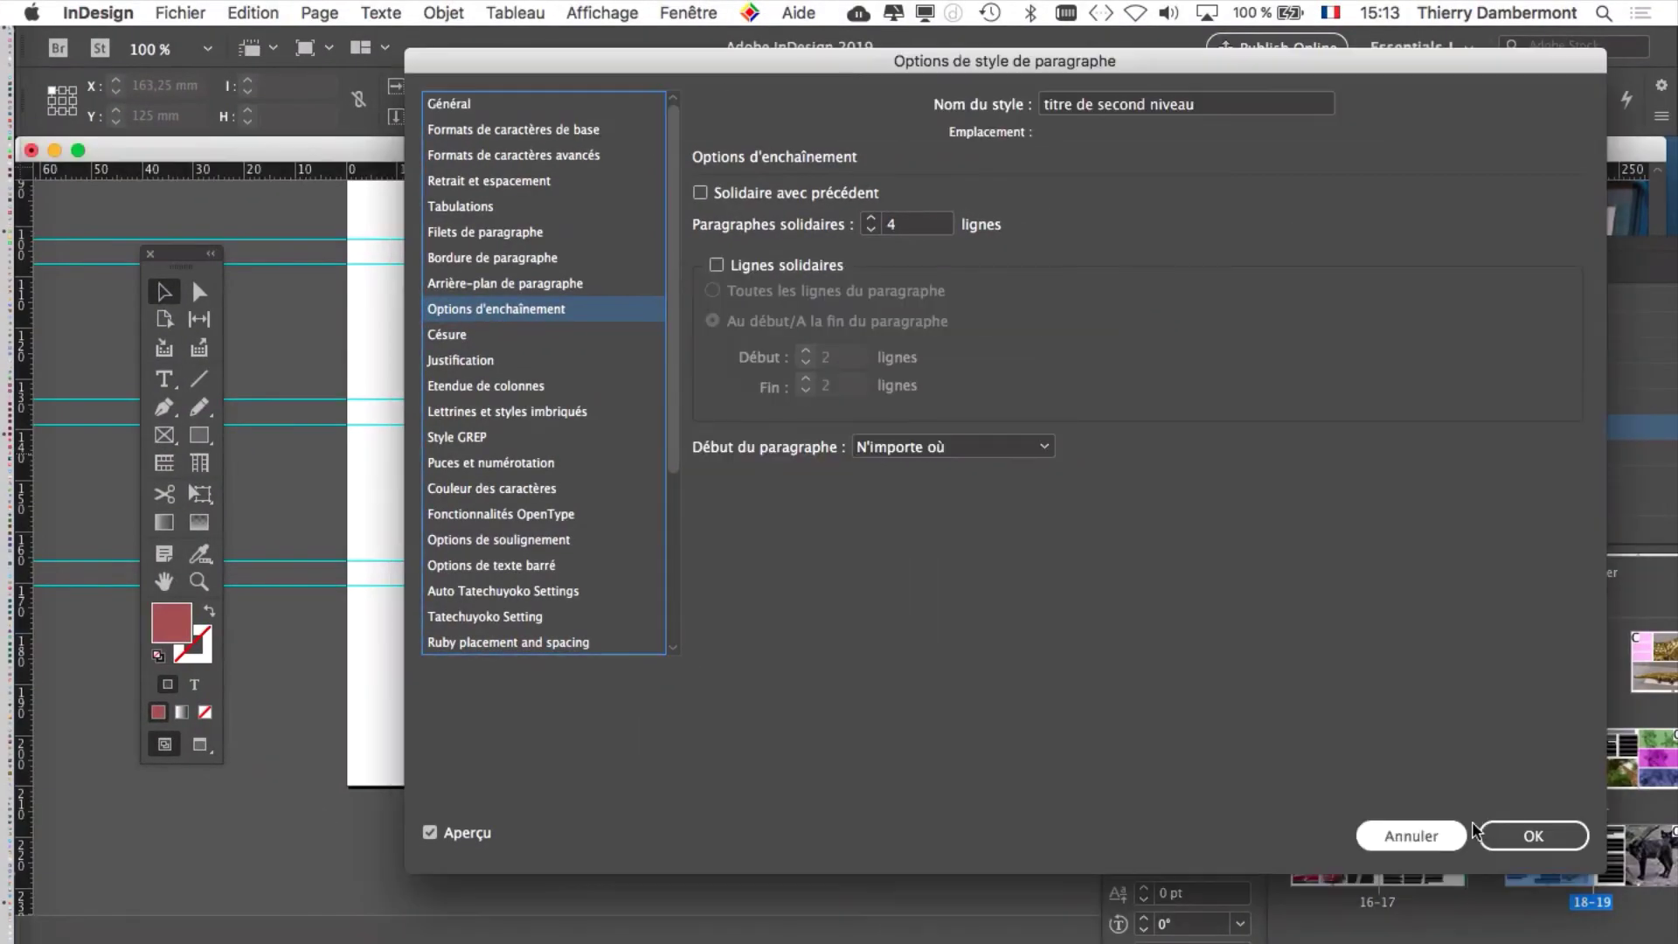
pyautogui.click(1535, 838)
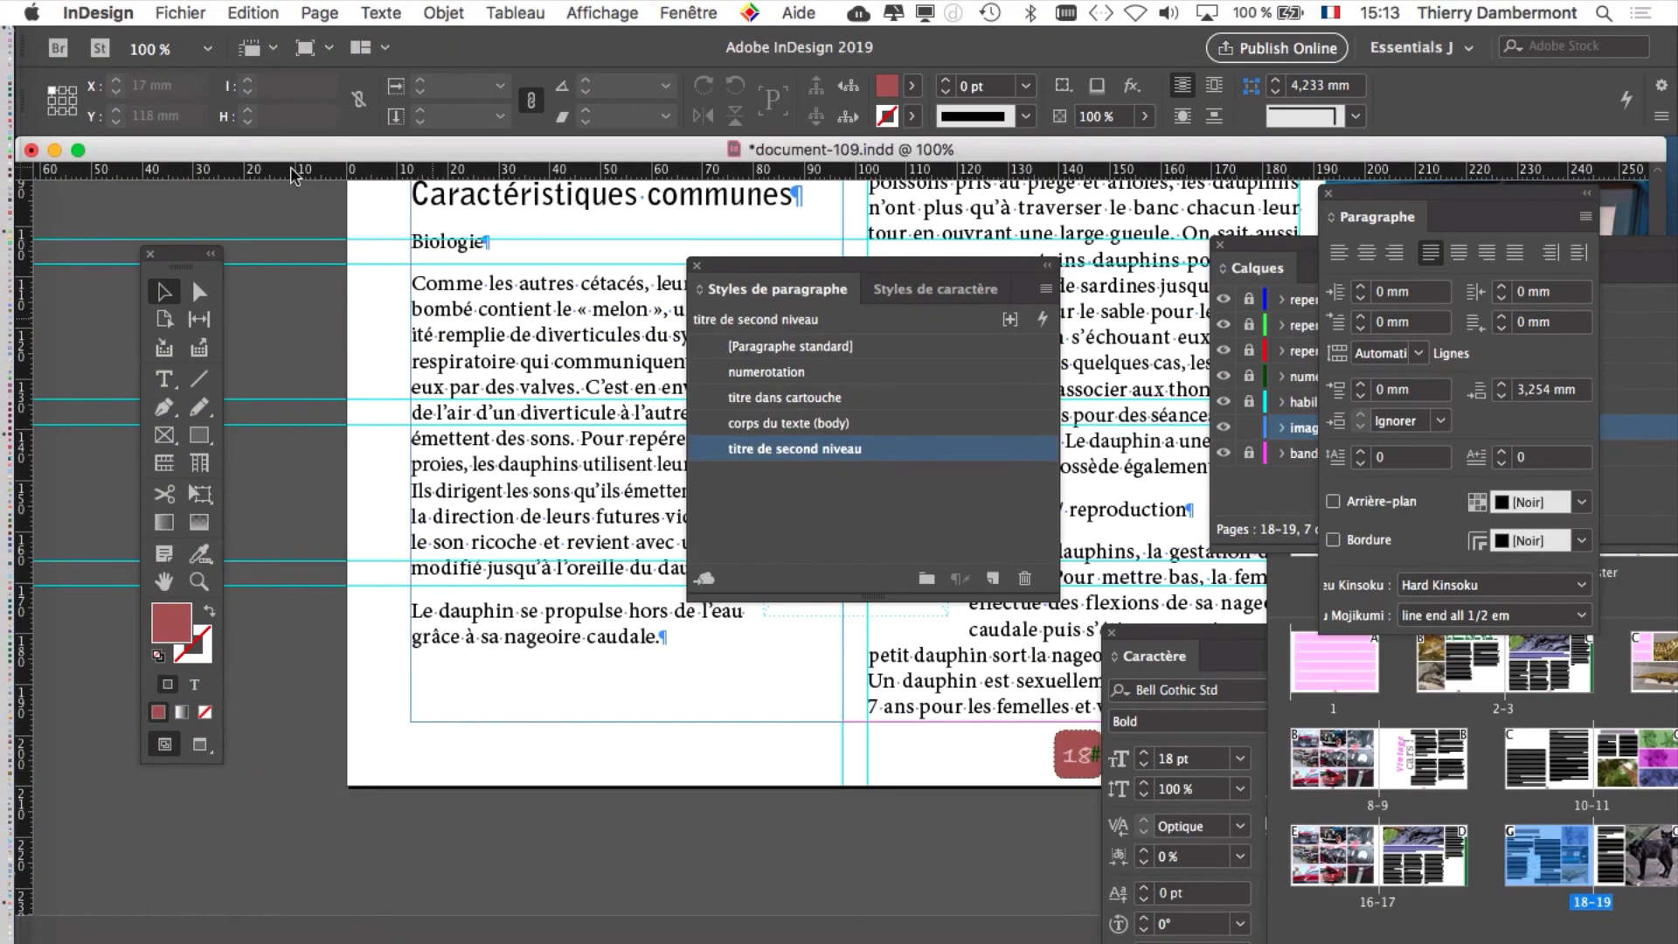
# Save the document under the new name document-110.indd in the same folder
pyautogui.click(180, 12)
pyautogui.click(250, 187)
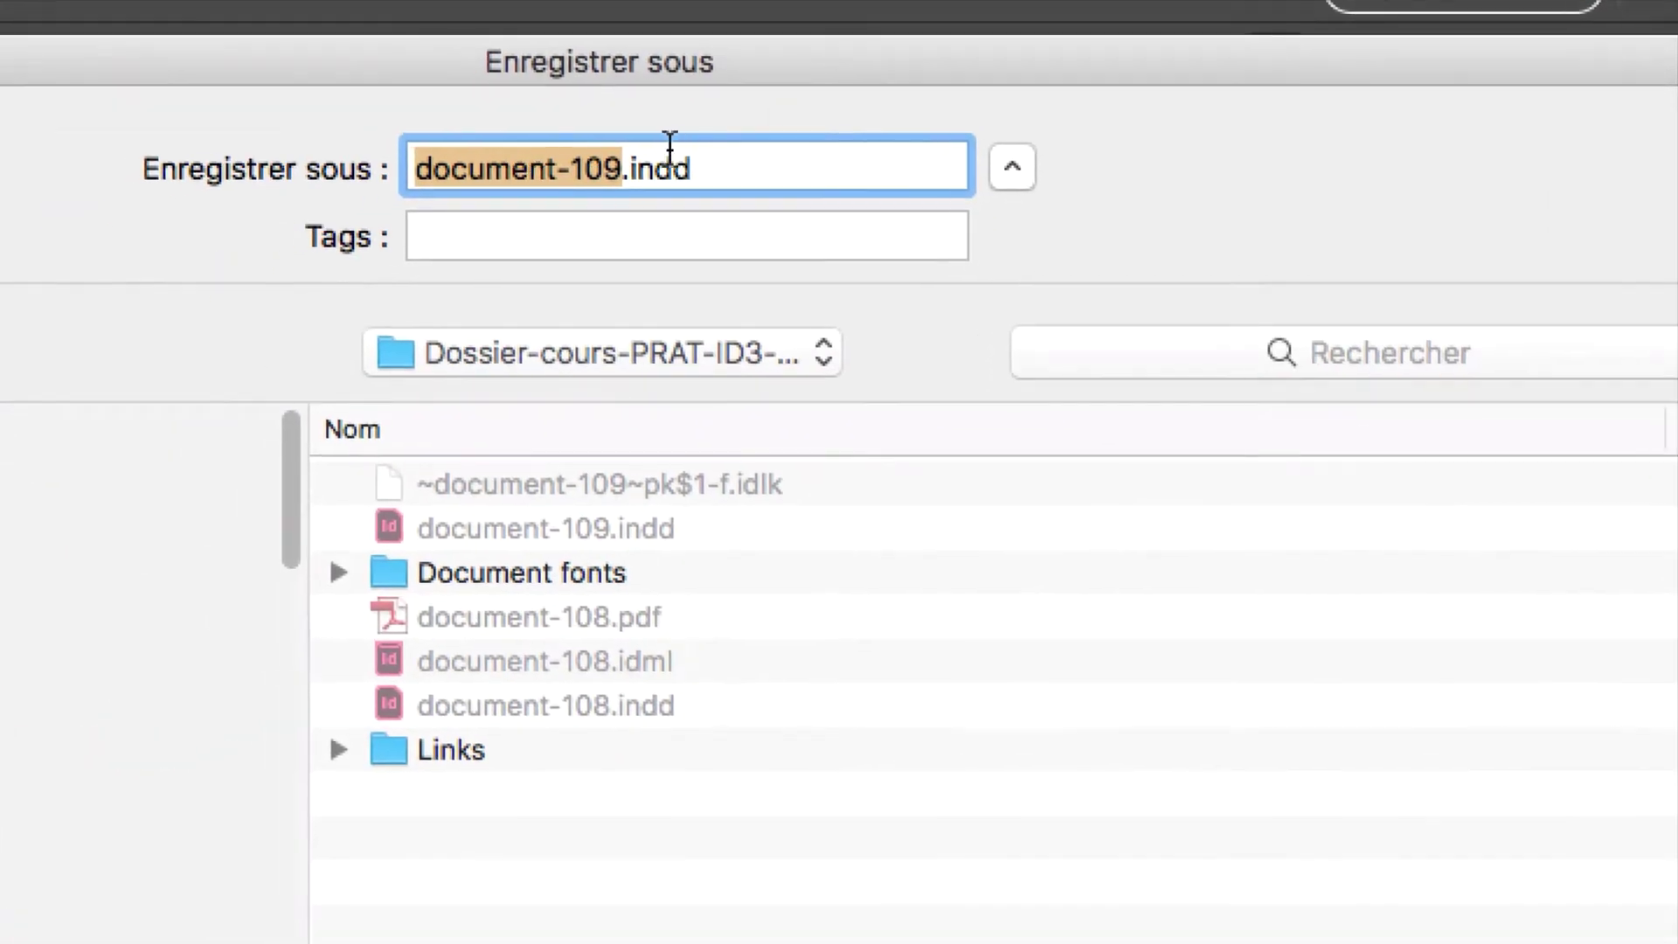
pyautogui.click(622, 168)
pyautogui.press('BackSpace')
pyautogui.press('BackSpace')
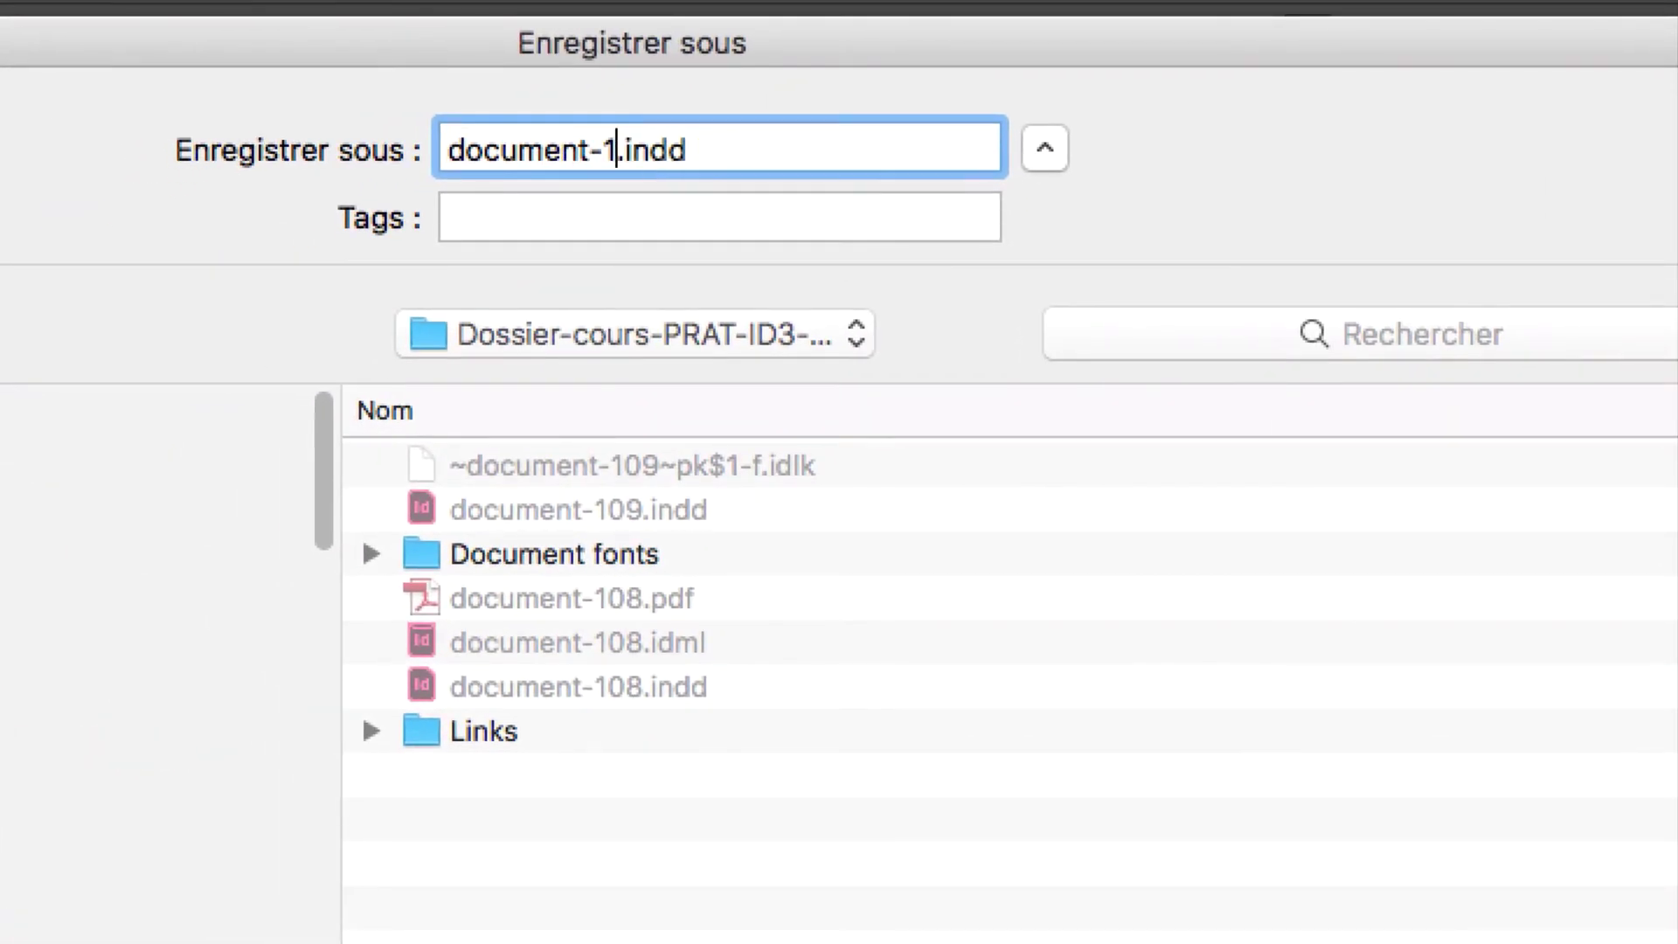
pyautogui.write('10')
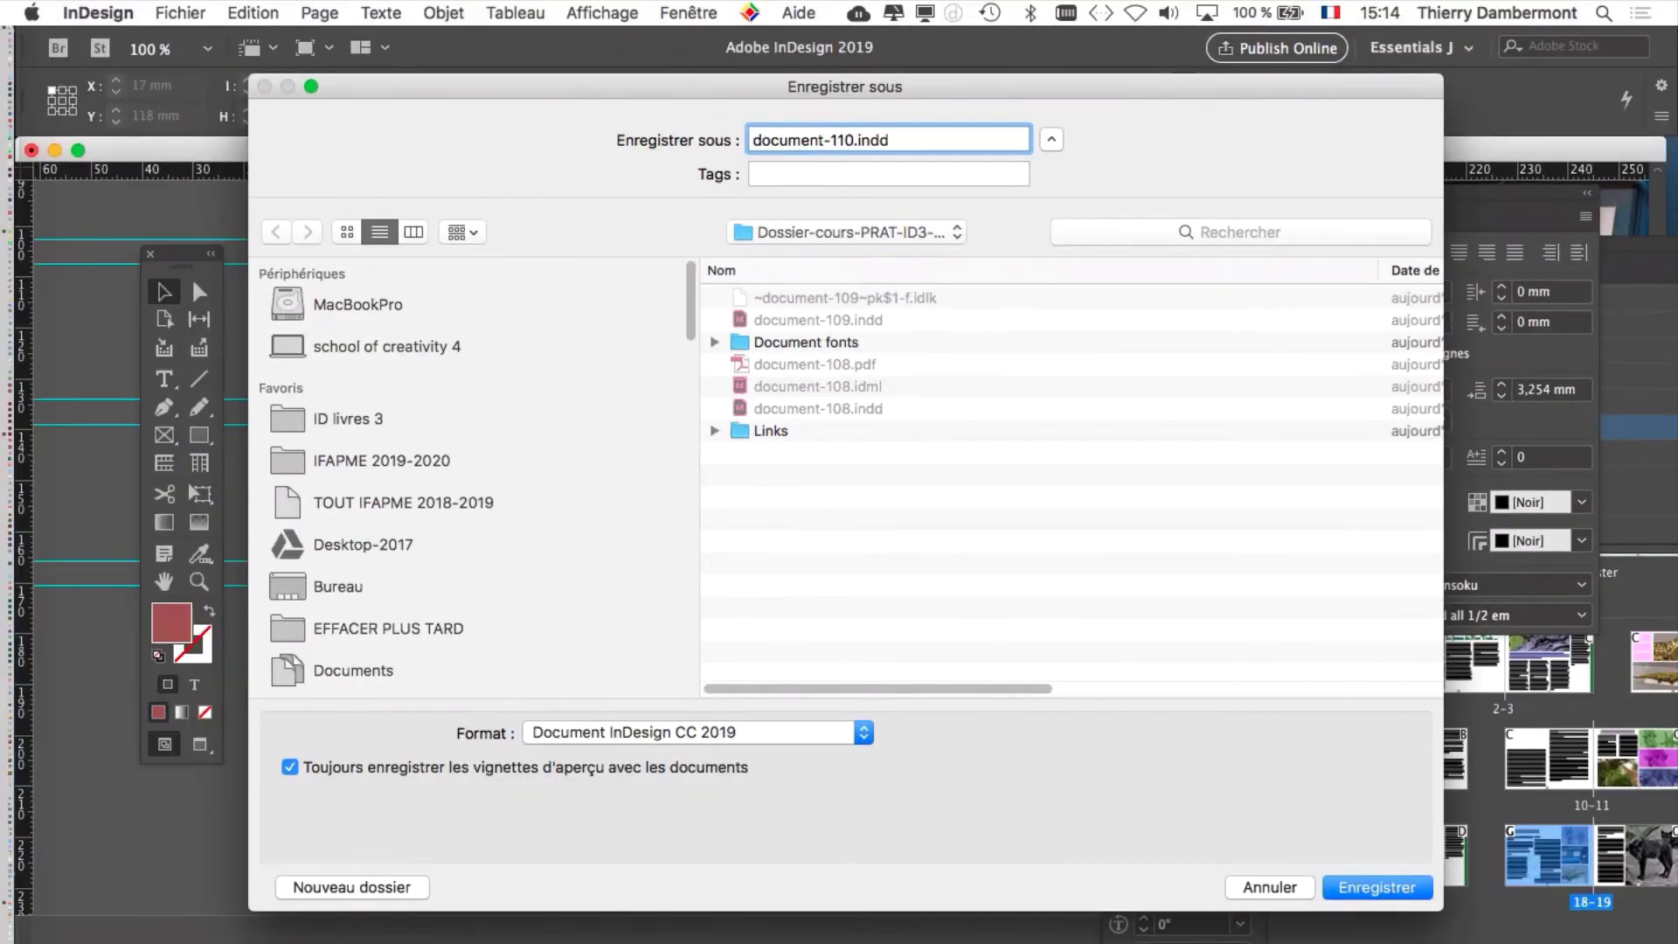
pyautogui.press('Return')
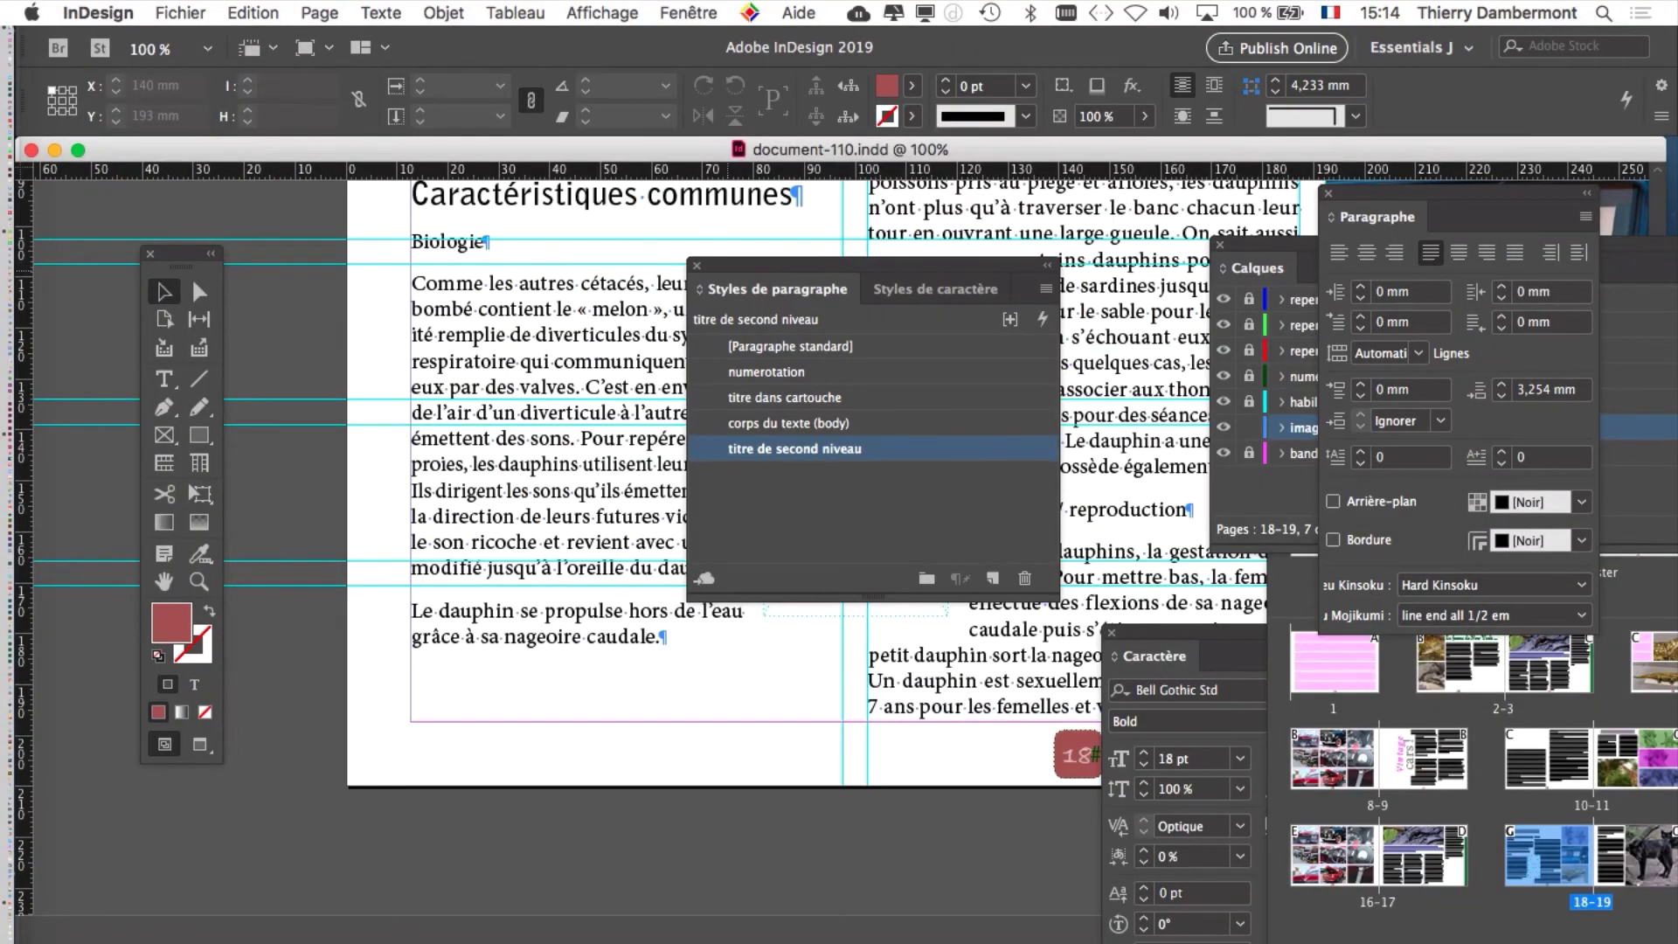
# Change the alignment of the paragraph style "titre de second niveau" to "Aligner à gauche"
pyautogui.press('super+minus')
pyautogui.press('super+minus')
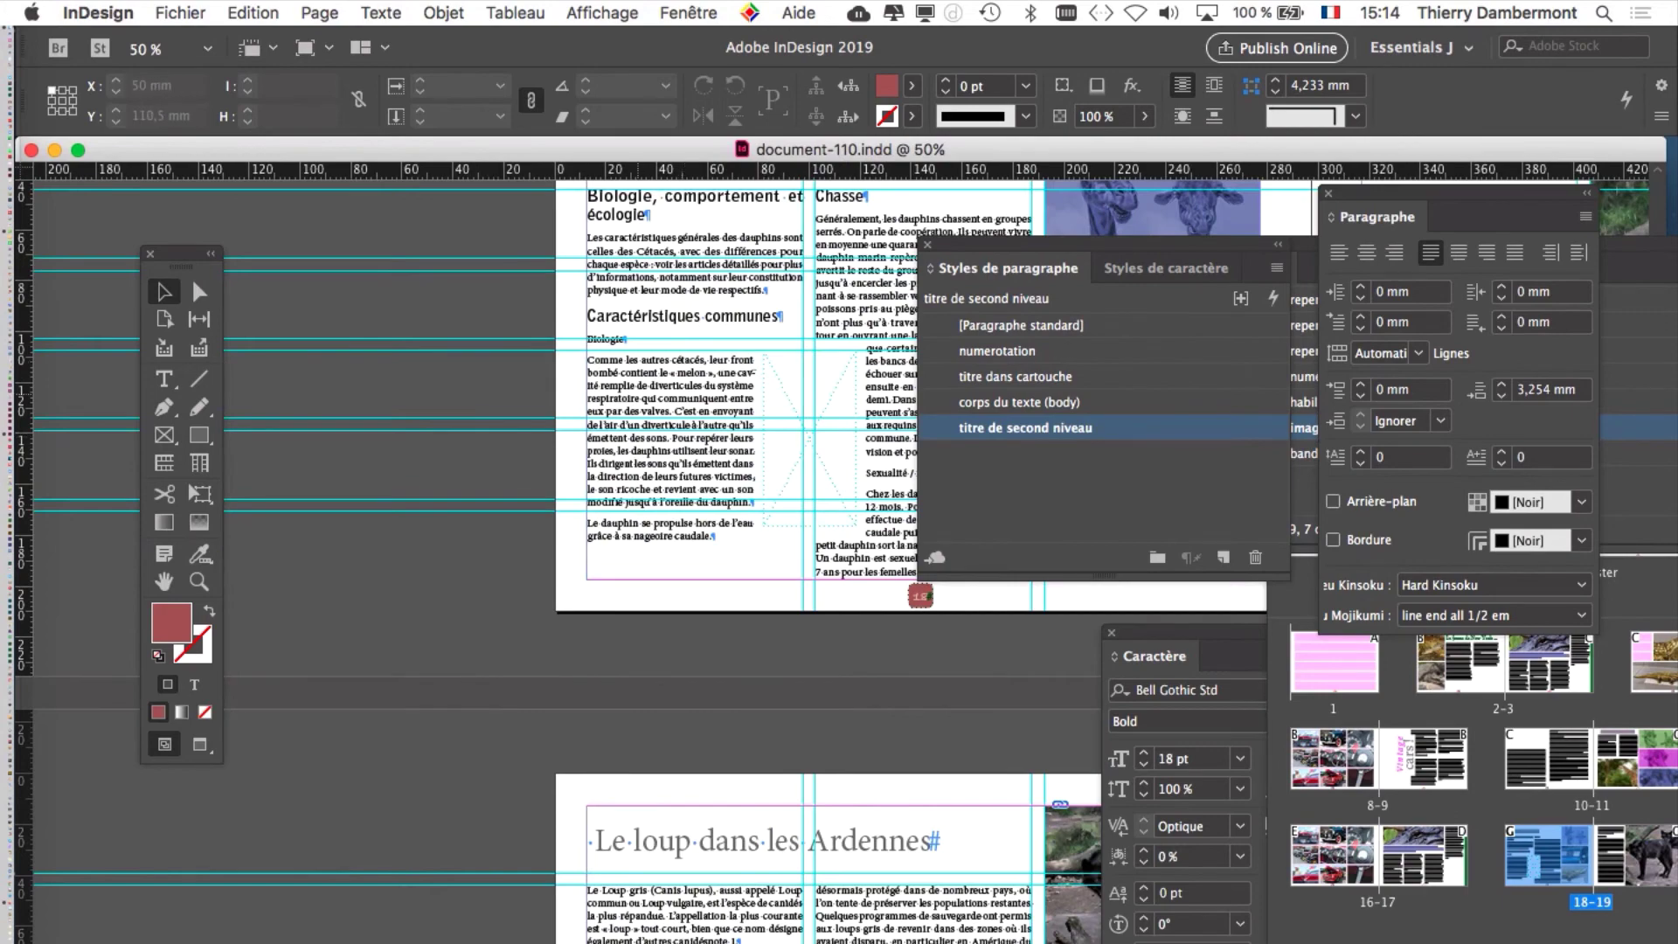
pyautogui.scroll(3, 191, 276)
pyautogui.hscroll(-5, 192, 276)
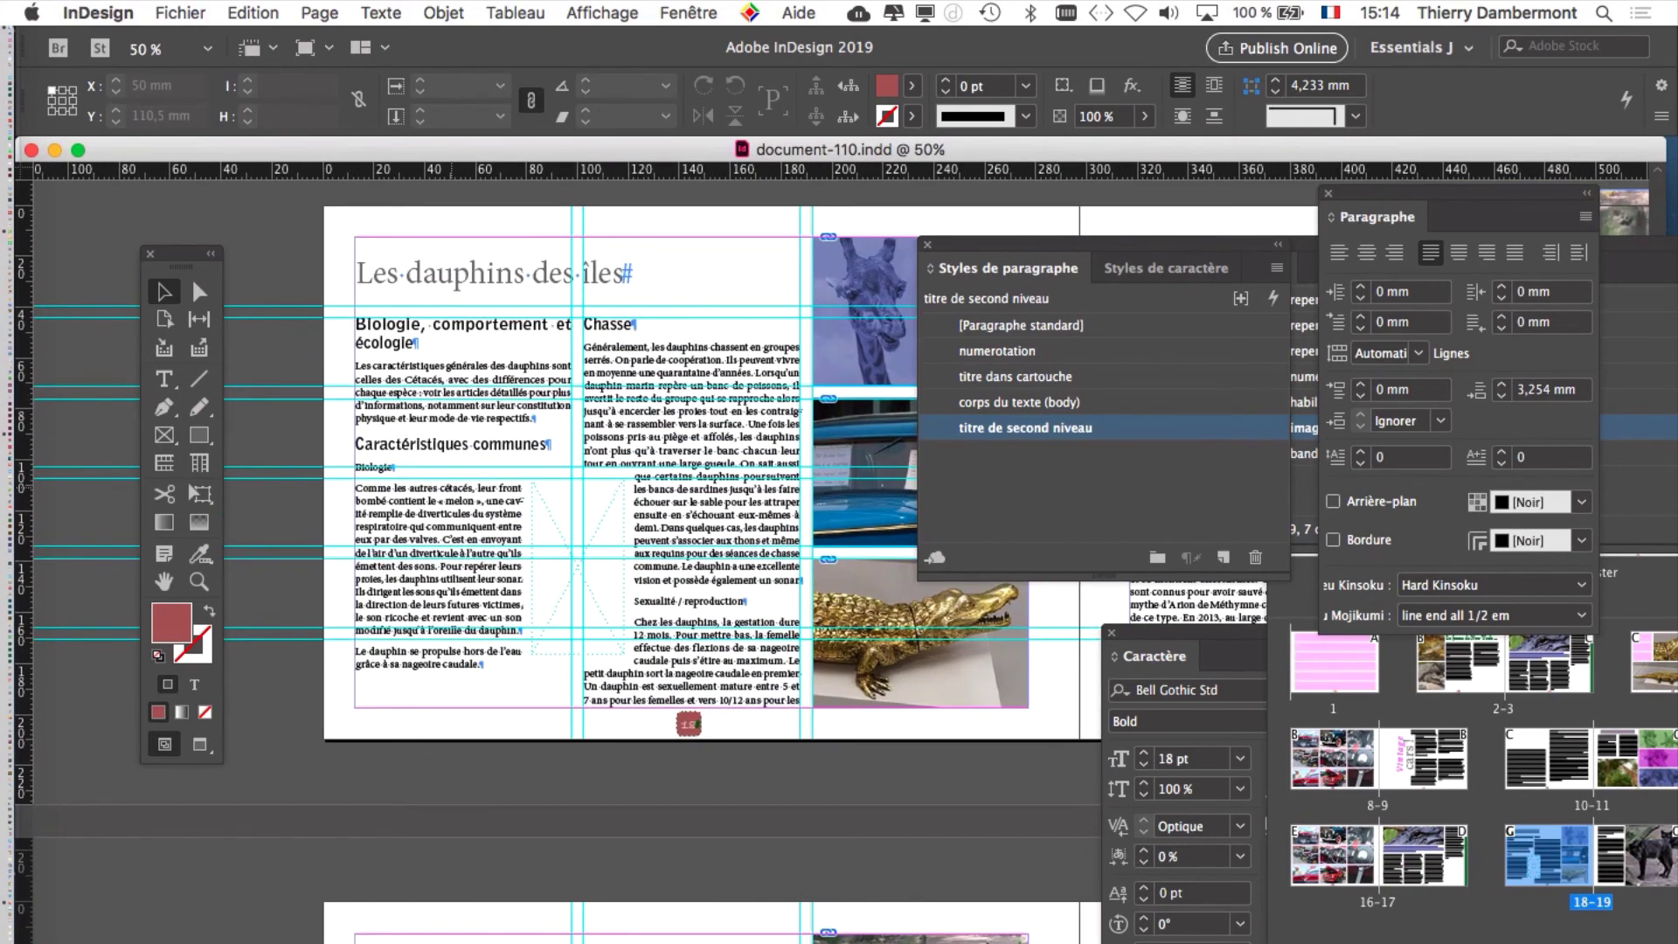
pyautogui.press('super+equal')
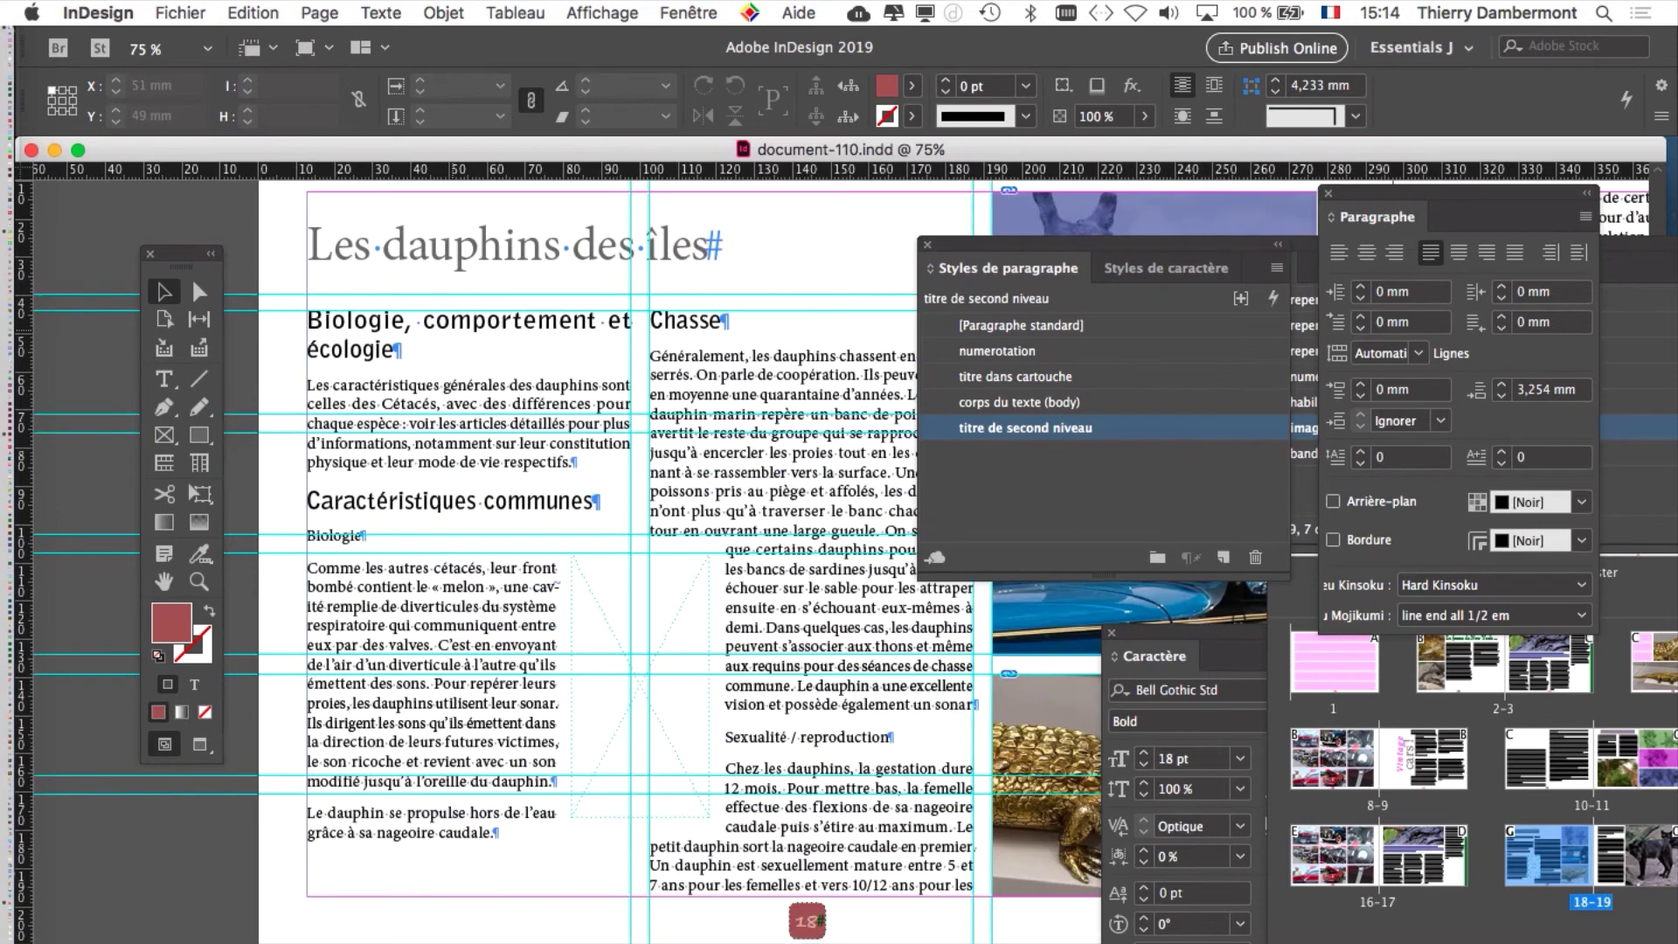
pyautogui.press('super+equal')
pyautogui.moveTo(191, 276); pyautogui.dragTo(124, 266)
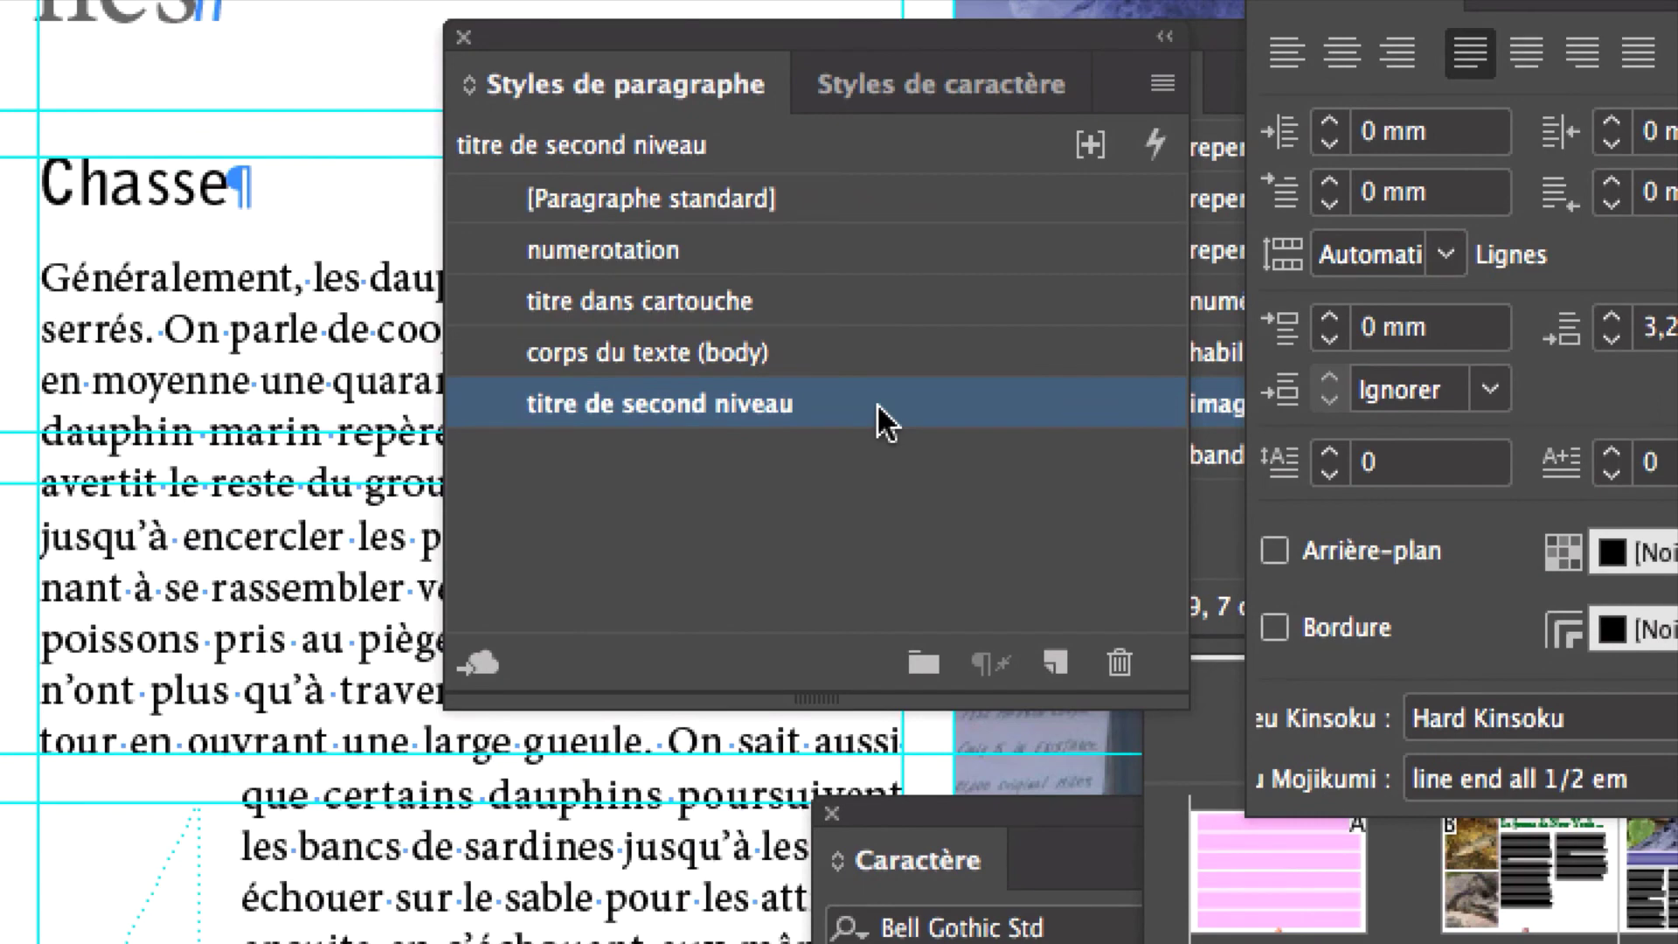
pyautogui.click(878, 404)
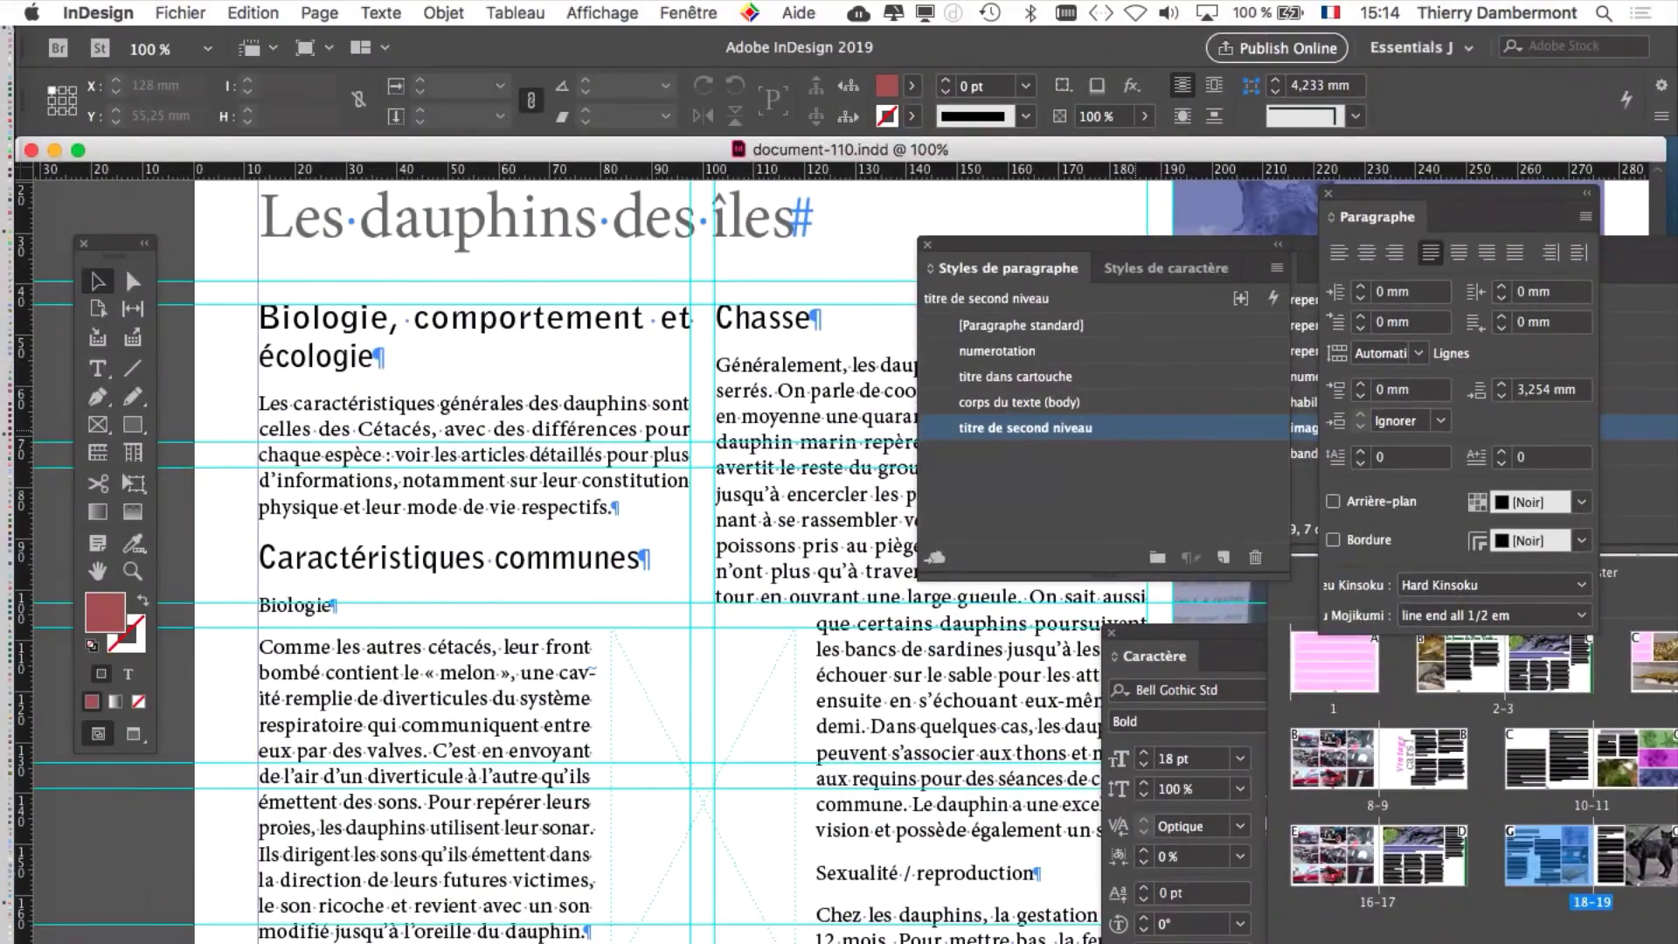
pyautogui.doubleClick(1007, 419)
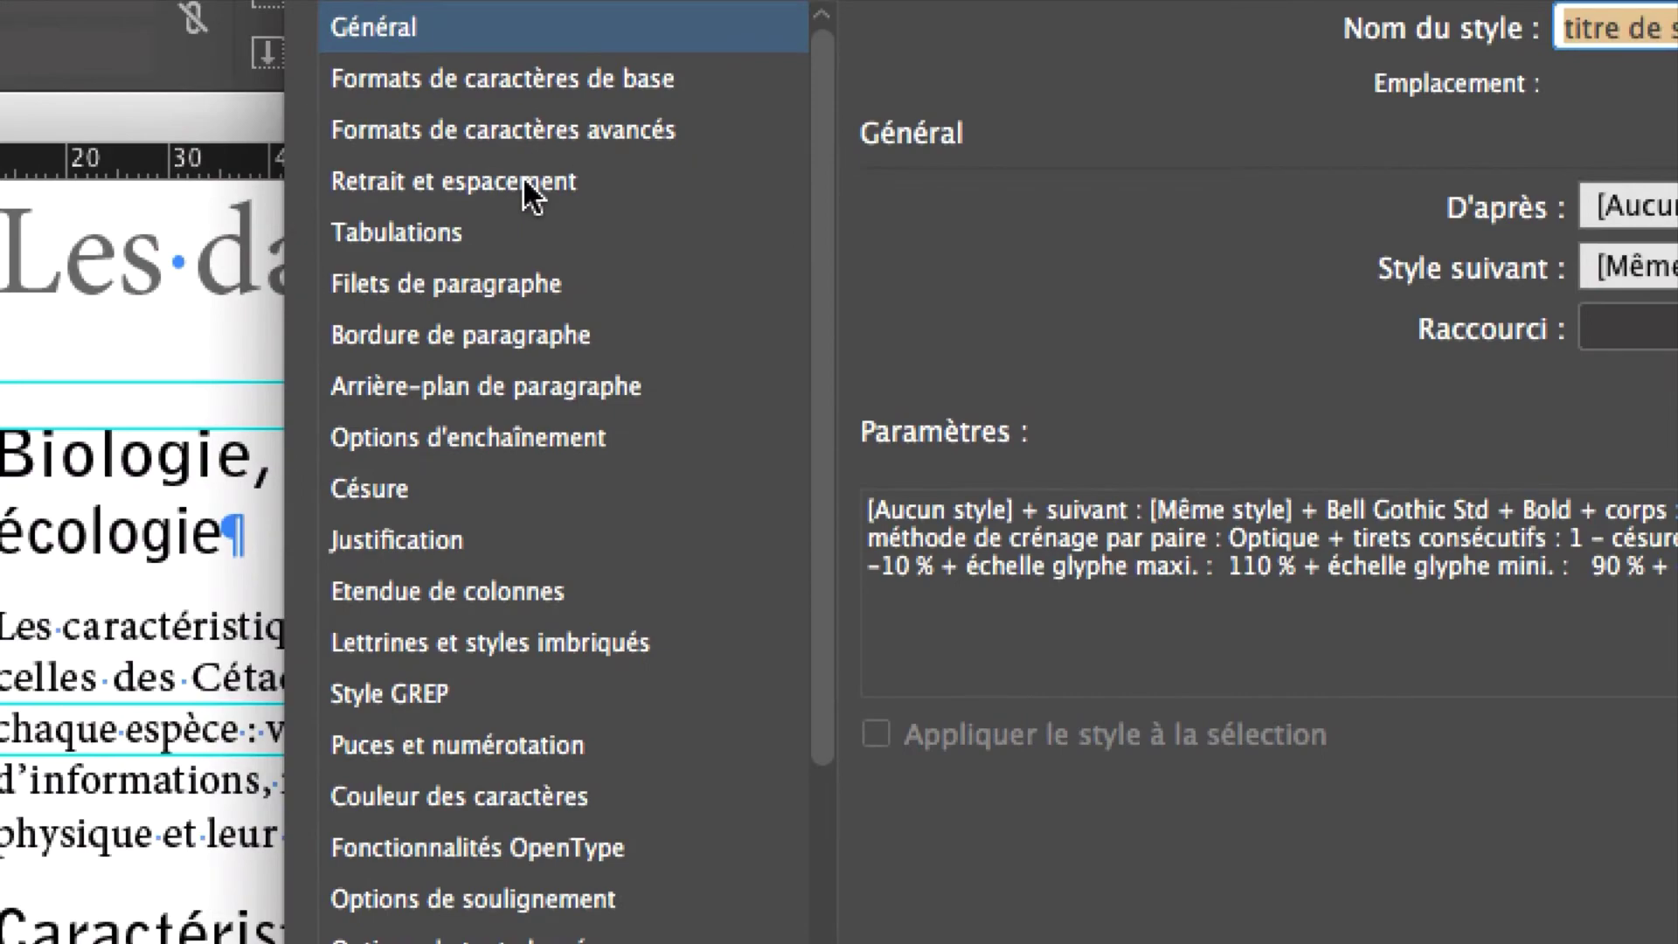
pyautogui.click(520, 181)
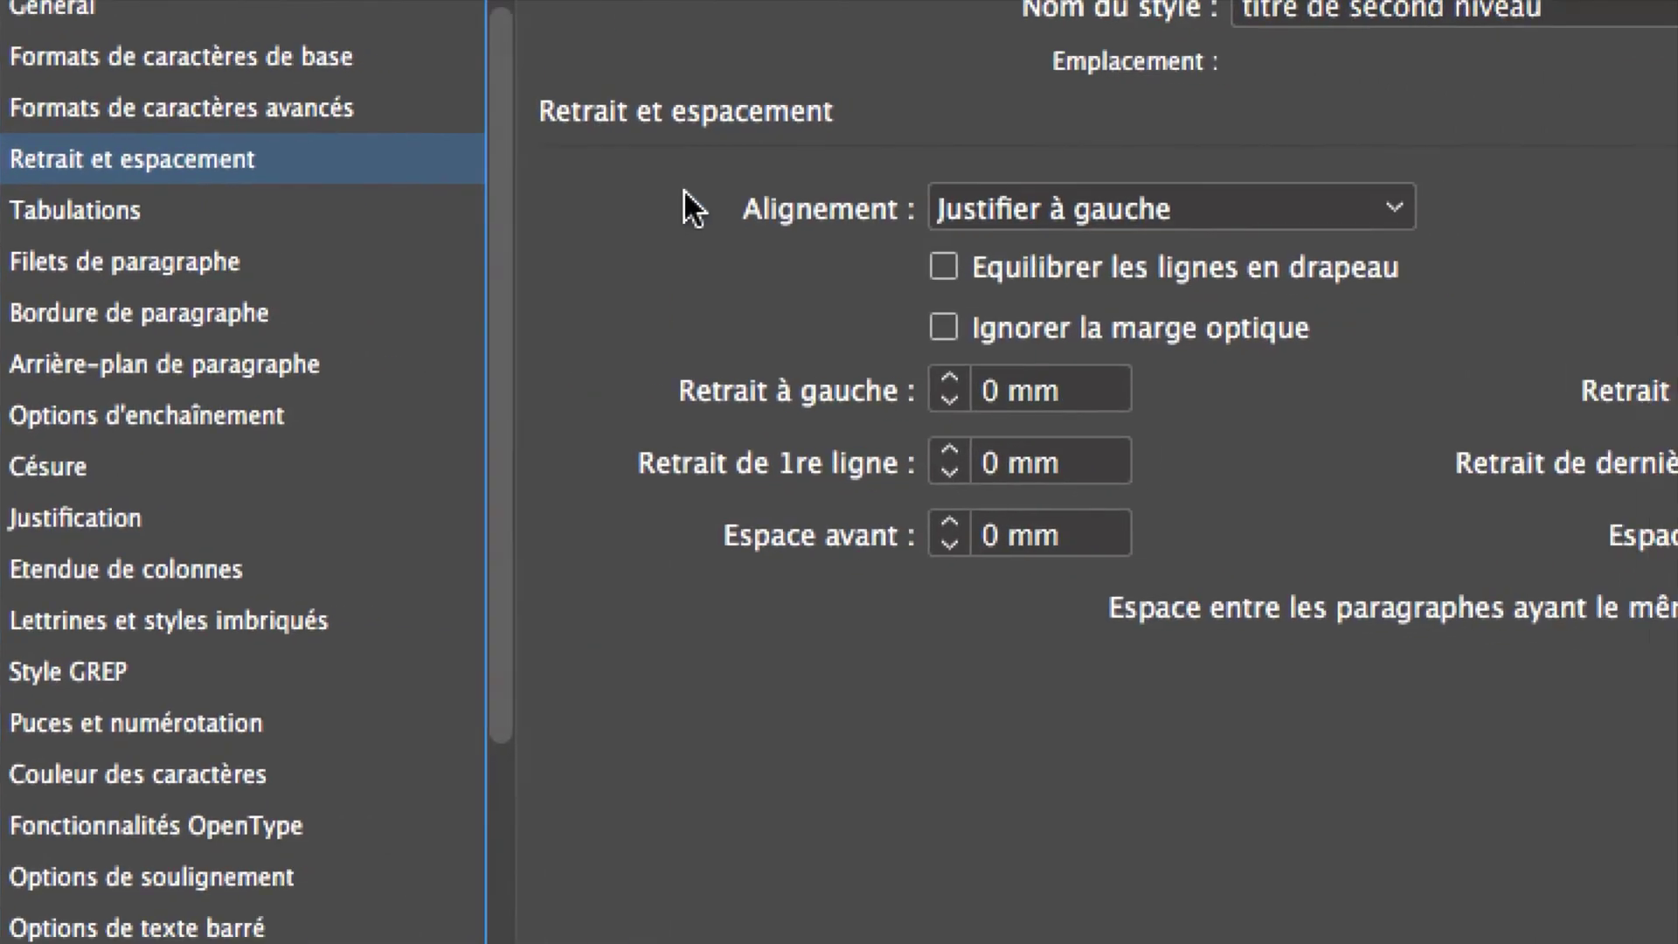
pyautogui.click(1044, 216)
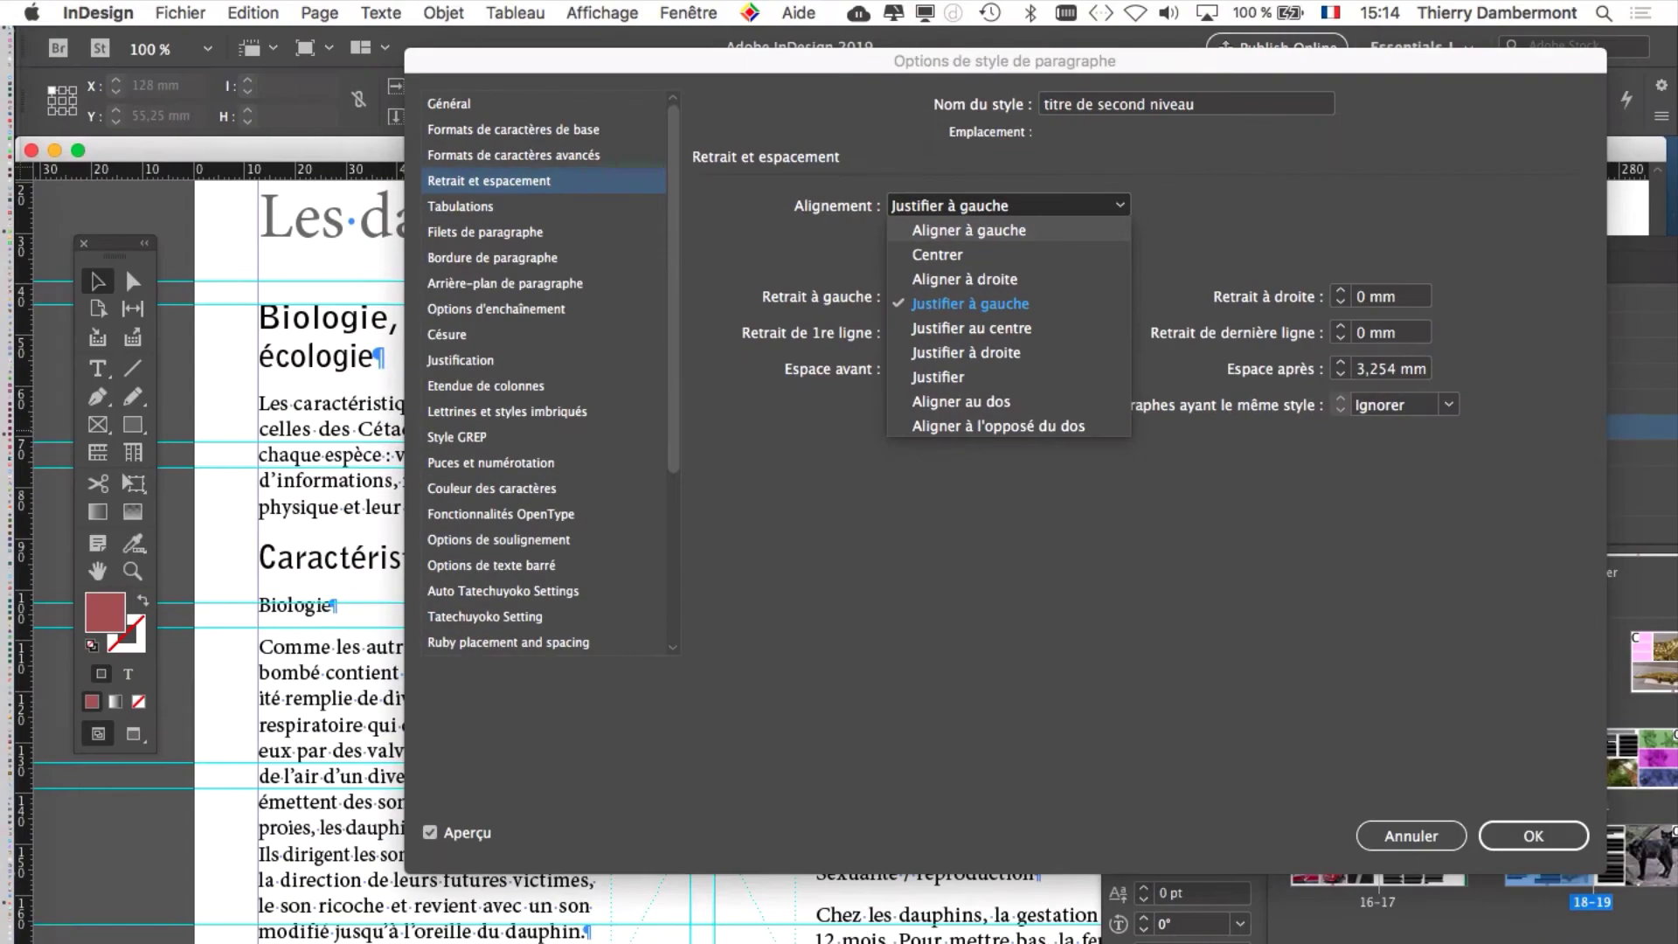
pyautogui.click(961, 230)
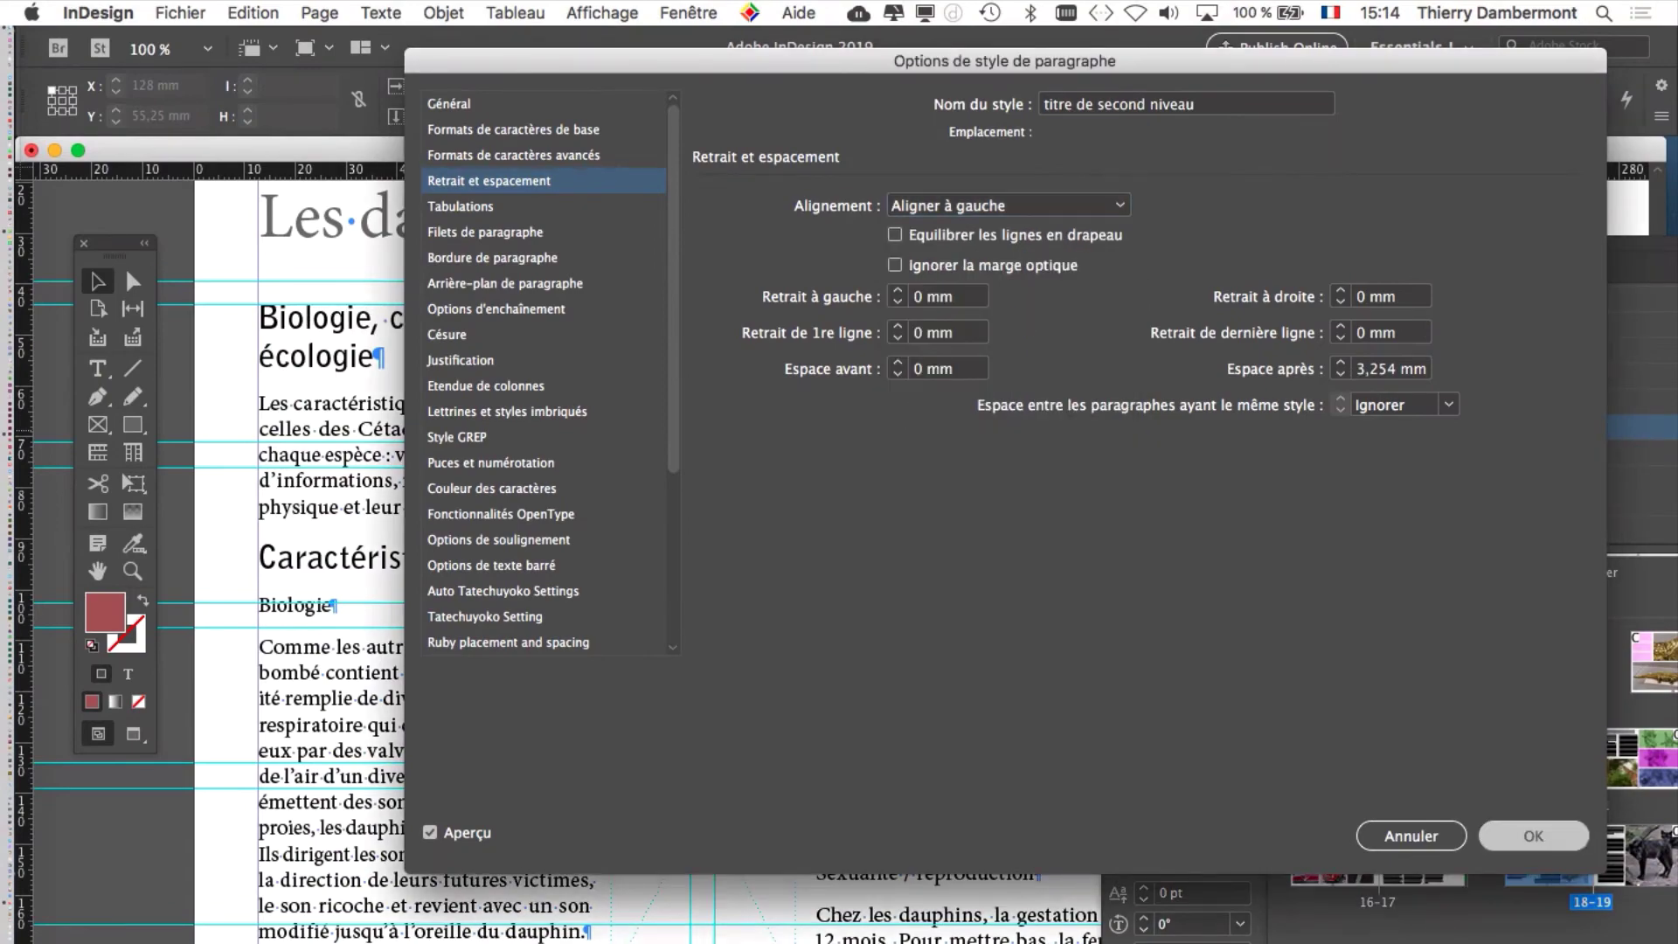
pyautogui.click(1534, 836)
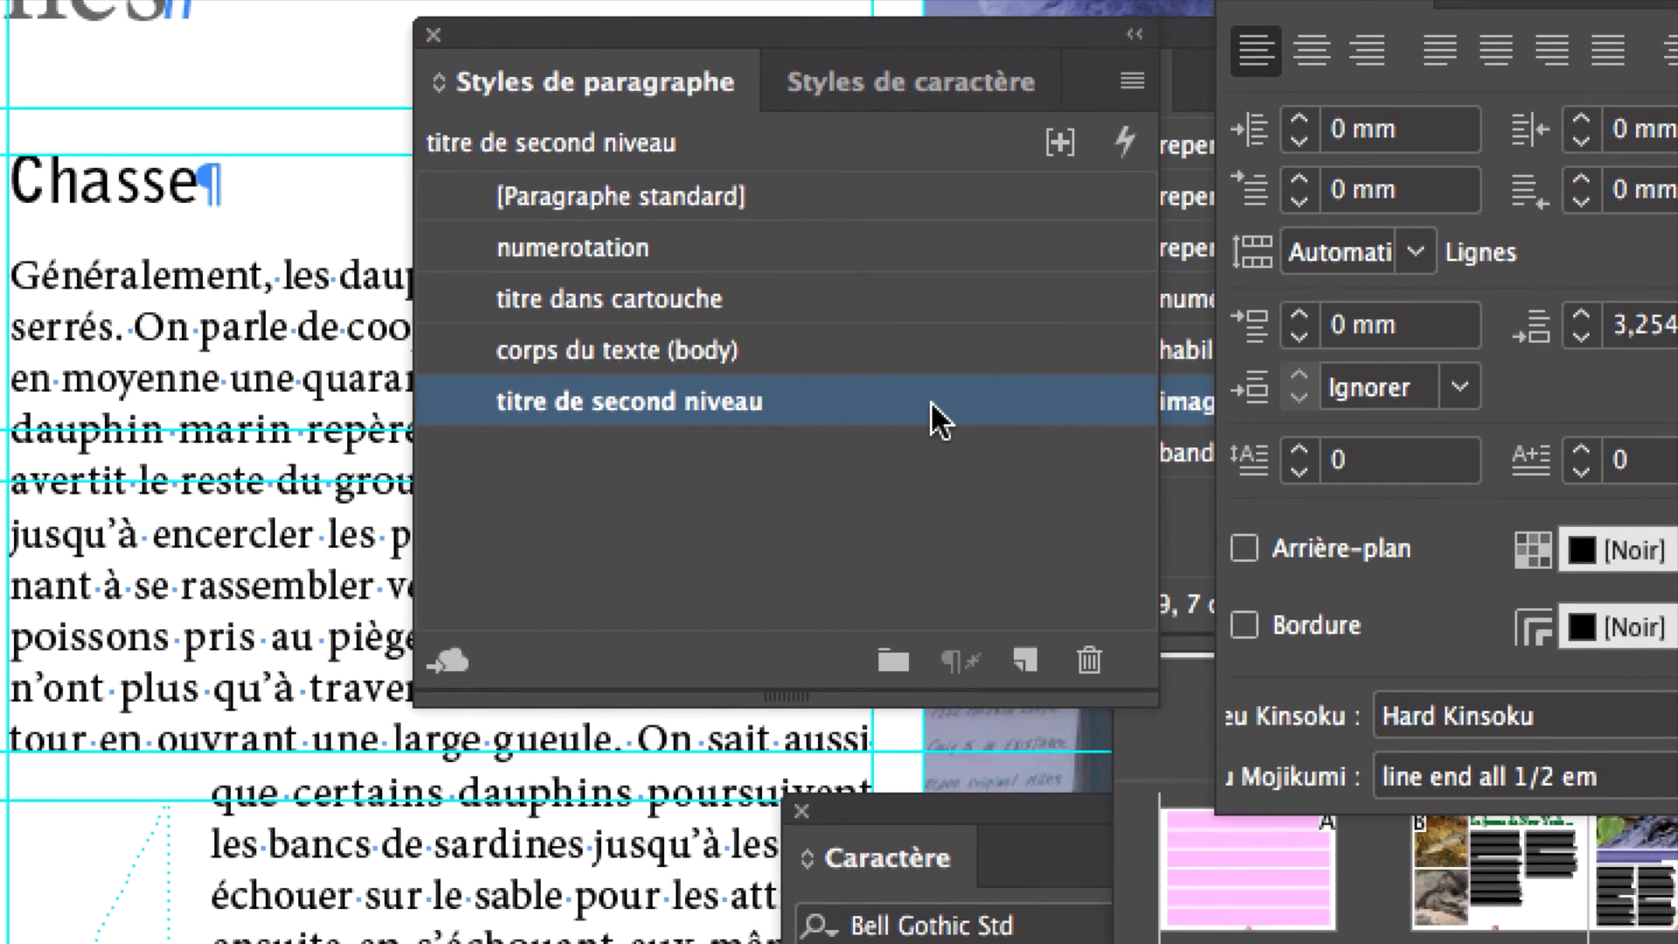
# Set the character colour of the paragraph style "titre de second niveau" to the red swatch C=15 M=100 Y=100 K=0
pyautogui.doubleClick(928, 406)
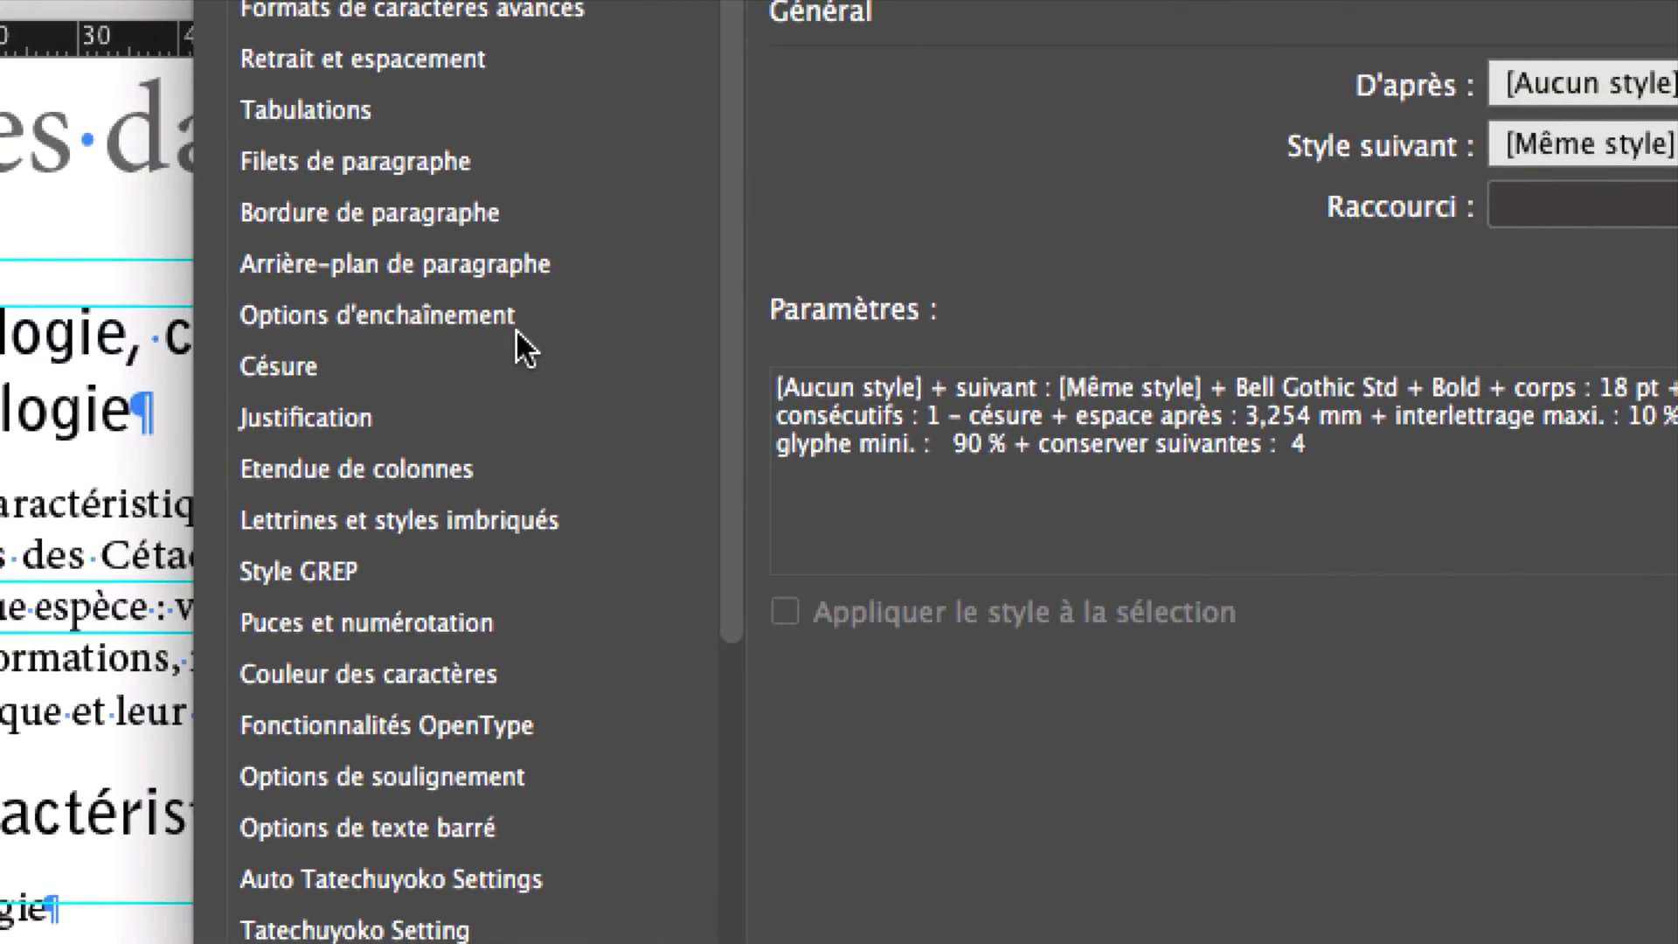
pyautogui.click(373, 671)
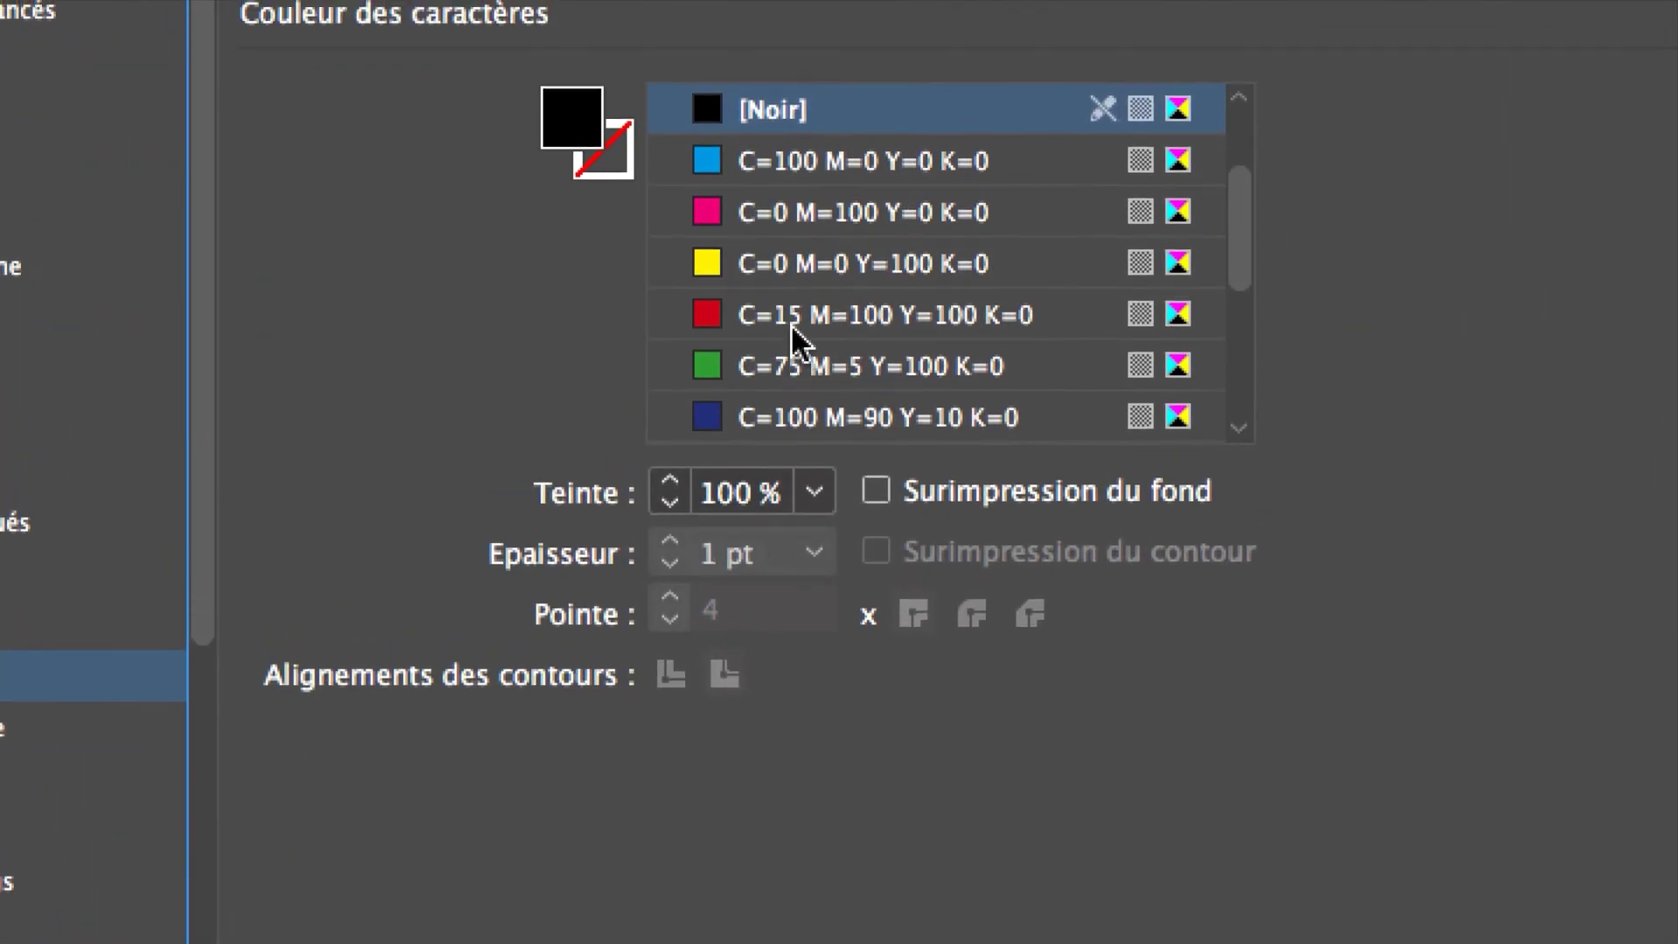
pyautogui.click(794, 327)
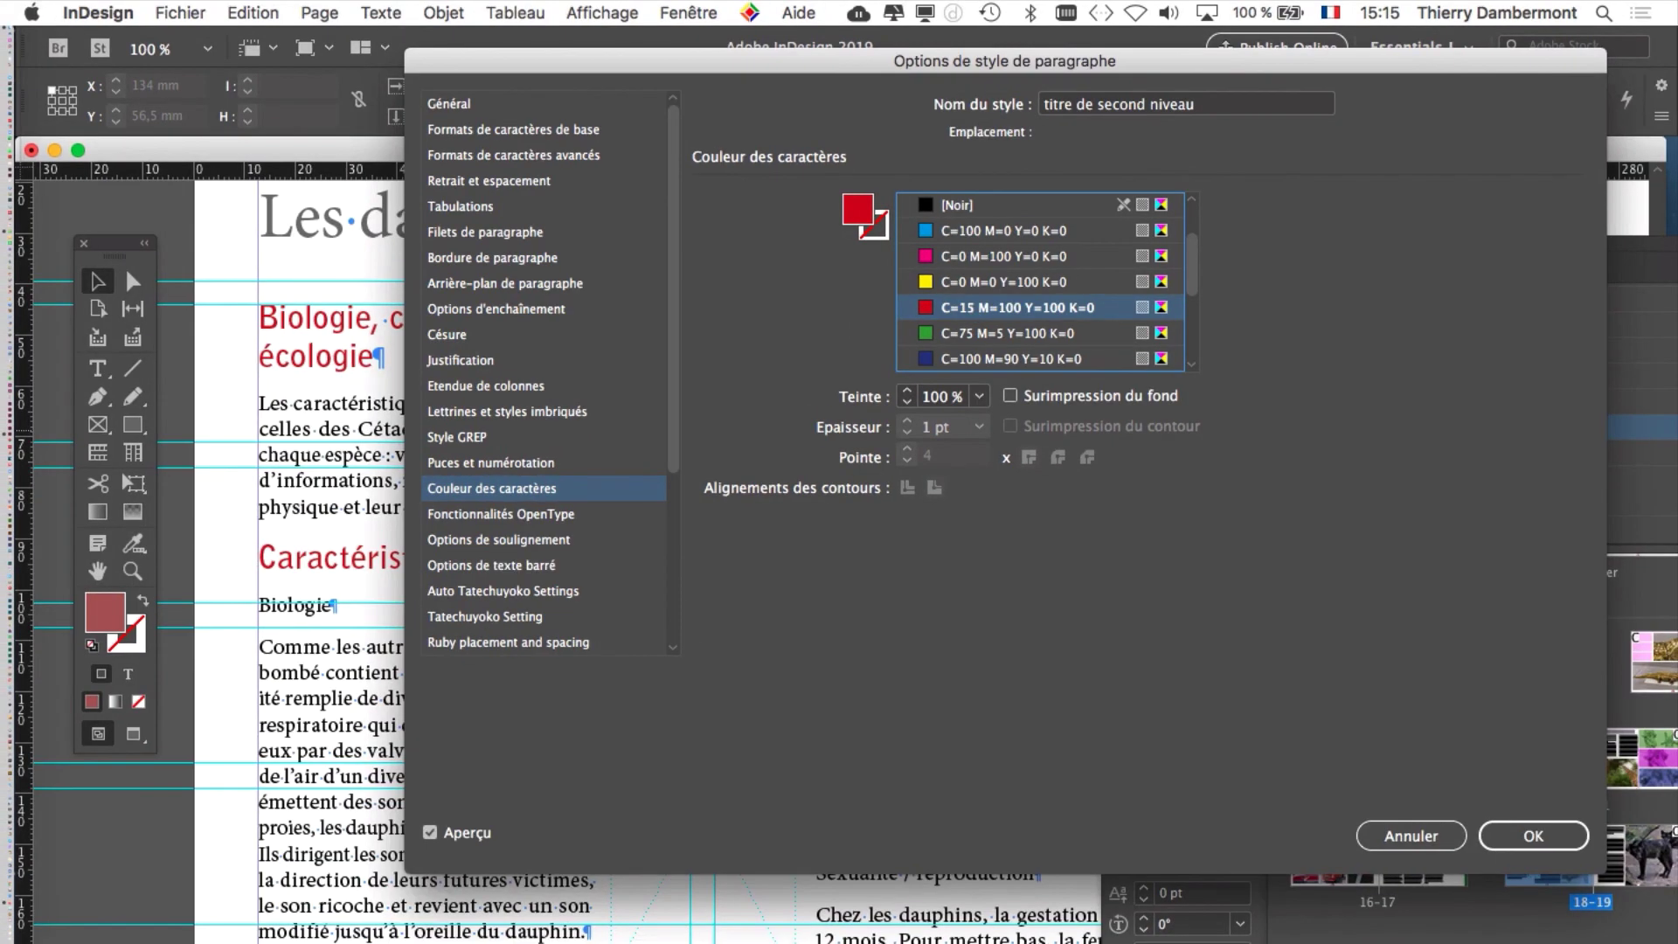
pyautogui.press('Return')
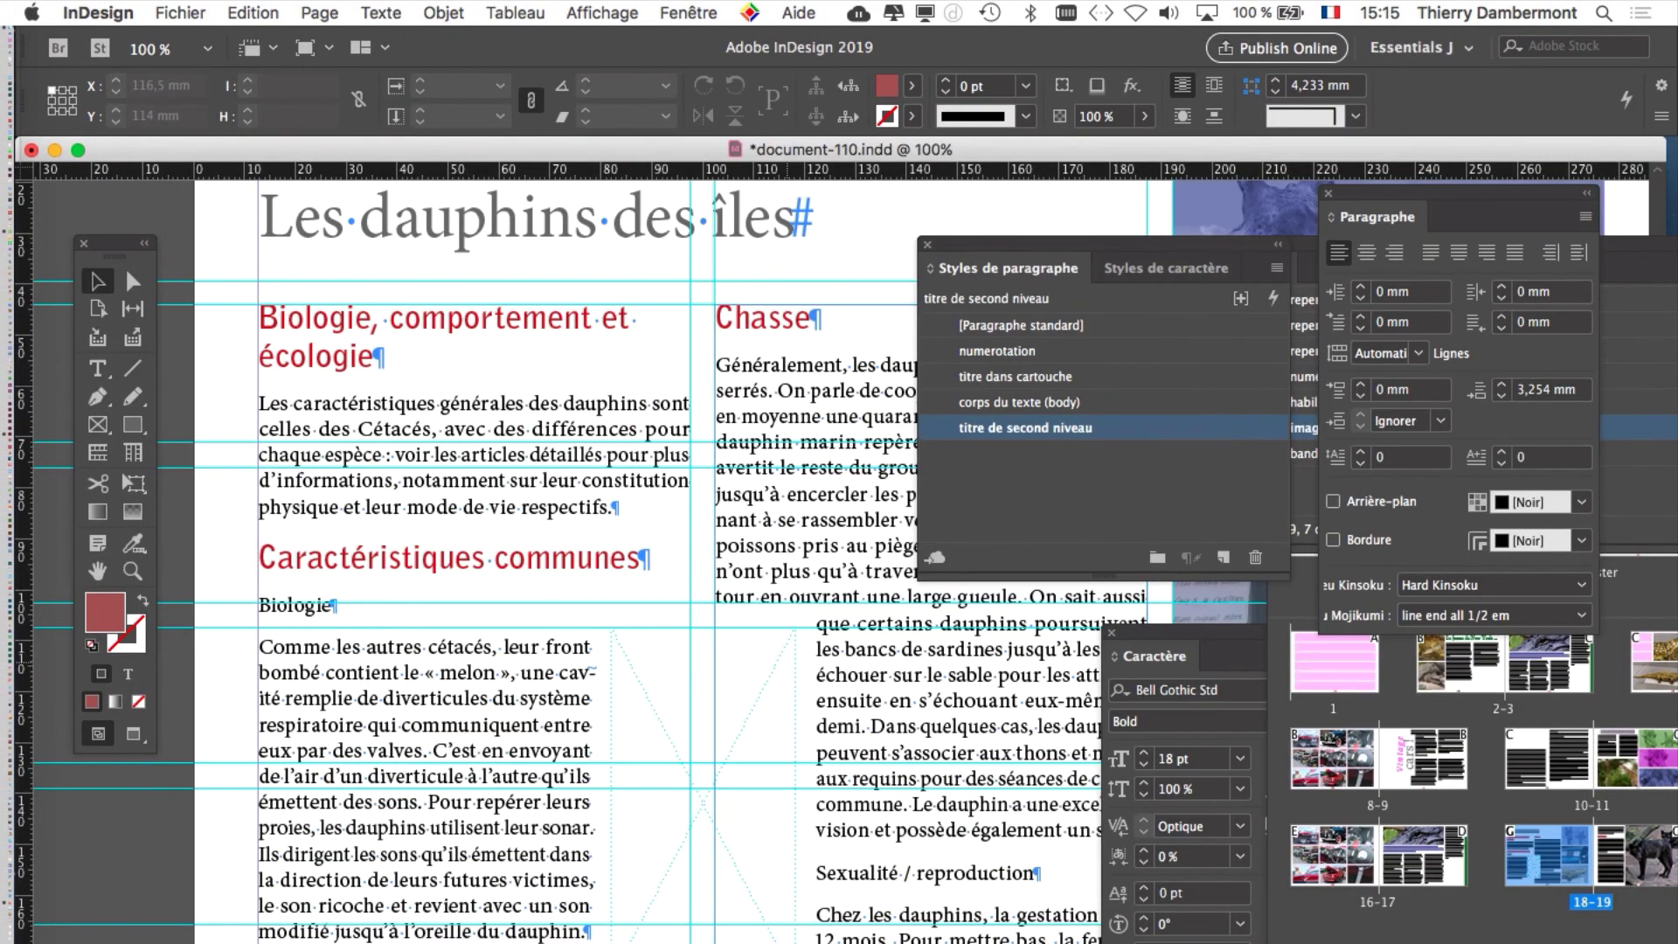